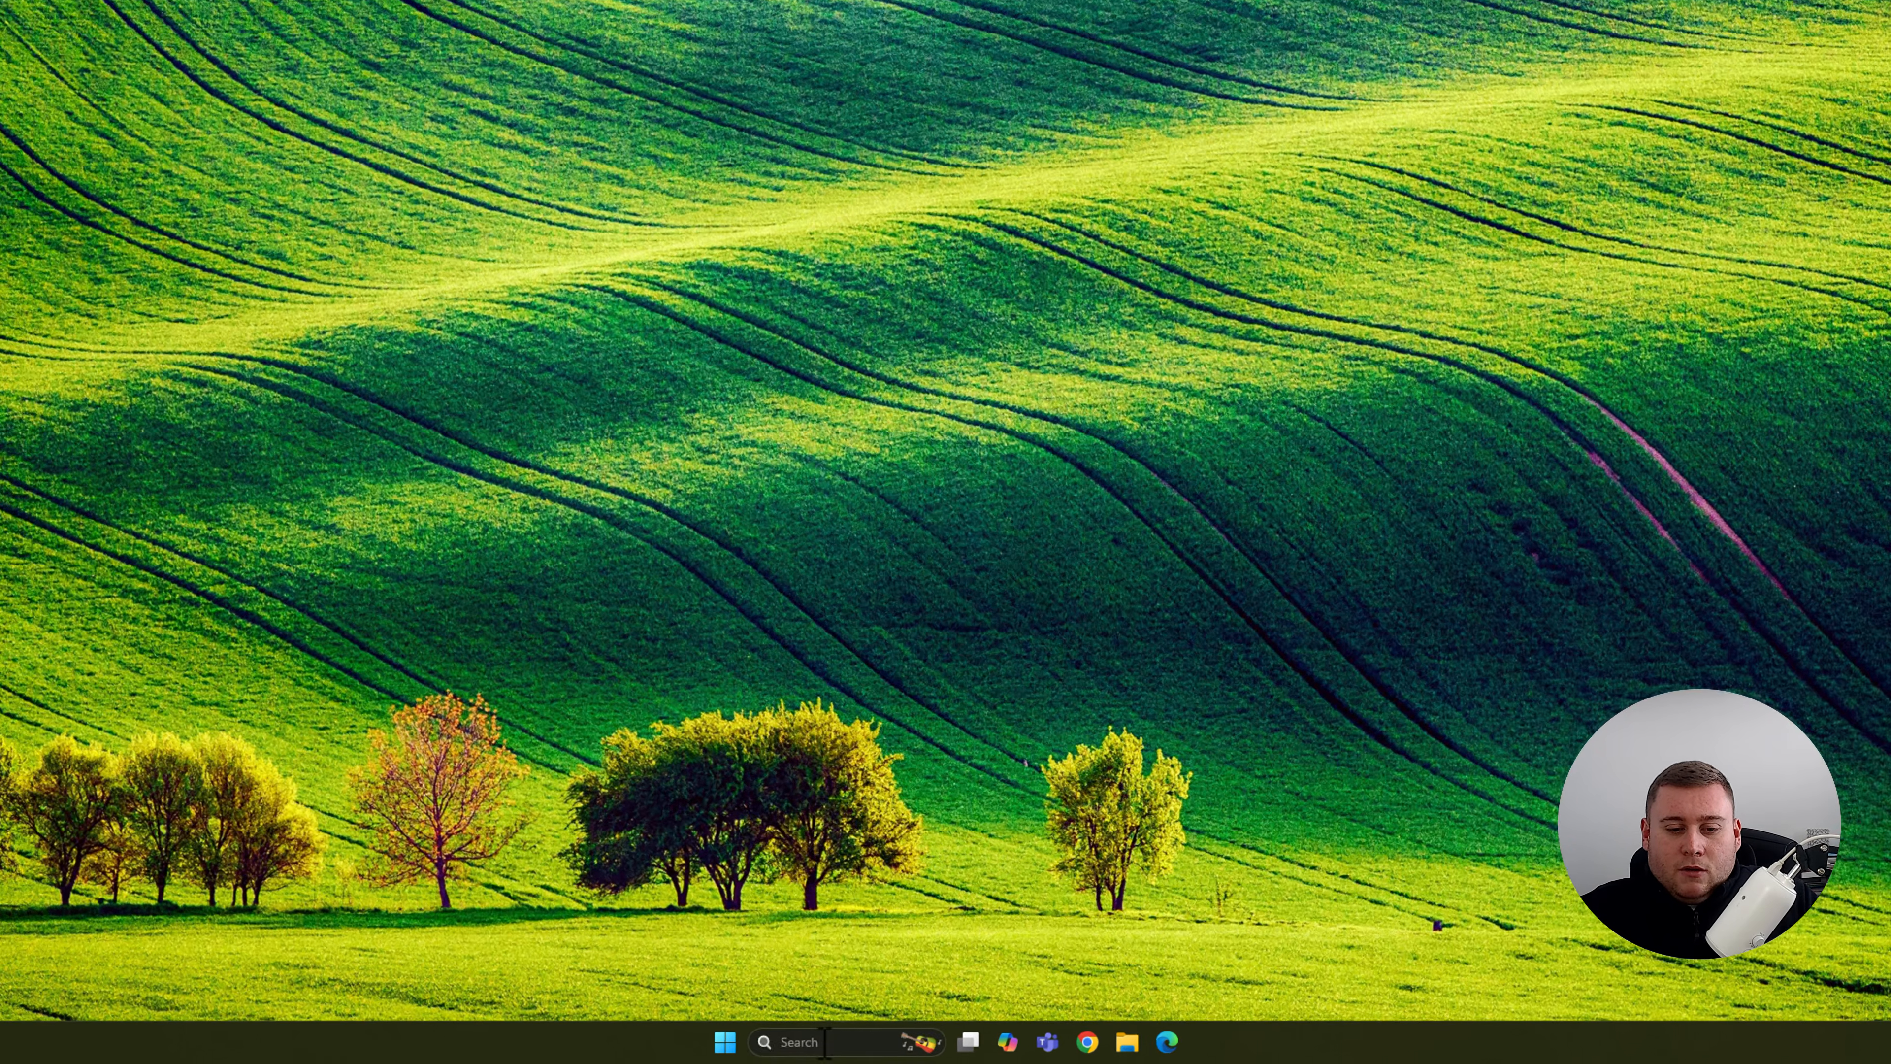
# Open Microsoft Store and search it for "wintoys".
pyautogui.click(852, 1046)
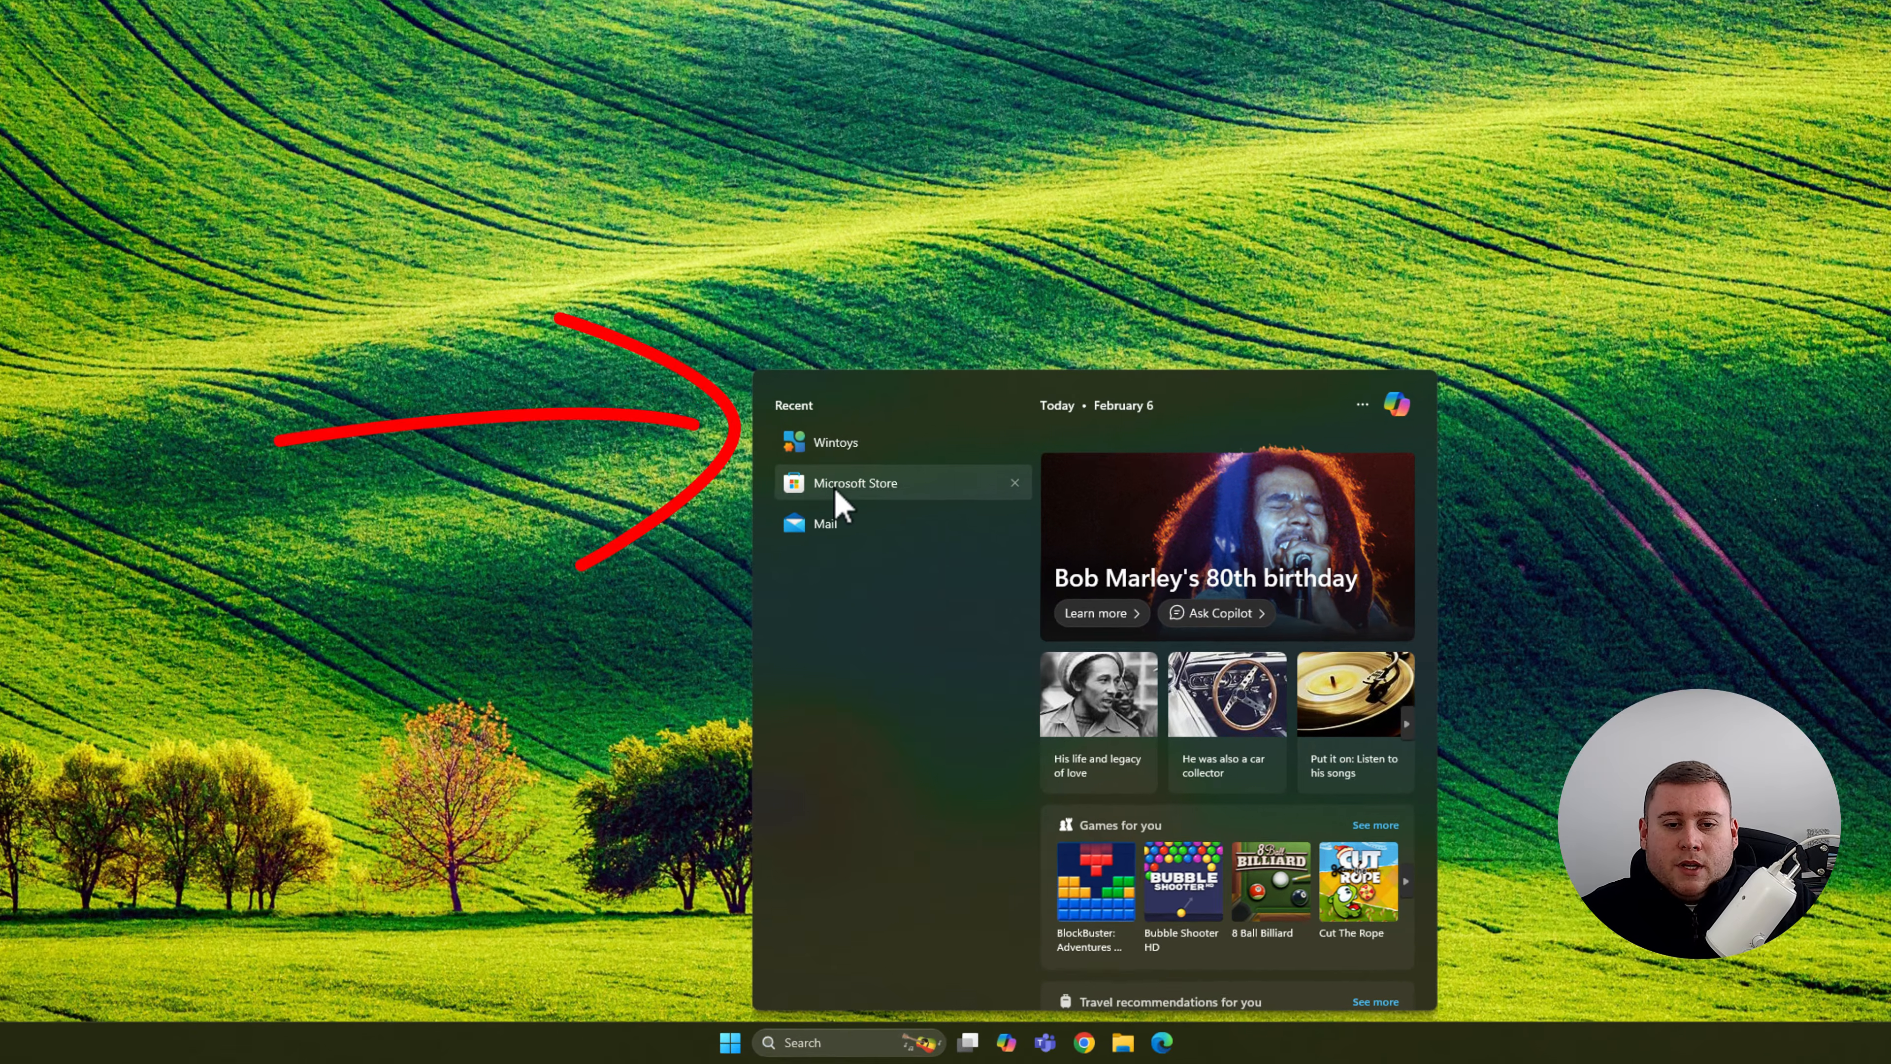
pyautogui.click(819, 443)
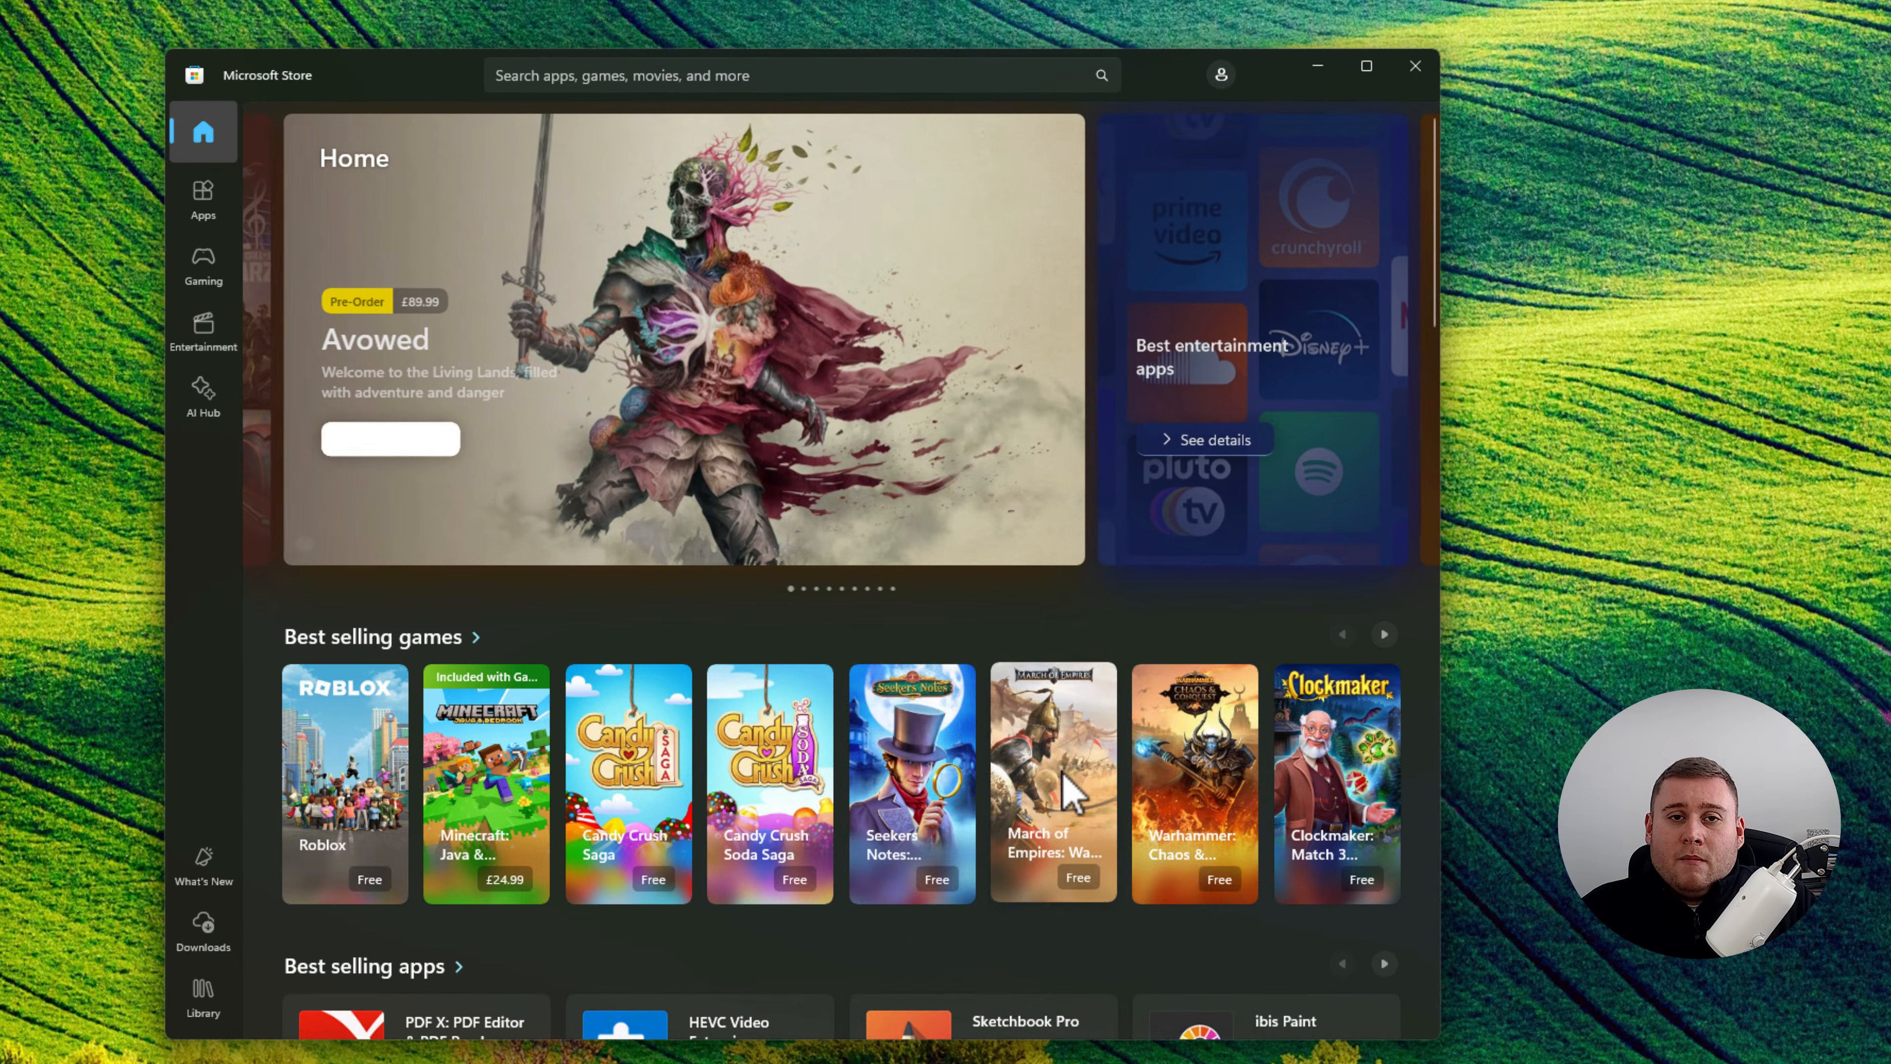
pyautogui.moveTo(1070, 792)
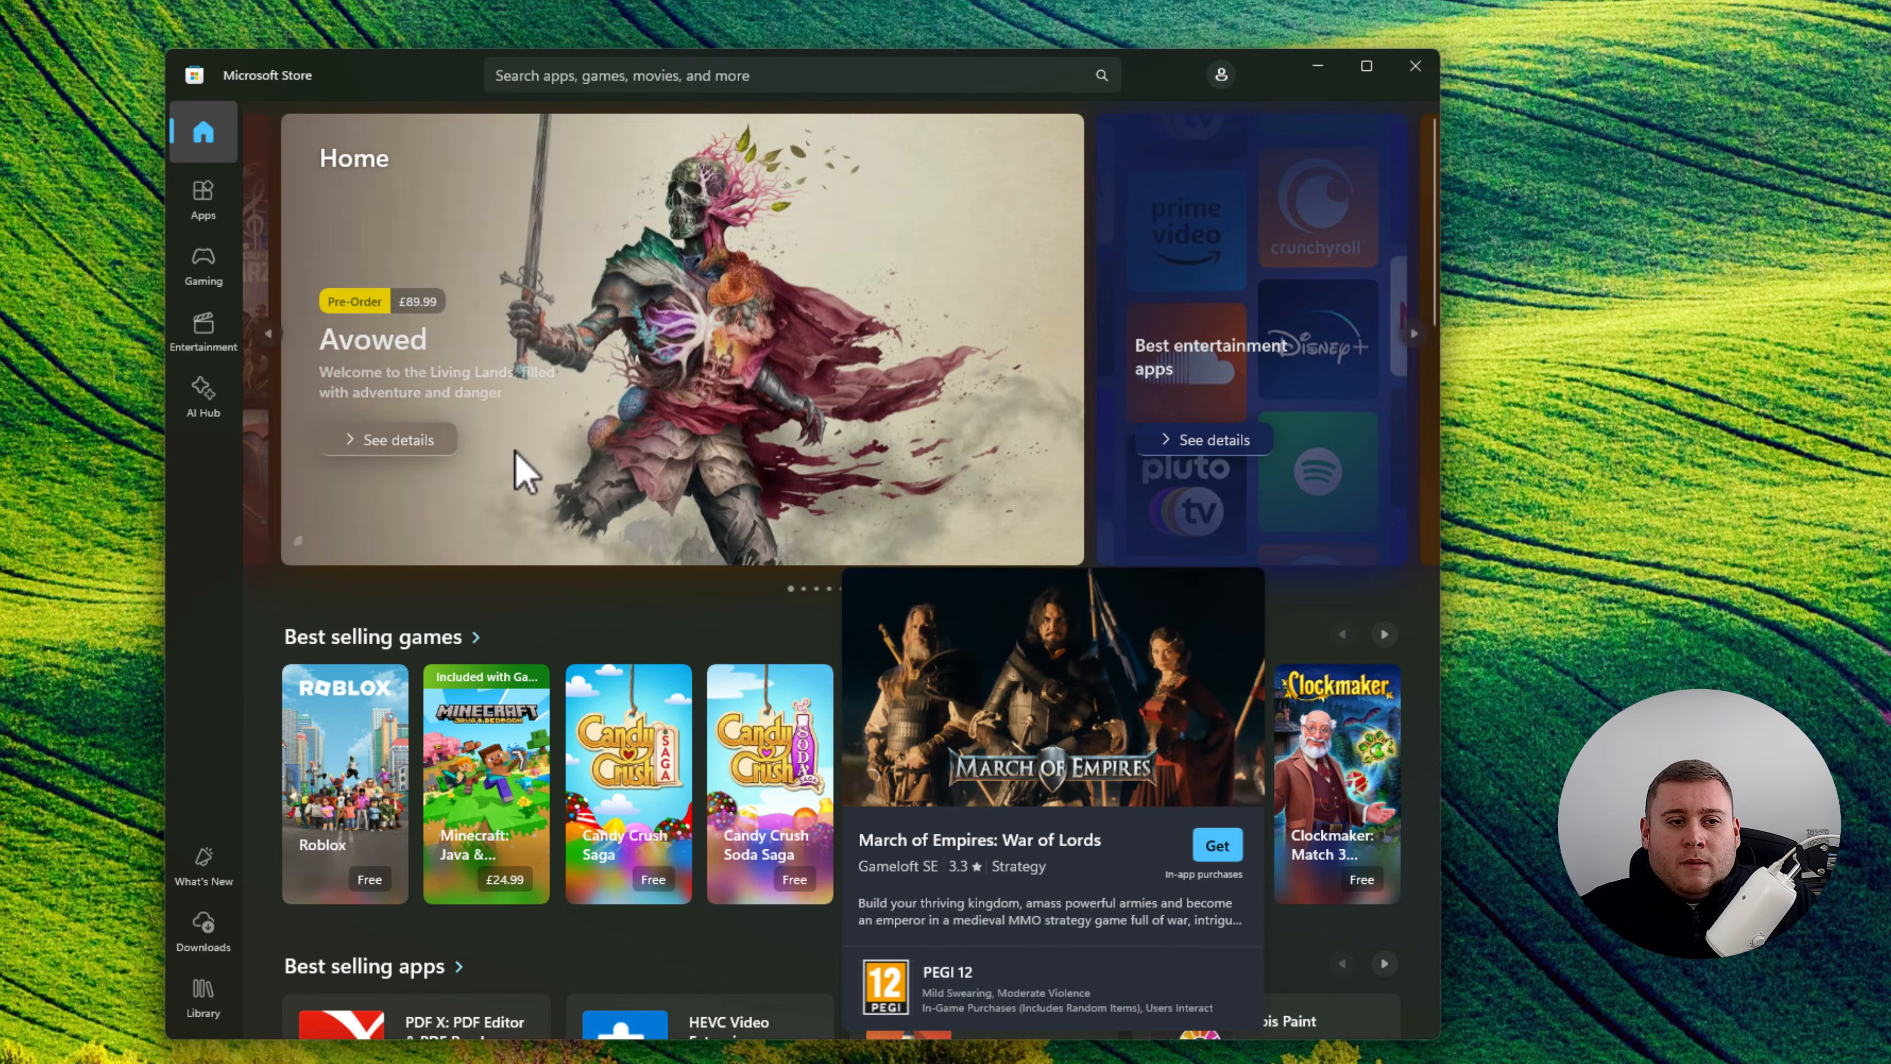
pyautogui.click(612, 76)
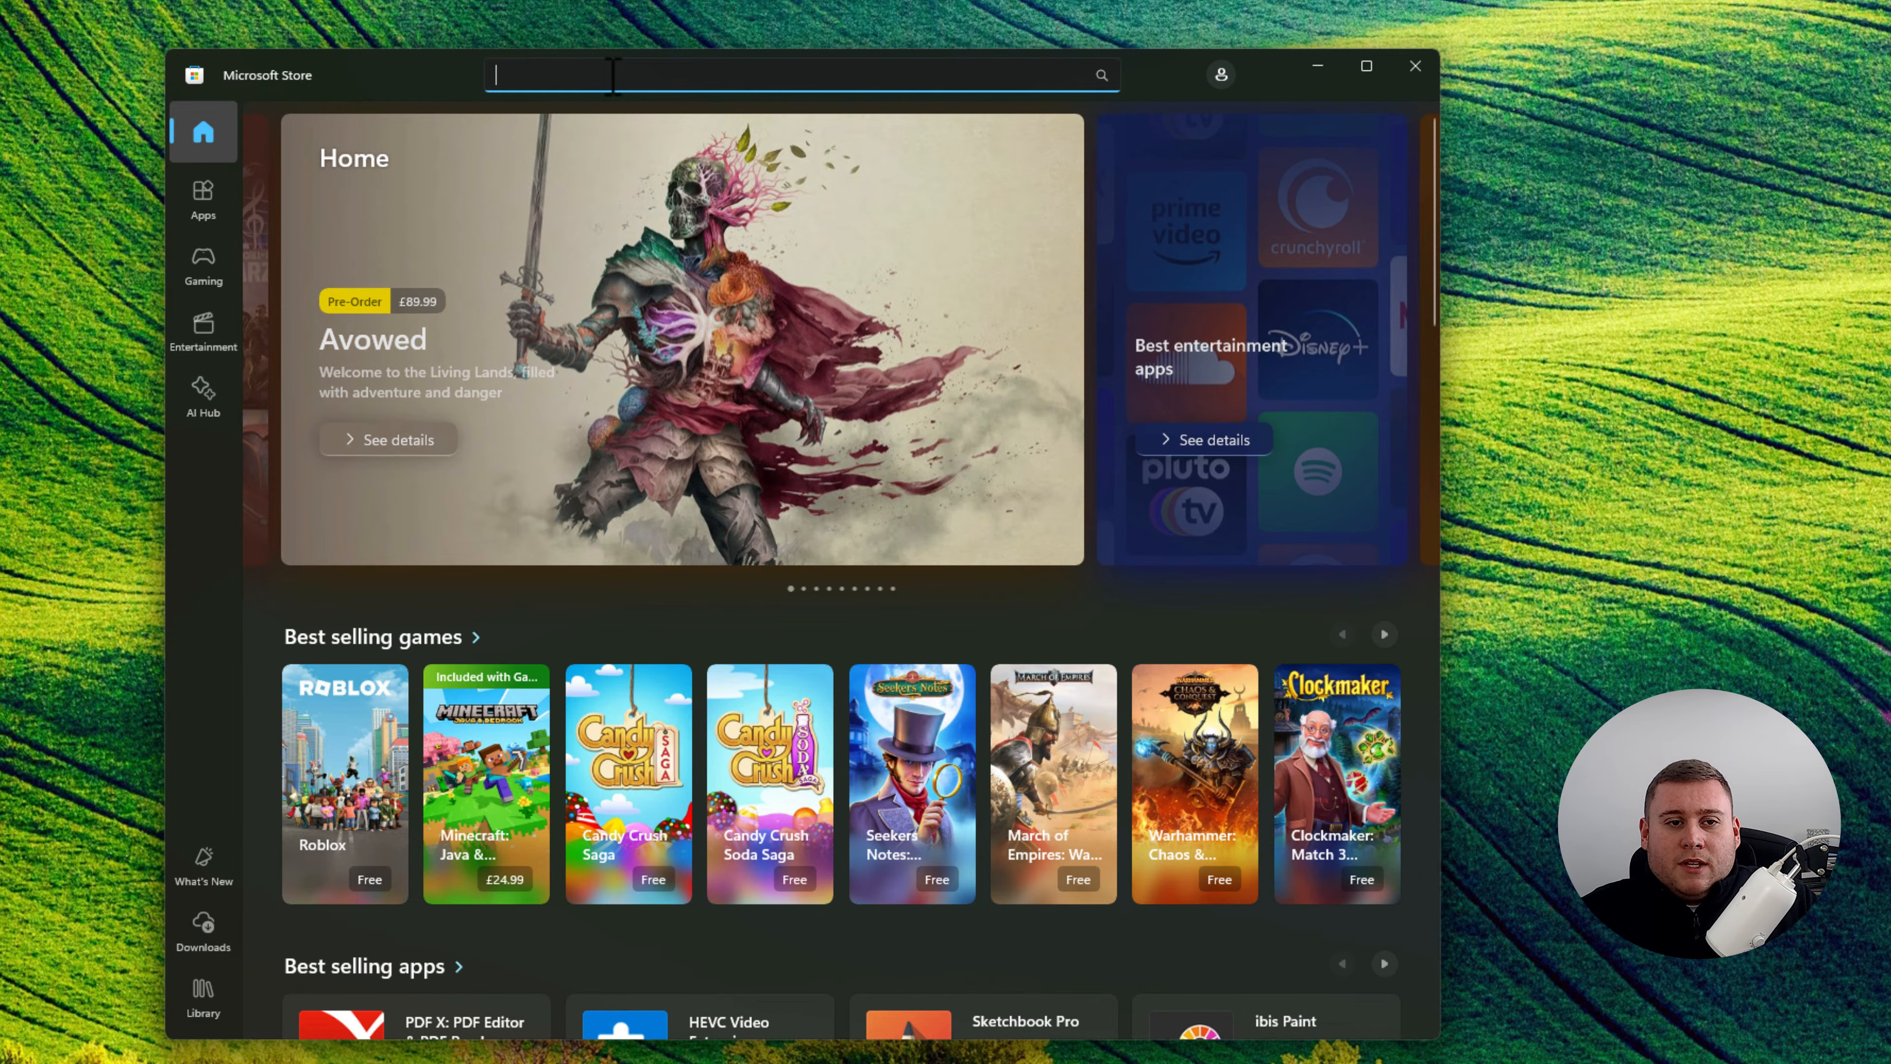
pyautogui.write('winto')
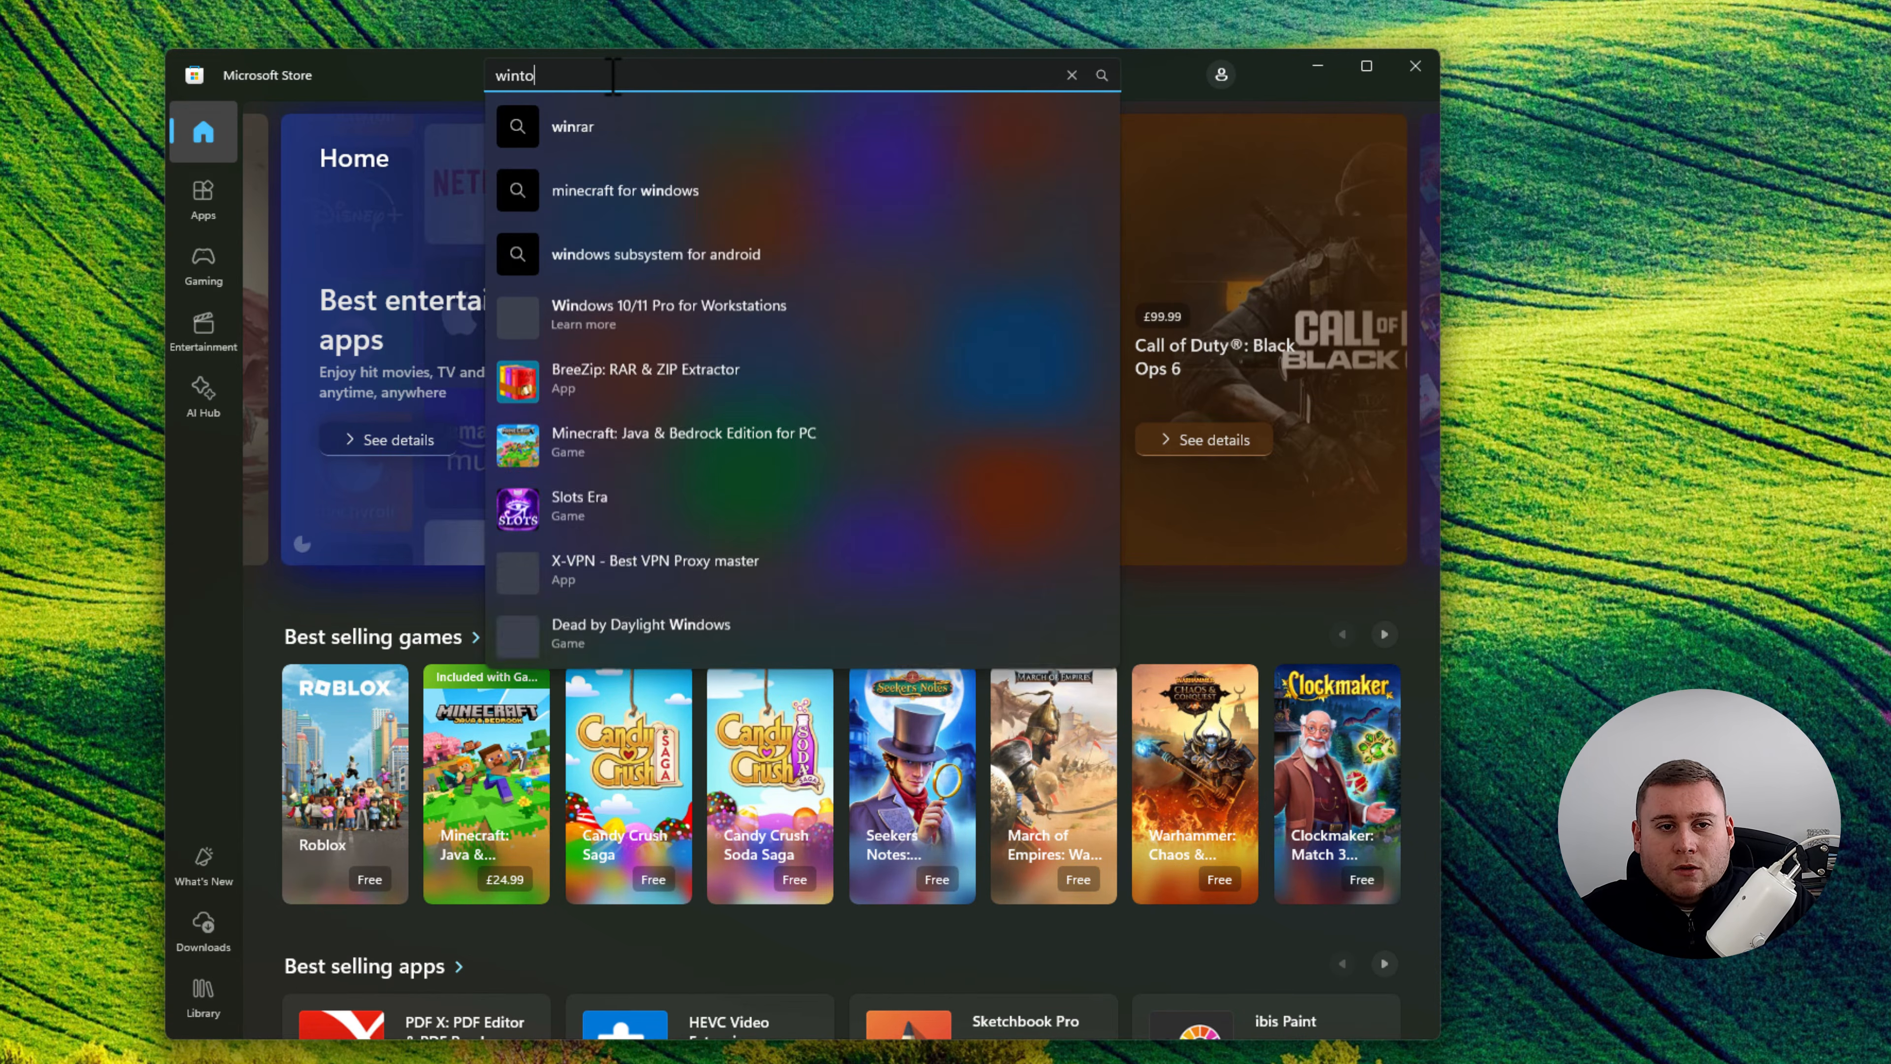
pyautogui.write('ys')
pyautogui.press('Return')
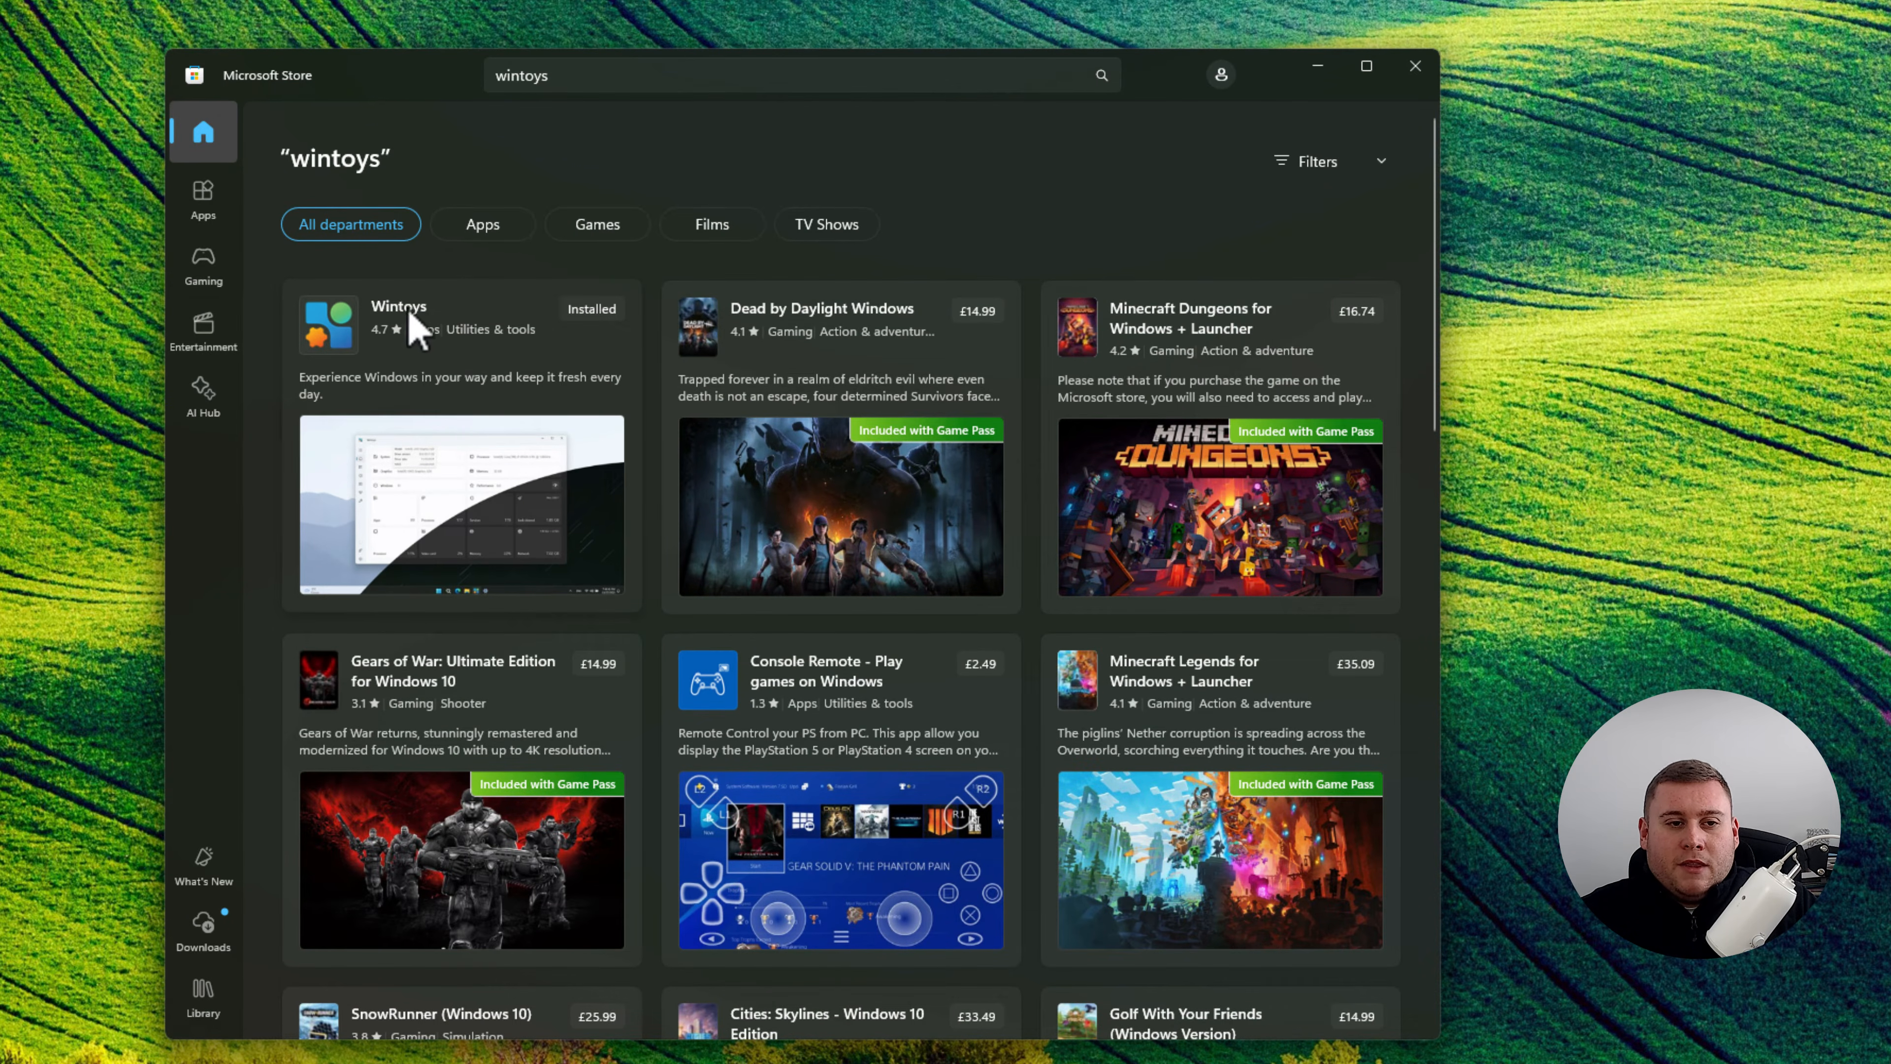
# Launch Wintoys from its store page, allowing it to make changes to the device, and open its list of installed apps.
pyautogui.click(473, 411)
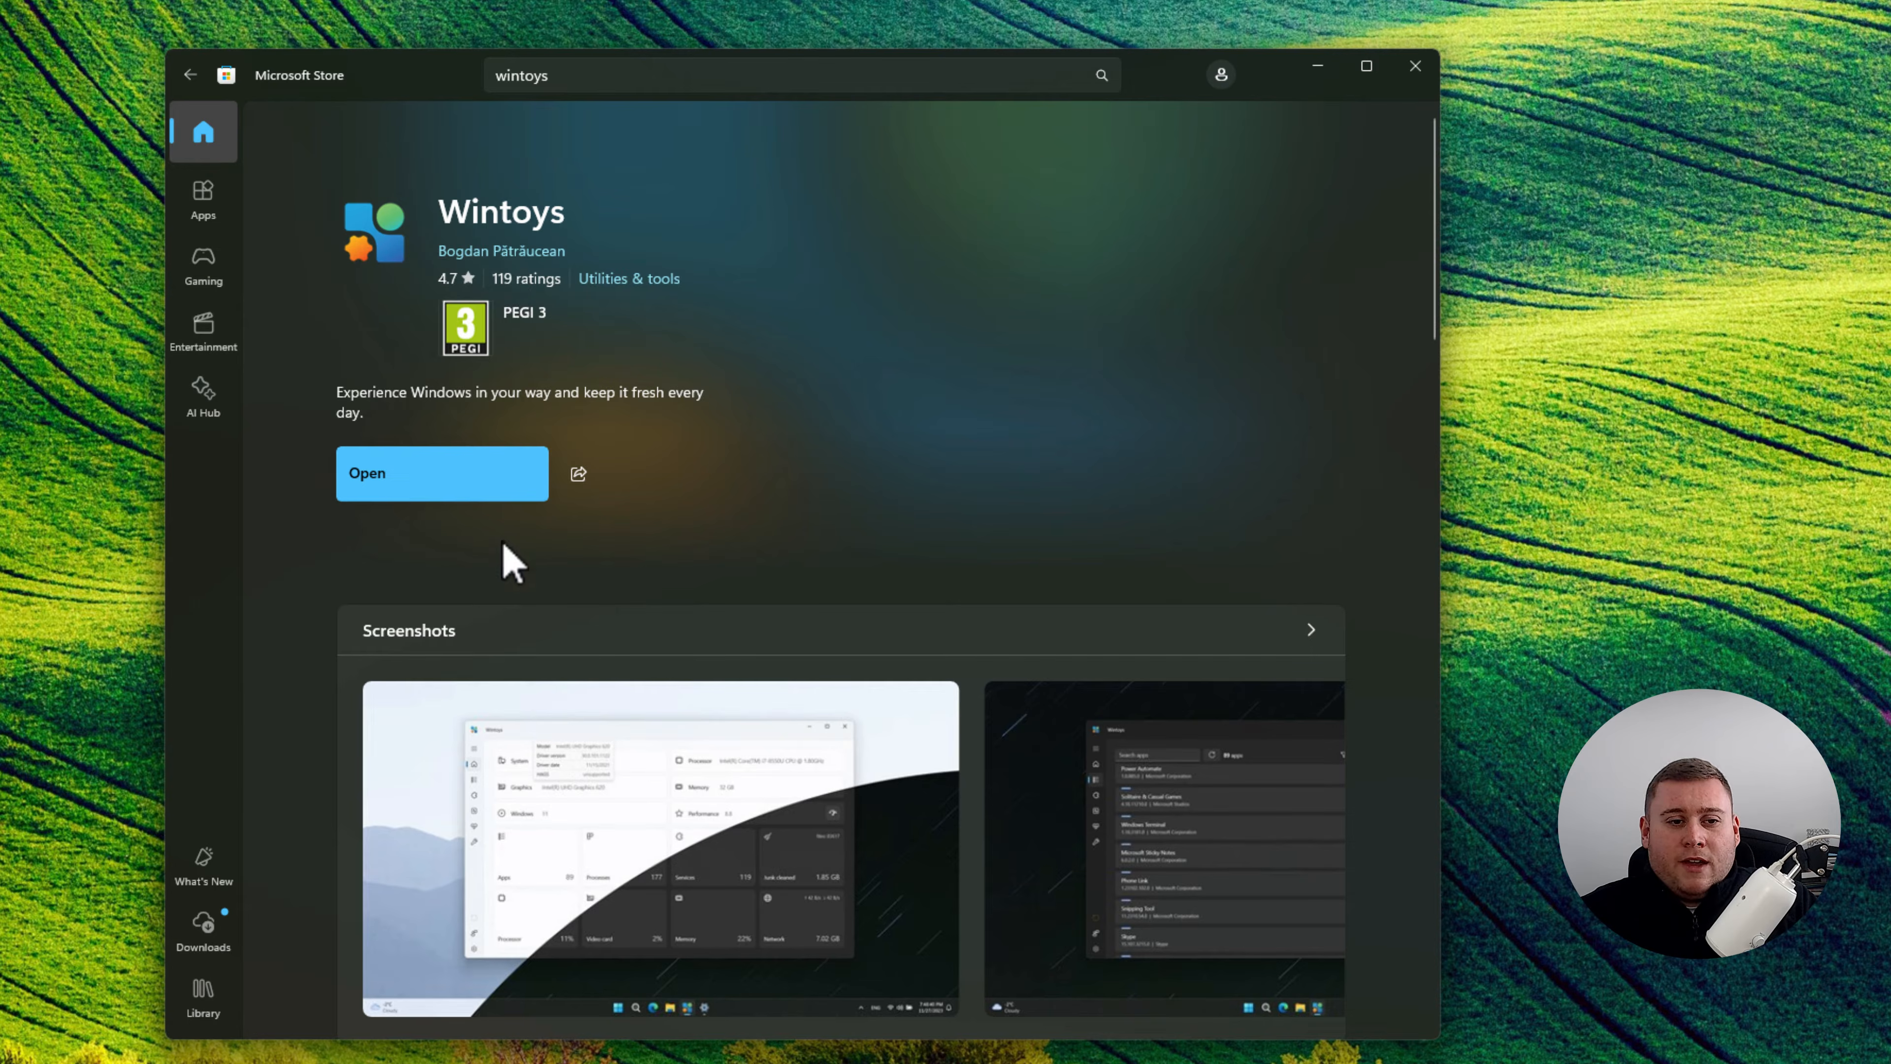
pyautogui.click(449, 477)
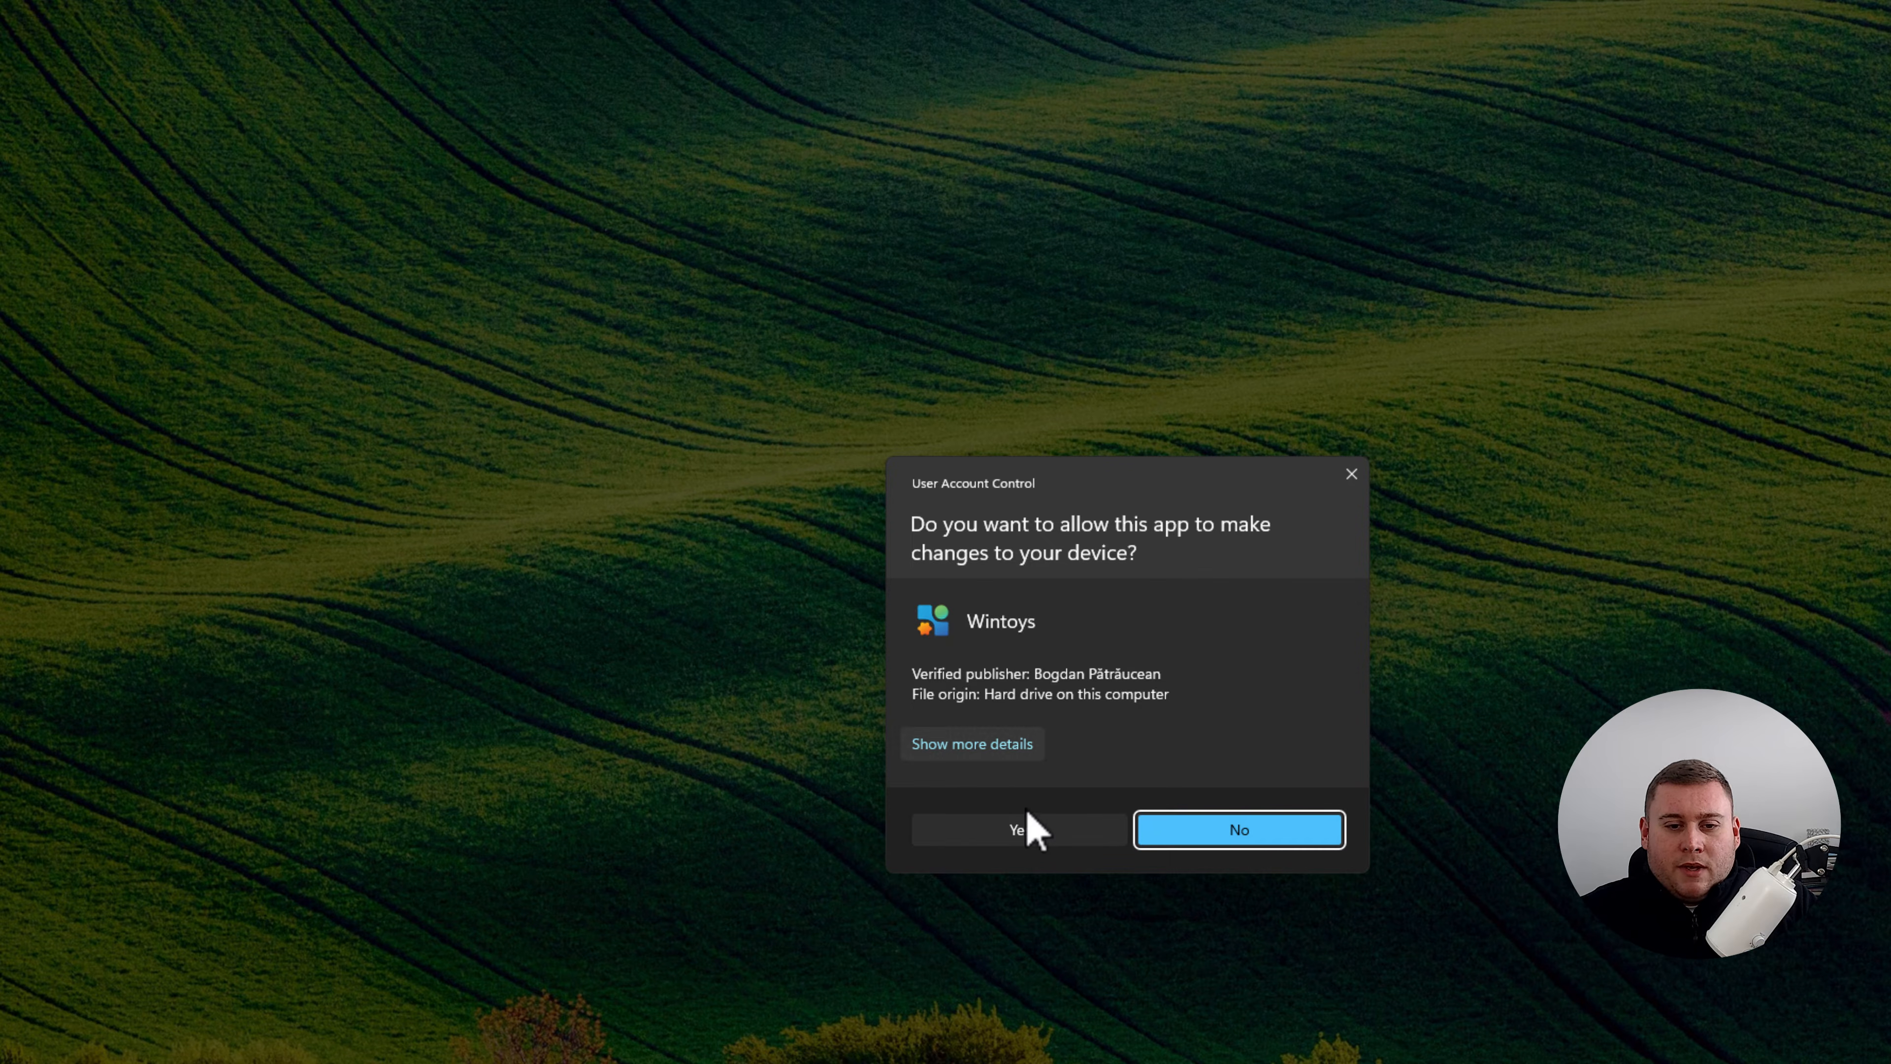
pyautogui.click(1035, 827)
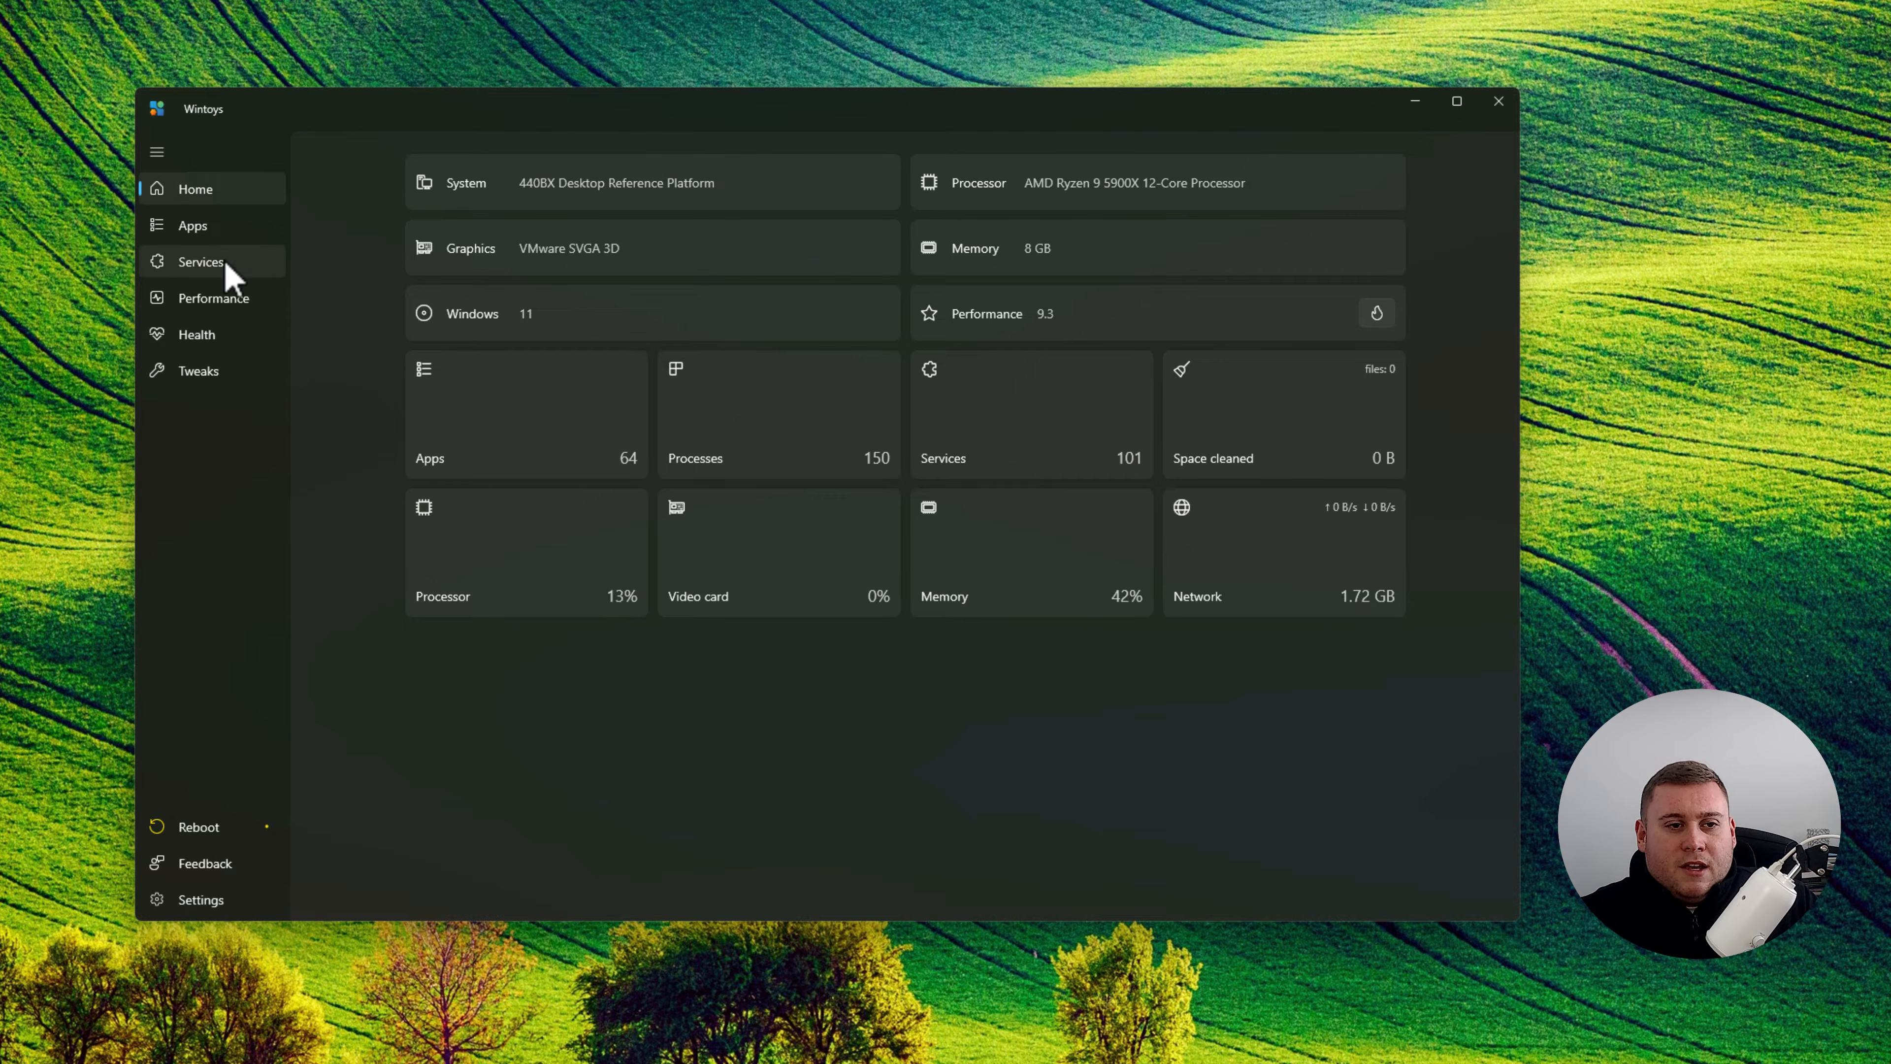
pyautogui.click(201, 230)
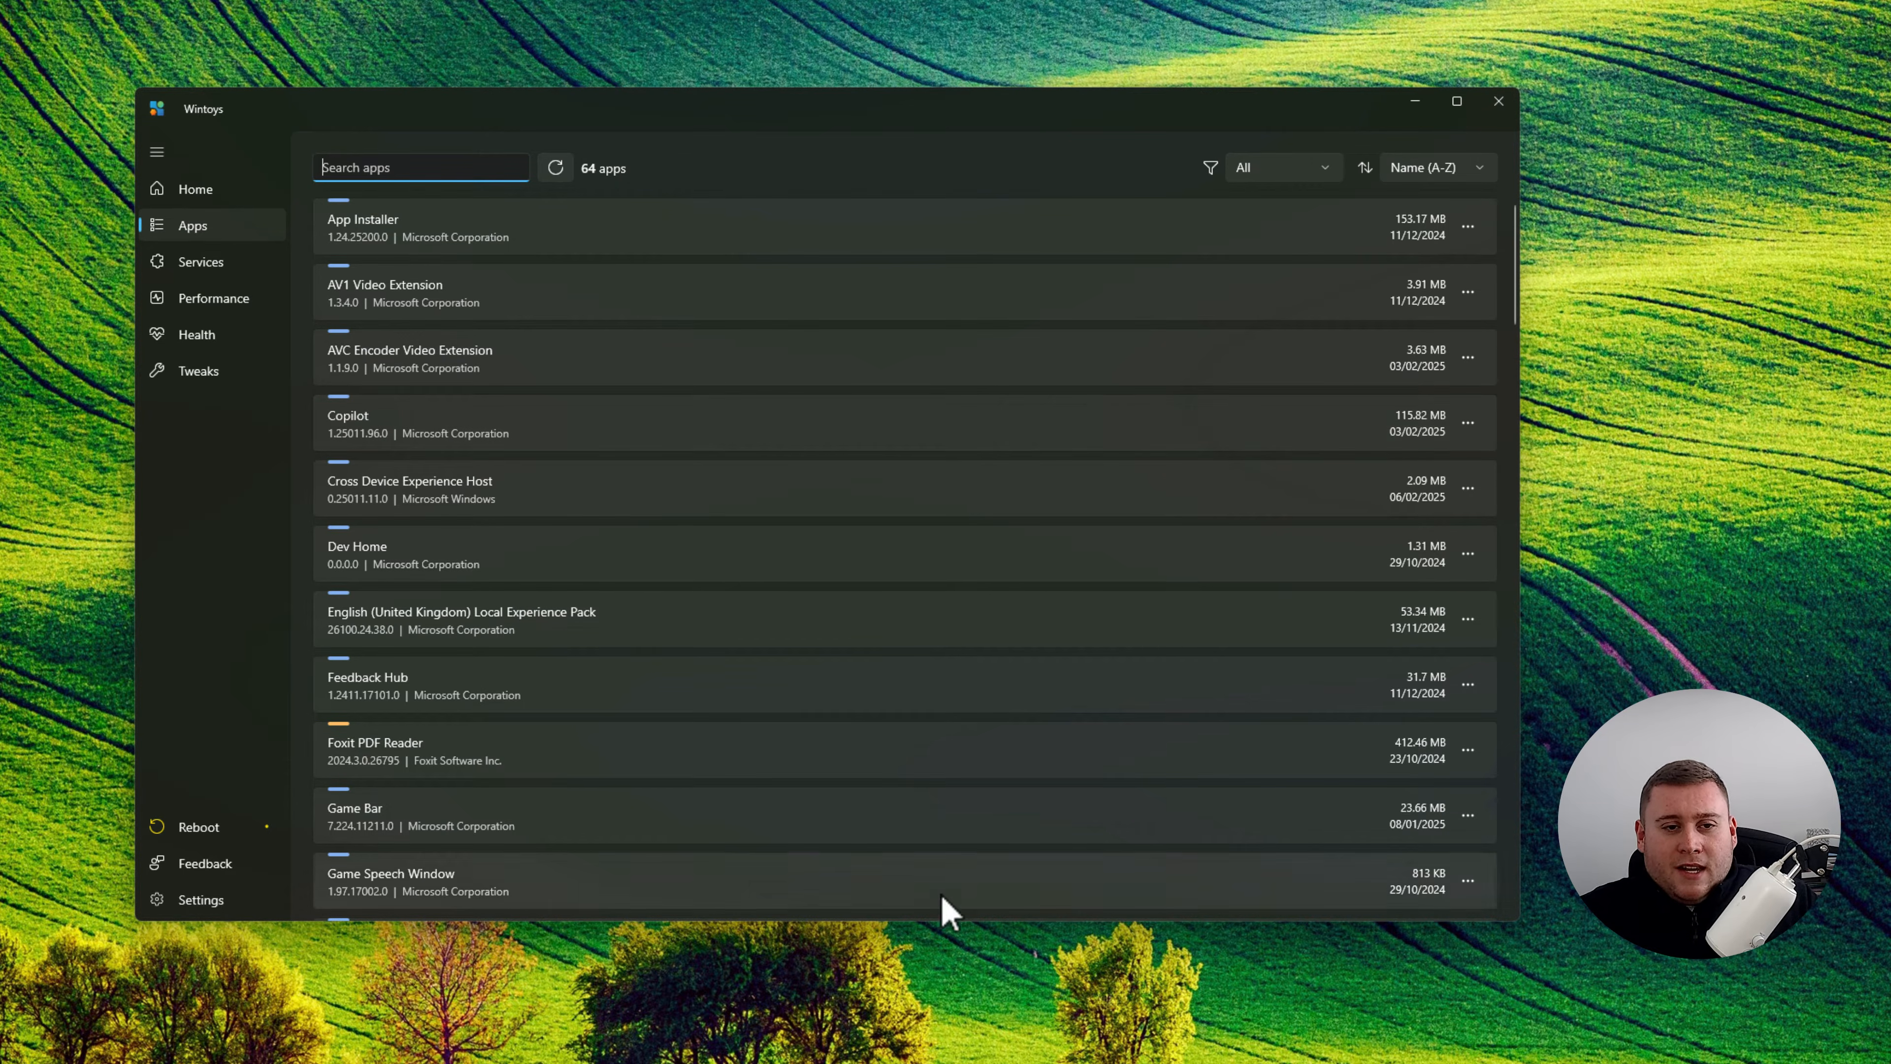
# Check the installed apps list in Windows Settings, including the options offered for Snipping Tool, and return to Wintoys.
pyautogui.press('super')
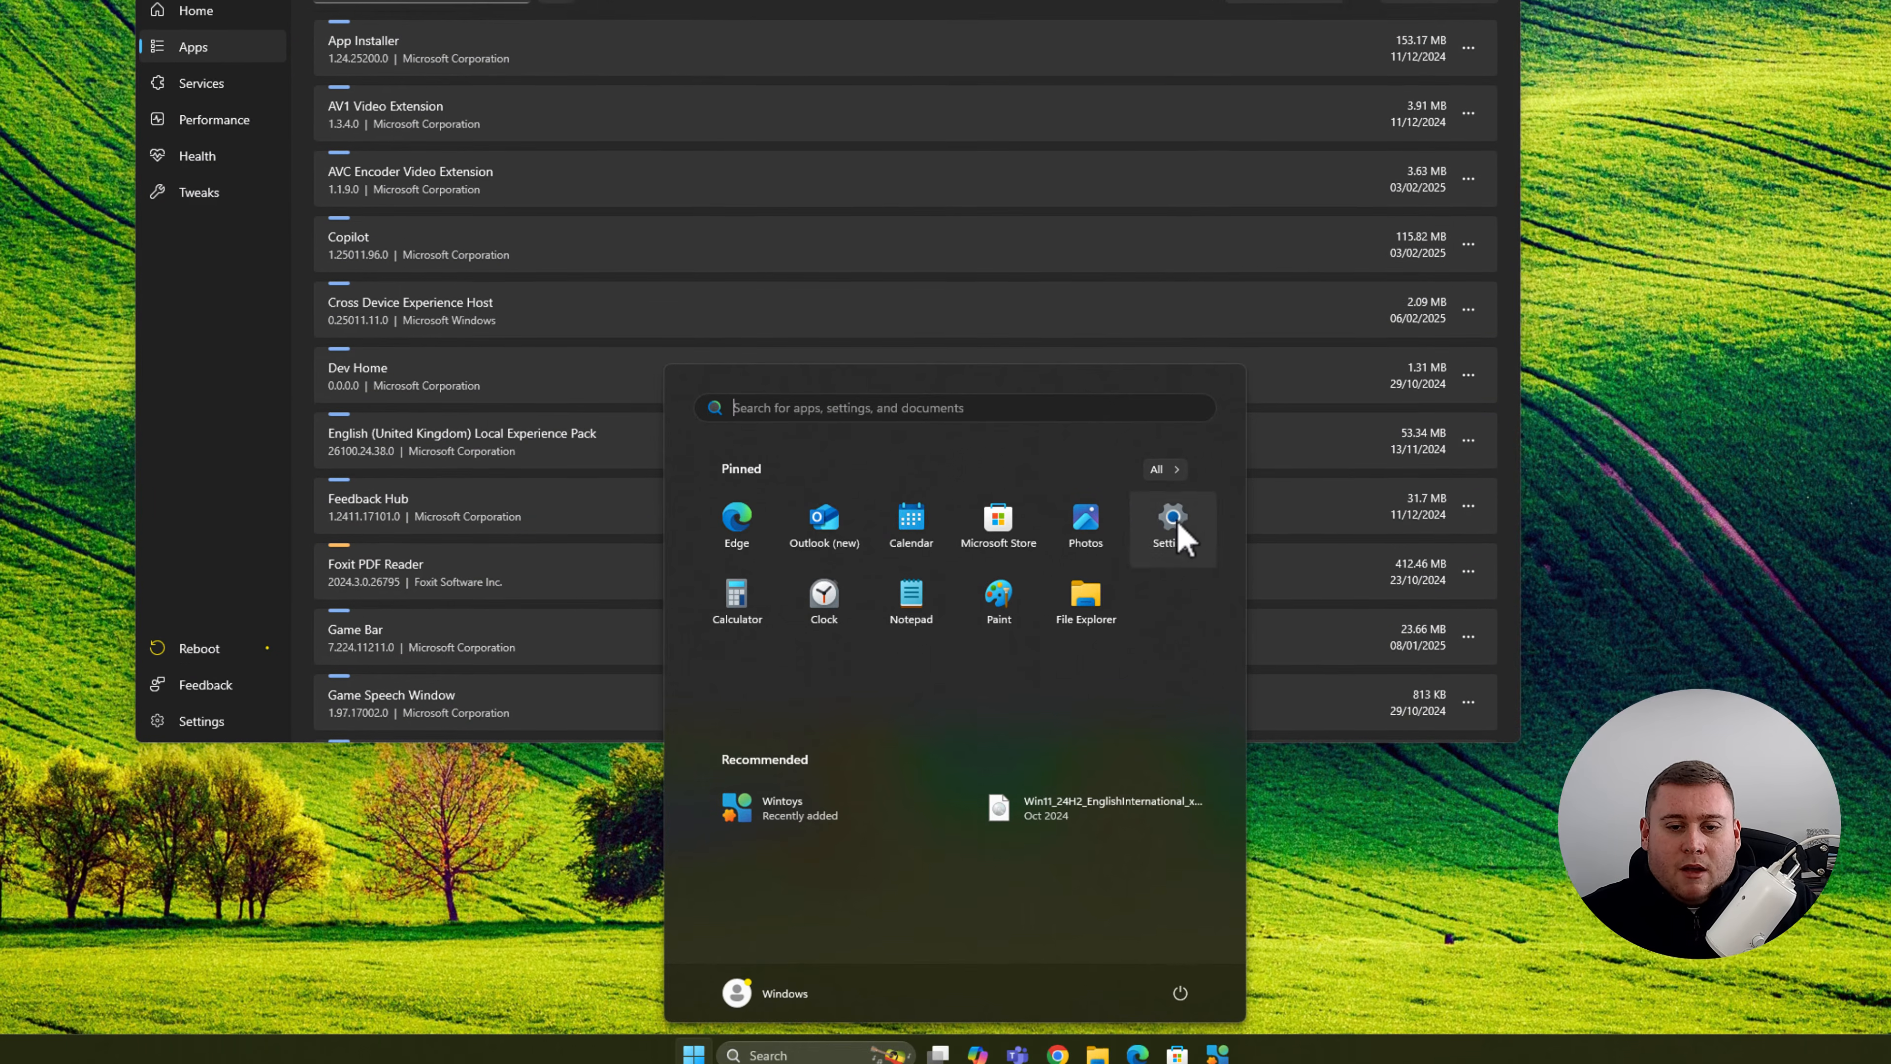
pyautogui.click(1172, 507)
pyautogui.click(557, 506)
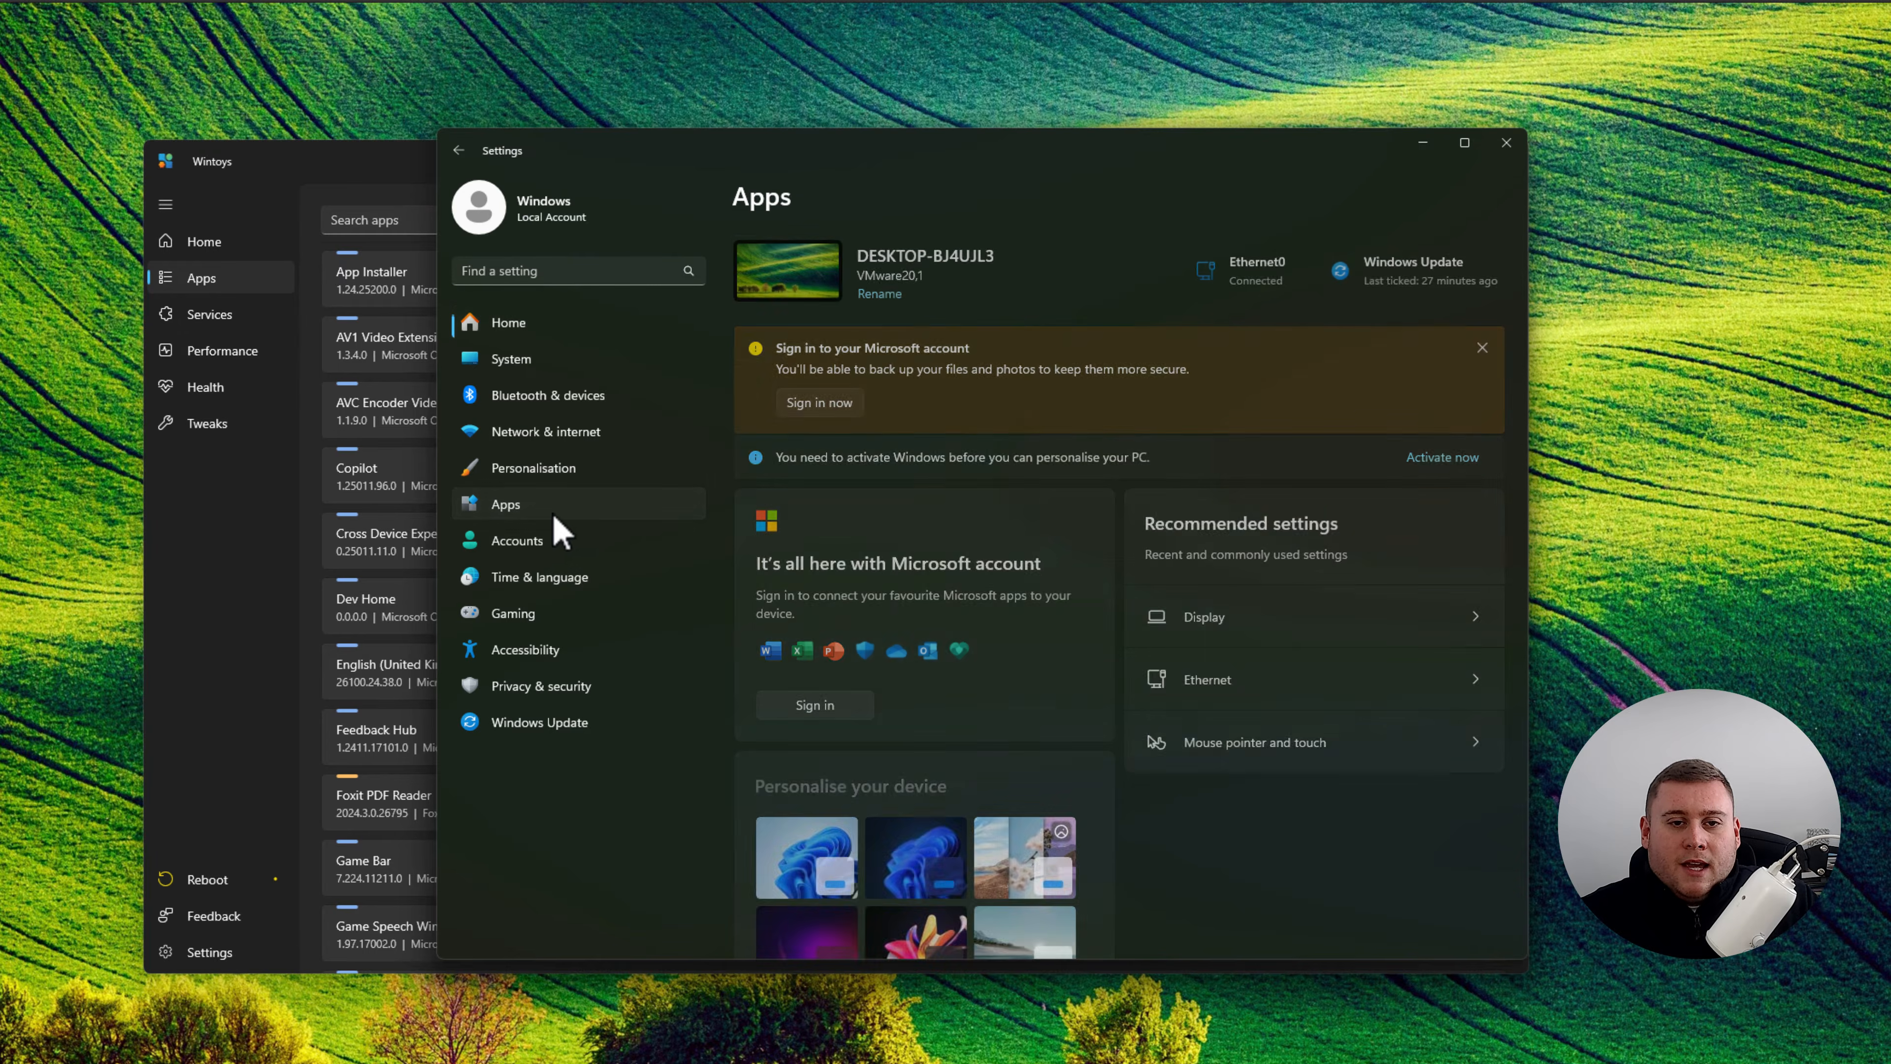
pyautogui.click(899, 259)
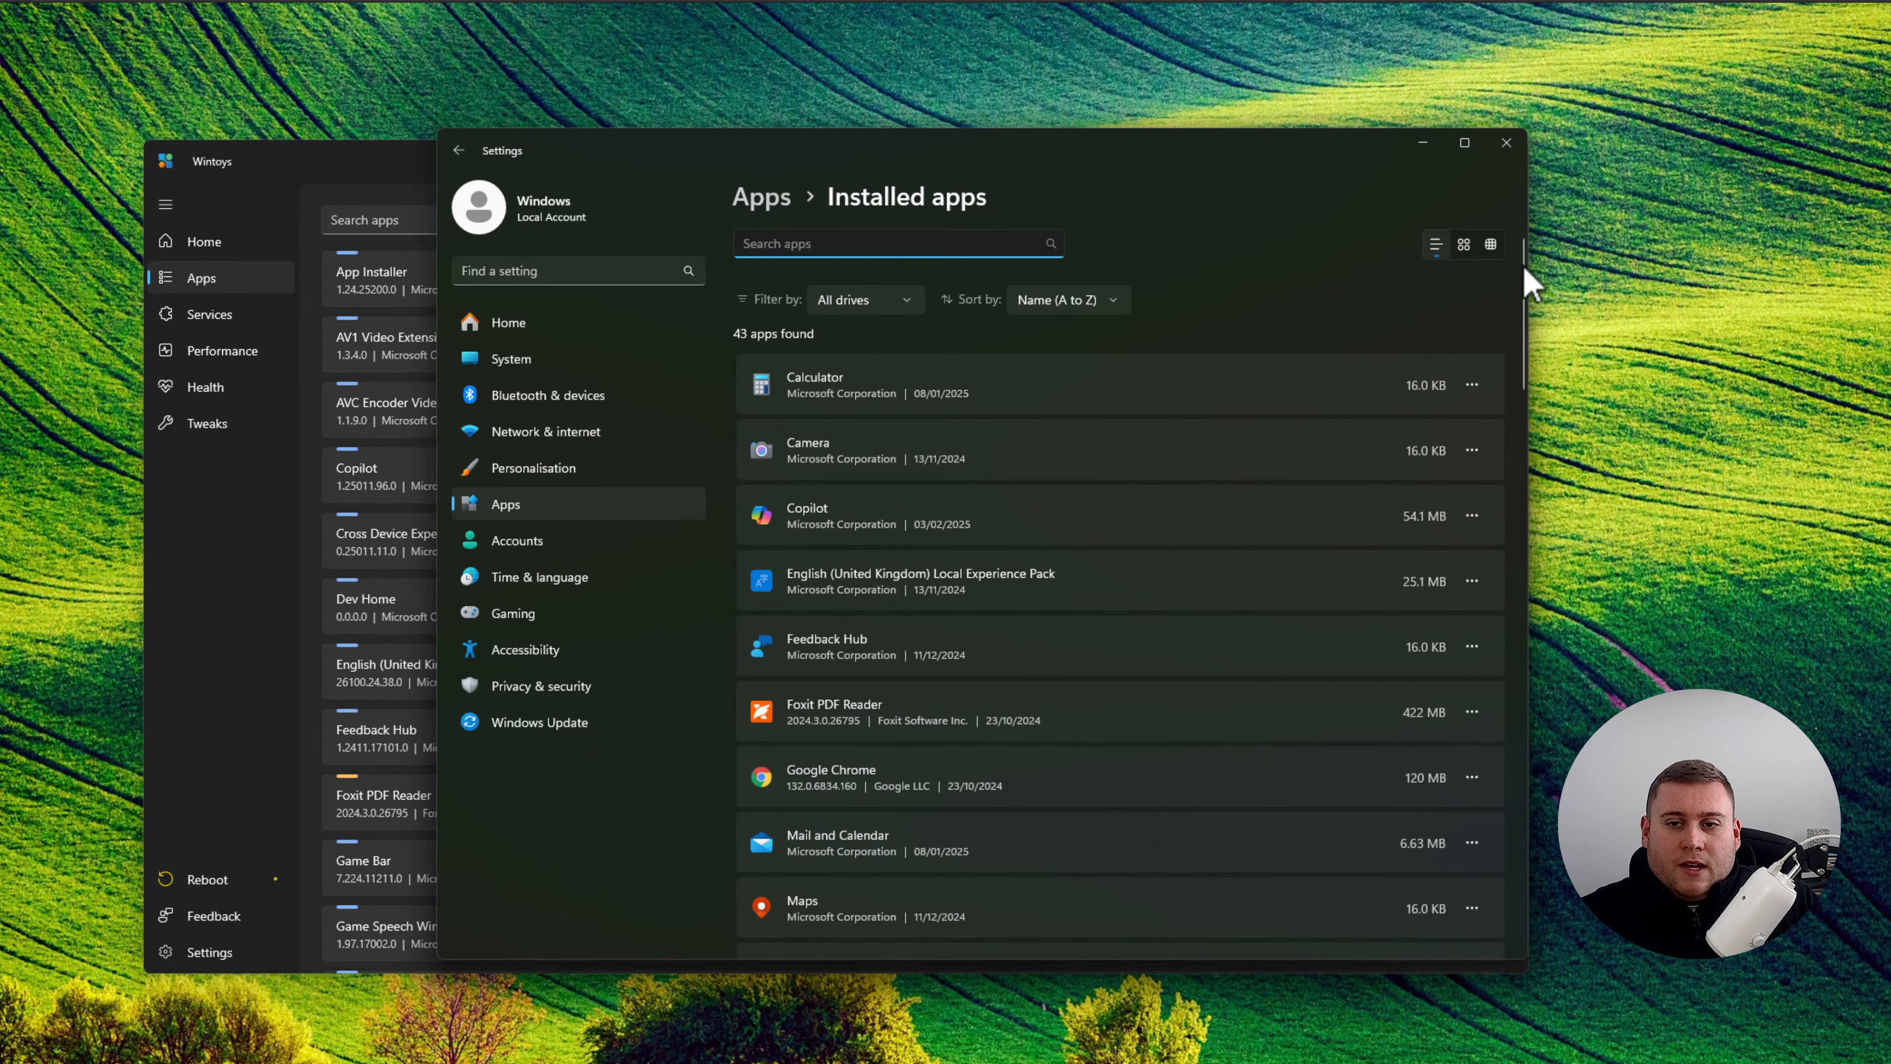
pyautogui.moveTo(1523, 287); pyautogui.dragTo(1524, 663)
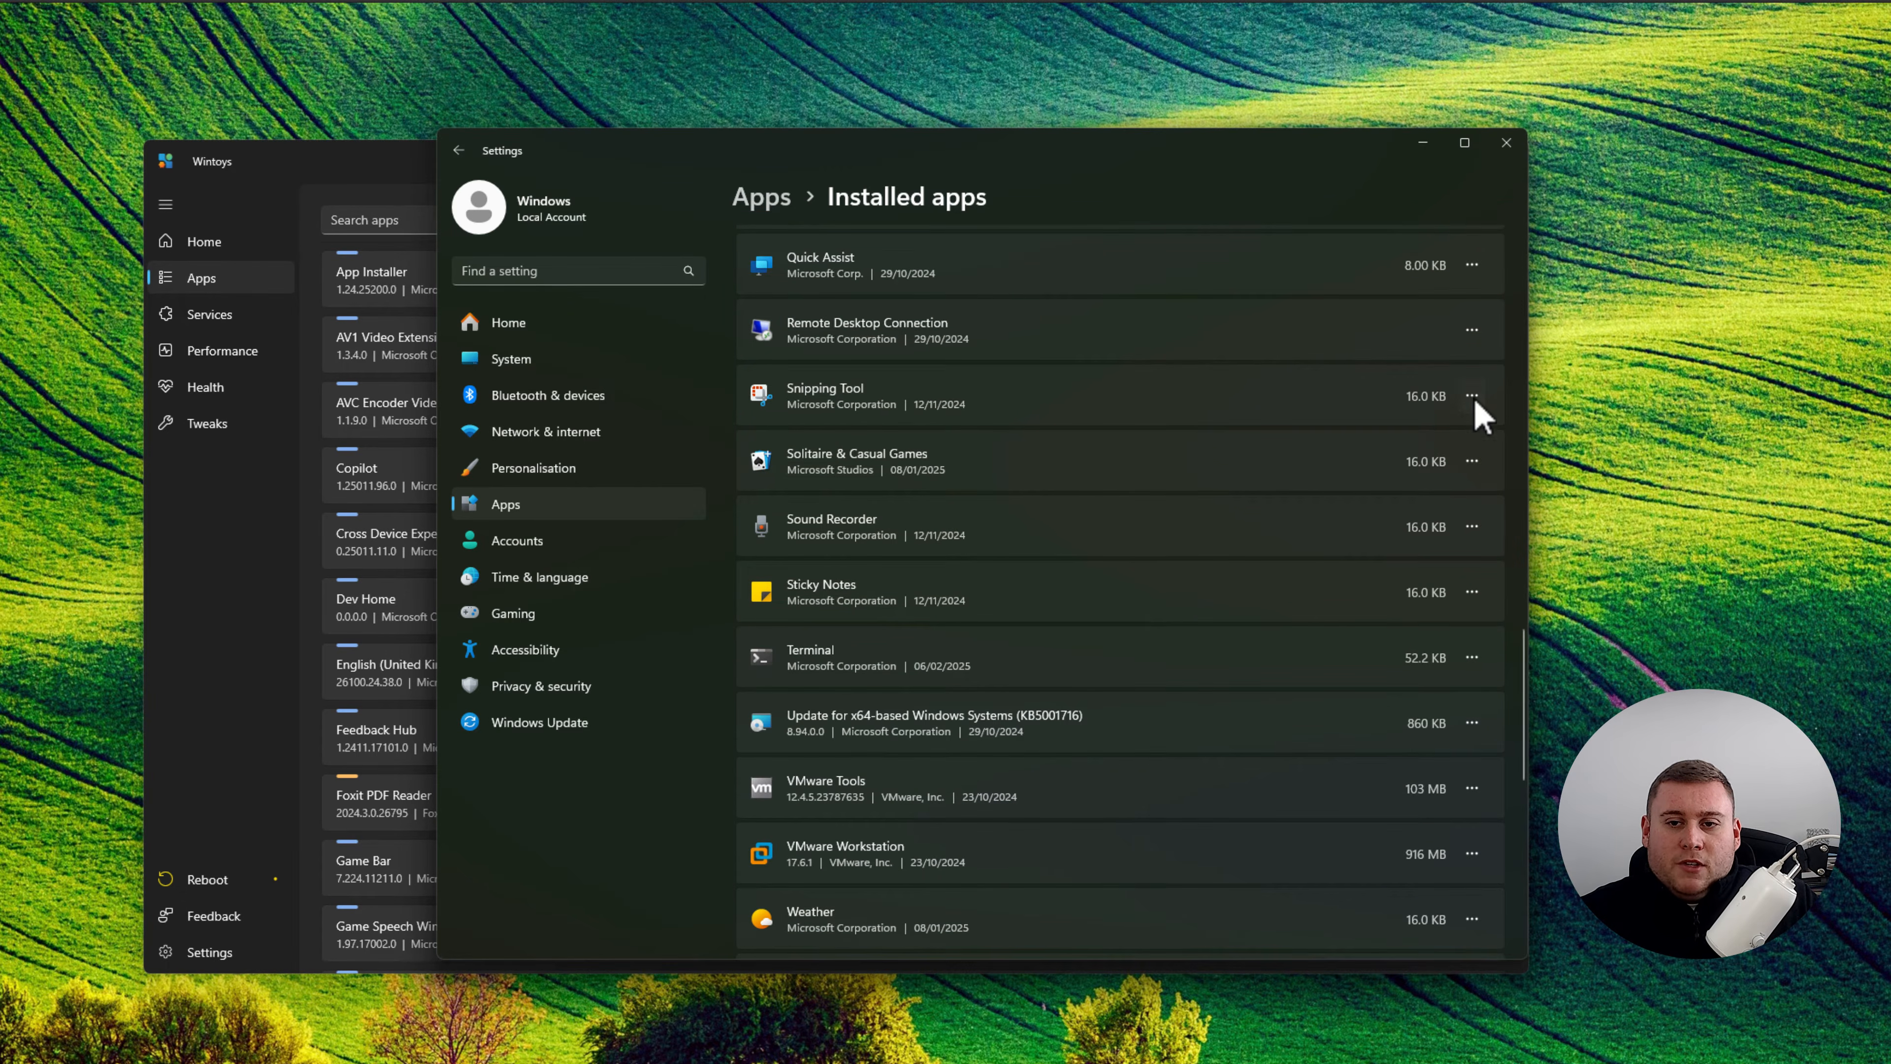
pyautogui.click(1472, 396)
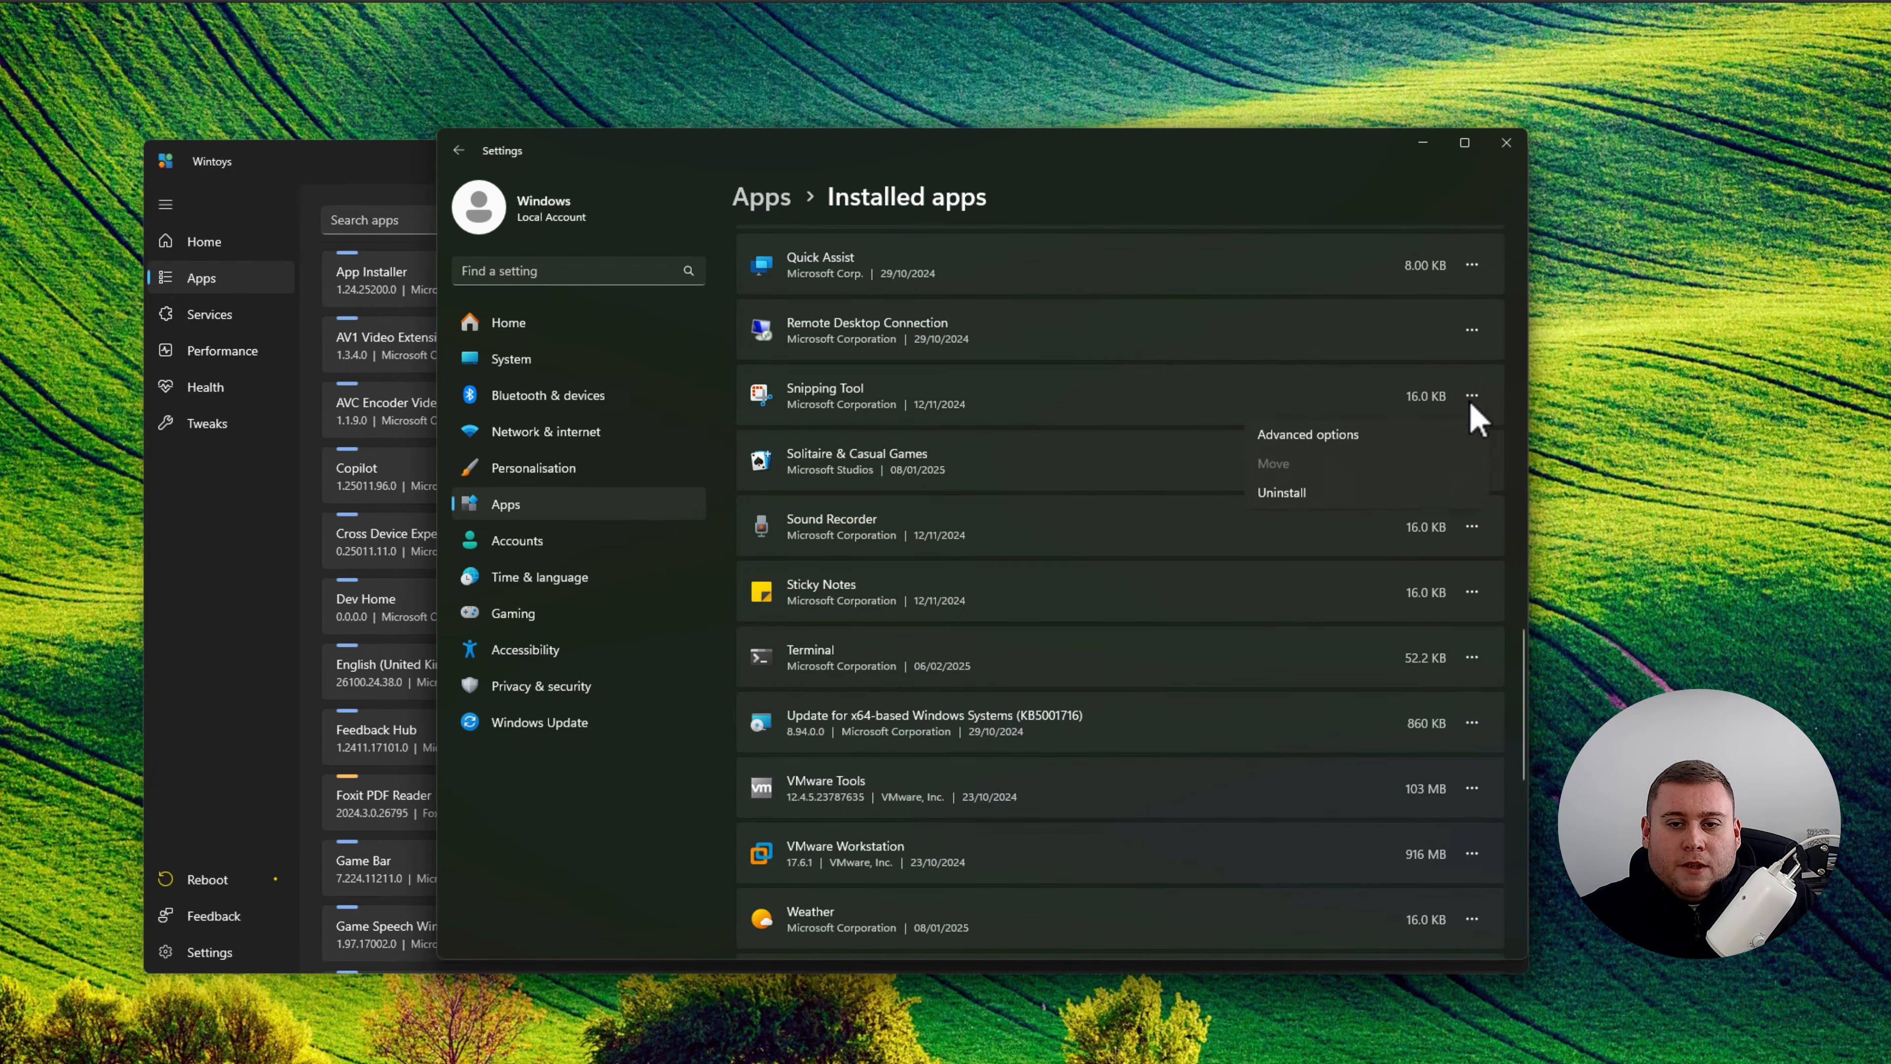
pyautogui.click(1516, 152)
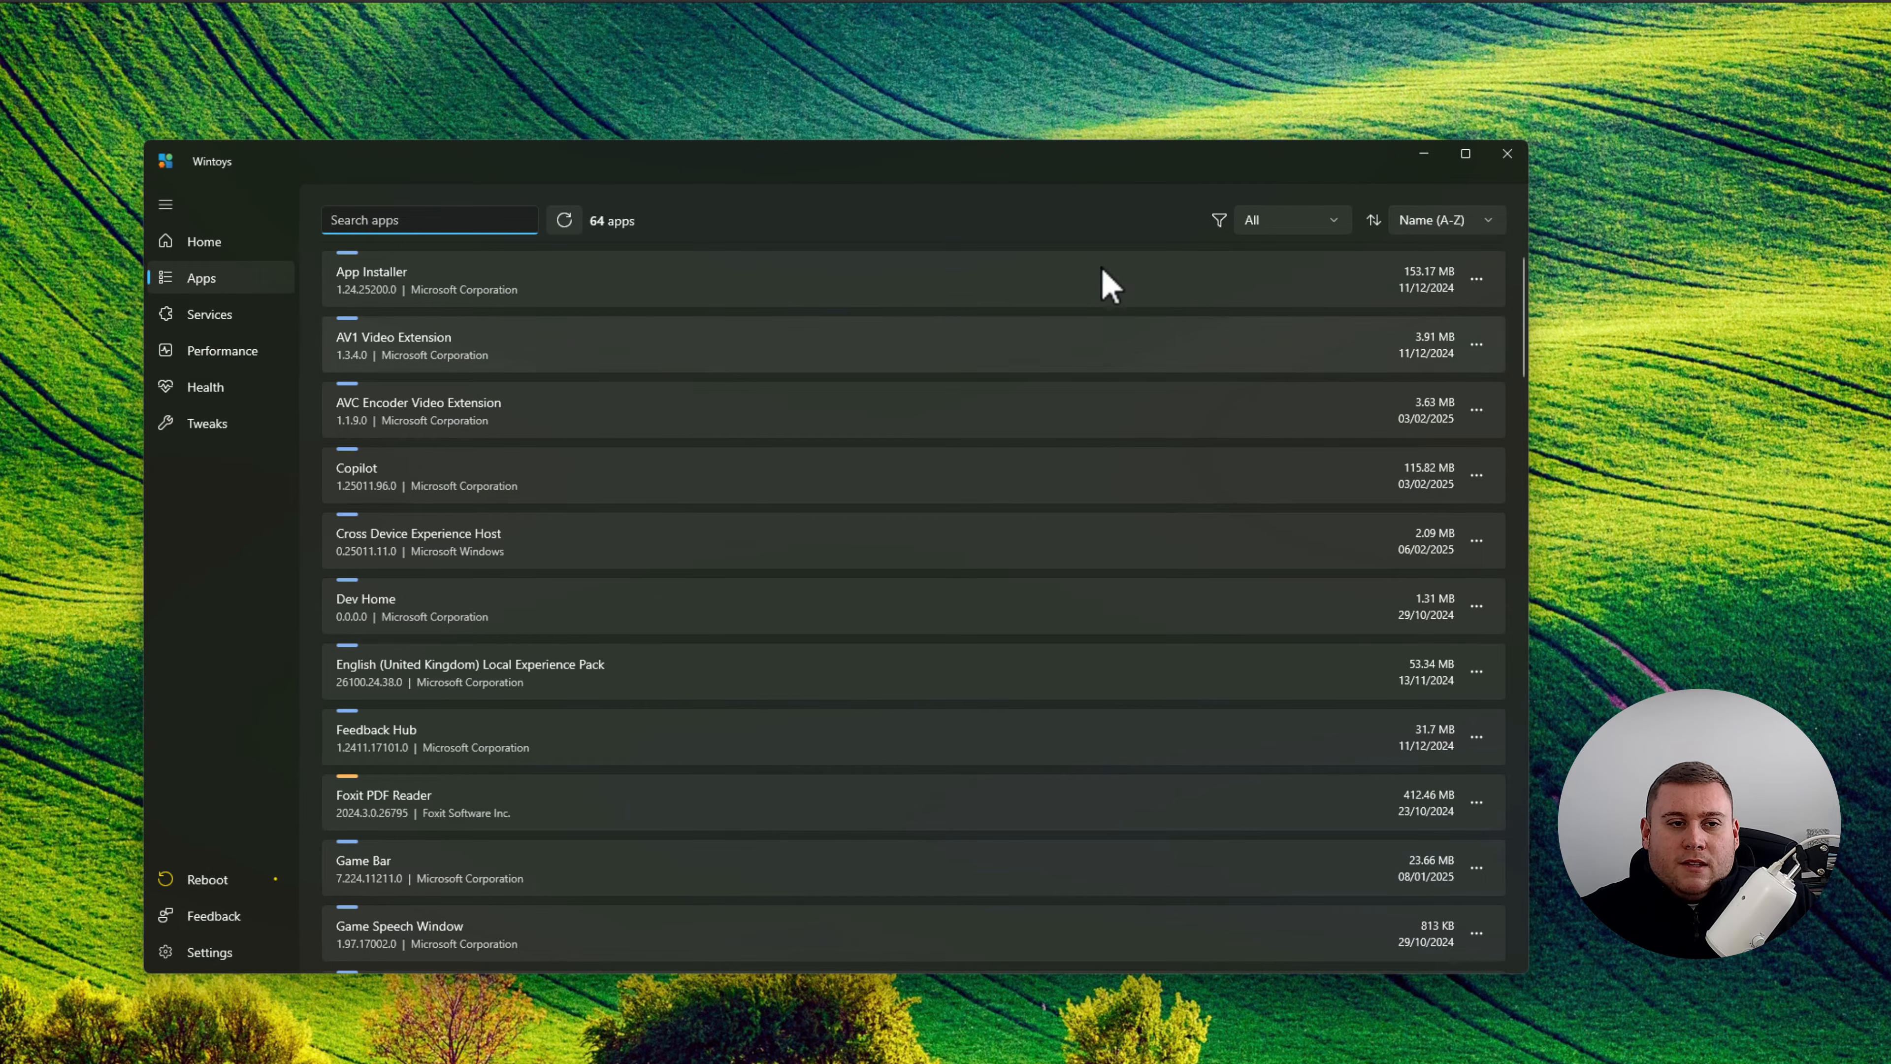
# Check which actions Wintoys offers for App Installer in the apps list.
pyautogui.click(1476, 282)
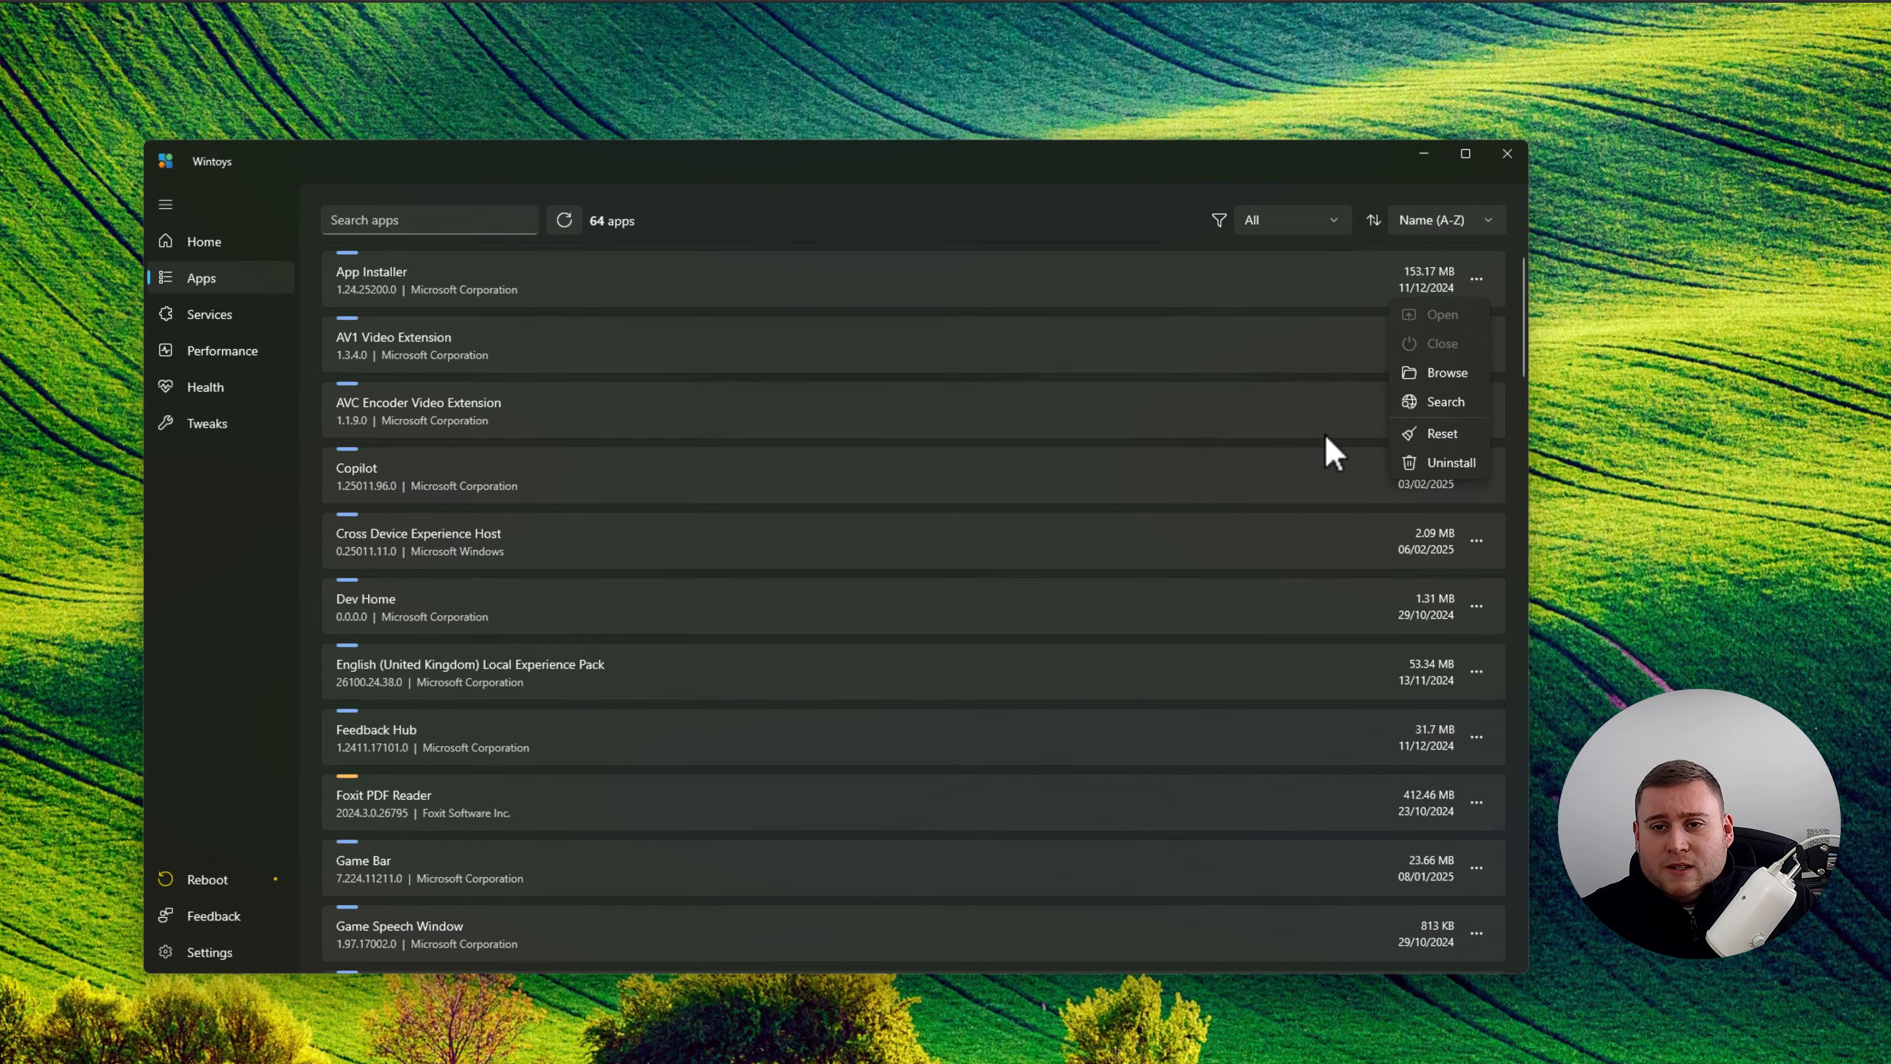
pyautogui.click(1079, 223)
pyautogui.click(370, 220)
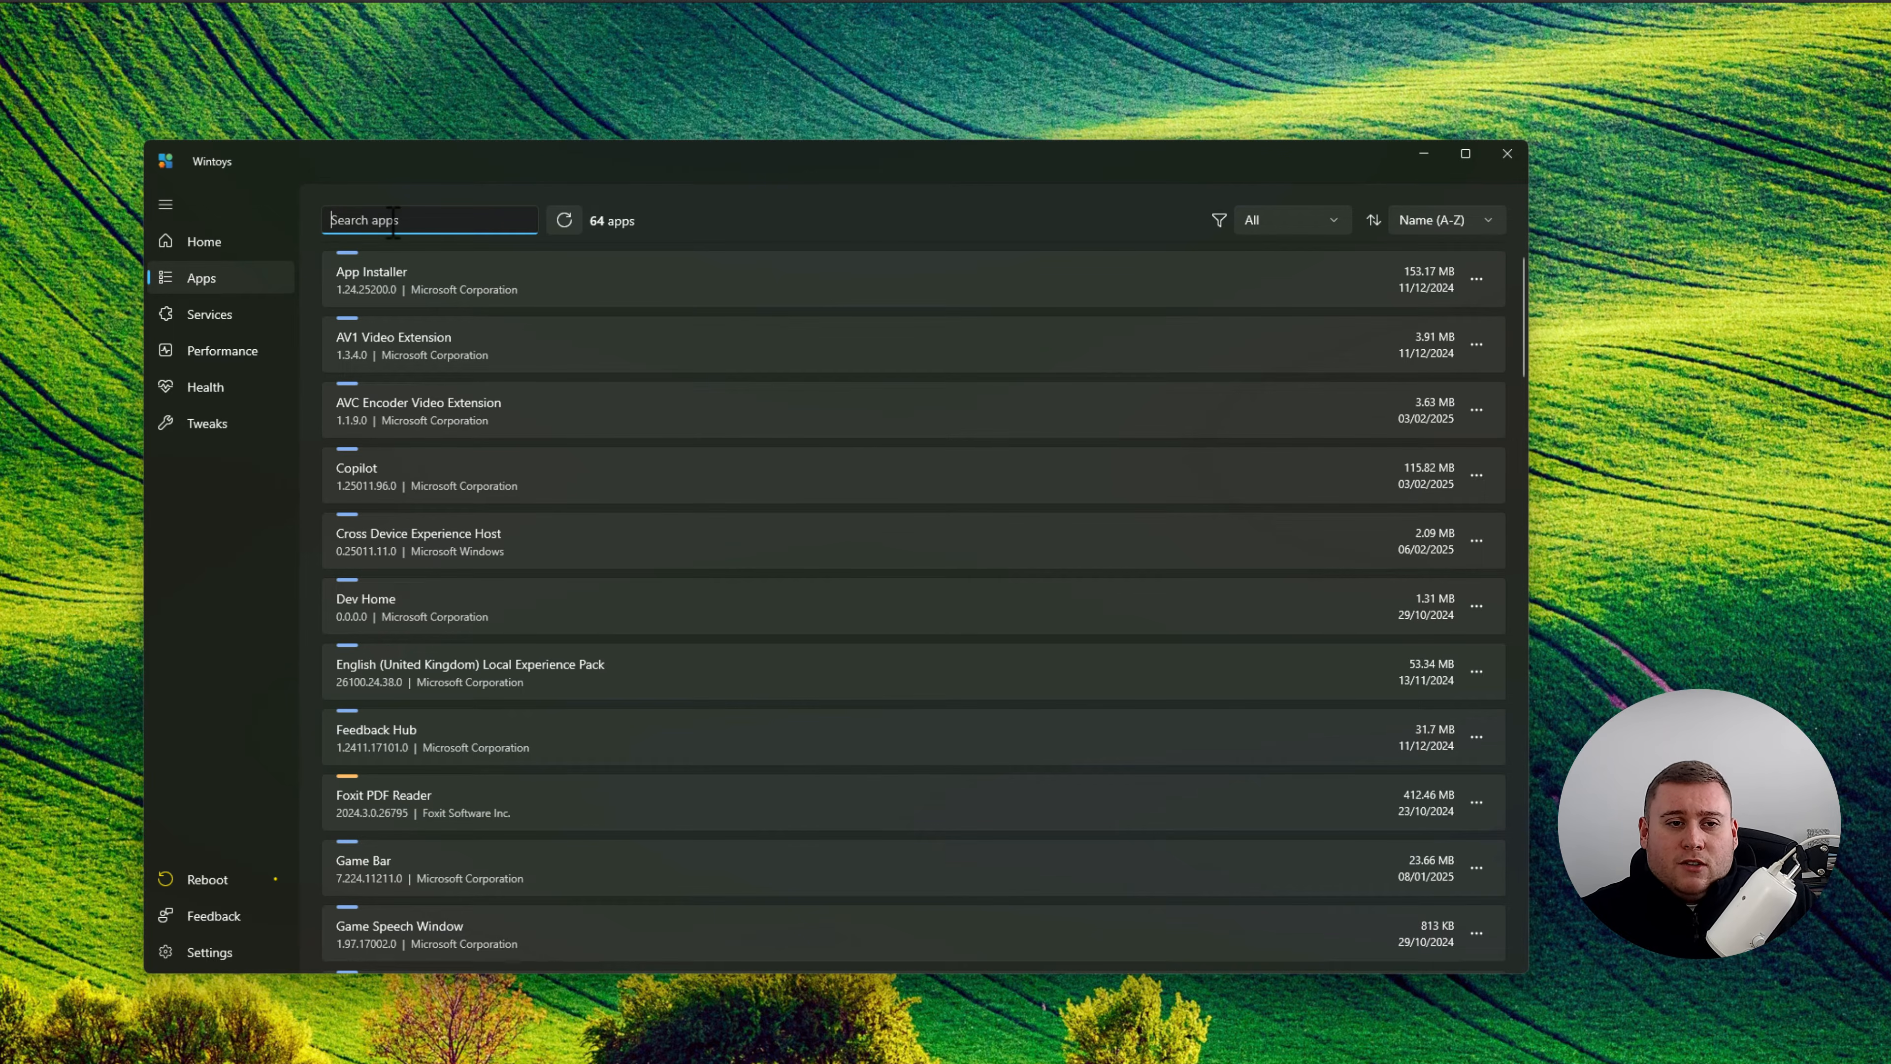
# Filter the apps list by Win32 apps and switch the filter to Store apps.
pyautogui.click(1316, 223)
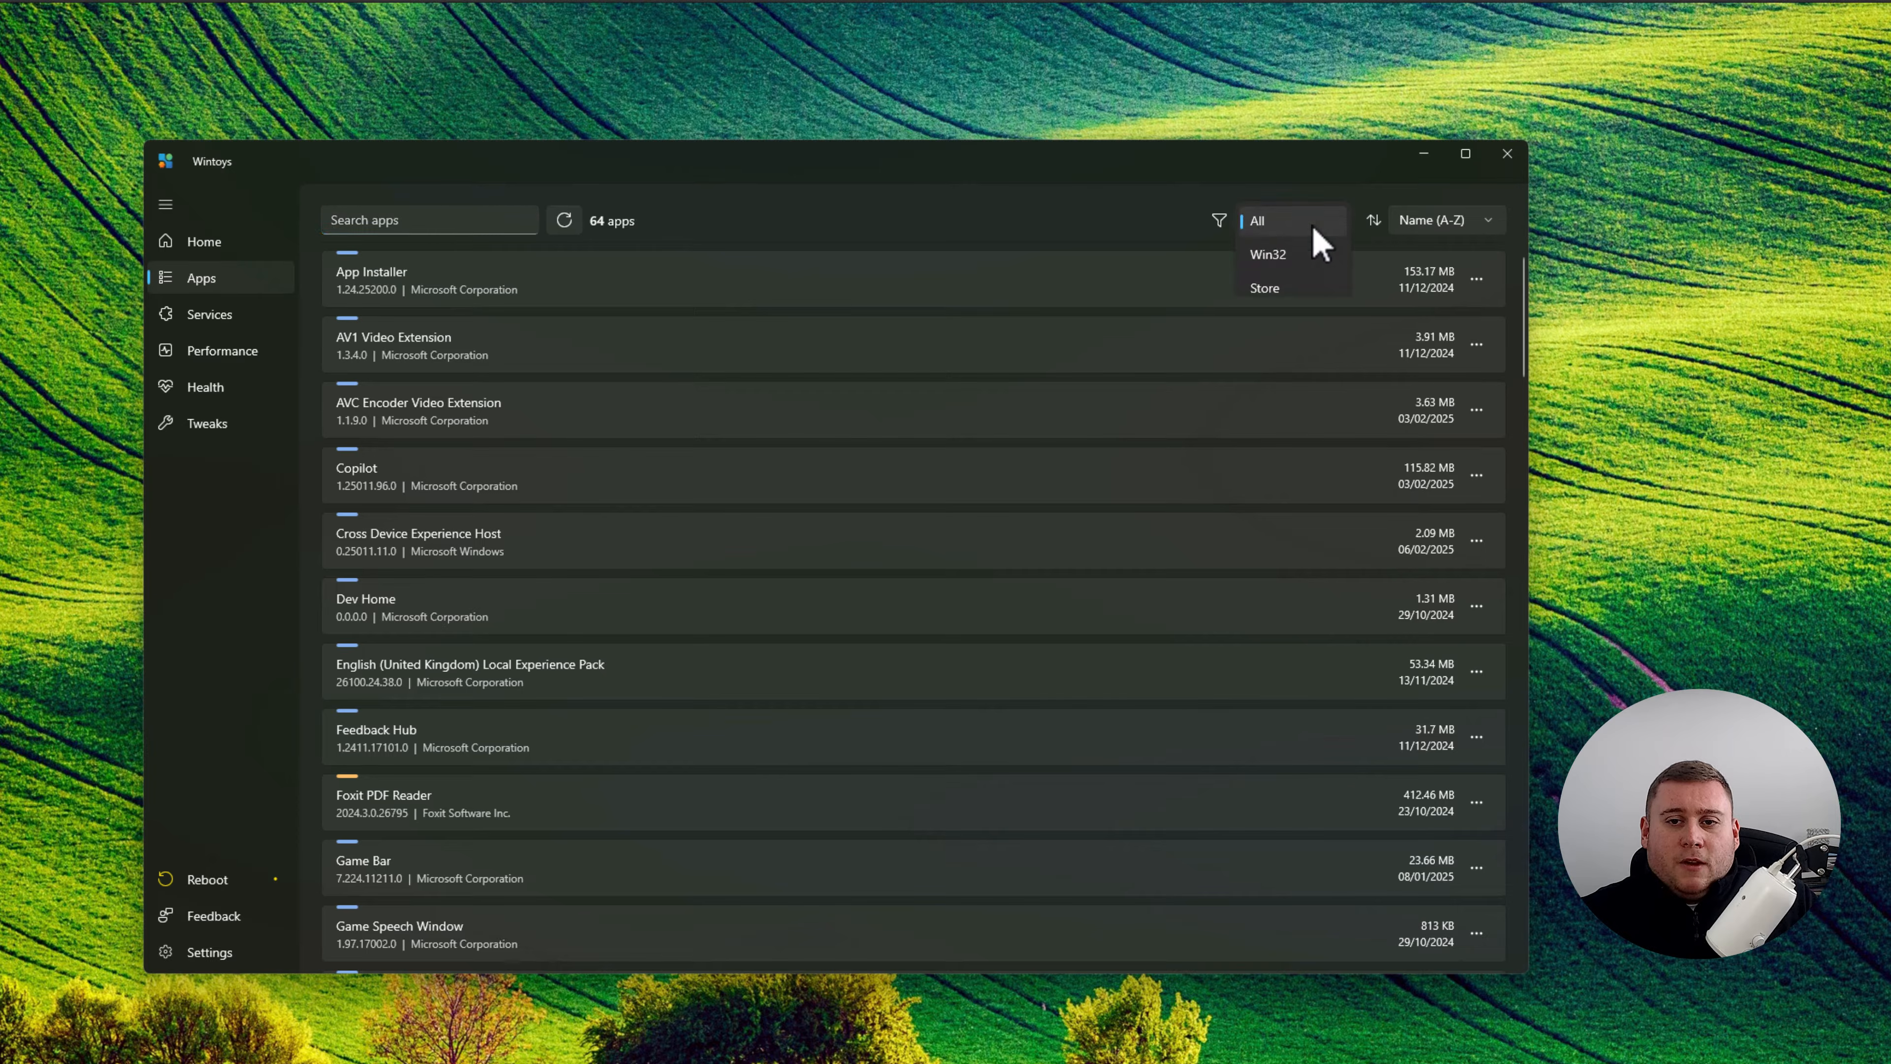
pyautogui.click(1269, 257)
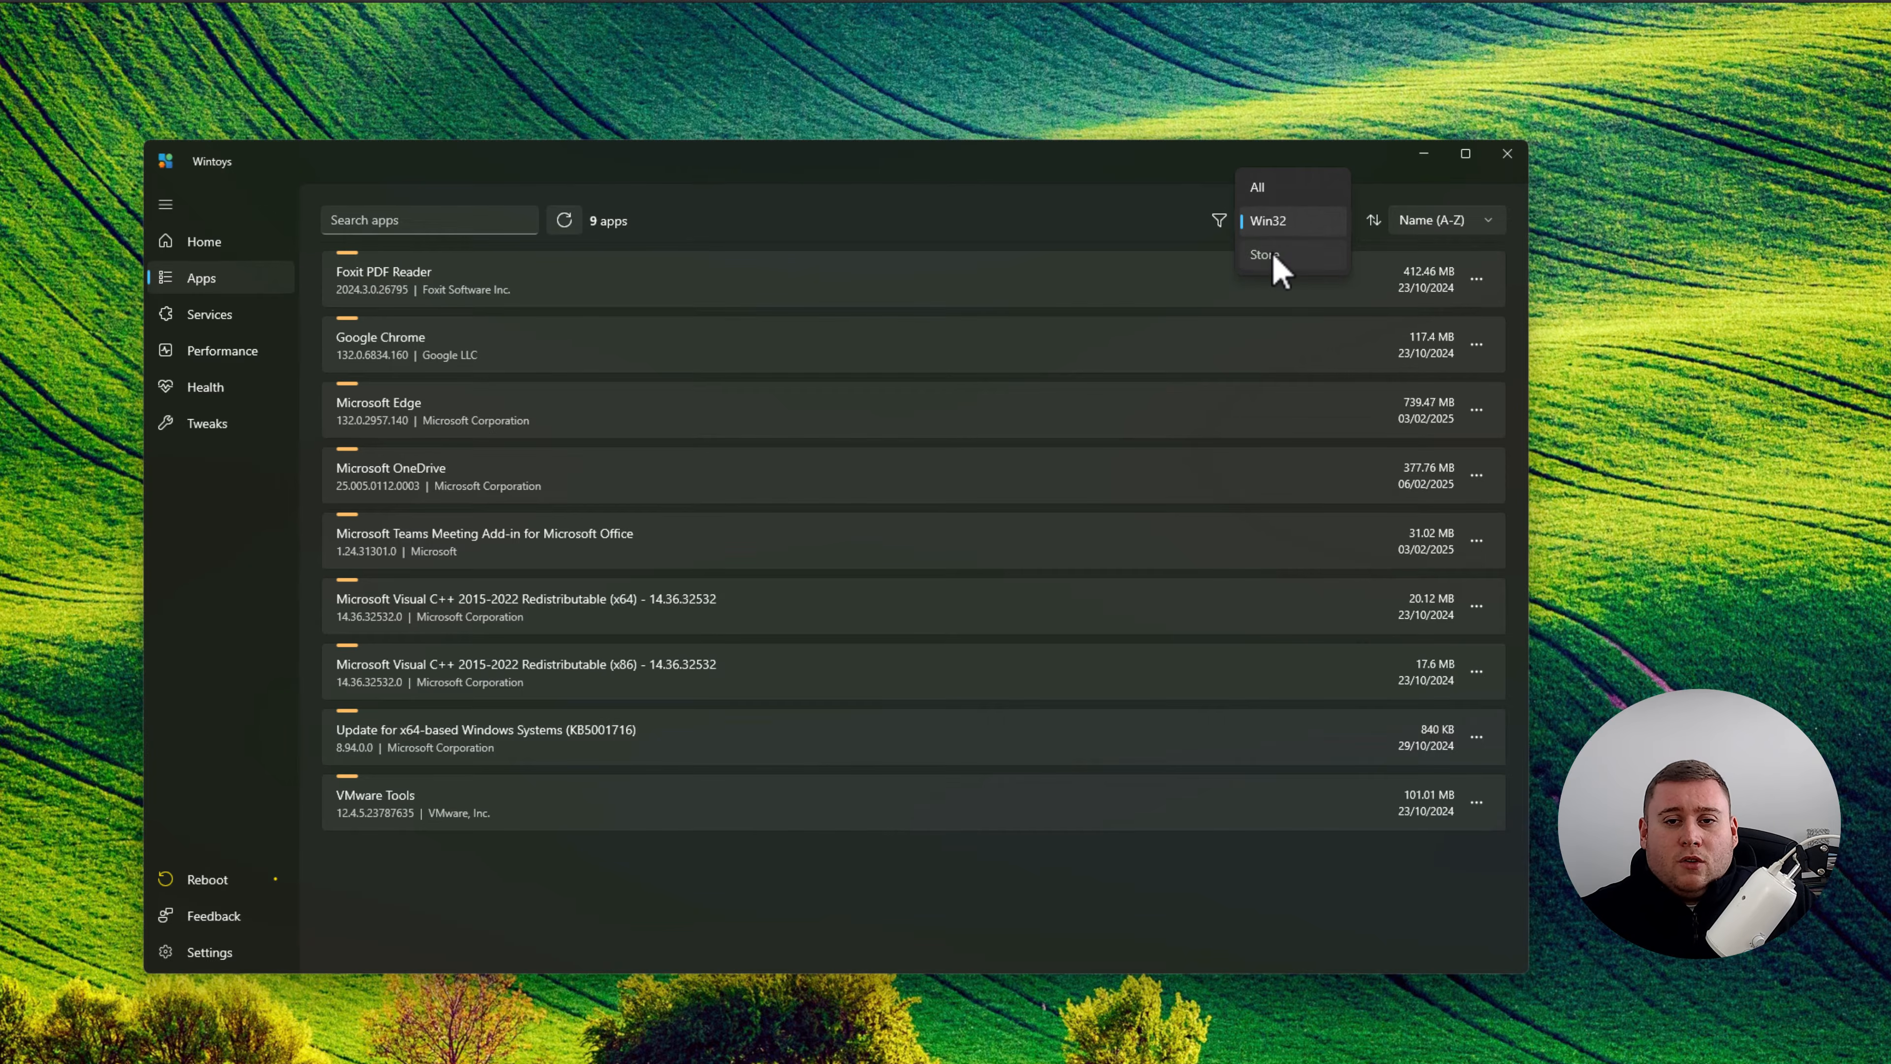
pyautogui.click(1273, 257)
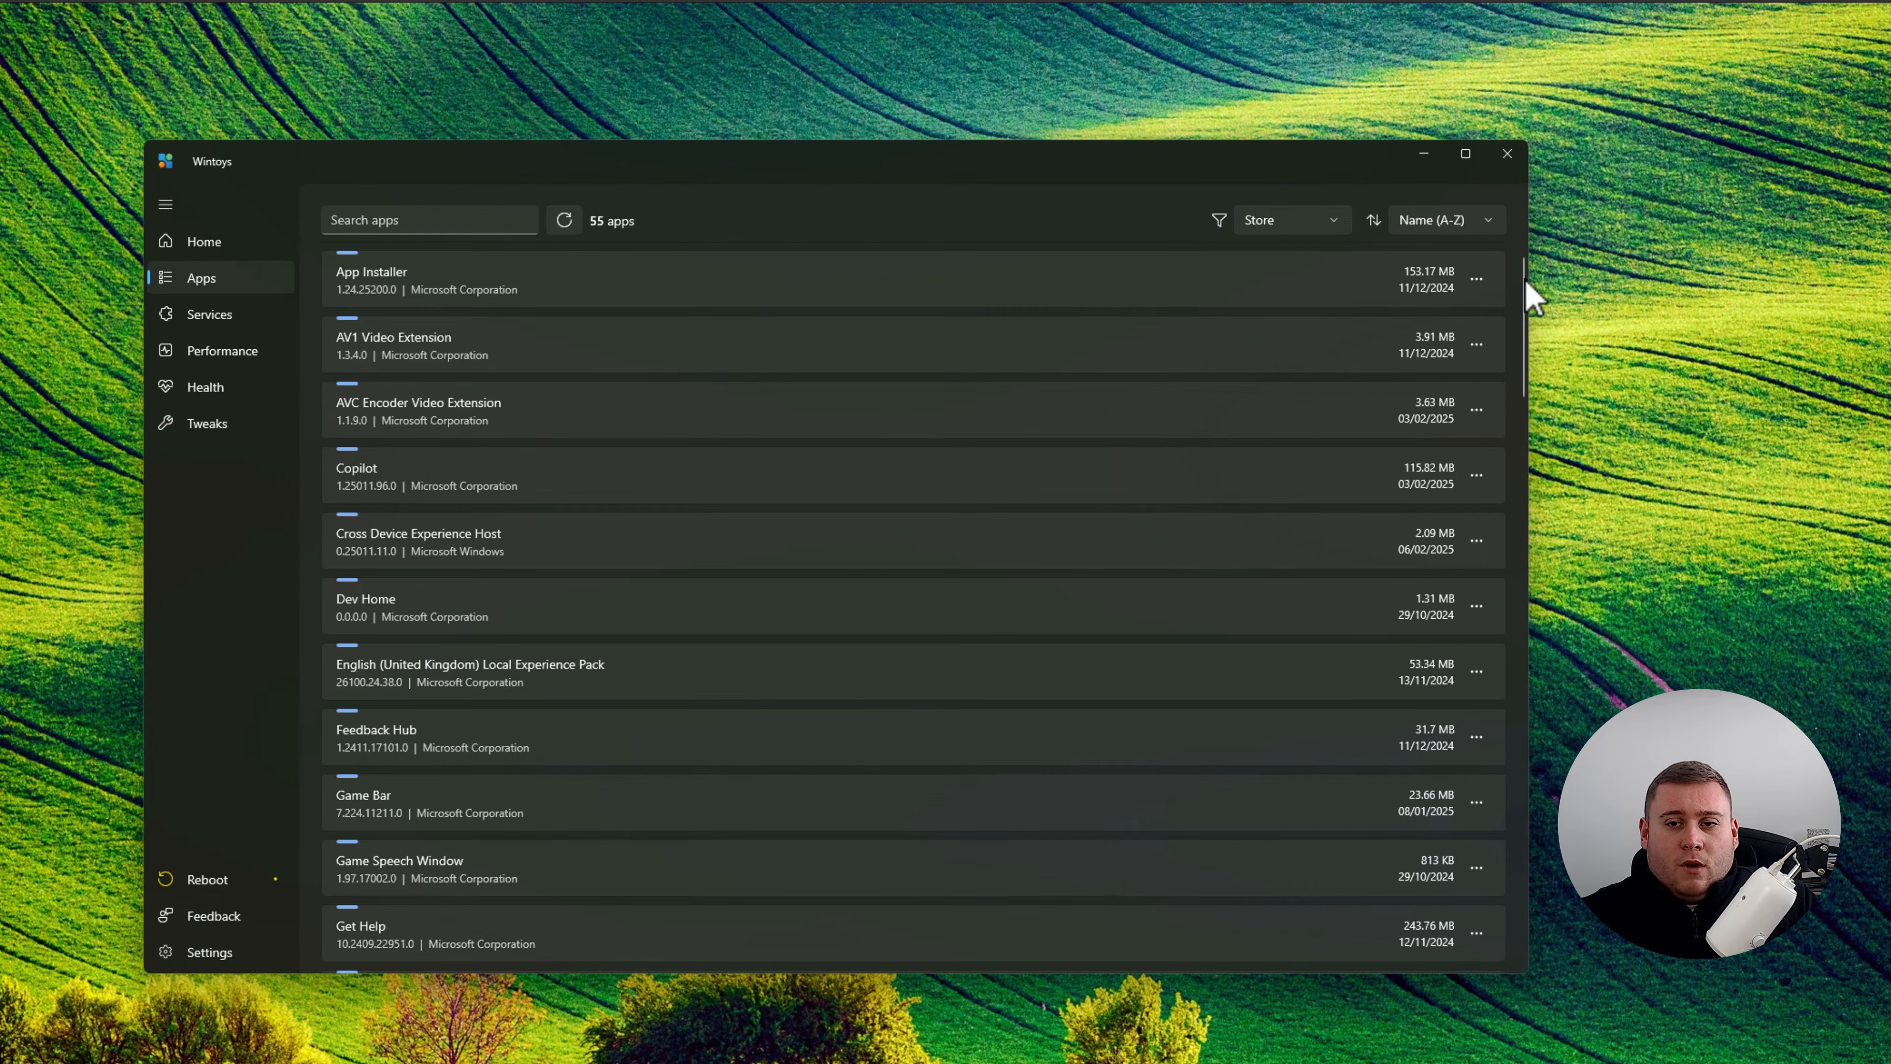
# Look through the filtered Store apps and check the available sorting options.
pyautogui.moveTo(1524, 284); pyautogui.dragTo(1515, 521)
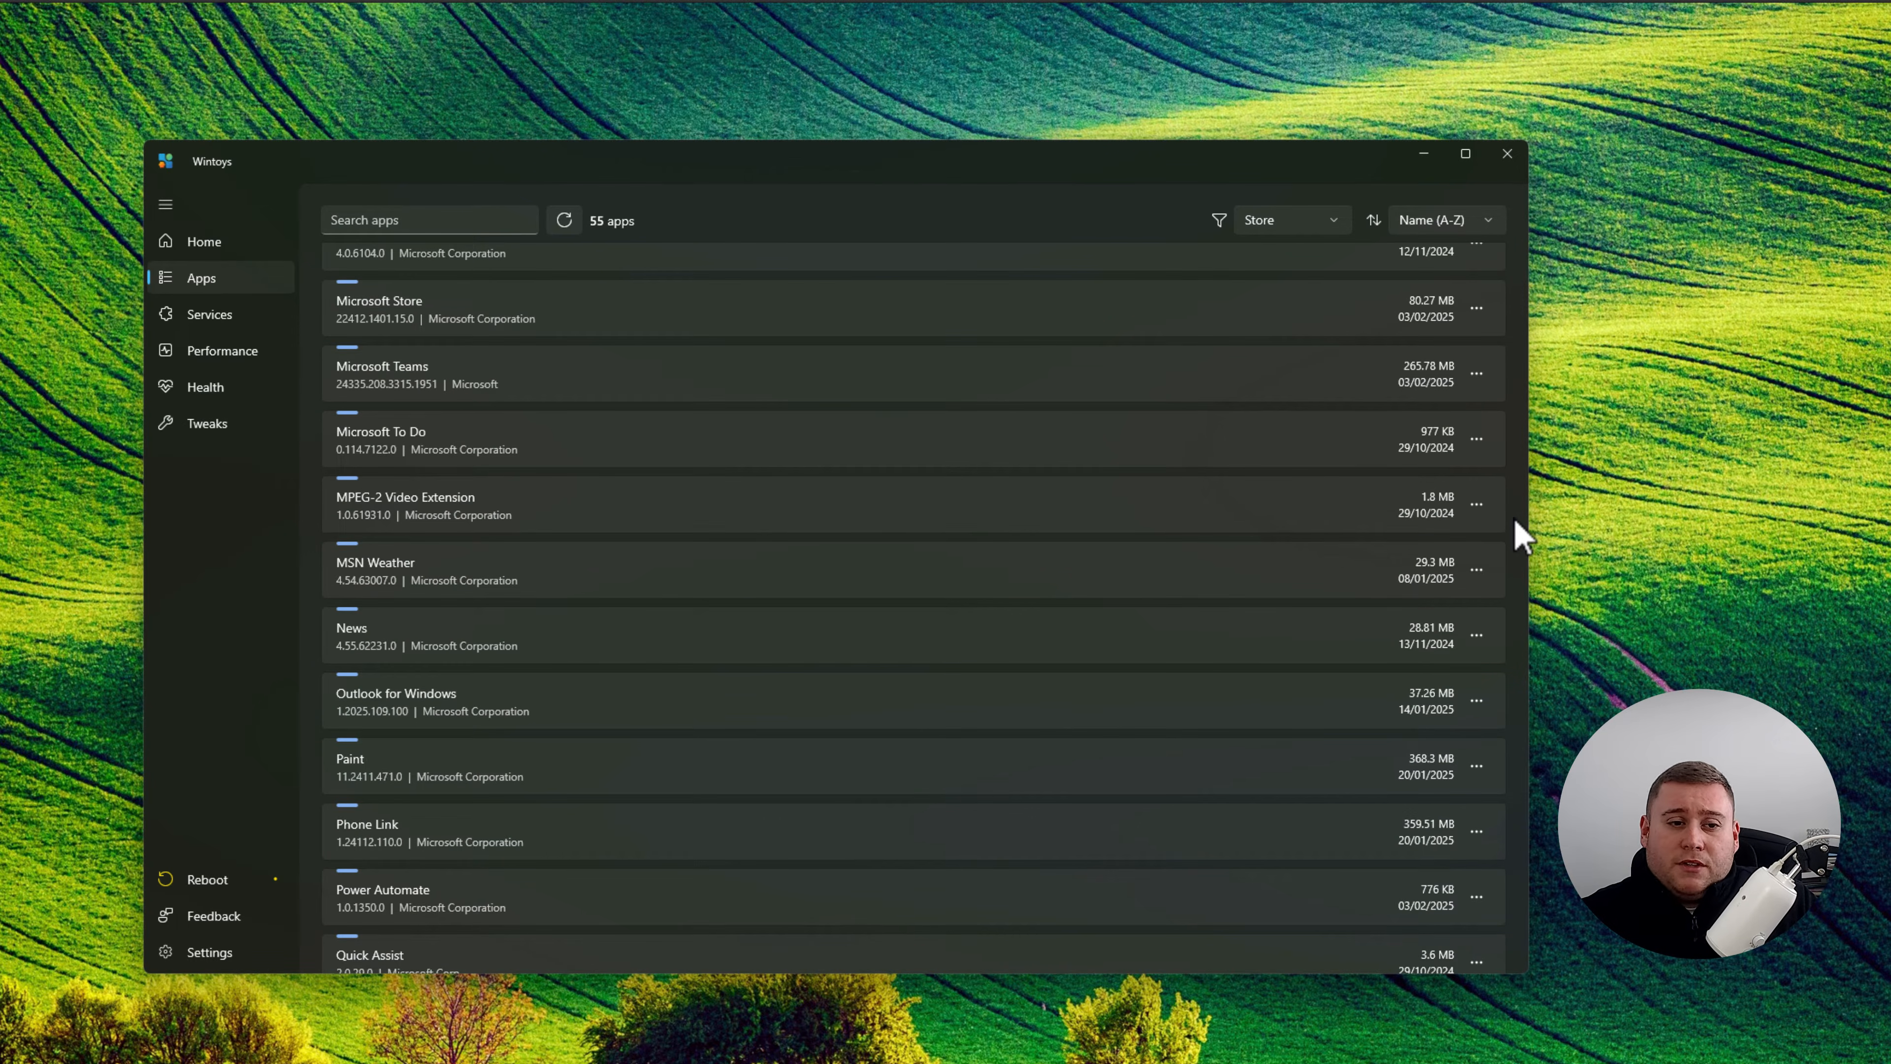
pyautogui.scroll(-5, 768, 507)
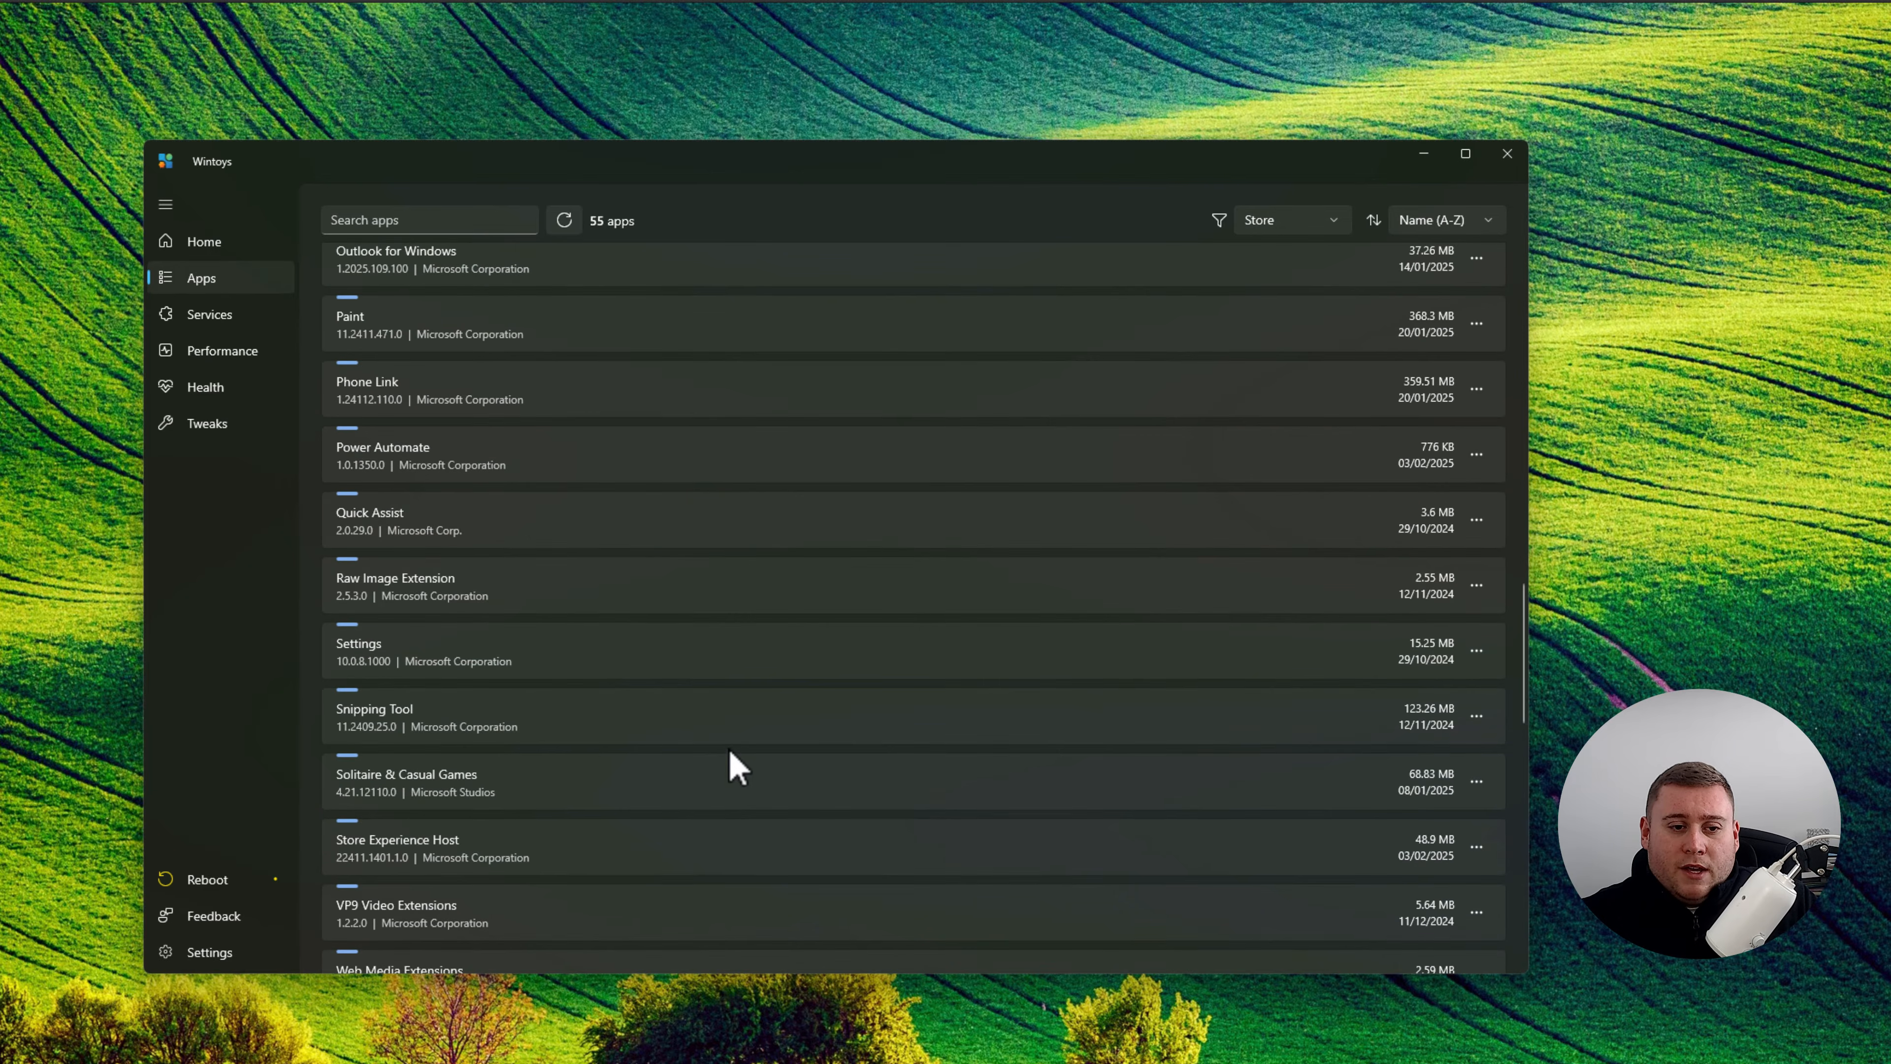
pyautogui.scroll(15, 692, 741)
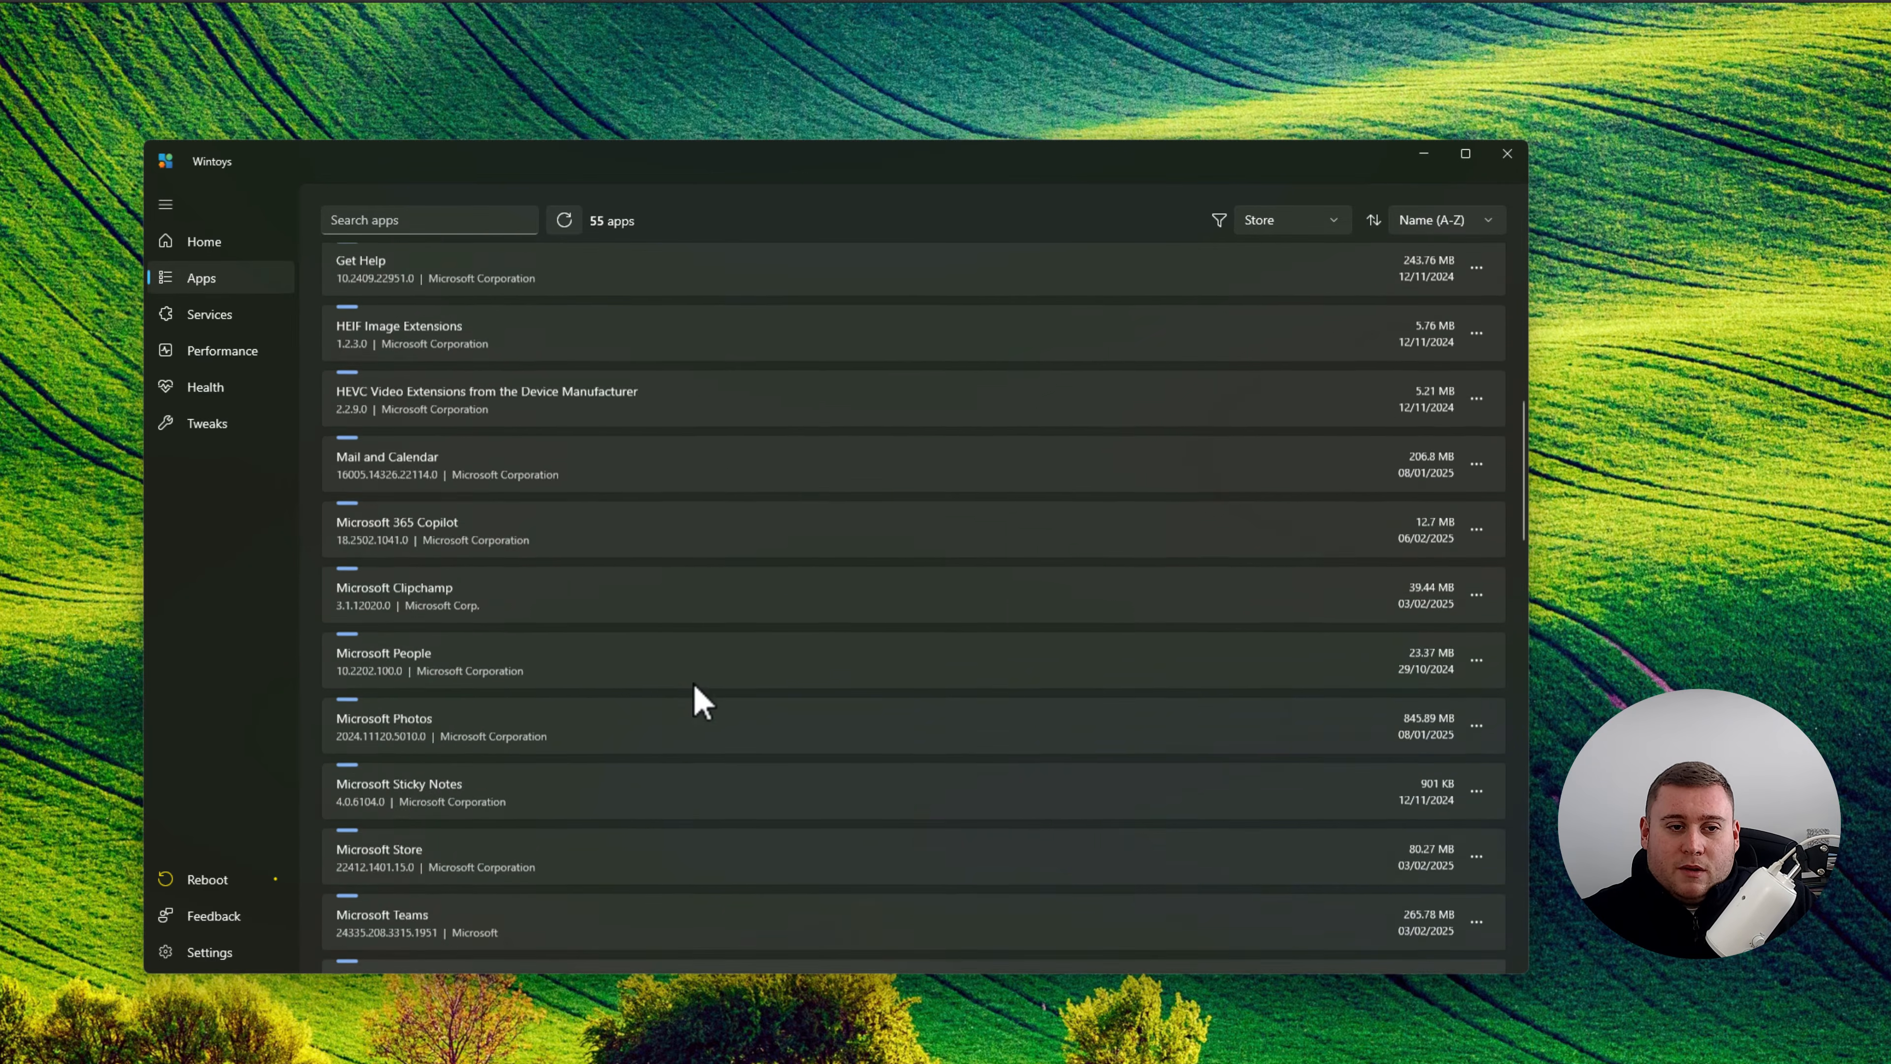
pyautogui.scroll(3, 698, 681)
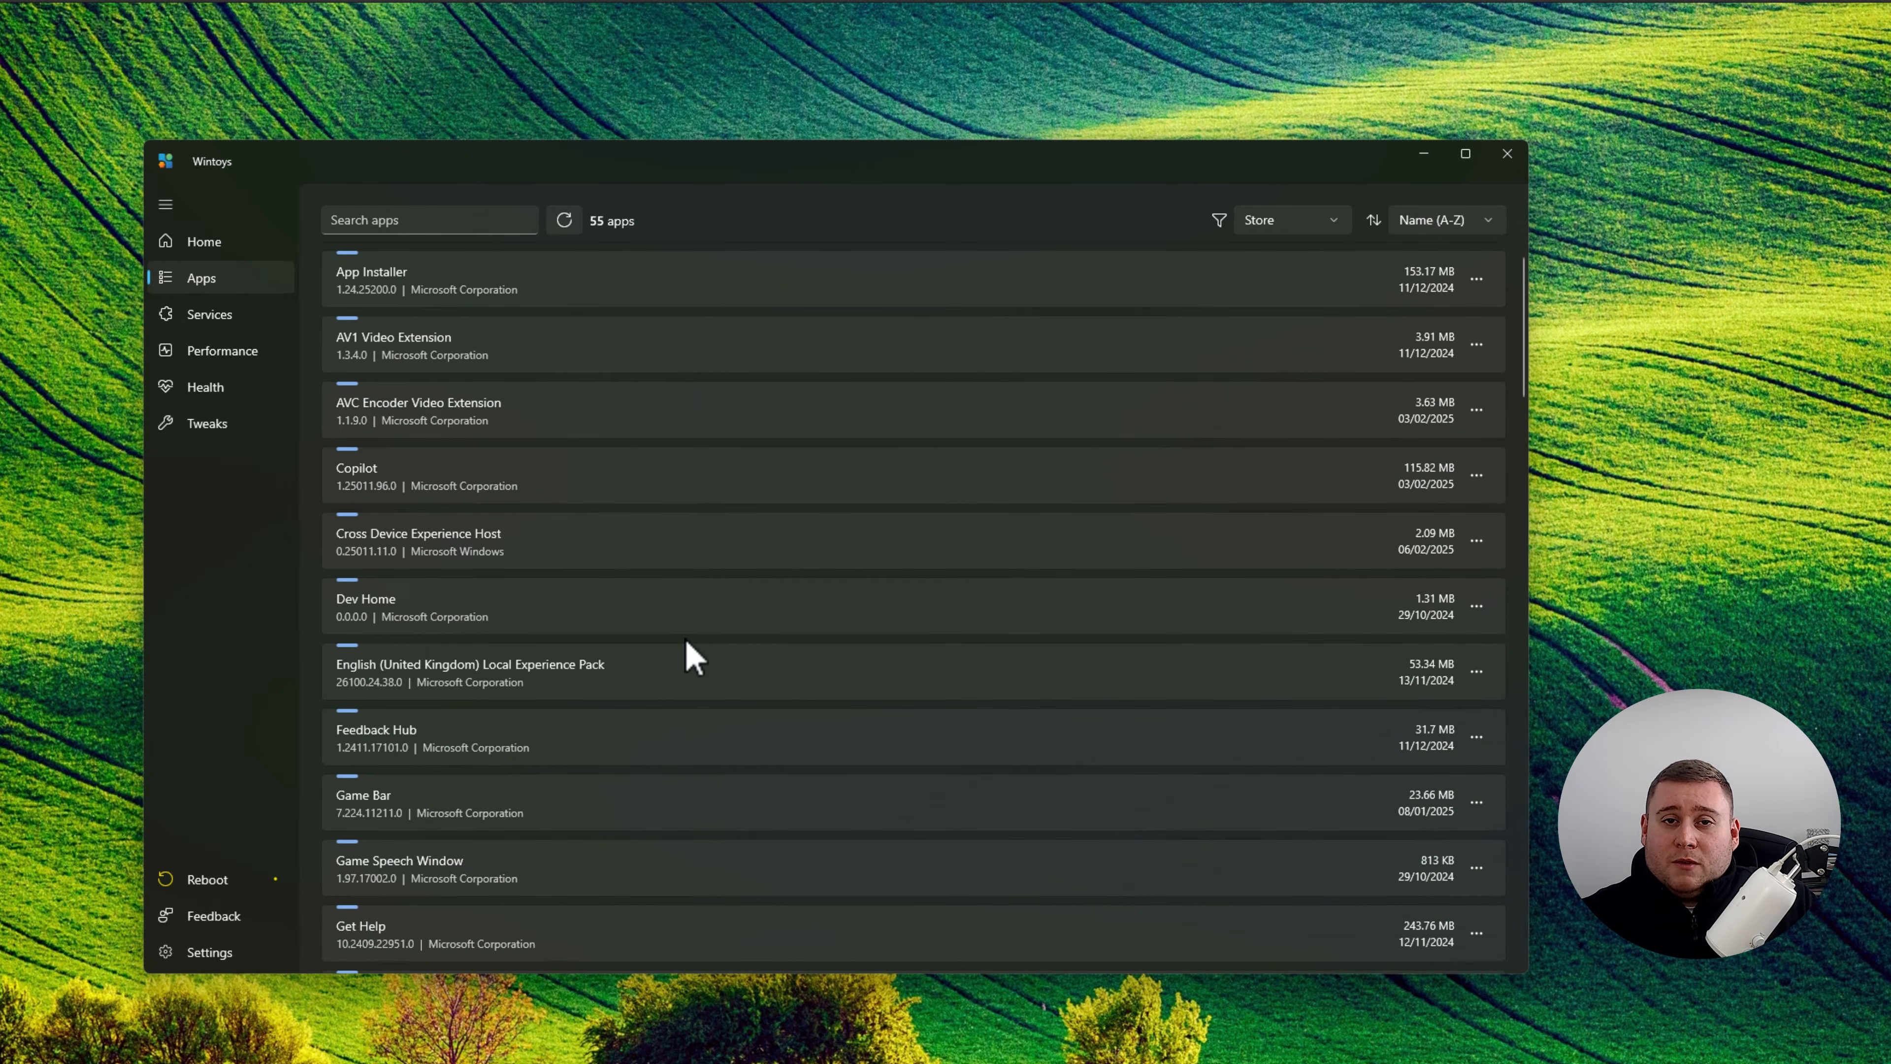
pyautogui.click(1440, 223)
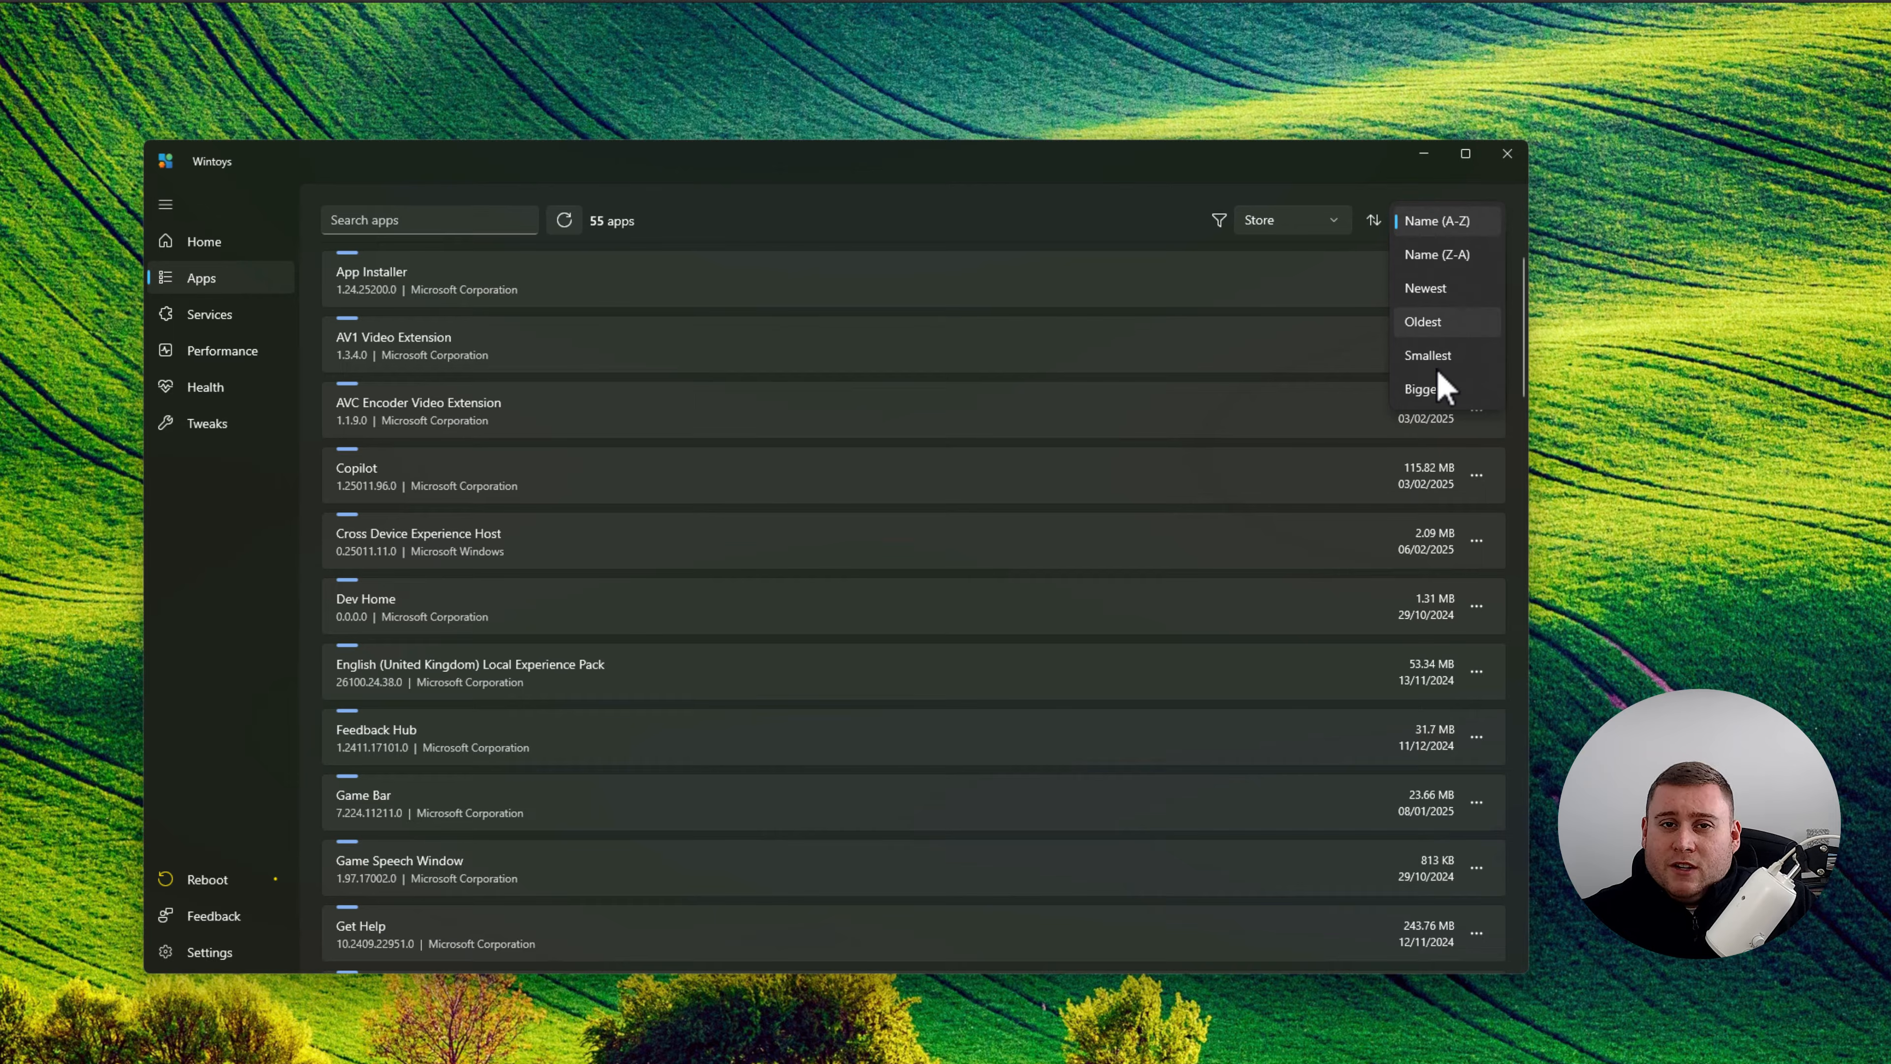
pyautogui.click(1039, 212)
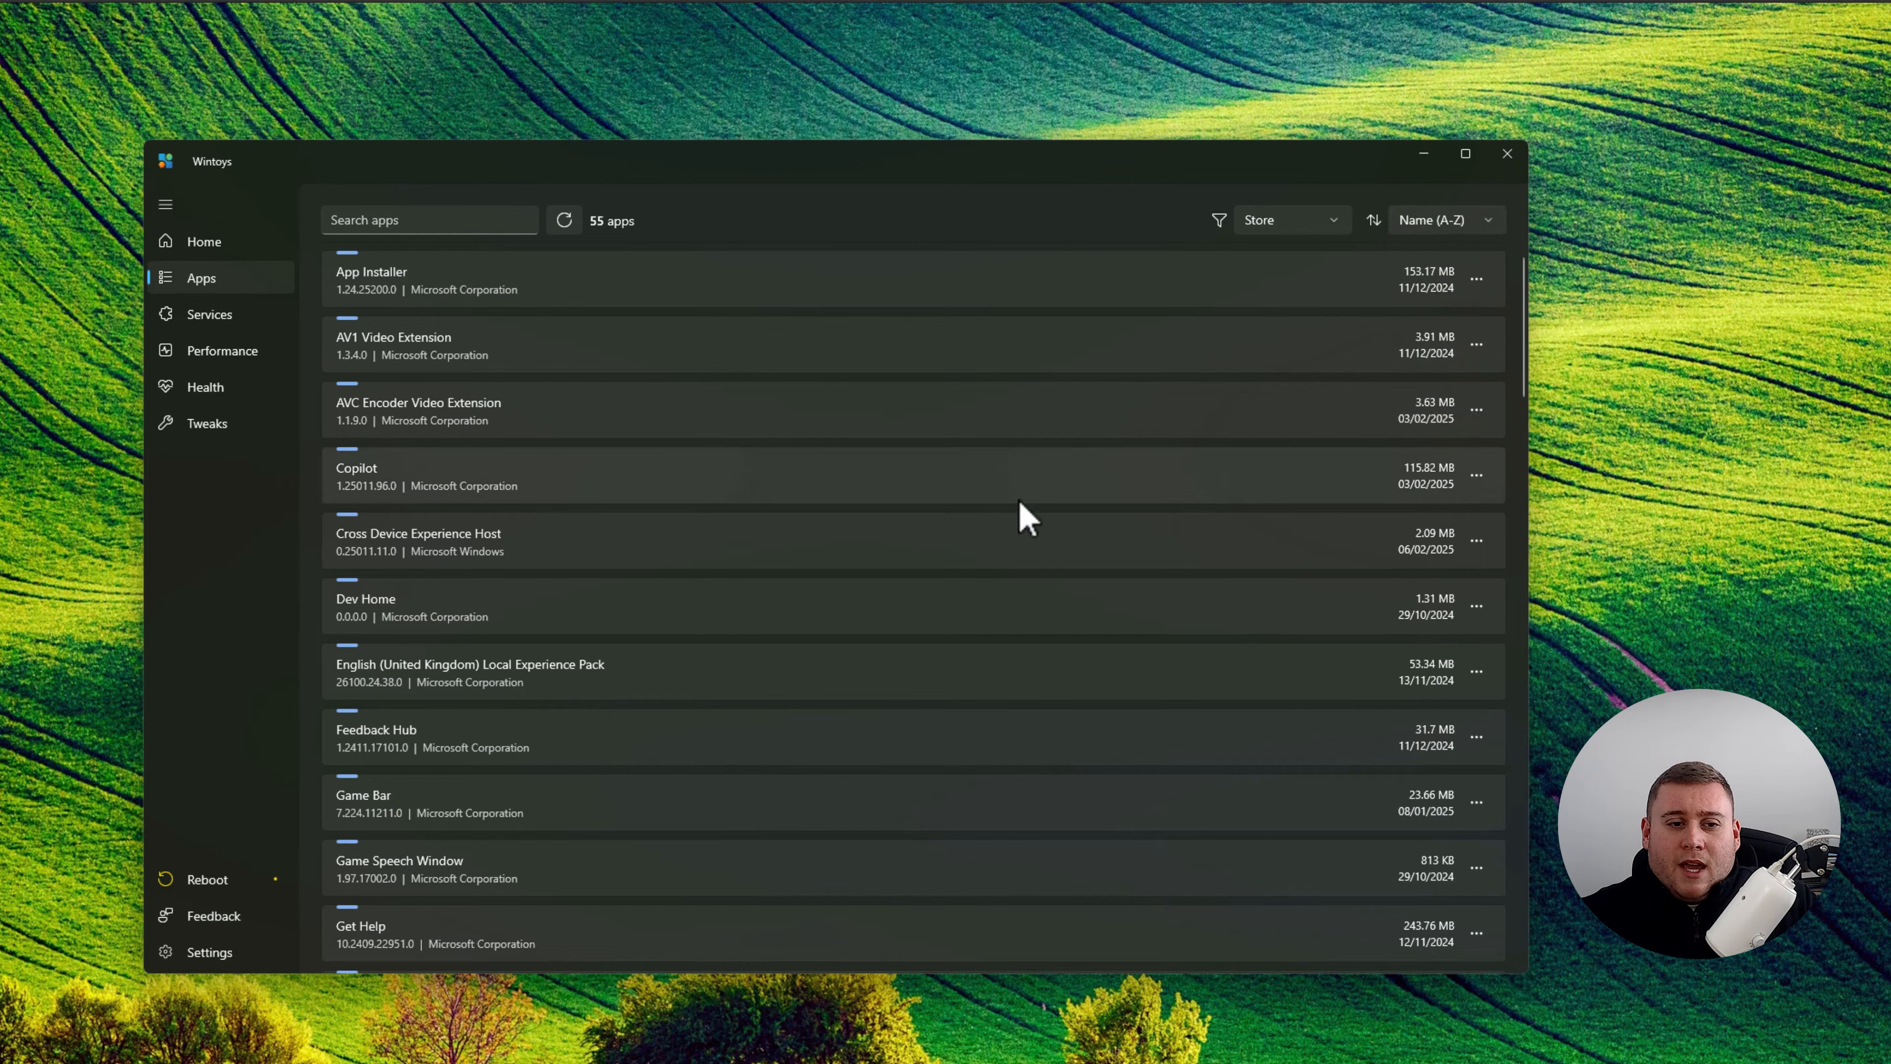
# Uninstall the Get Help app from the list of Store apps.
pyautogui.scroll(-3, 893, 469)
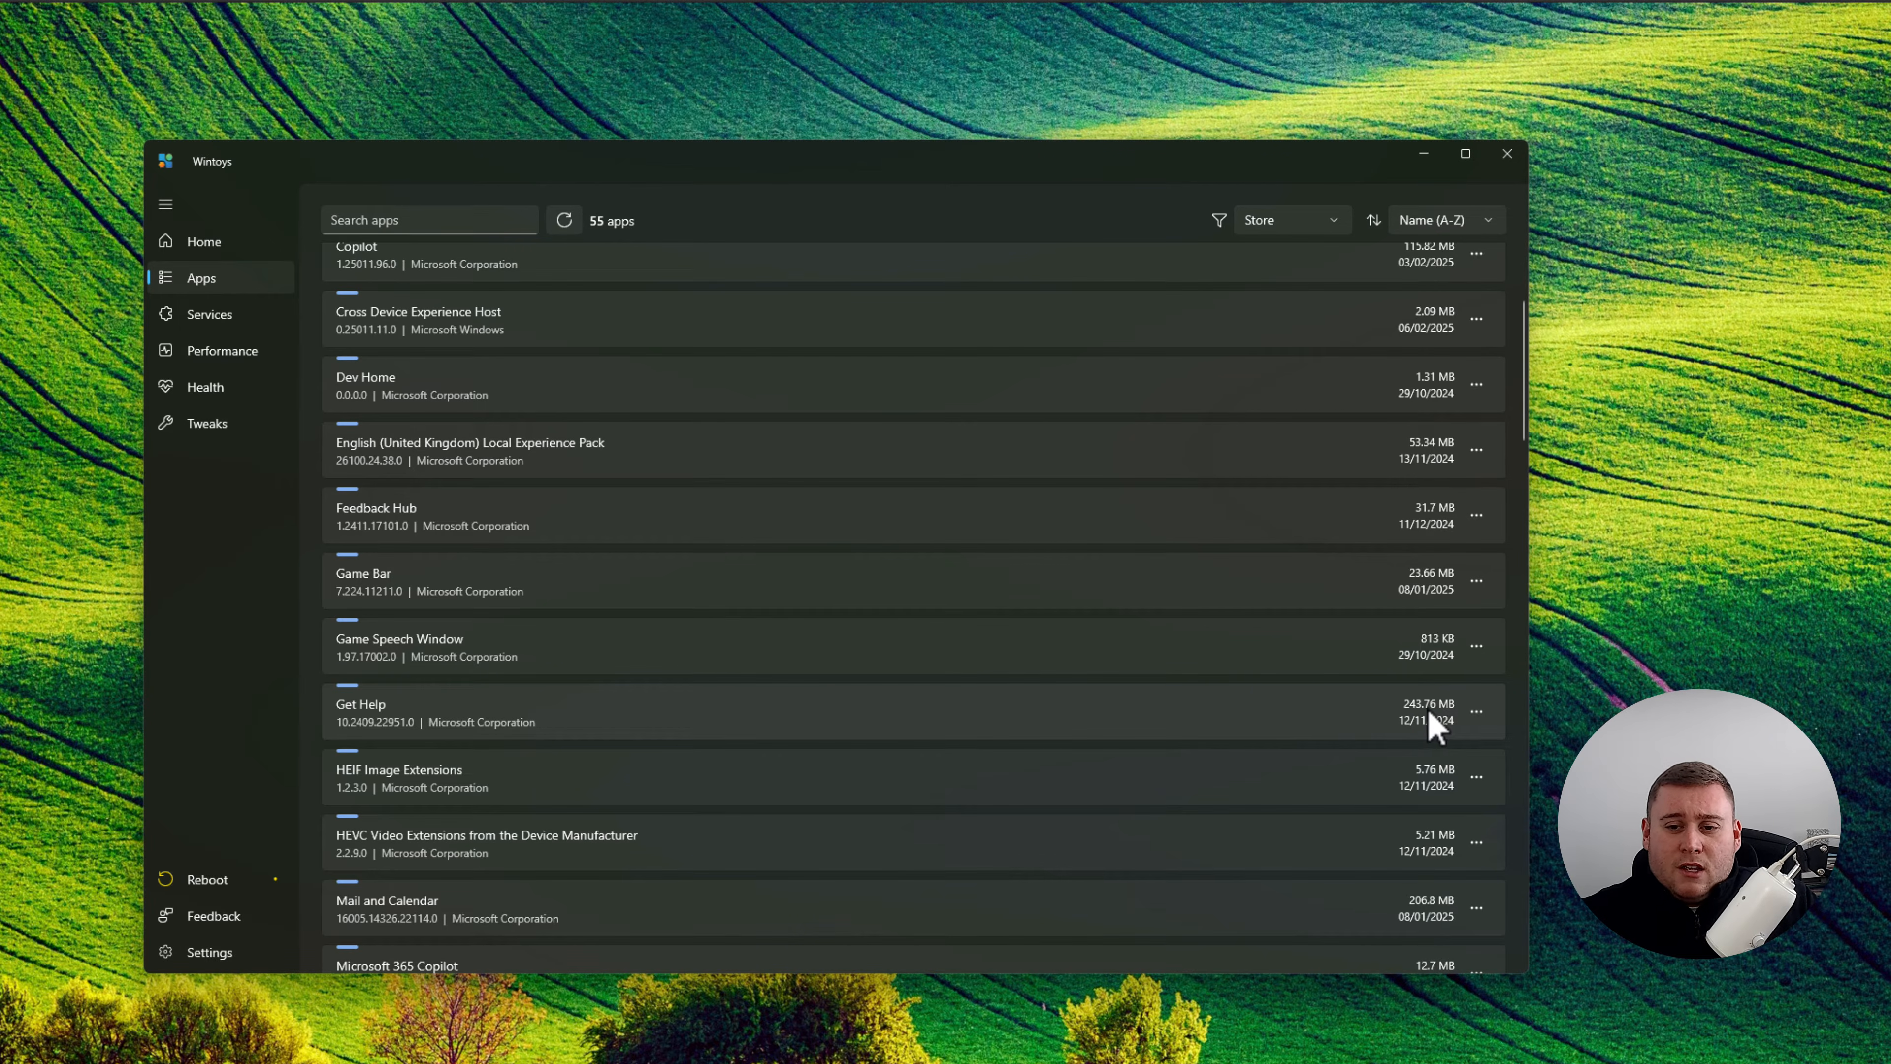
pyautogui.click(1475, 712)
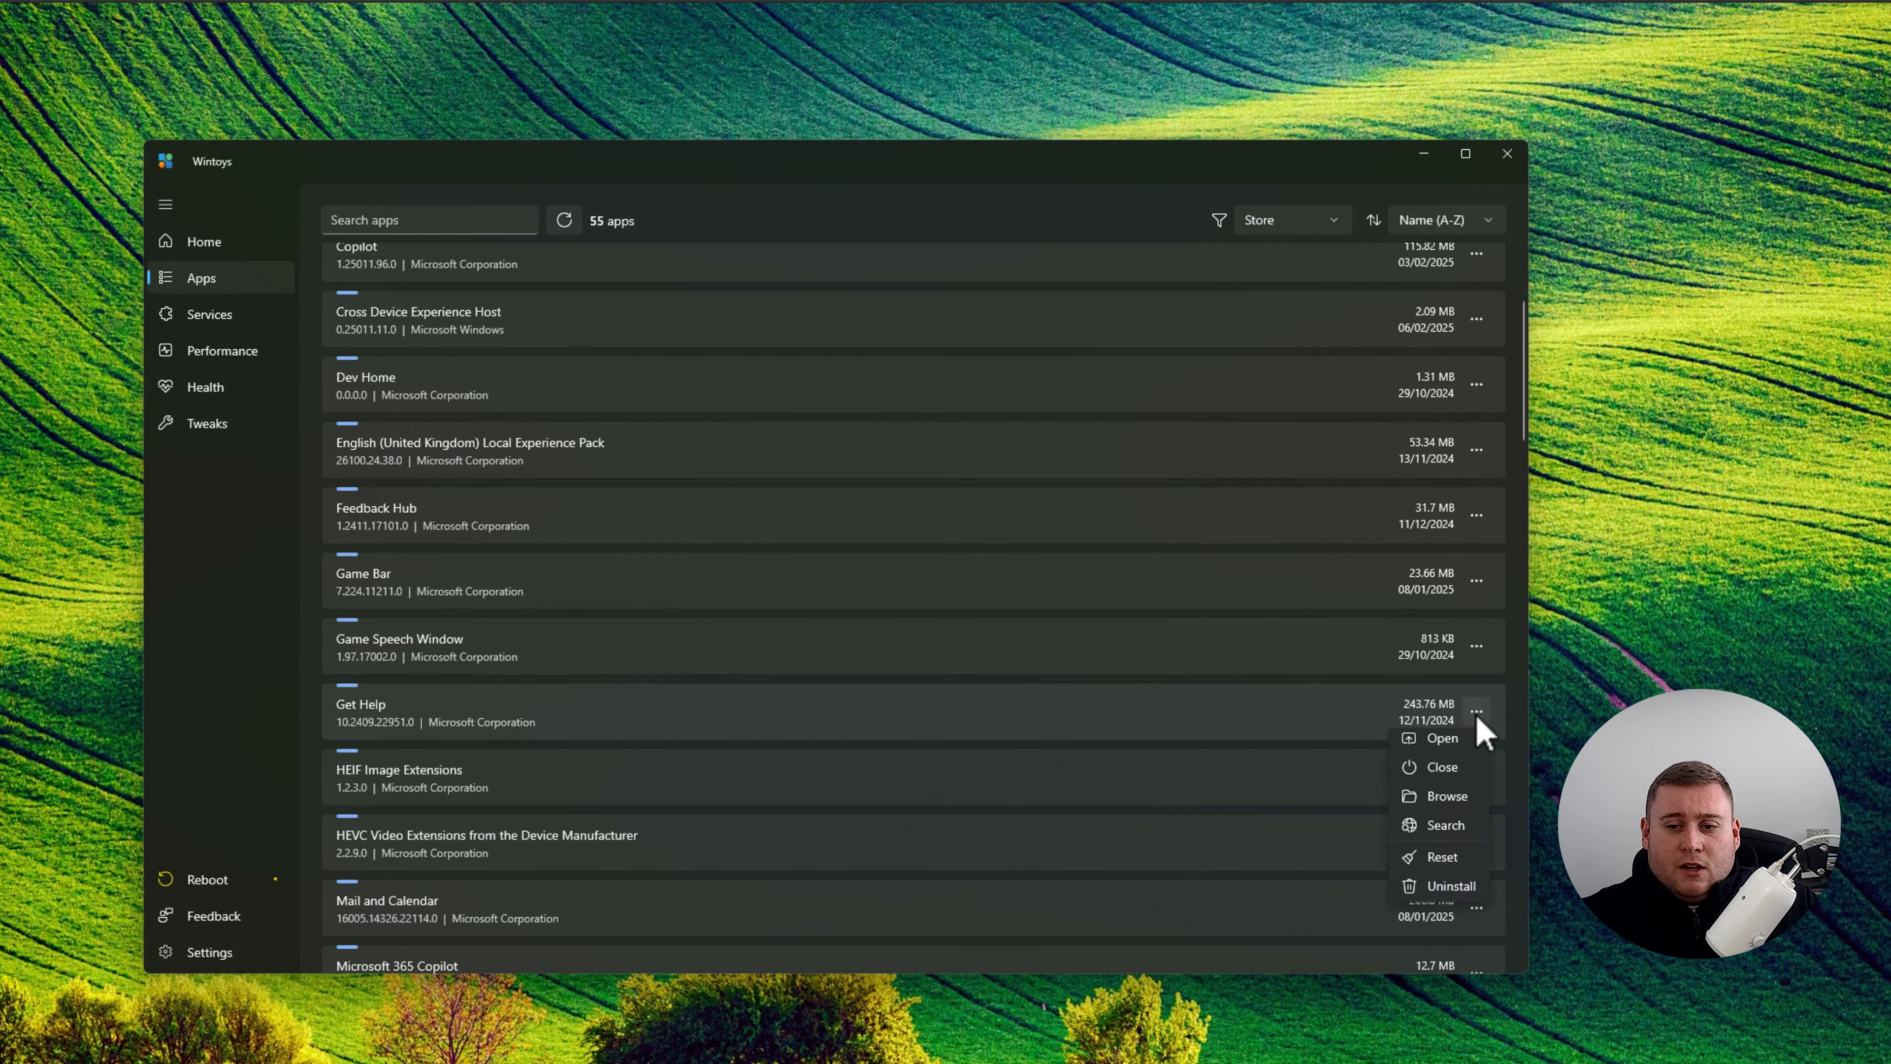
pyautogui.click(1470, 896)
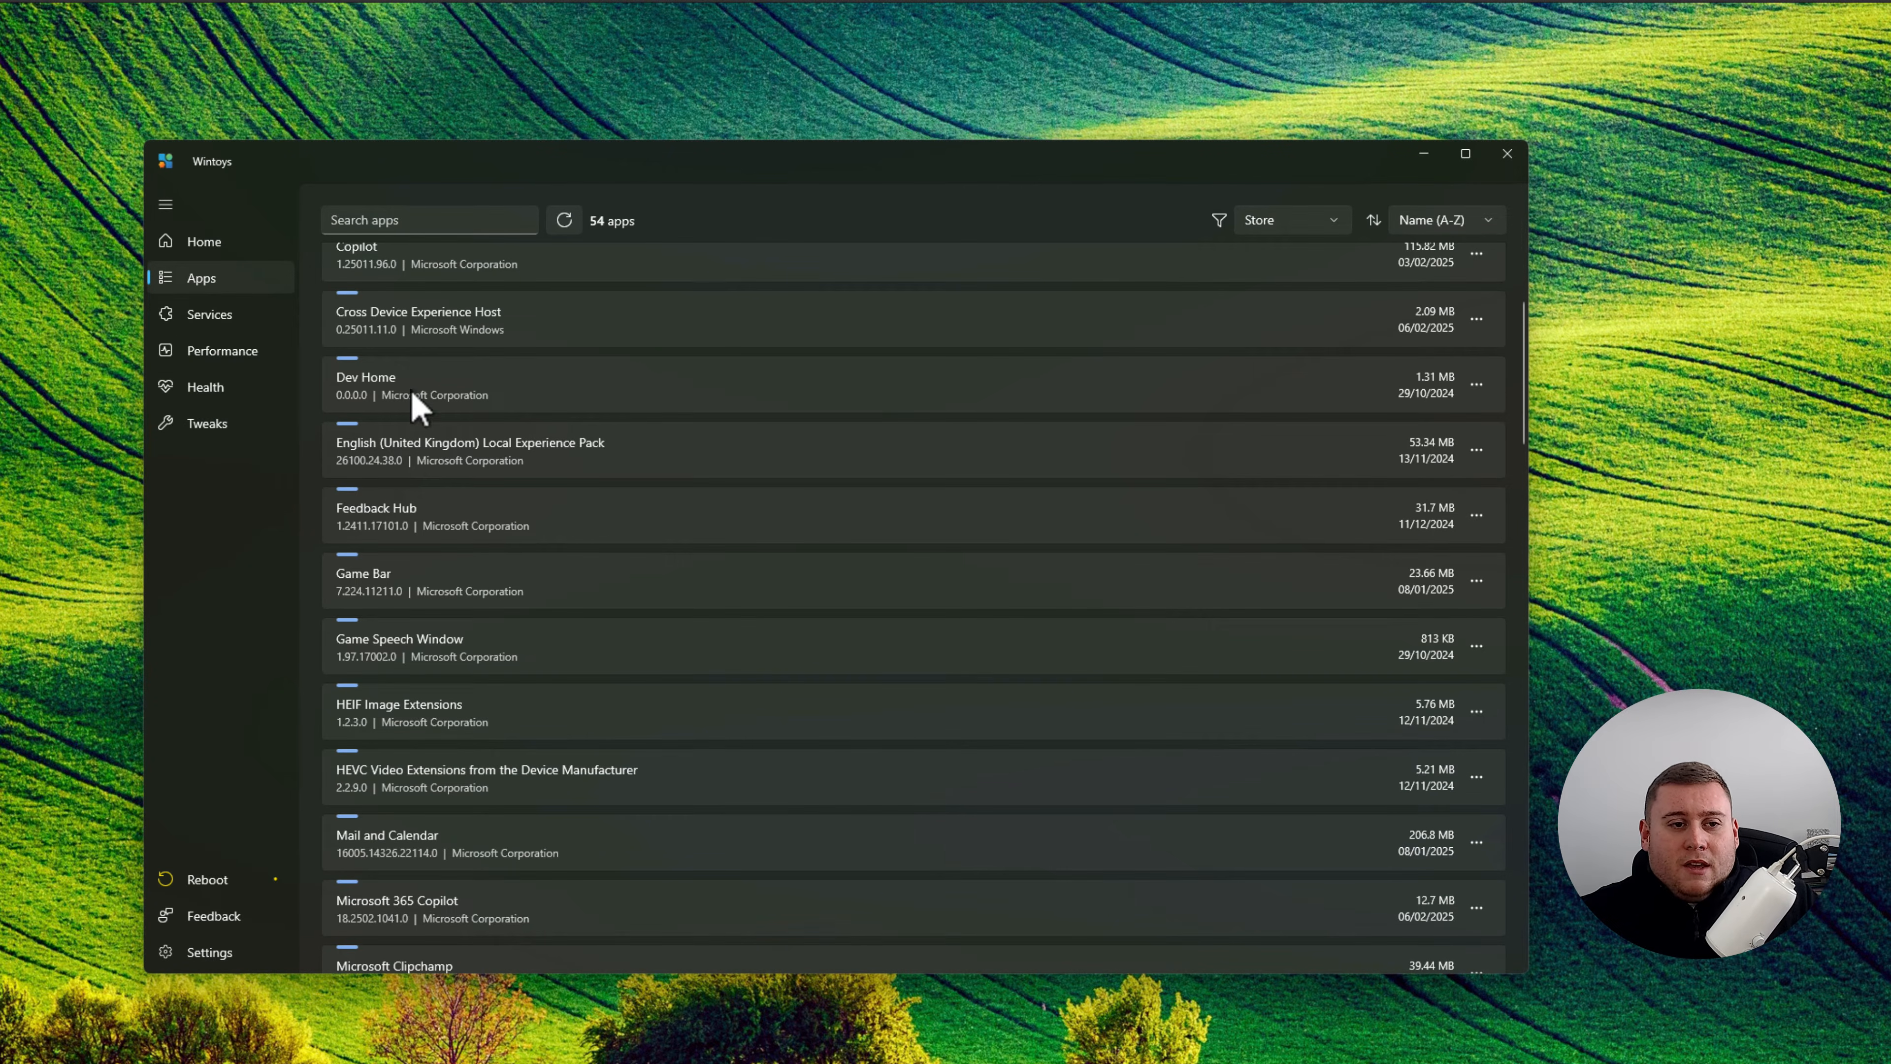
# Stop the Connected User Experiences and Telemetry service in the list of running services.
pyautogui.click(223, 319)
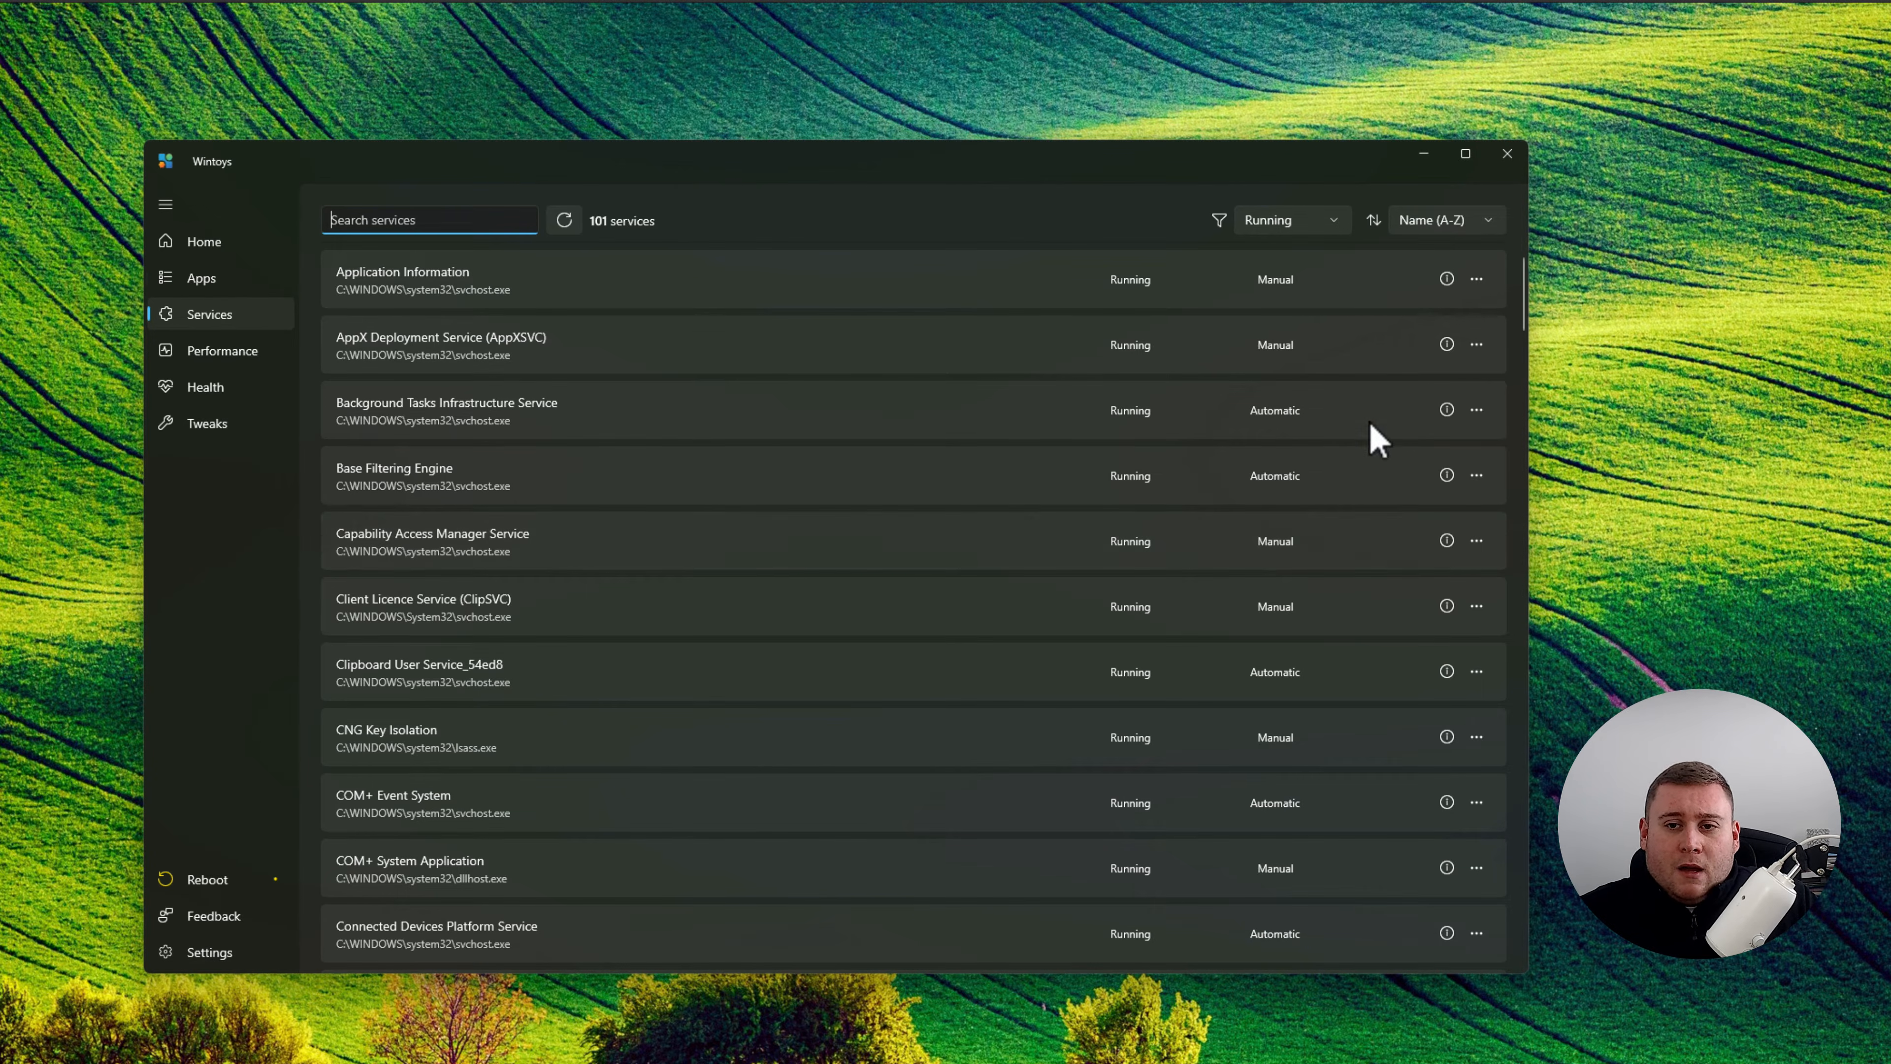
pyautogui.moveTo(1526, 285); pyautogui.dragTo(1524, 328)
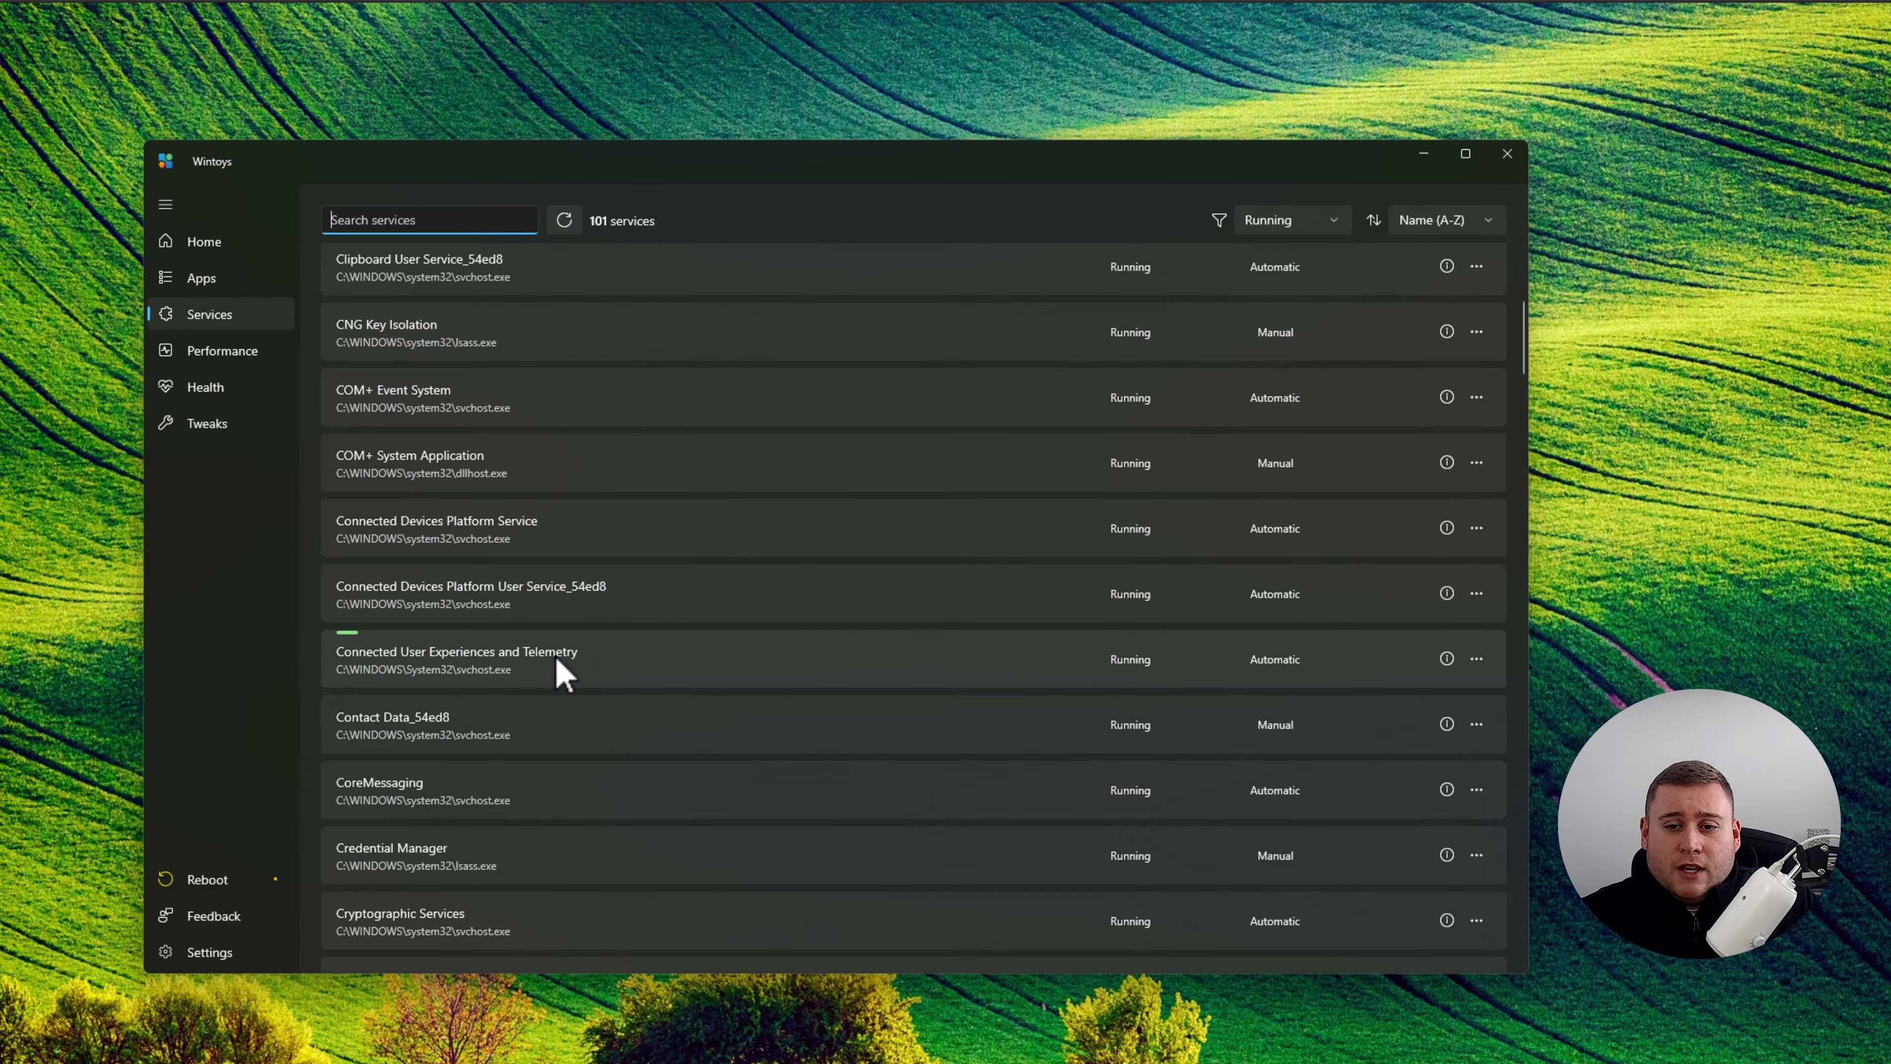
pyautogui.click(1476, 658)
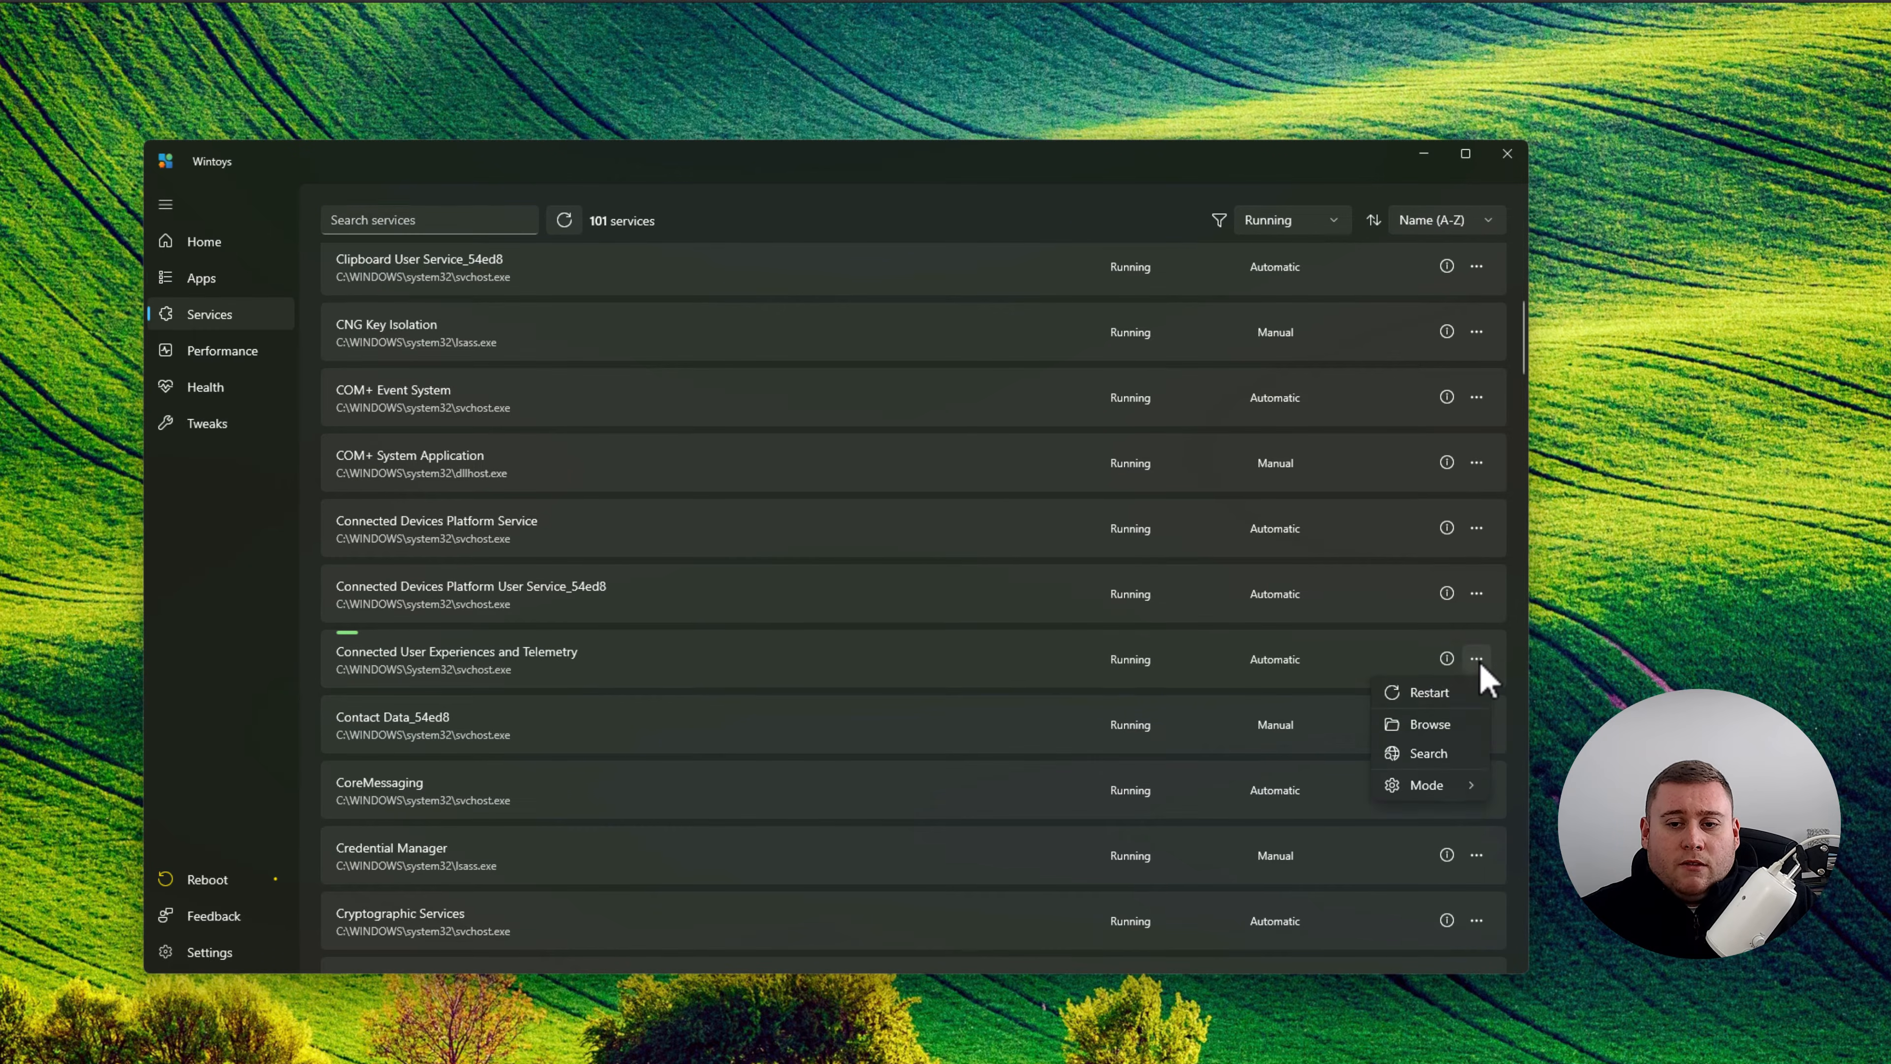
pyautogui.click(1422, 723)
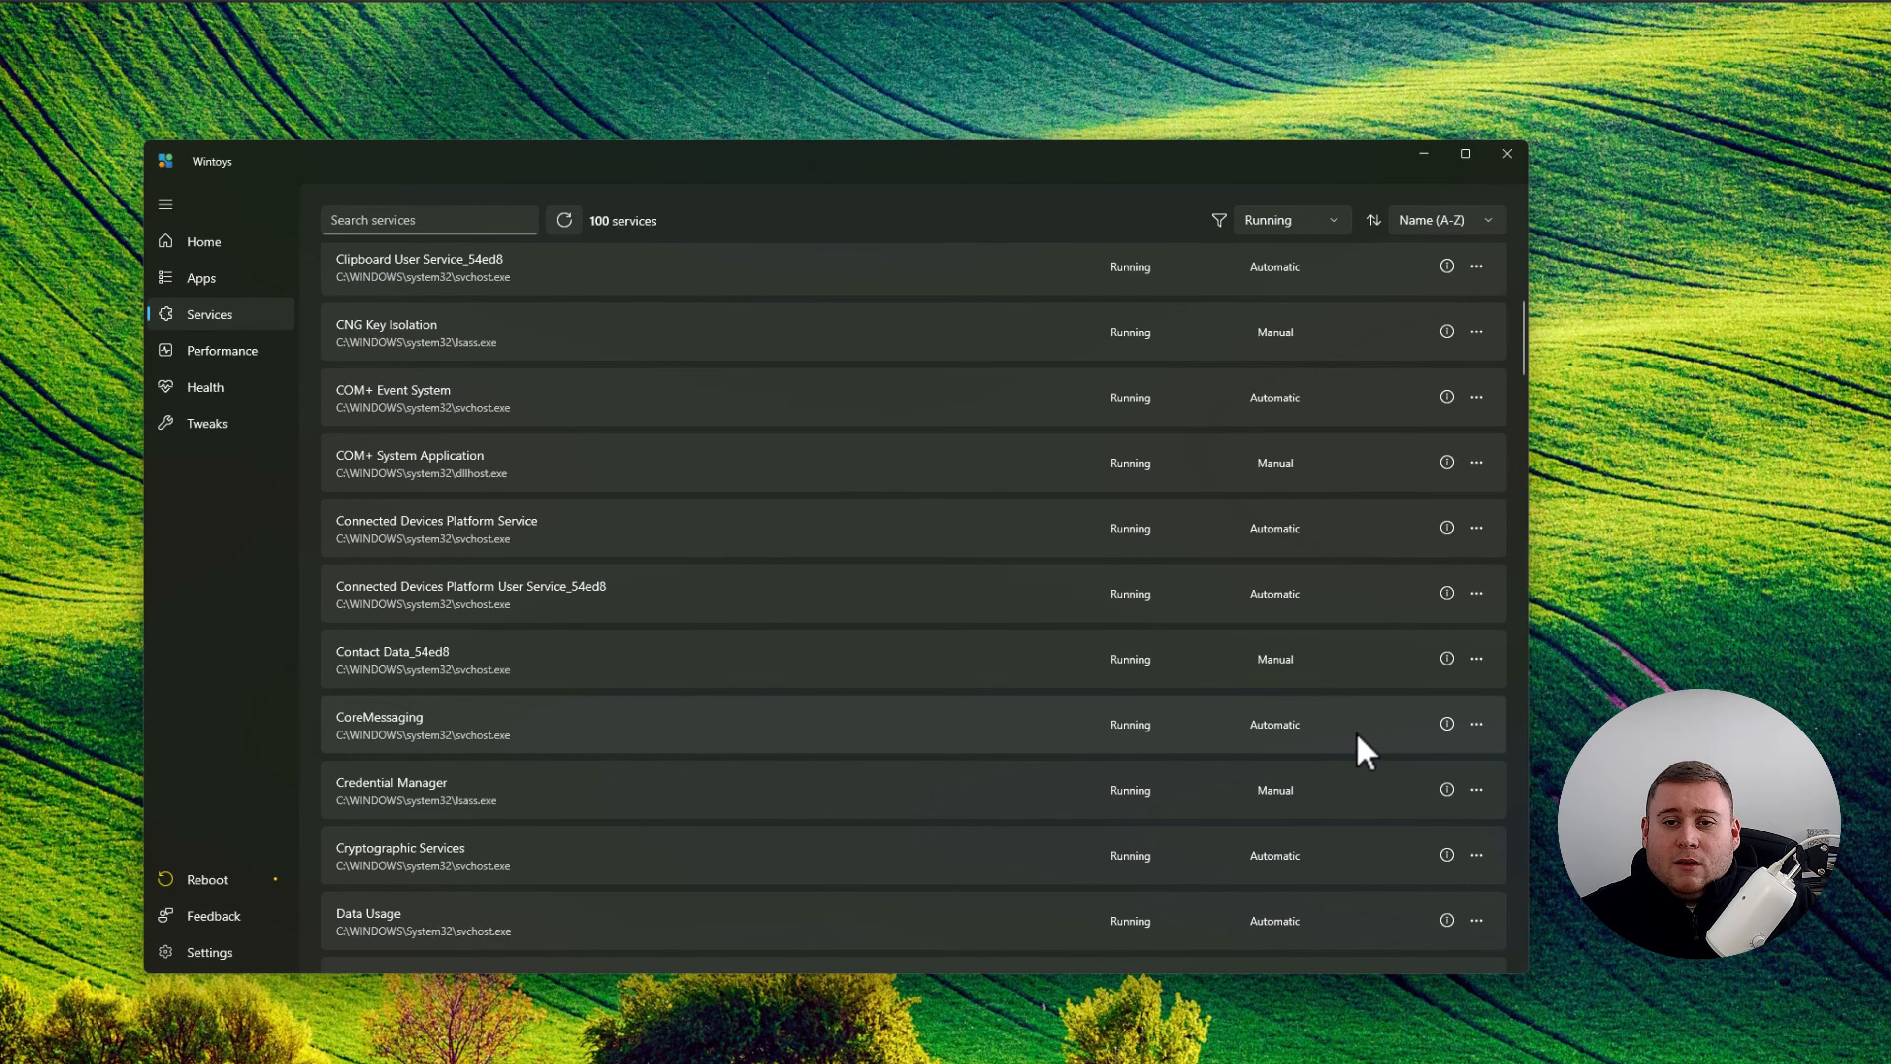
# Filter the services list by Stopped and set the Connected User Experiences and Telemetry service's mode to Disabled.
pyautogui.click(1319, 227)
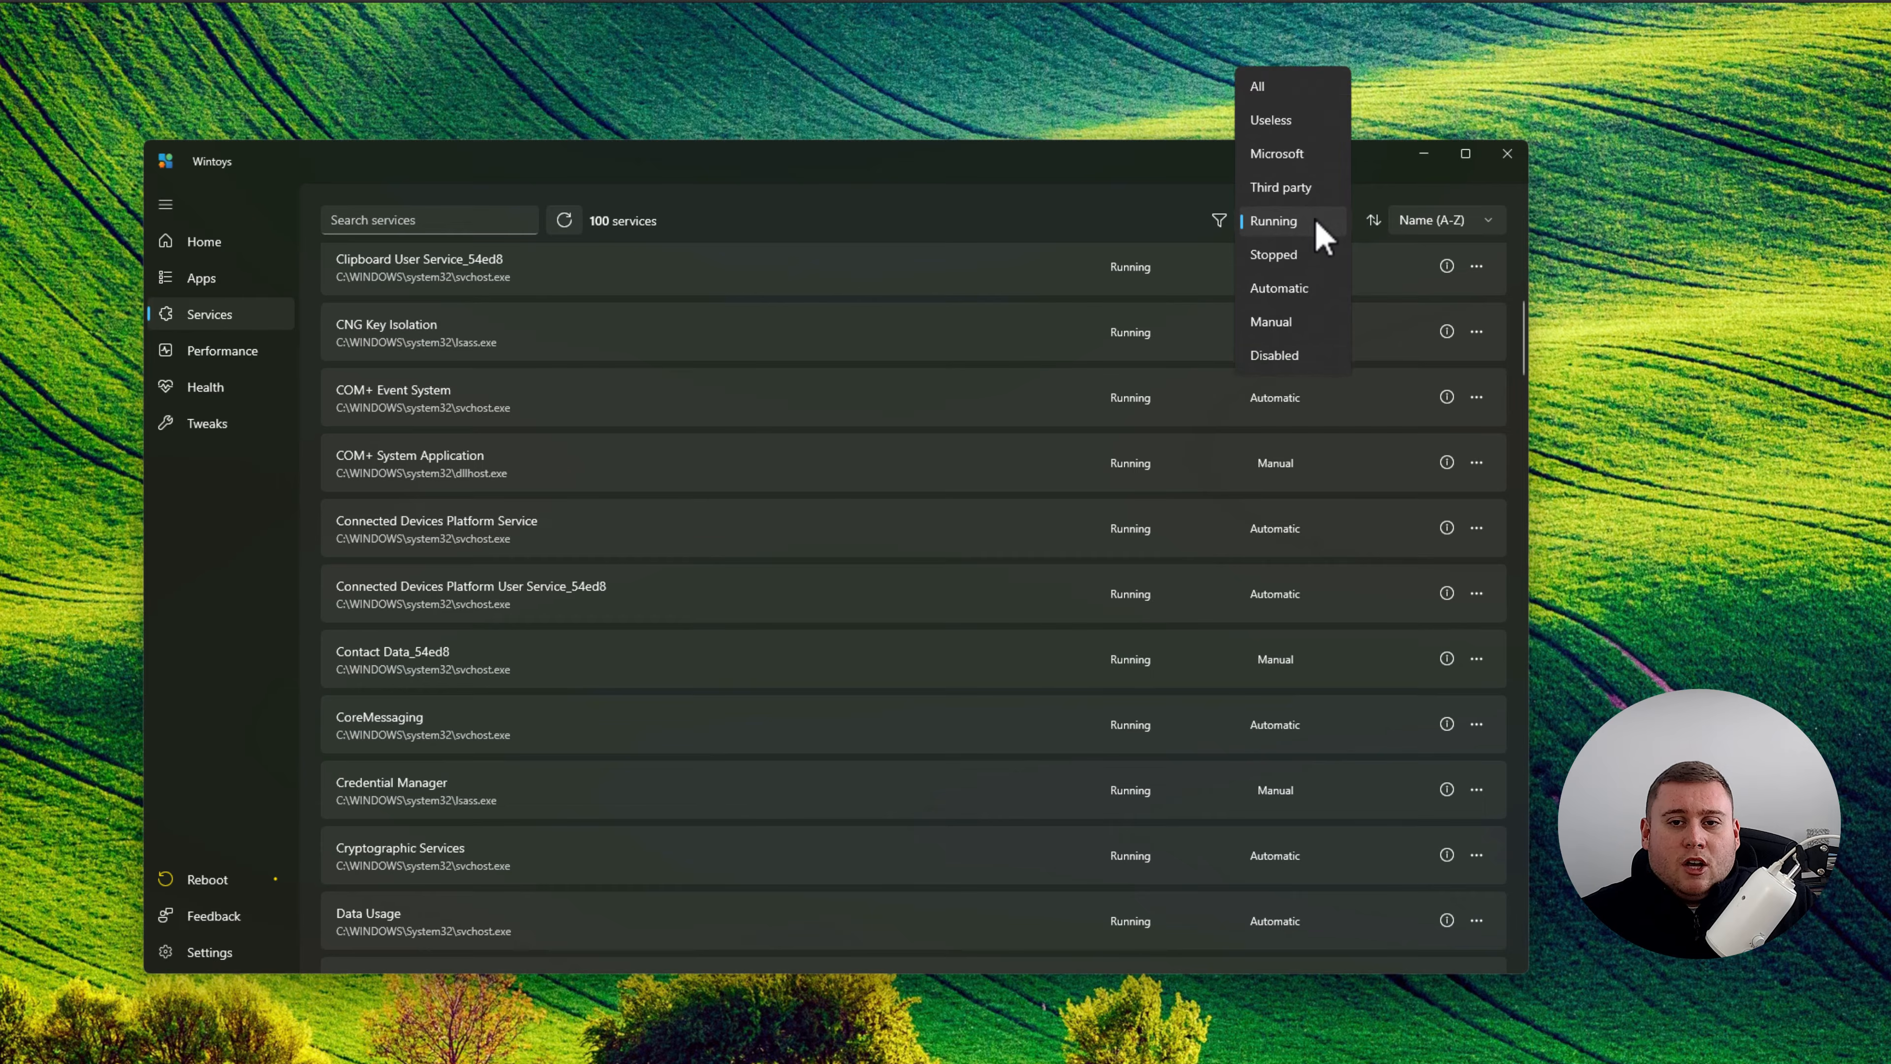
pyautogui.click(1276, 256)
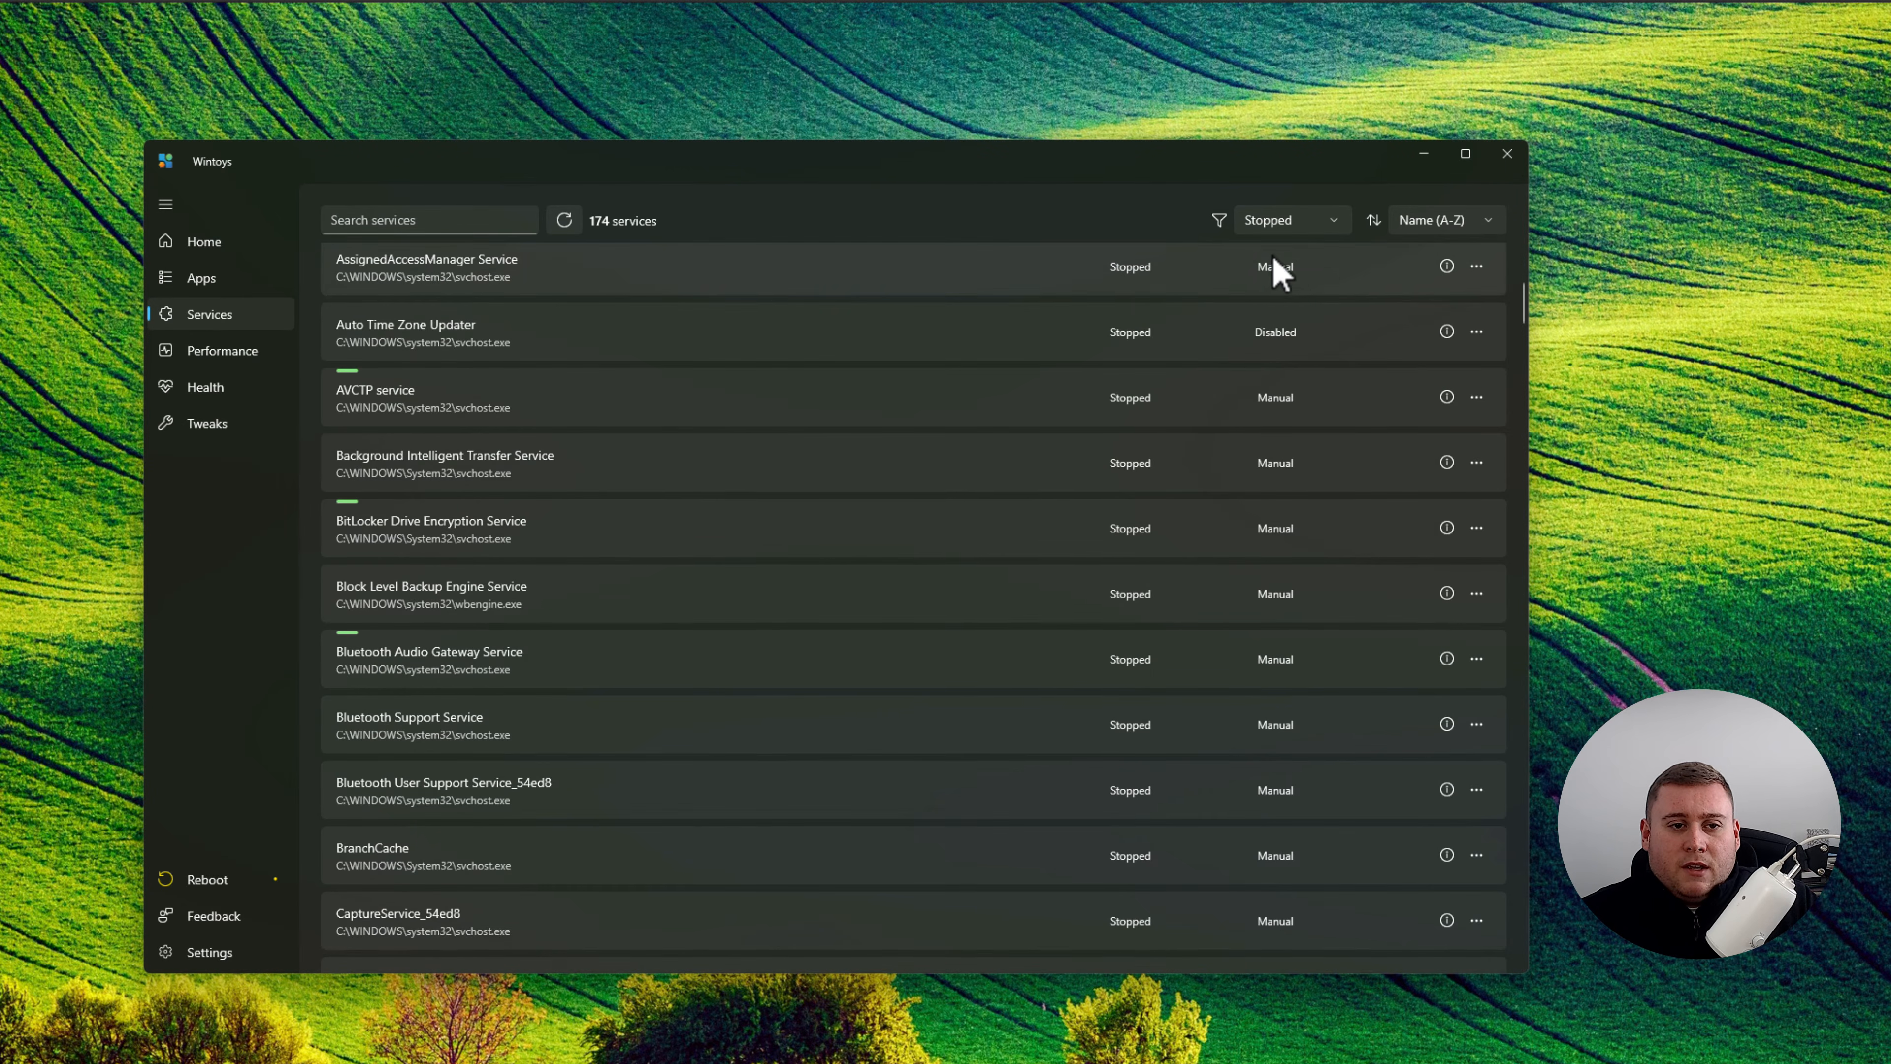
pyautogui.scroll(-5, 947, 634)
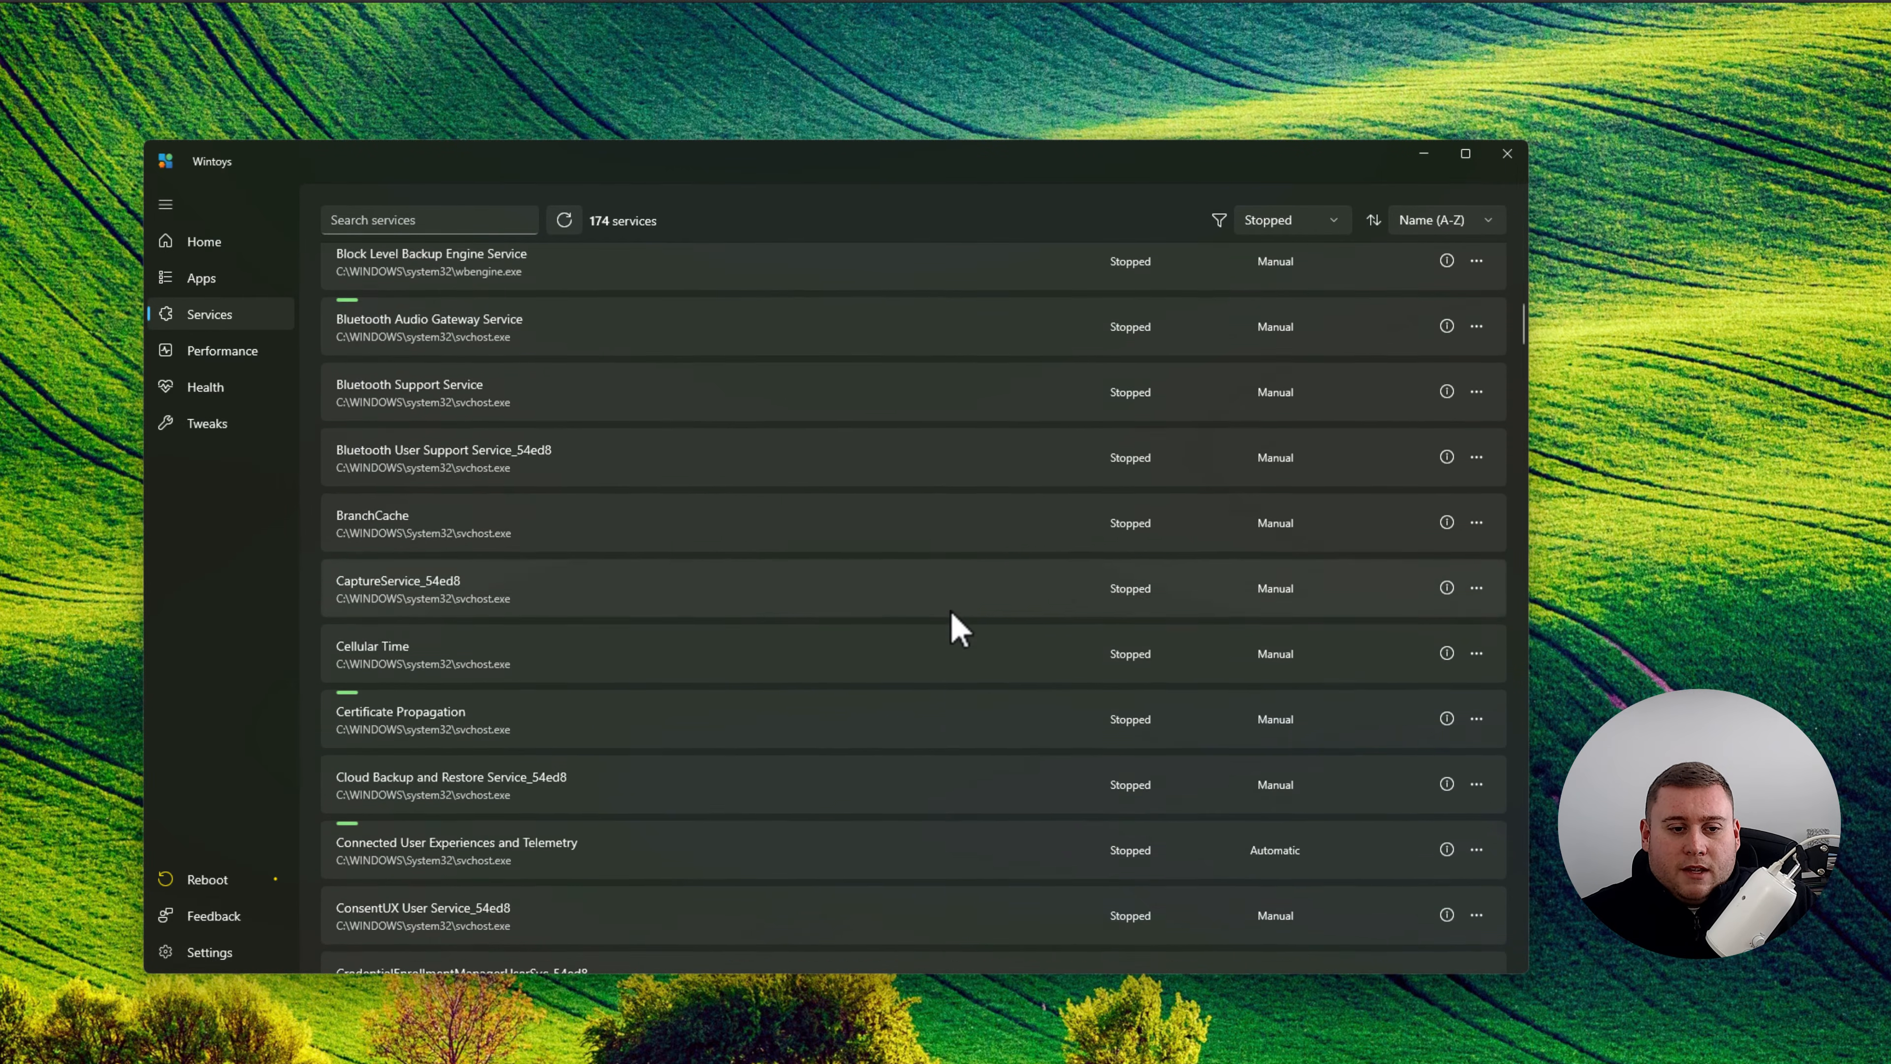
pyautogui.scroll(-1, 955, 628)
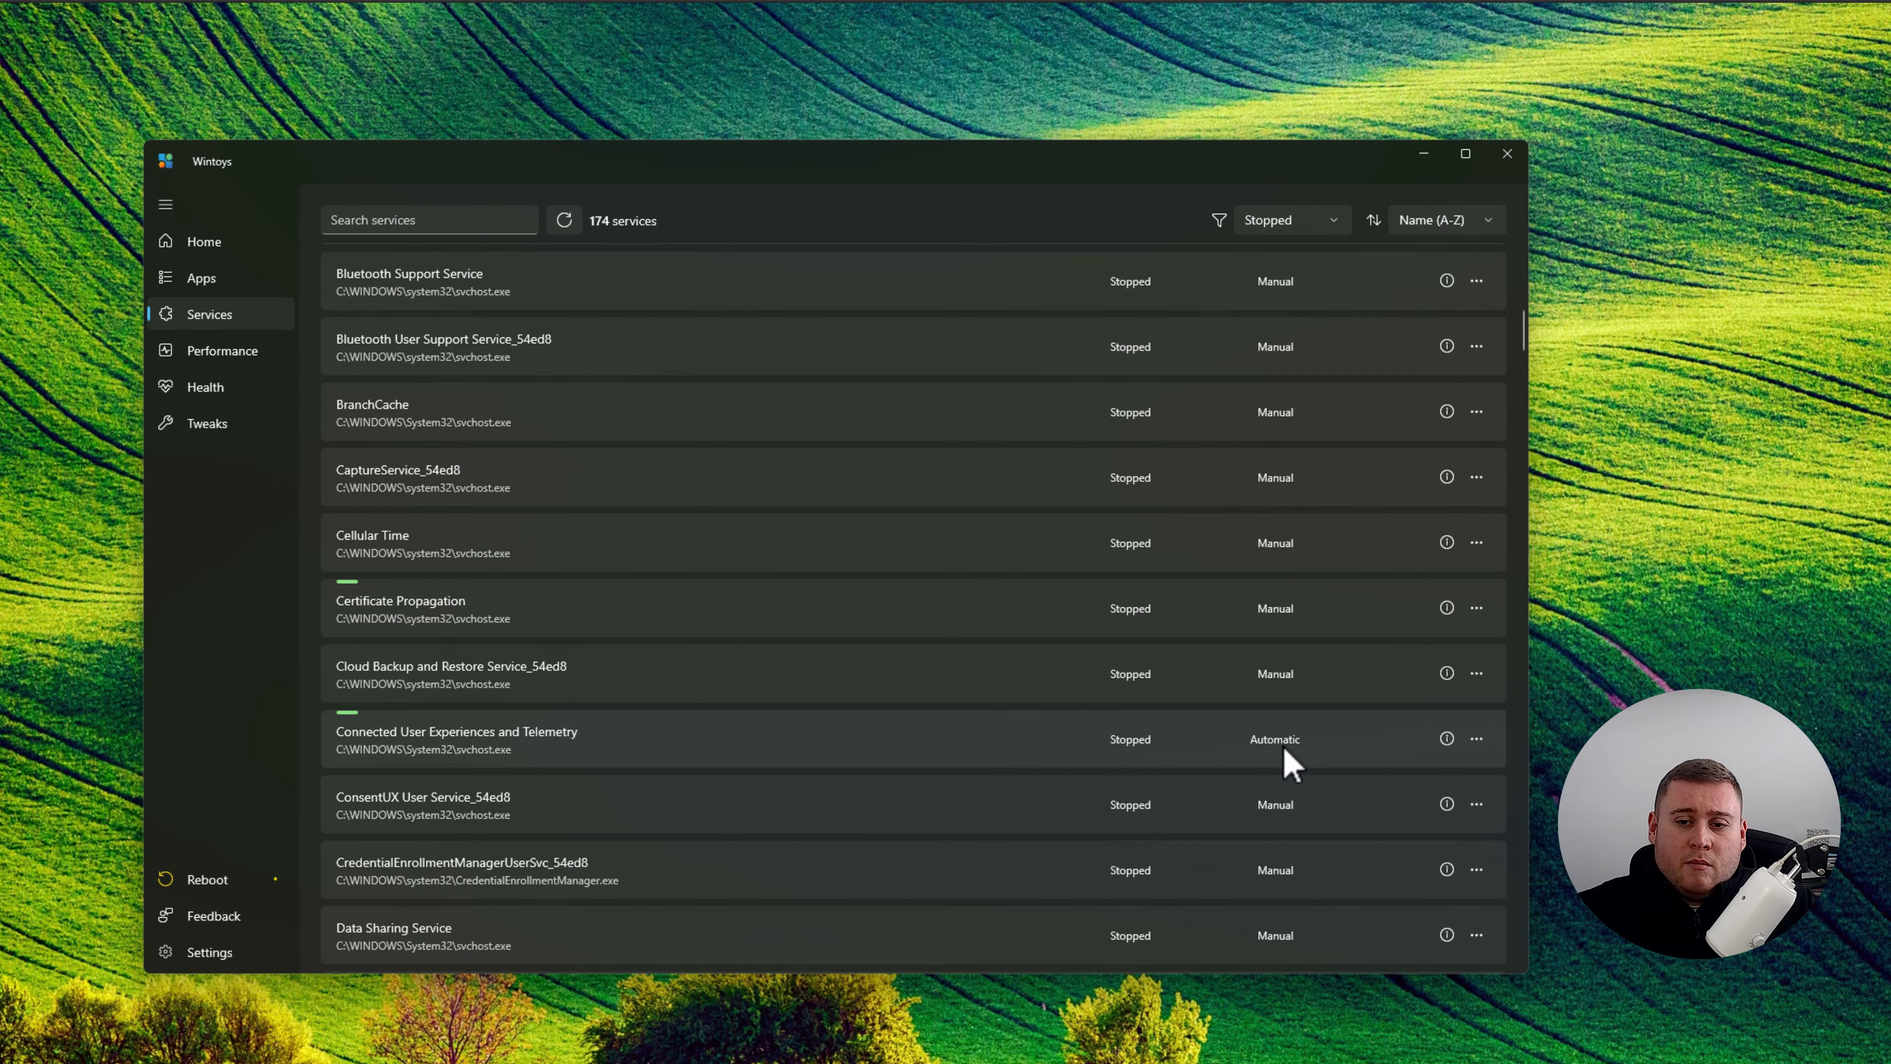
pyautogui.click(1476, 739)
pyautogui.moveTo(1441, 931)
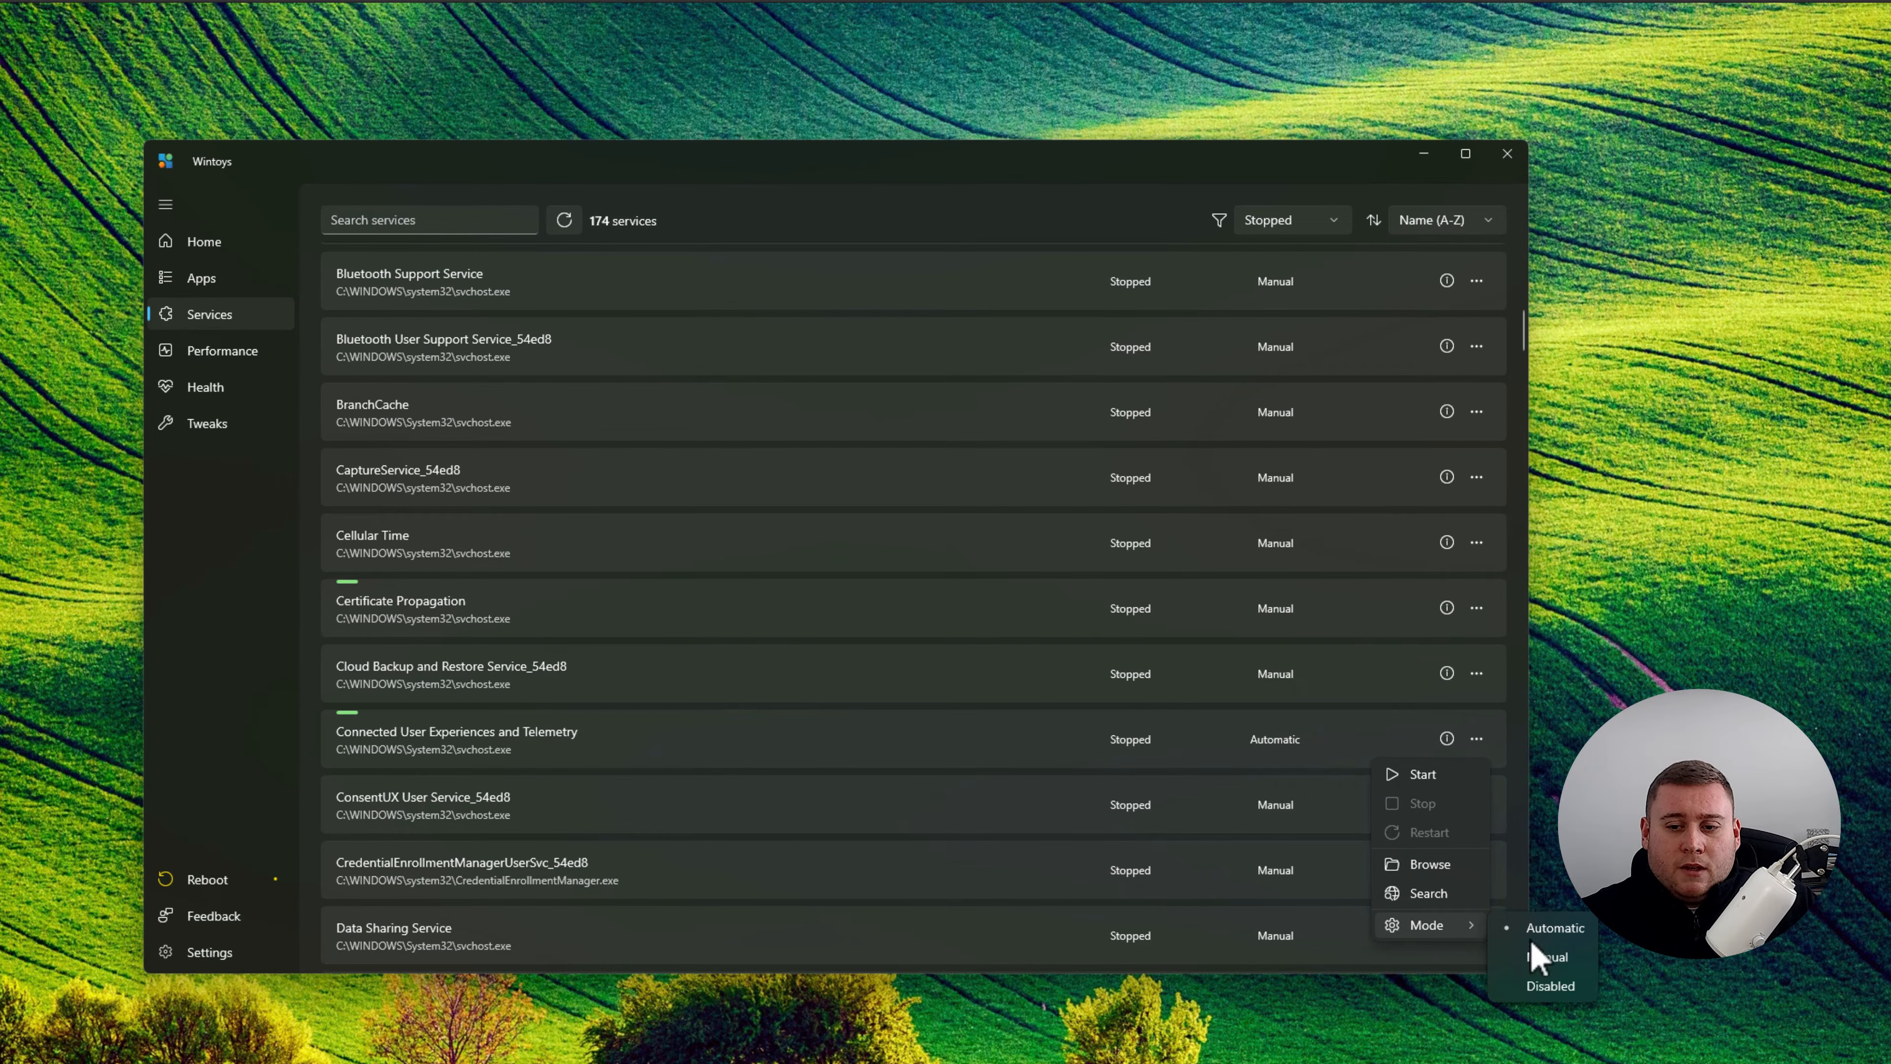
pyautogui.click(1556, 988)
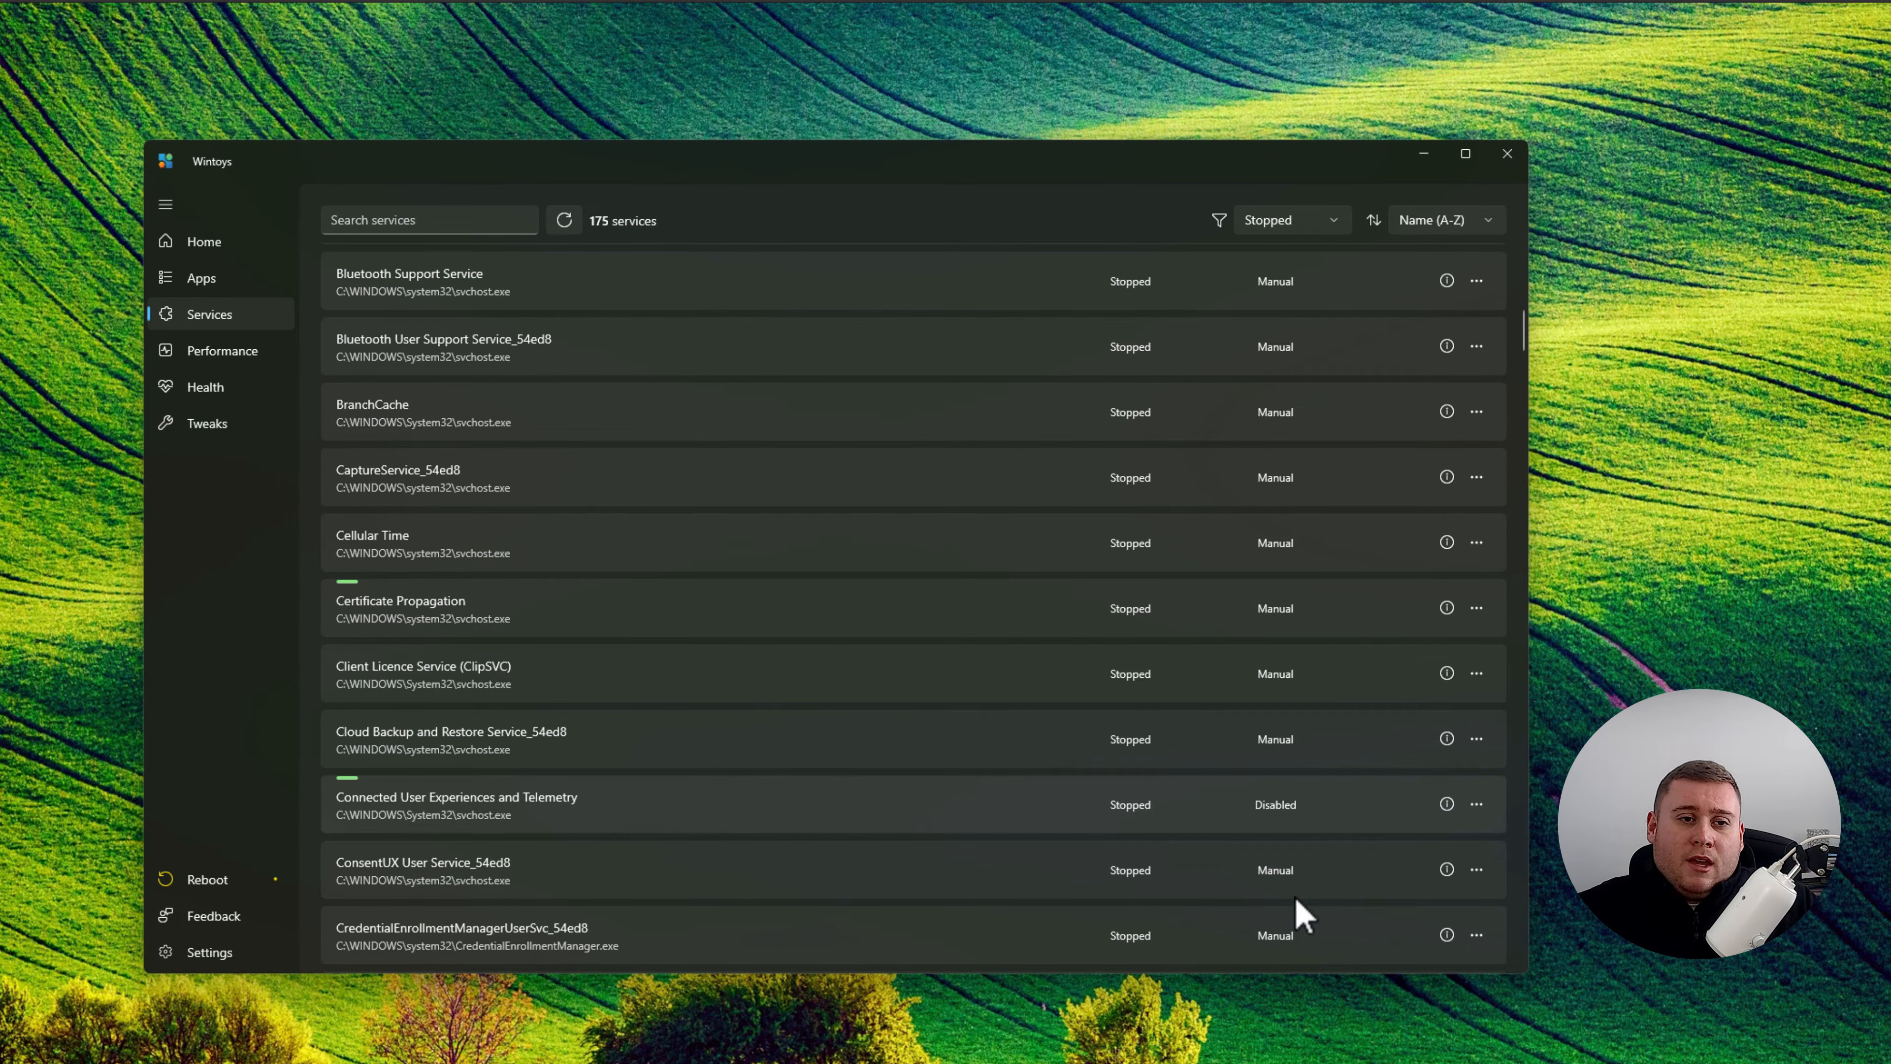
# Filter the services list by Useless and check the available sorting options.
pyautogui.click(397, 218)
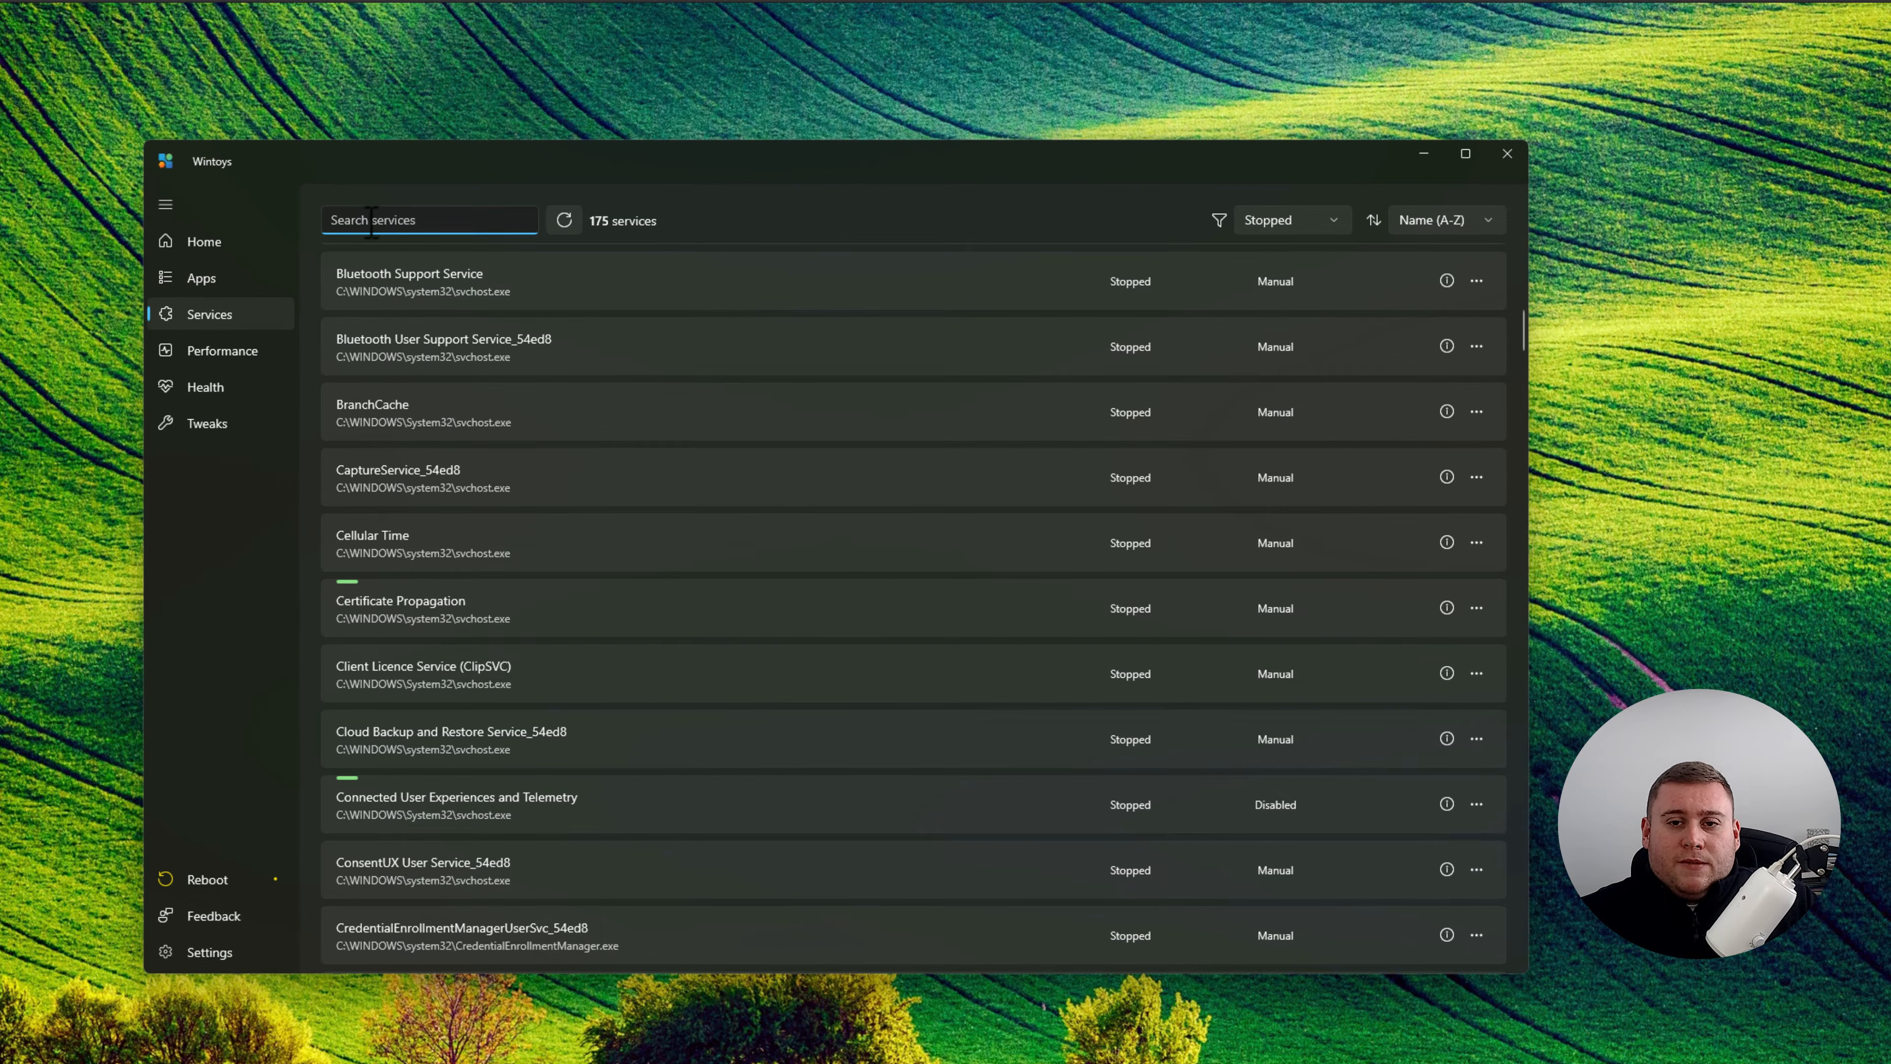
pyautogui.click(1297, 222)
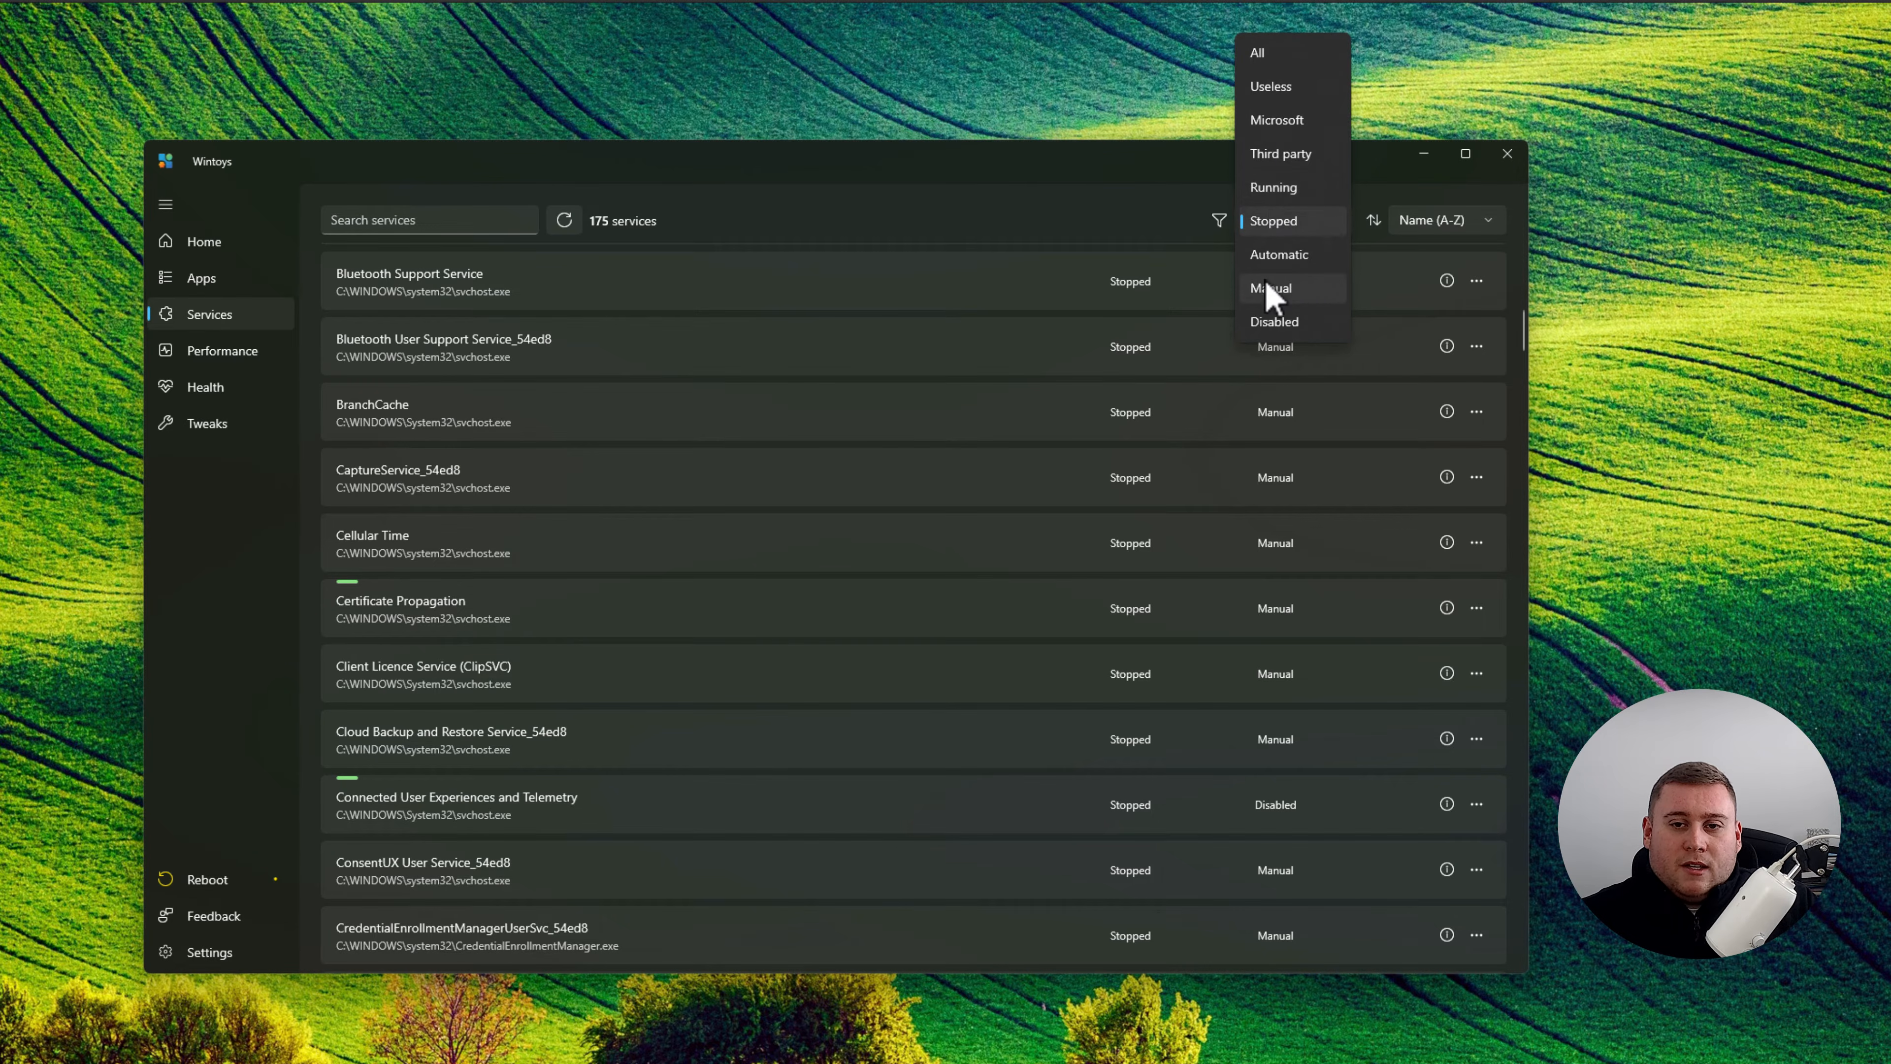
pyautogui.click(1297, 93)
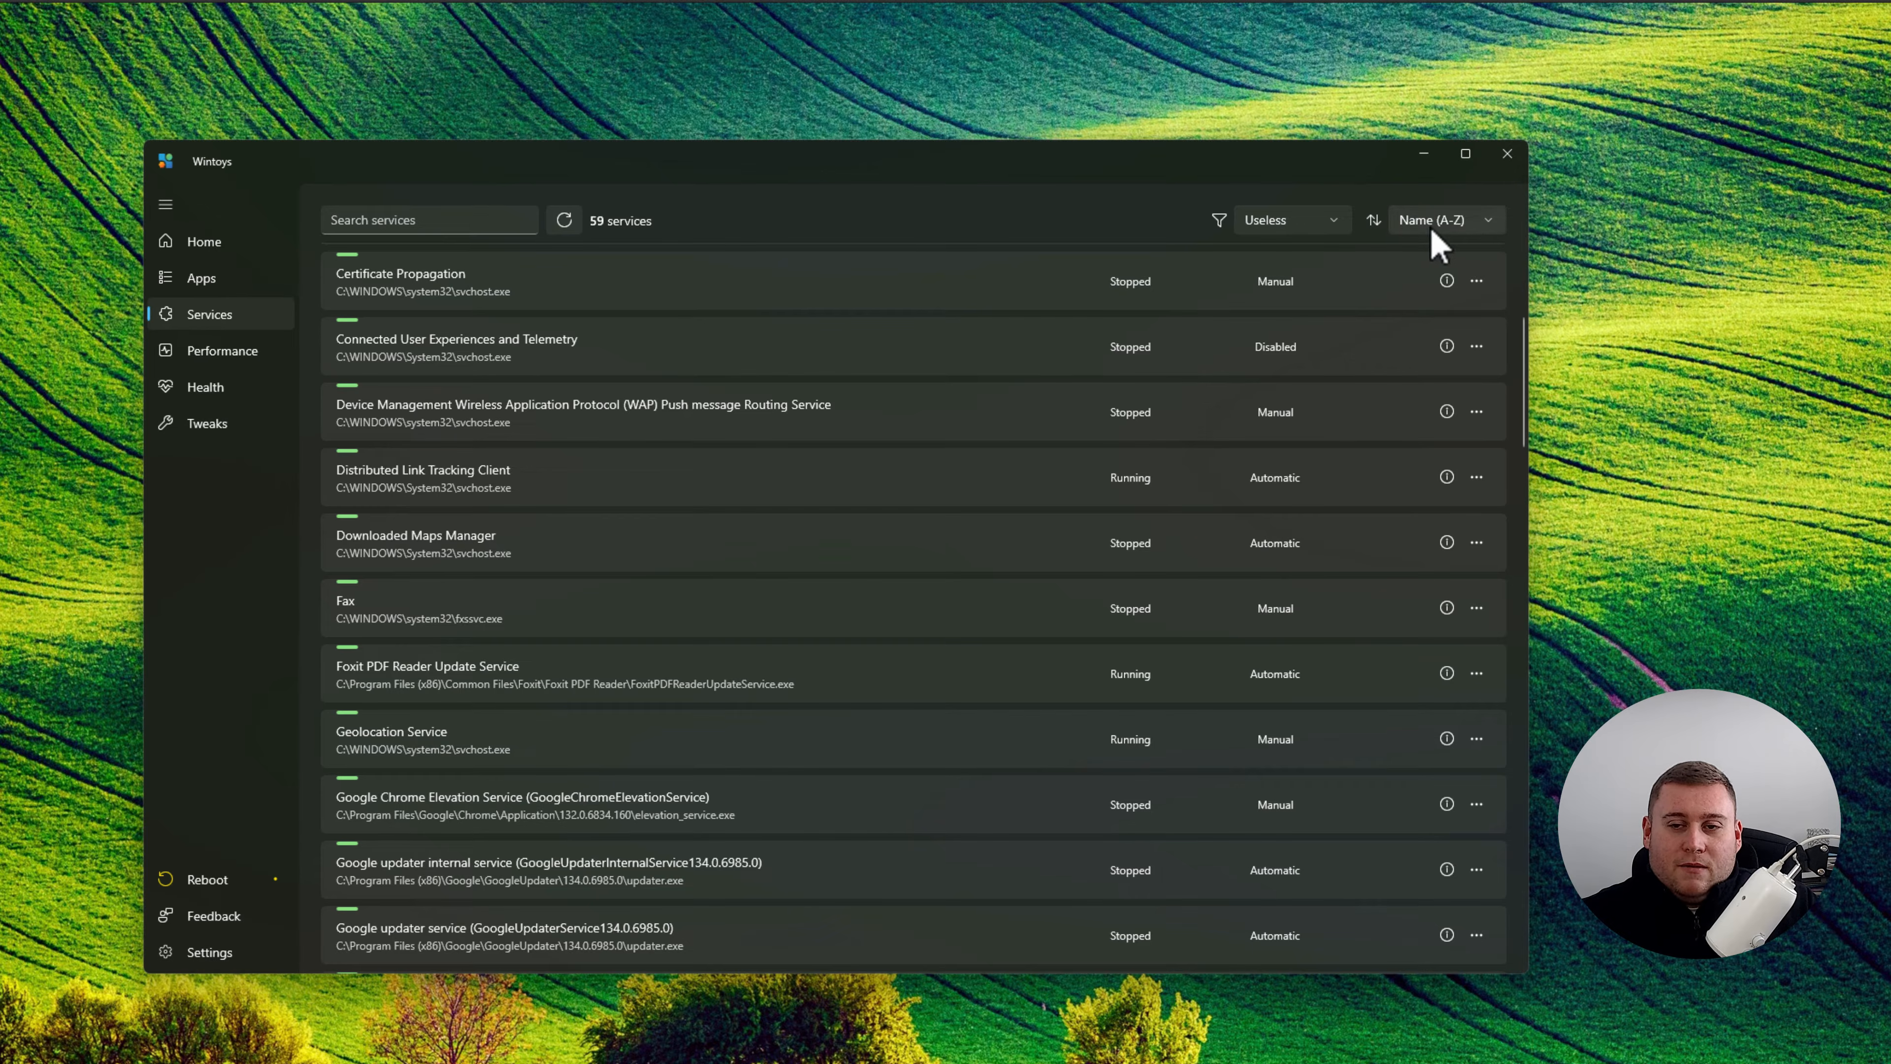
pyautogui.click(1462, 232)
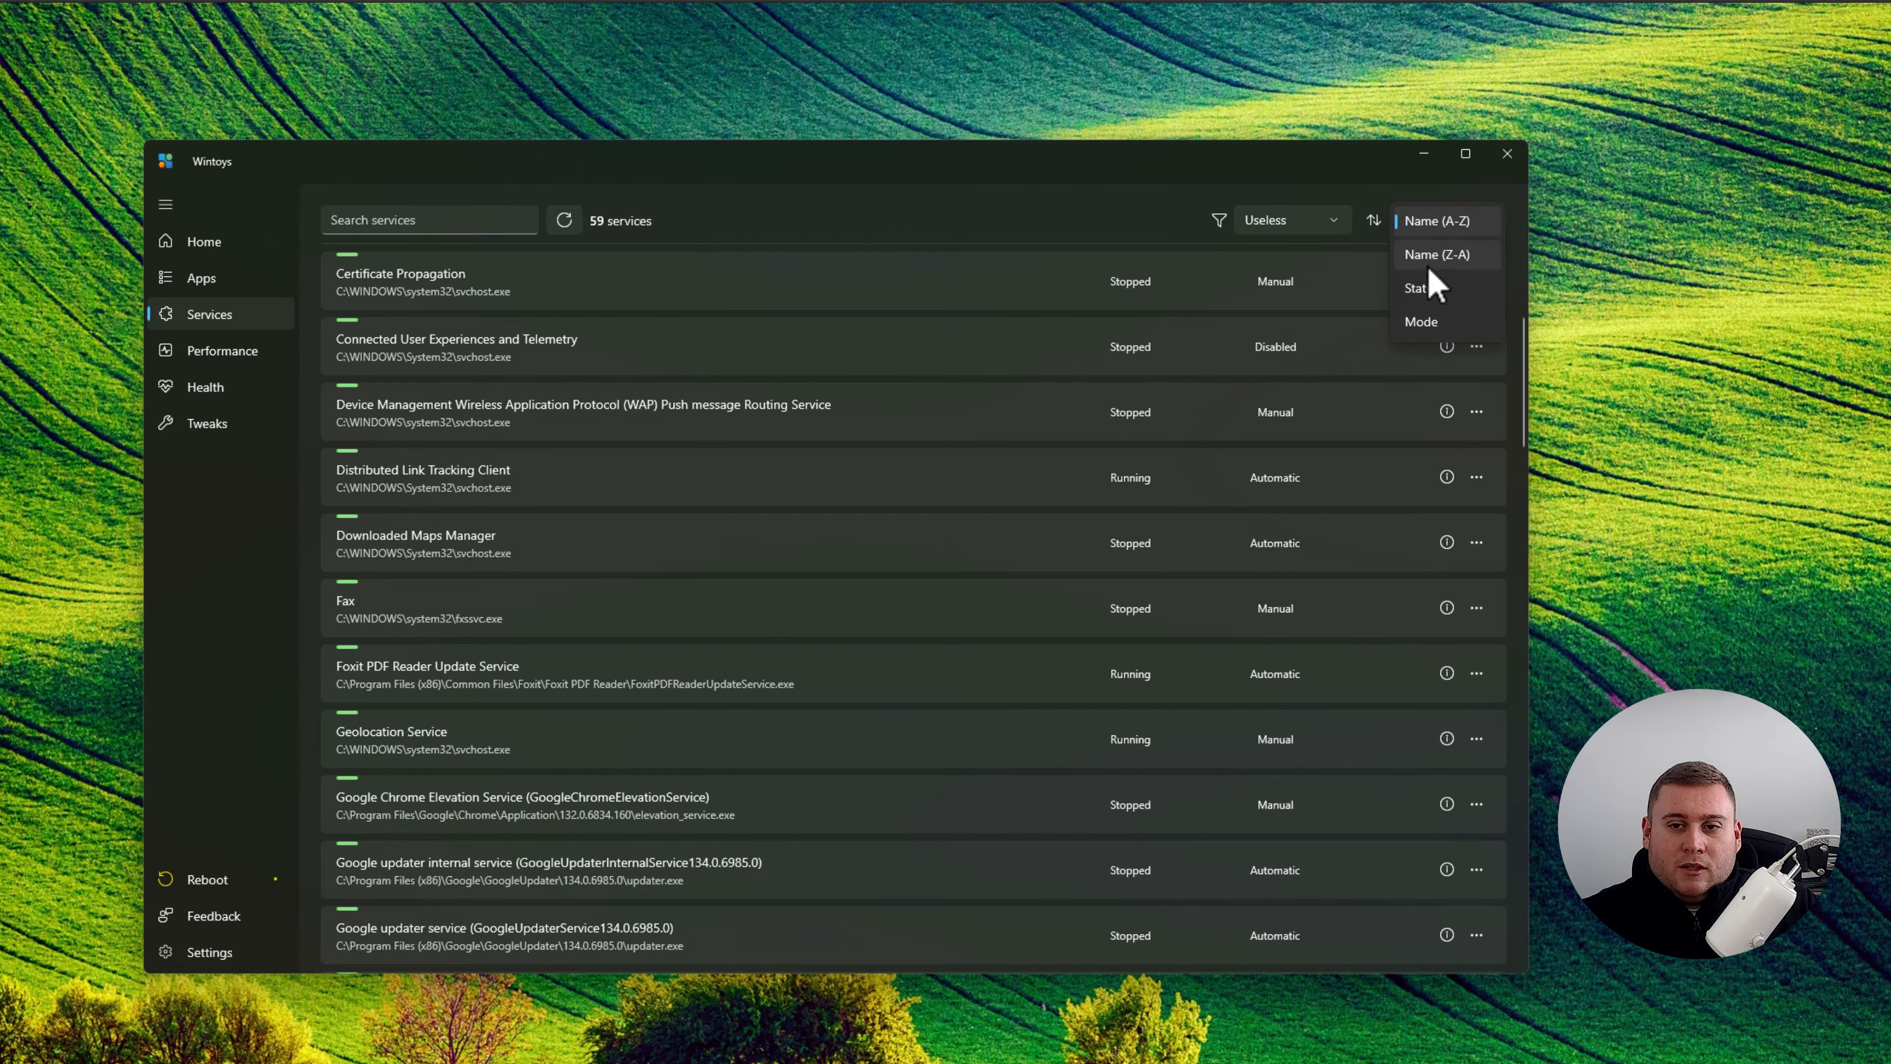
pyautogui.click(823, 186)
# Go to the performance settings and review the Windows power plans behind the Ultimate performance power plan setting.
pyautogui.click(228, 358)
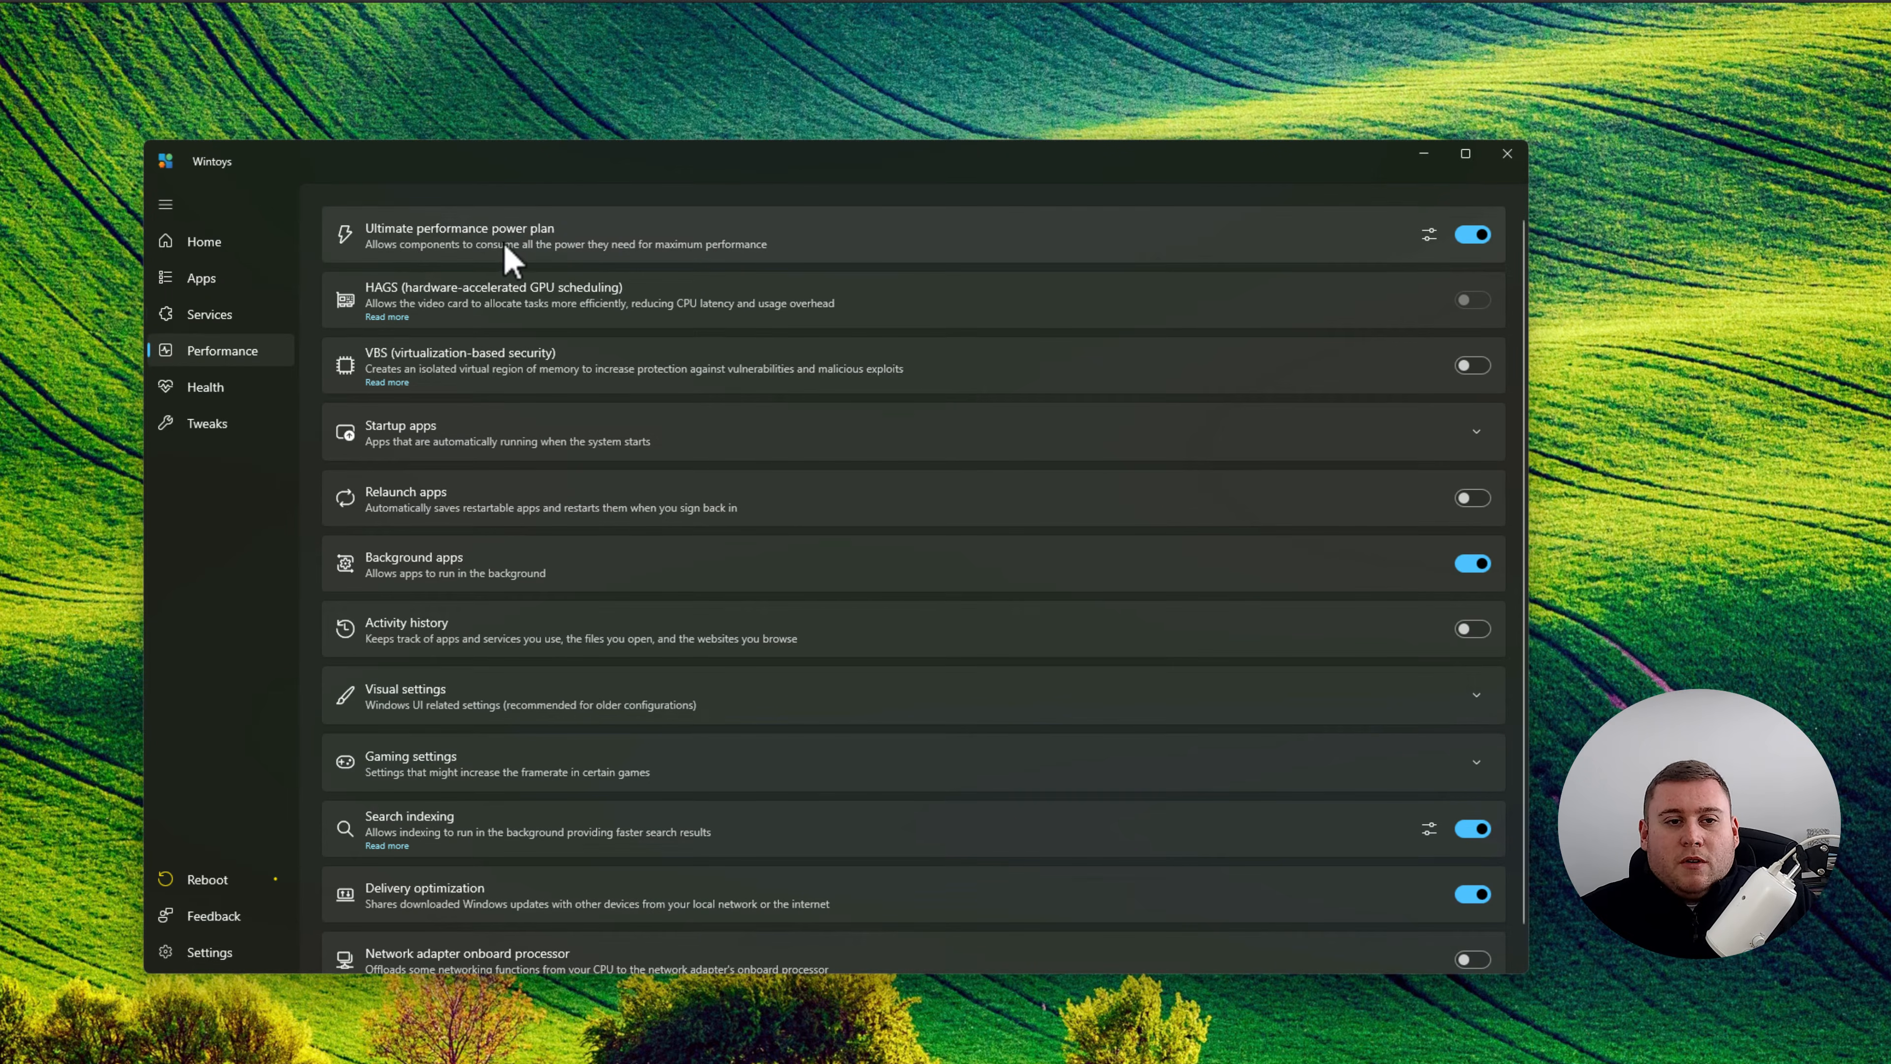
pyautogui.click(1428, 237)
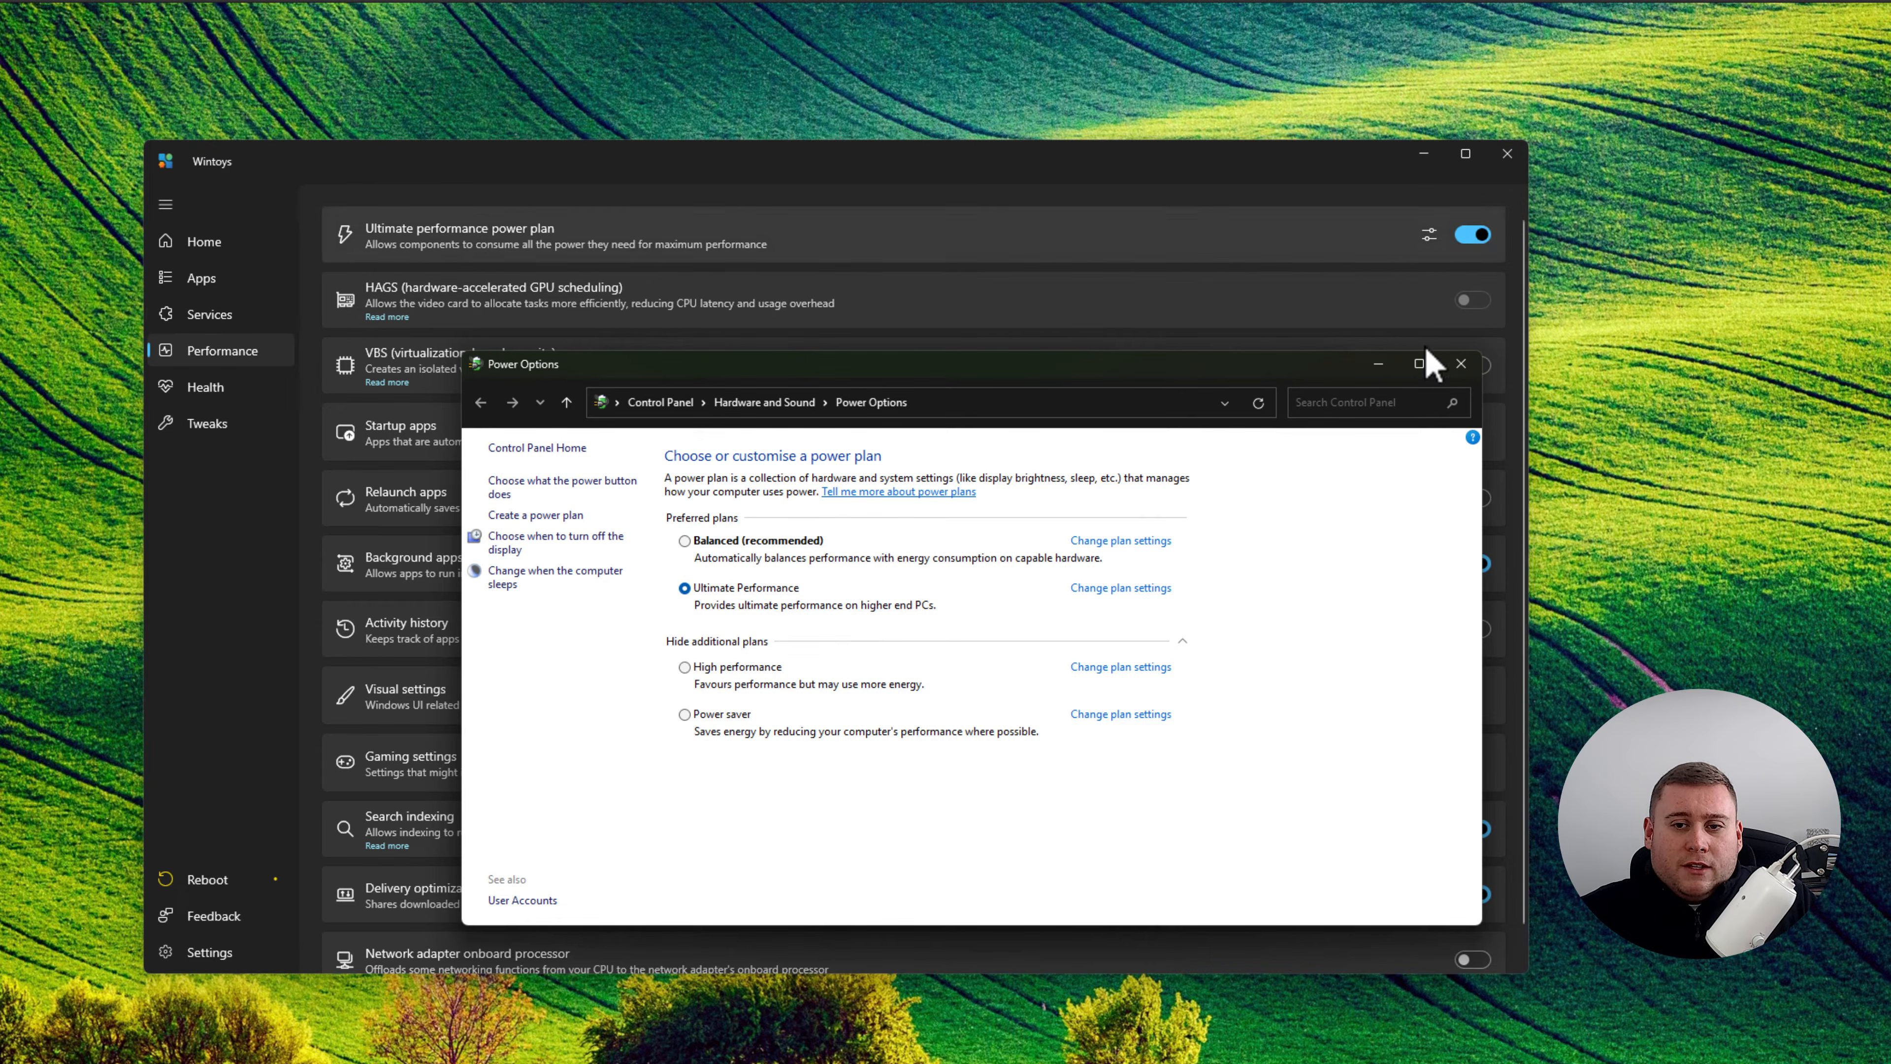
pyautogui.click(1460, 363)
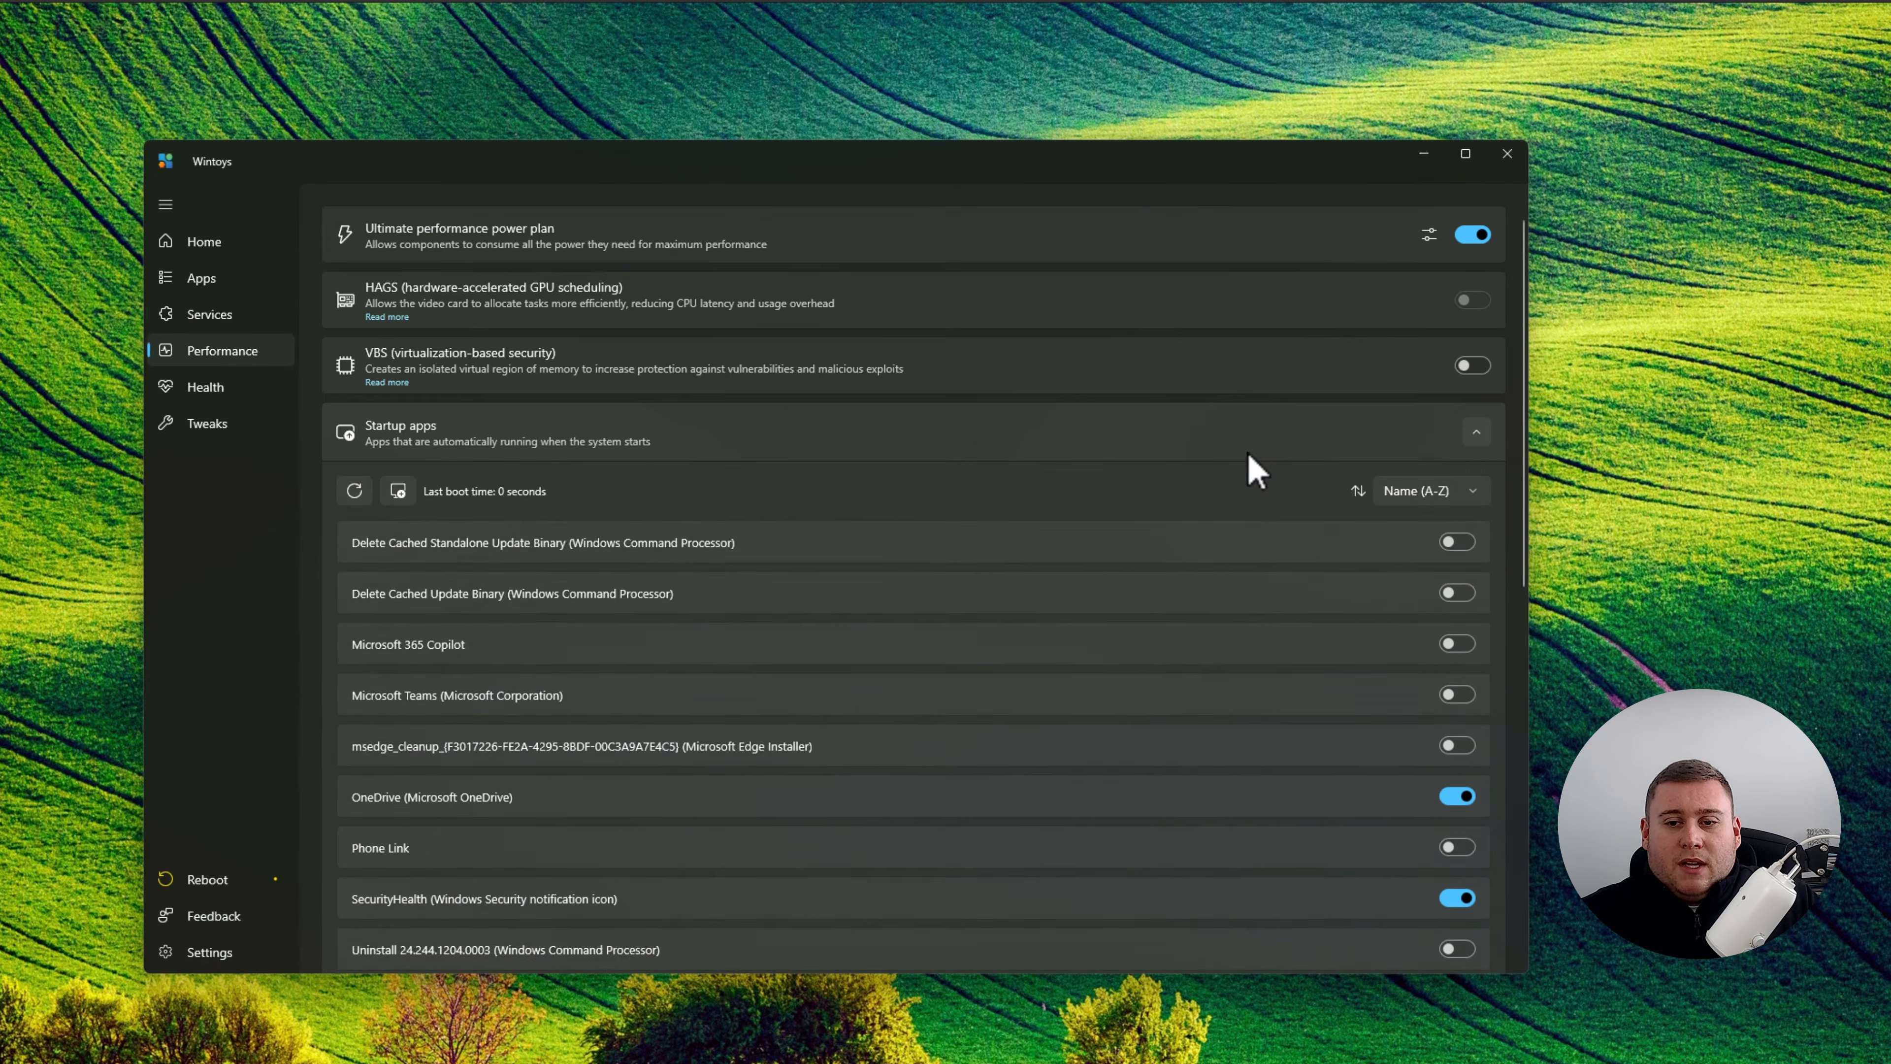
# Disable OneDrive in the list of startup apps.
pyautogui.scroll(-2, 1245, 439)
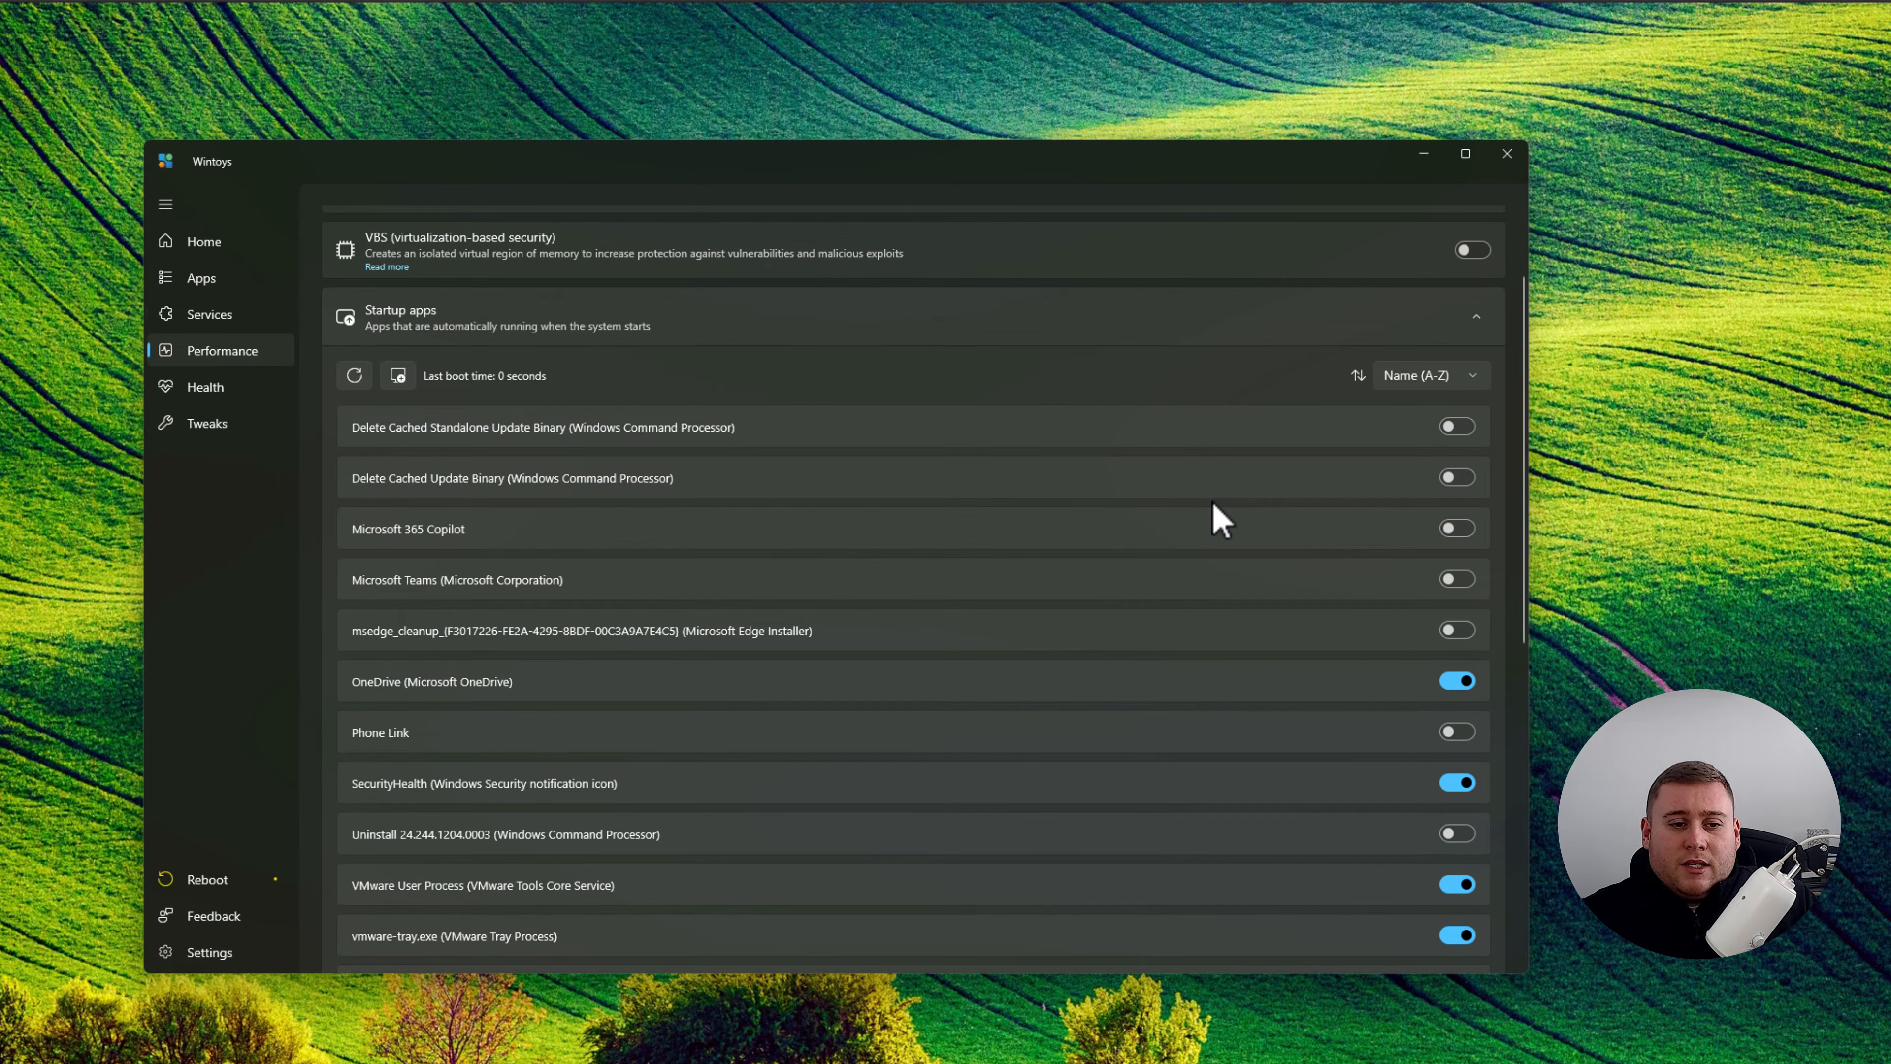
pyautogui.scroll(-2, 1212, 507)
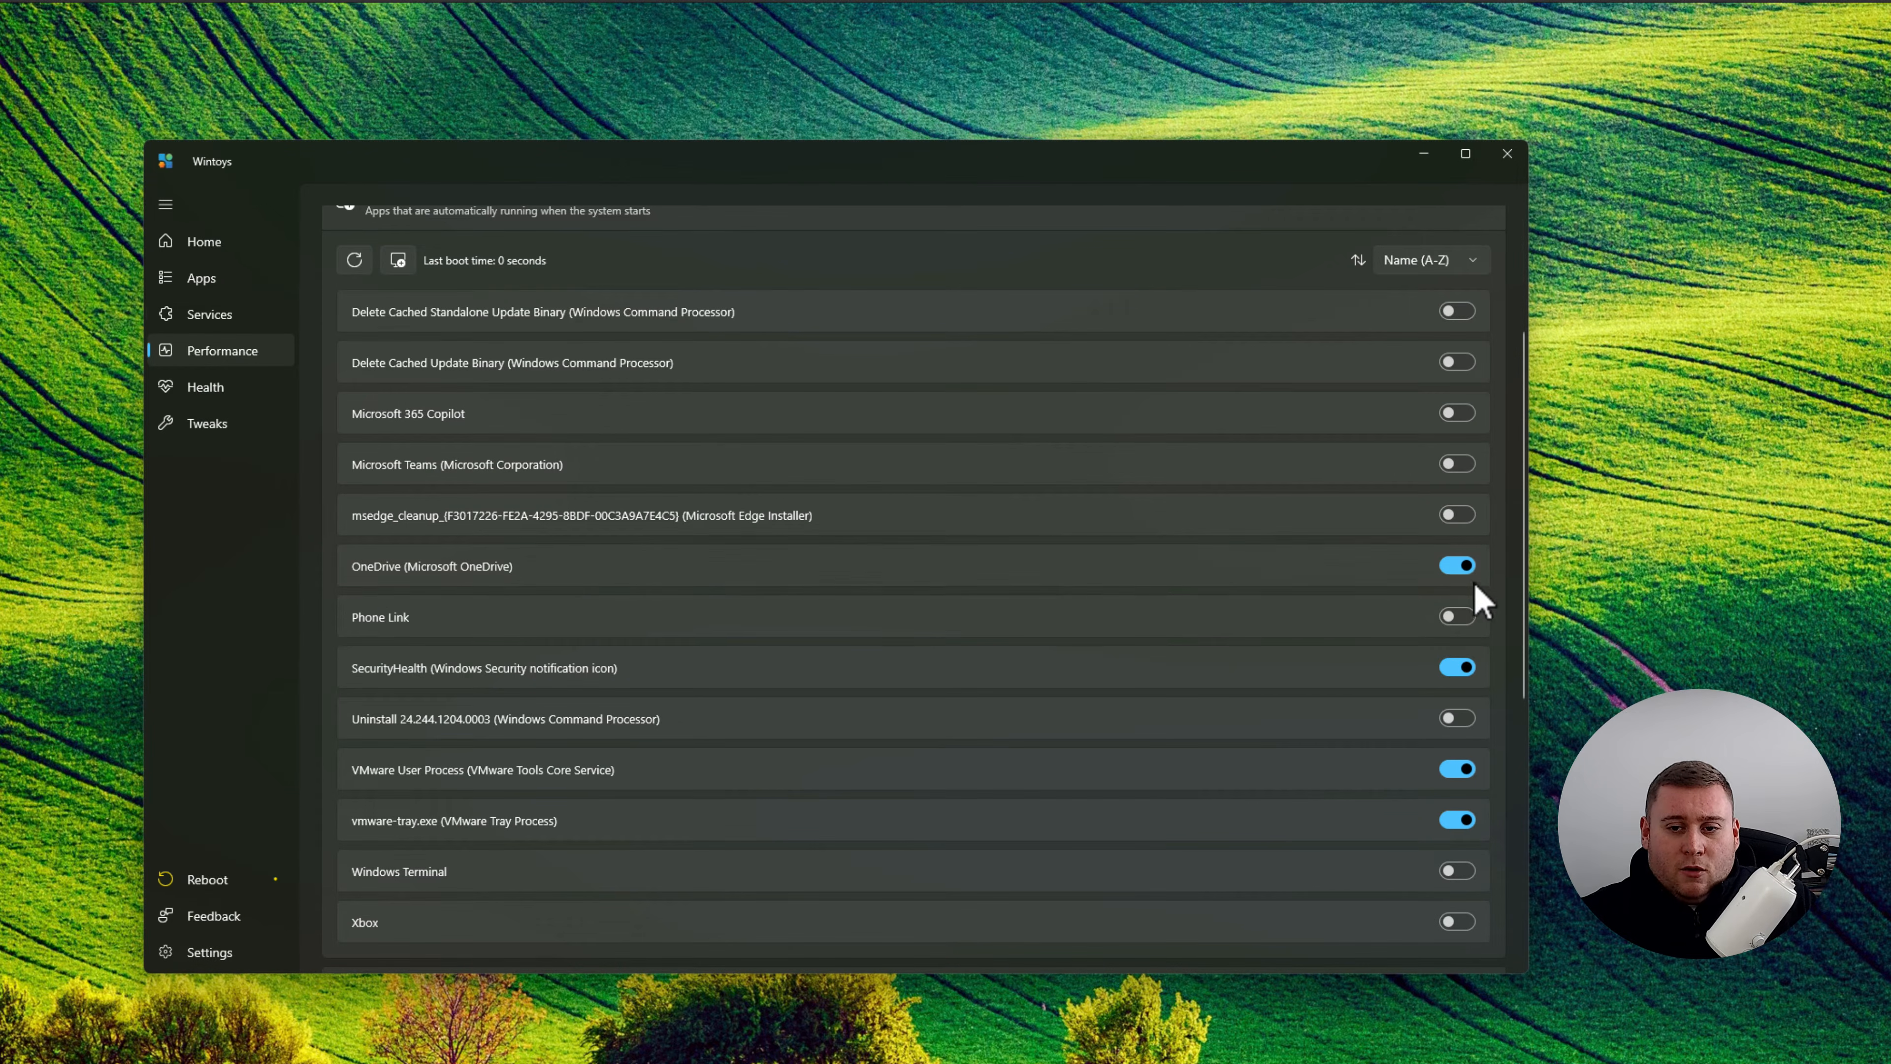
pyautogui.click(1463, 567)
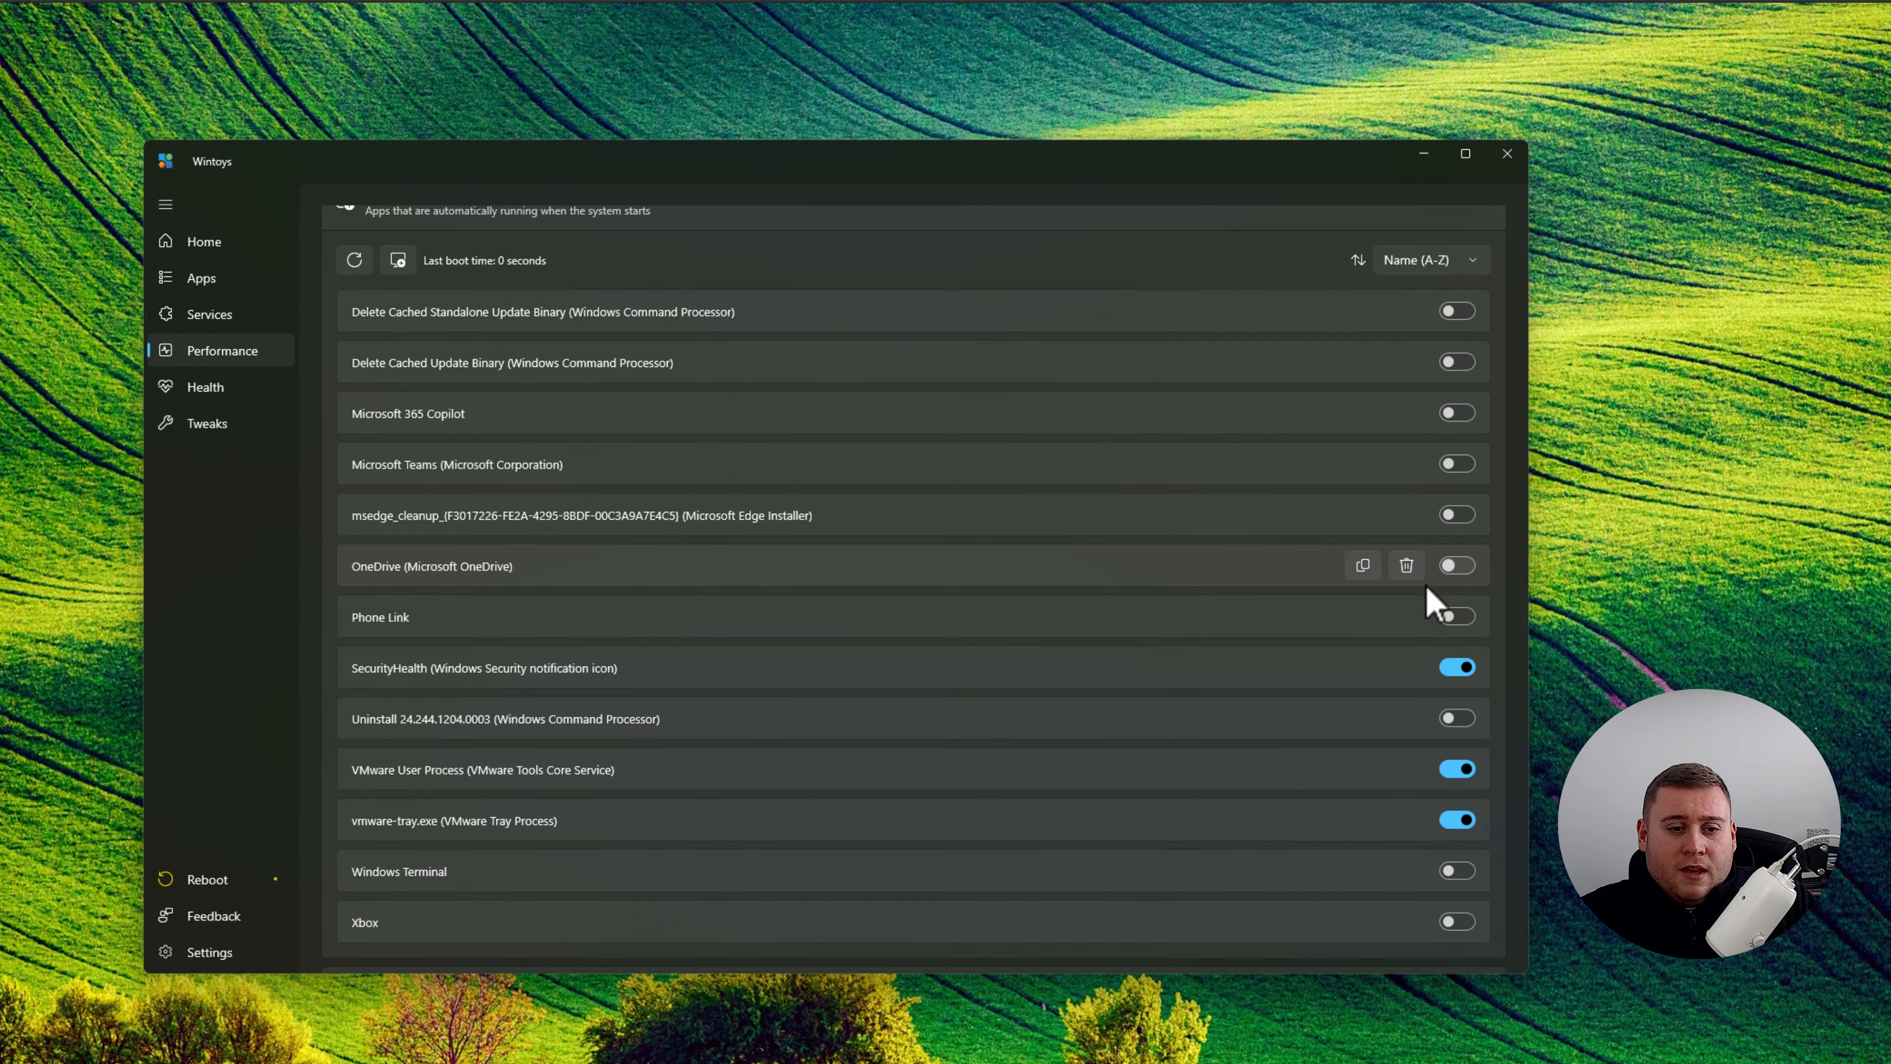
# Switch the Background apps setting off and back on.
pyautogui.scroll(-3, 1296, 545)
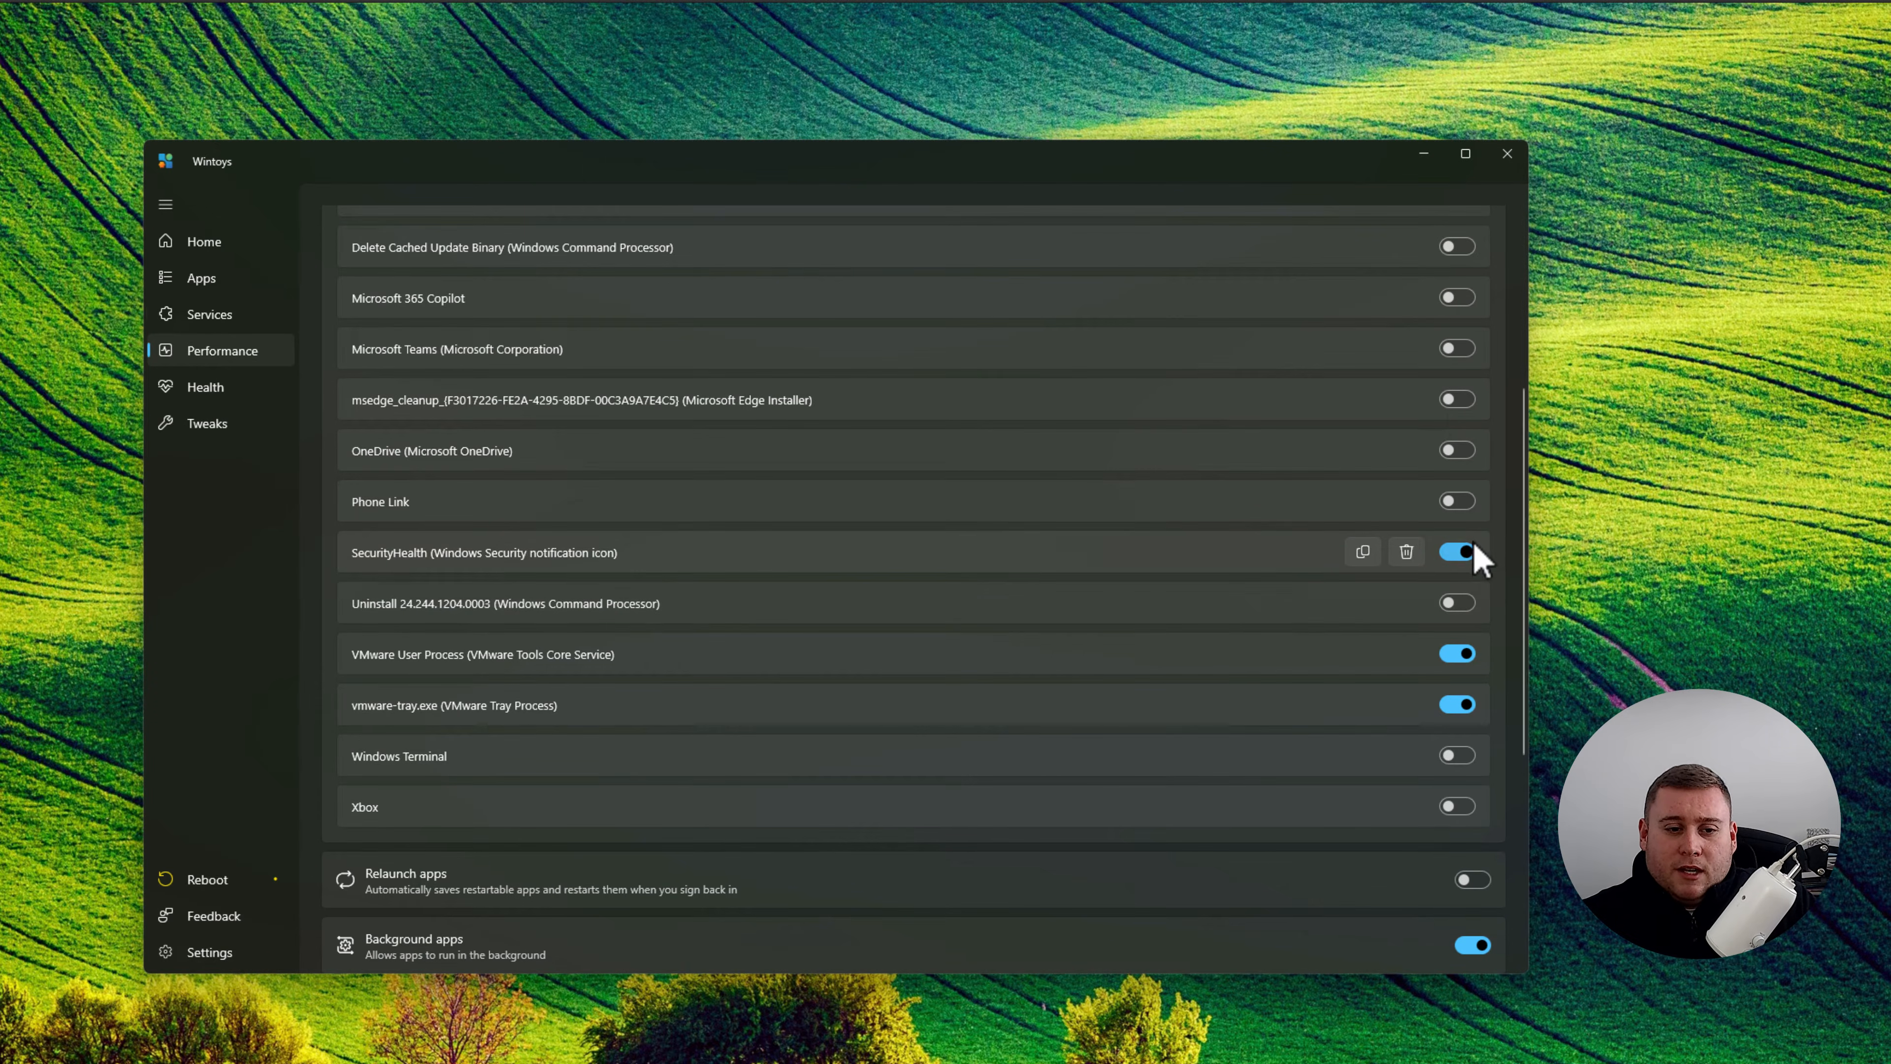
pyautogui.scroll(-4, 1136, 636)
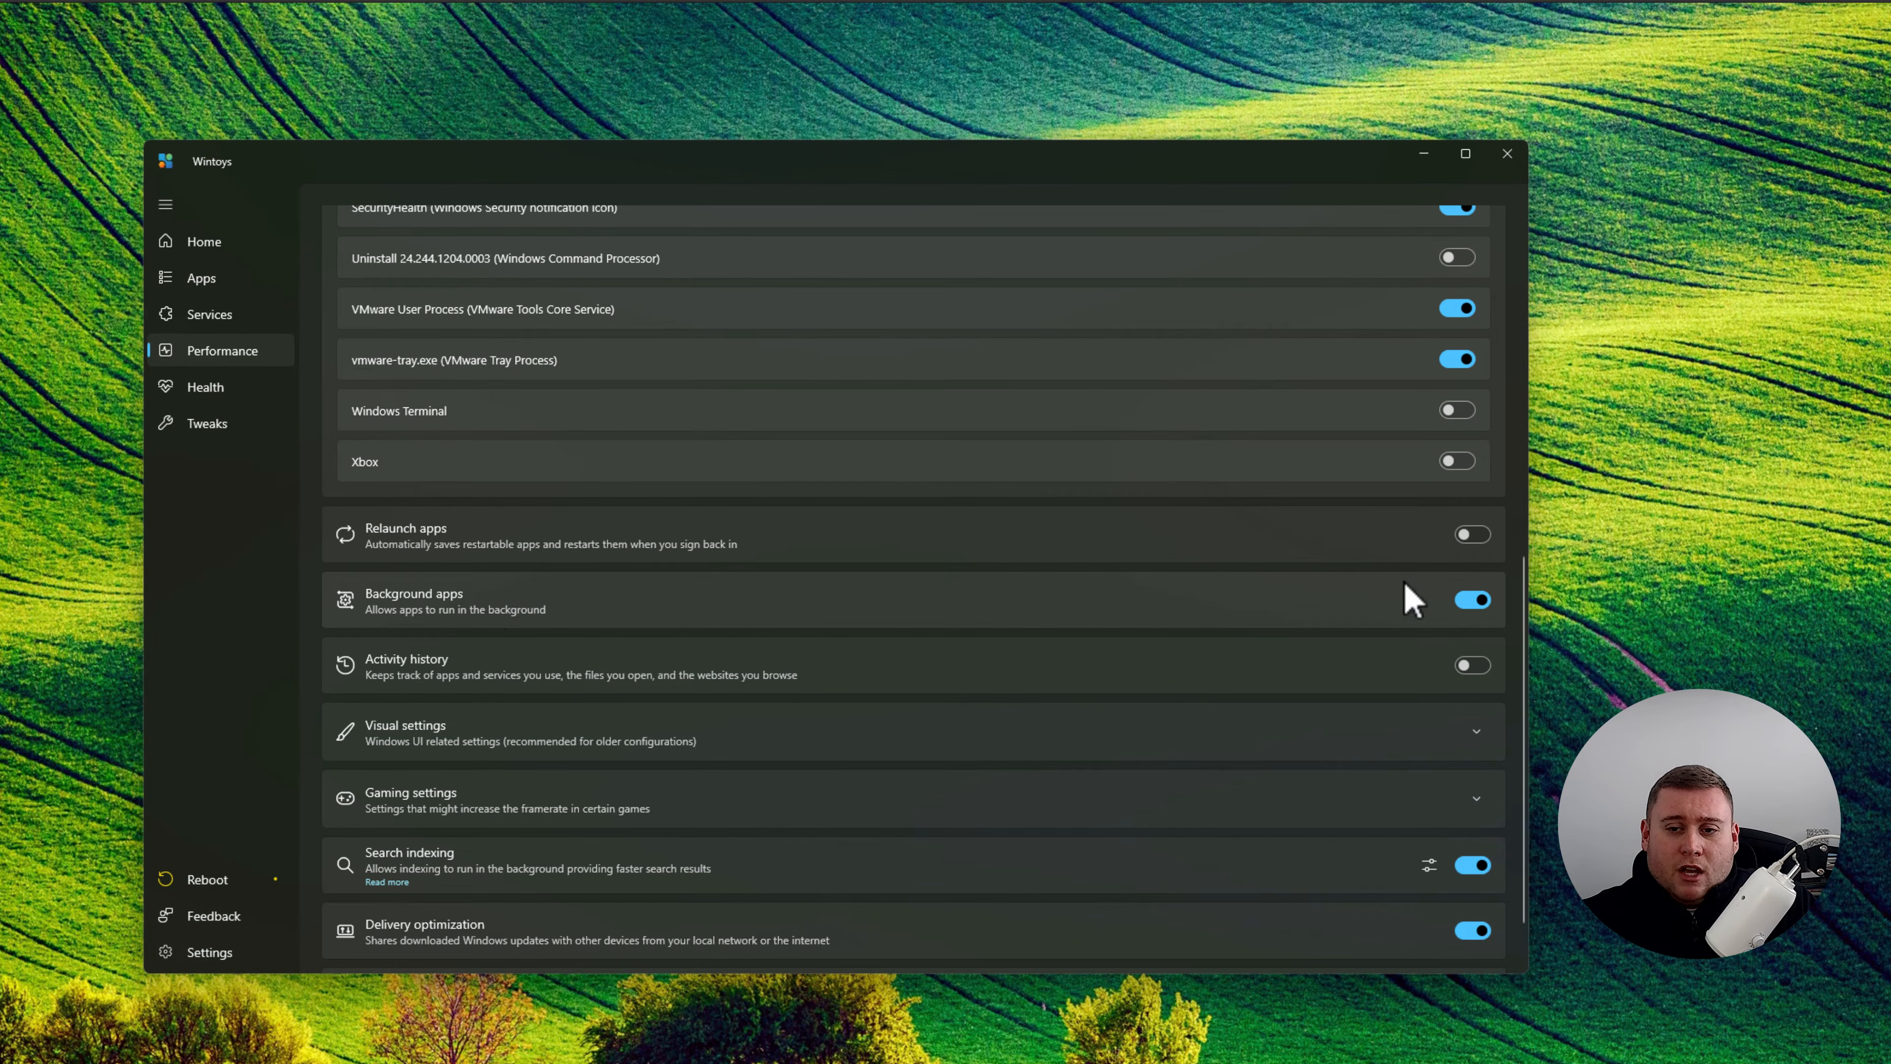
pyautogui.click(1472, 602)
pyautogui.click(1471, 600)
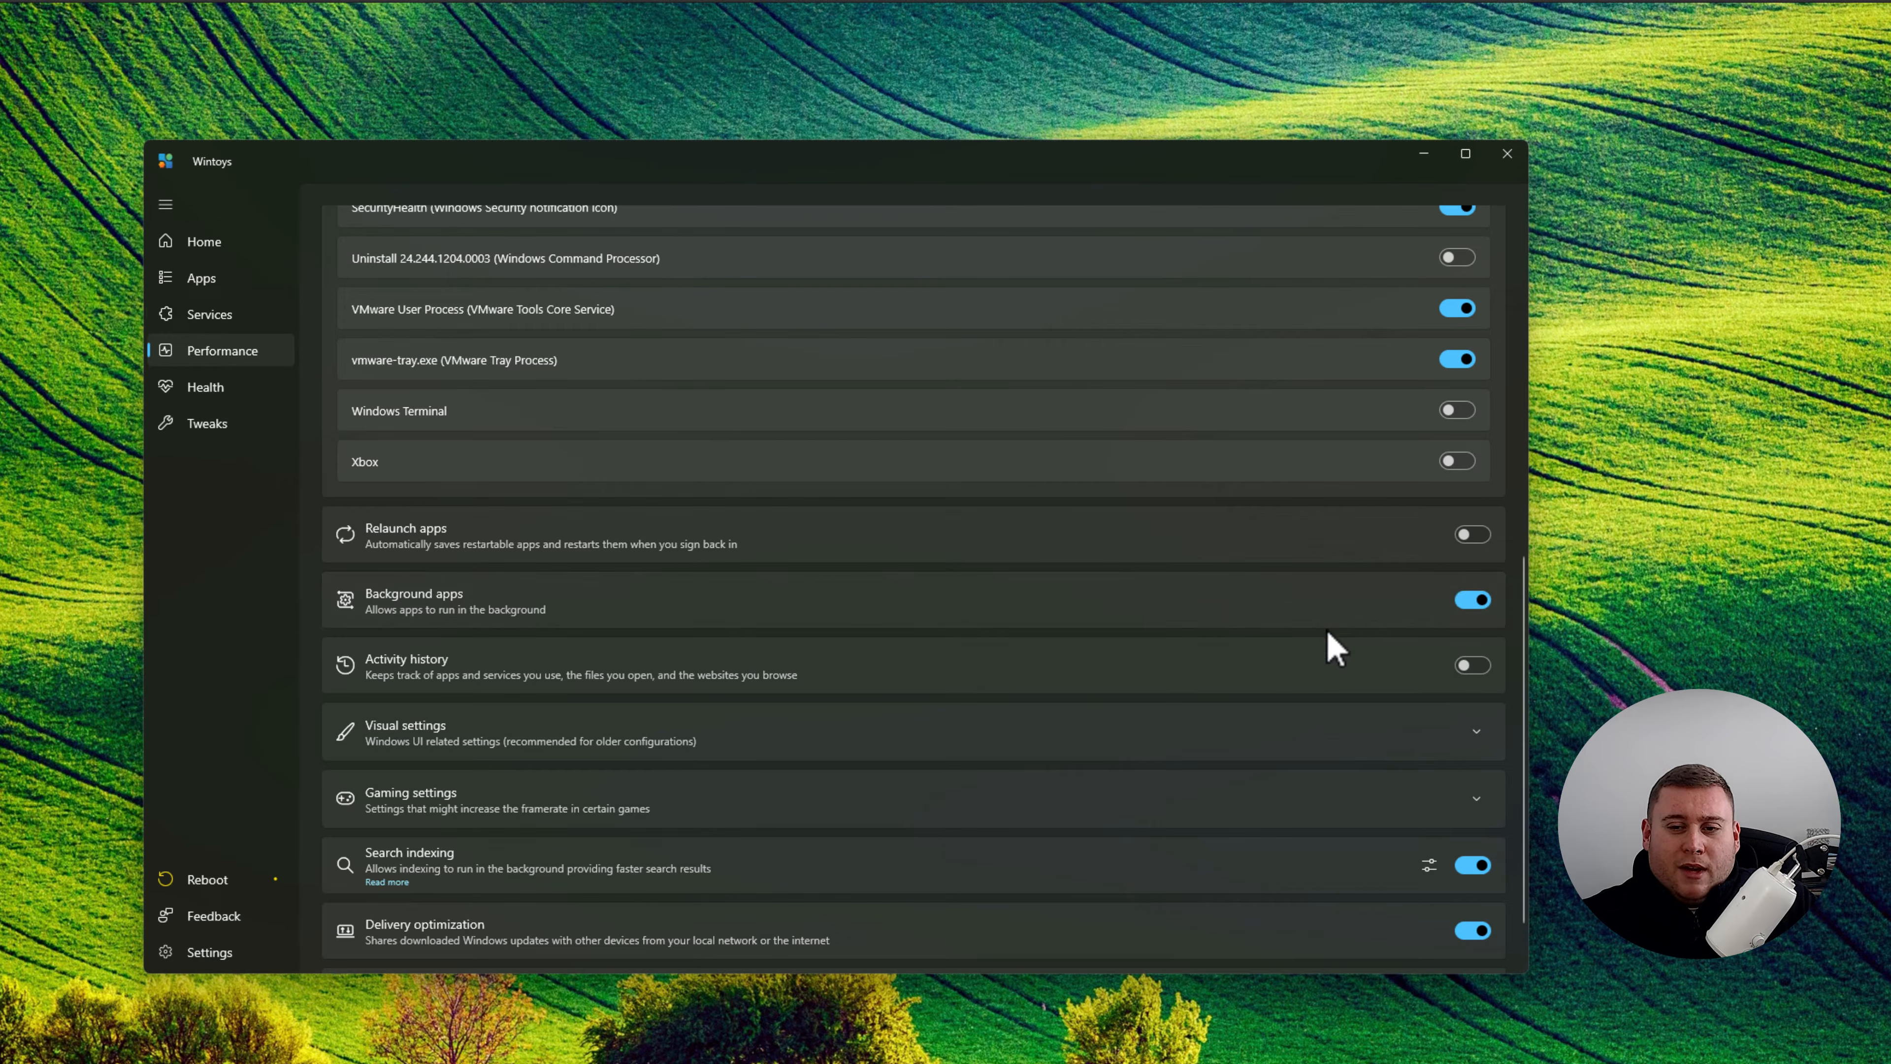
# Expand Visual settings and Gaming settings in the performance options to review what they contain.
pyautogui.scroll(-1, 1112, 608)
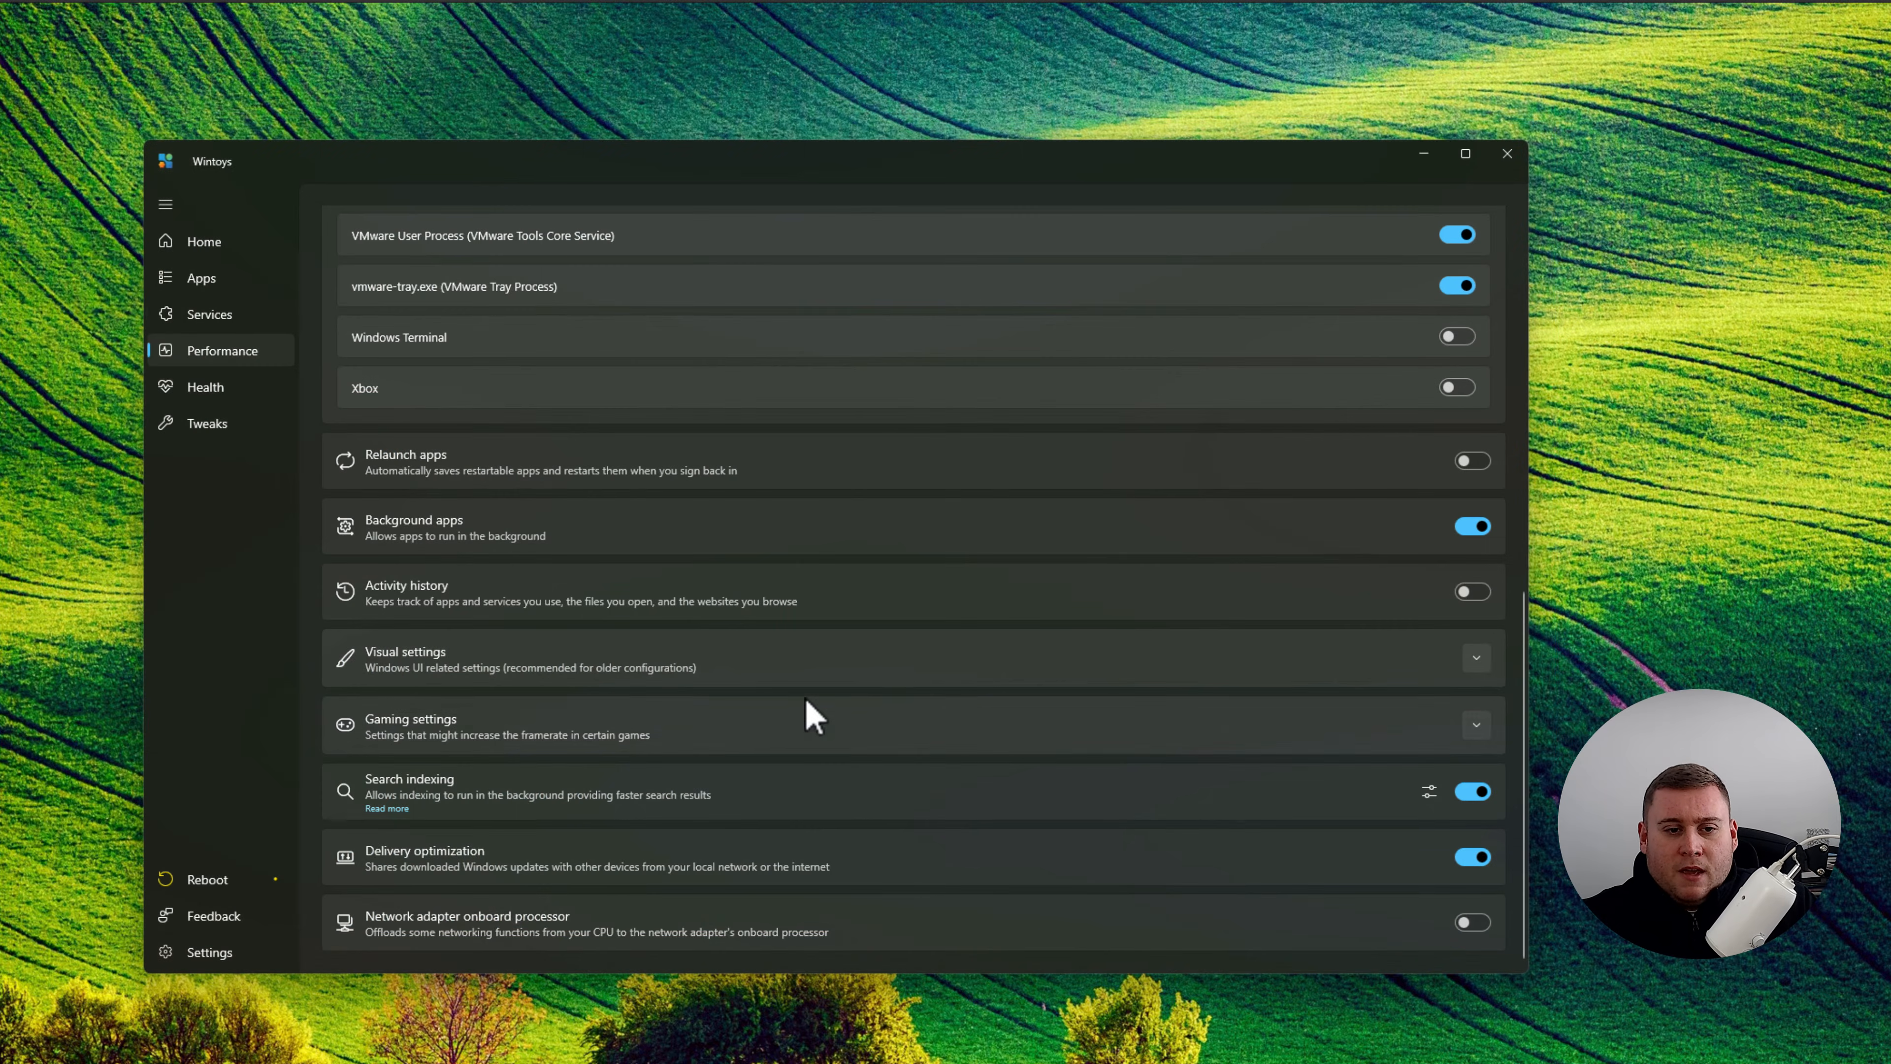
pyautogui.click(923, 674)
pyautogui.scroll(-1, 1190, 684)
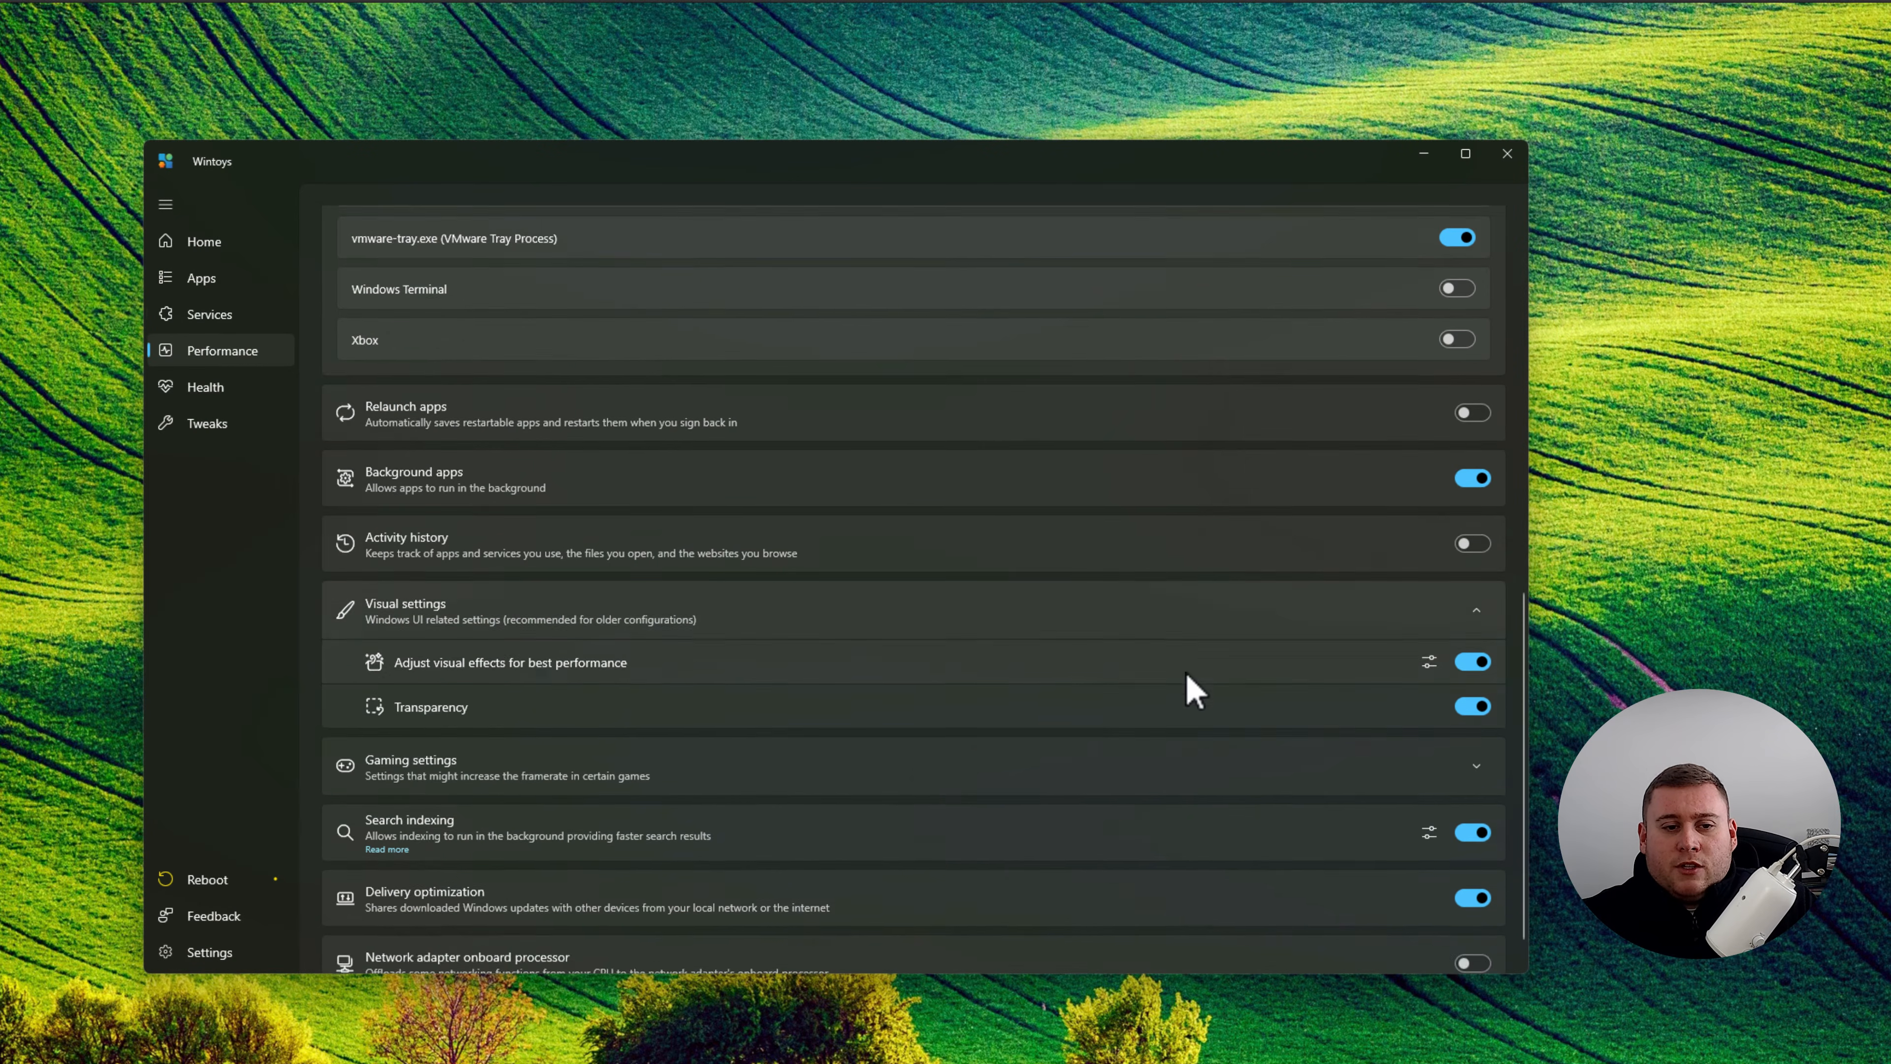
pyautogui.scroll(1, 766, 808)
pyautogui.scroll(-1, 767, 808)
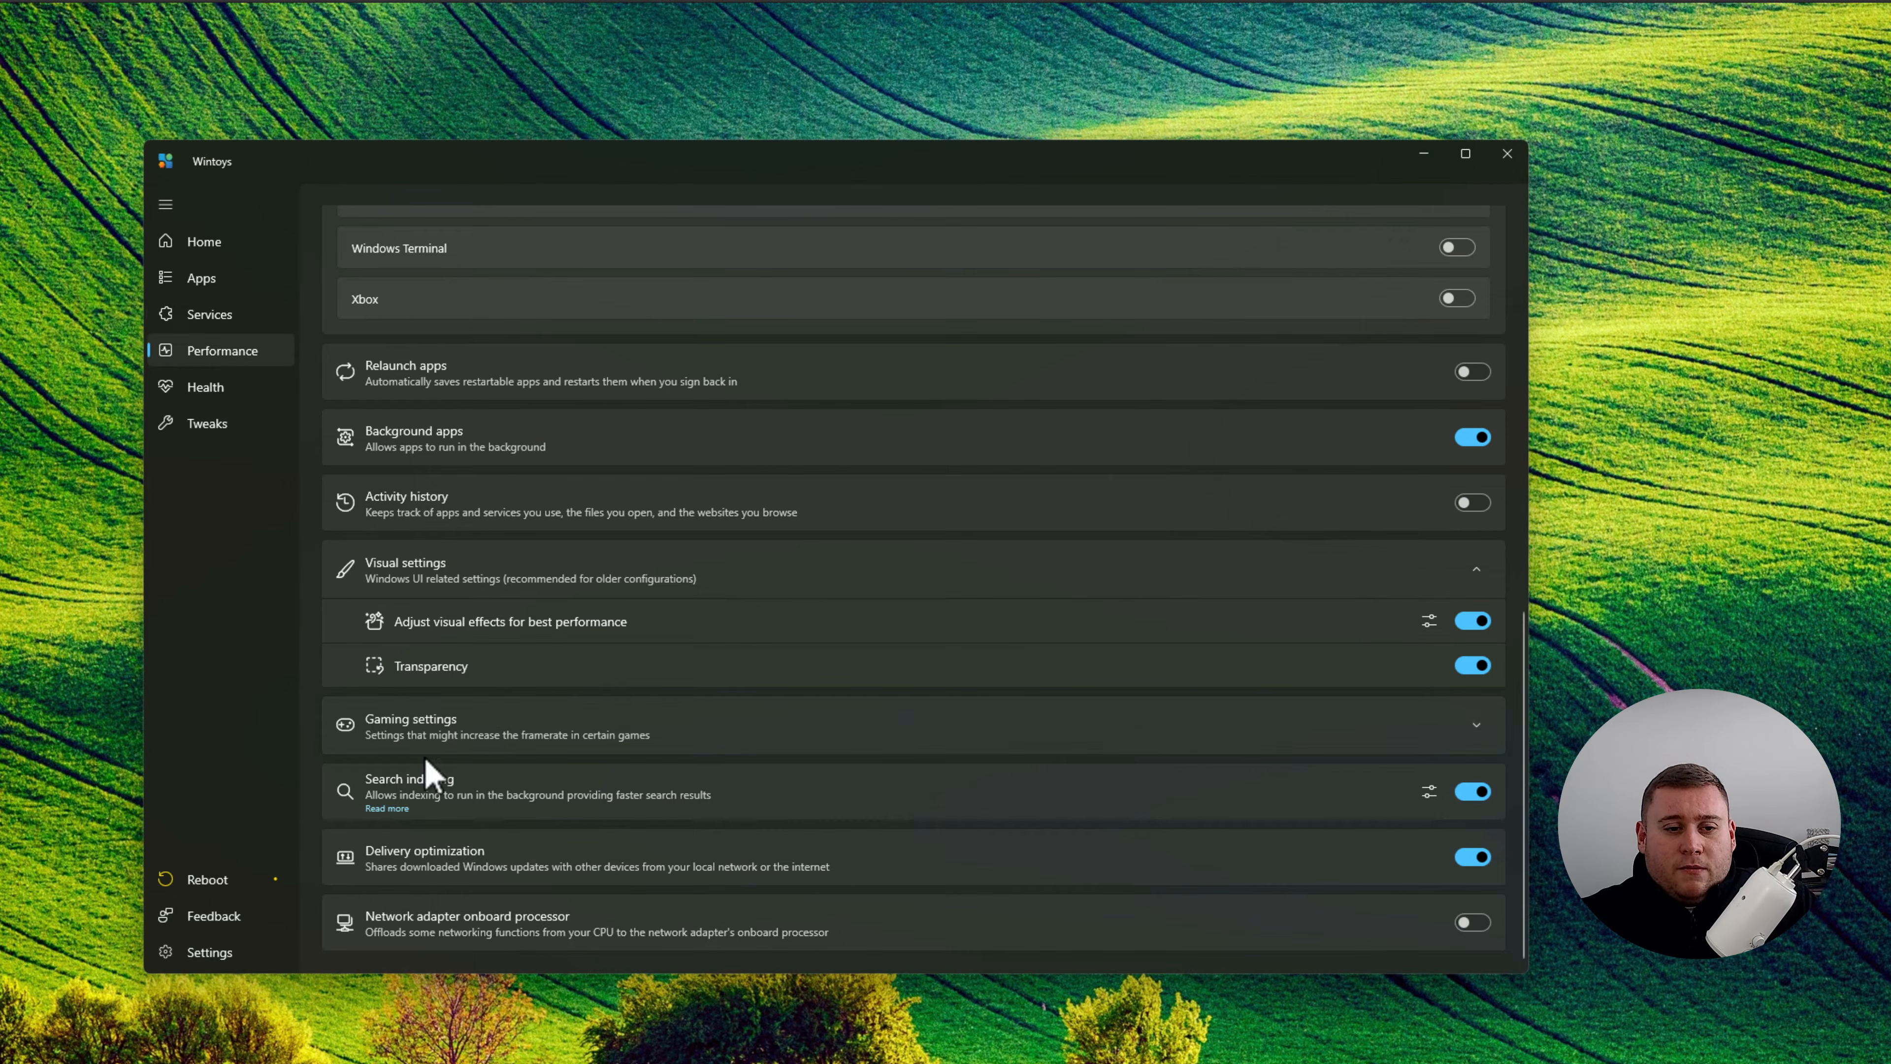
pyautogui.click(1154, 737)
pyautogui.scroll(-2, 745, 723)
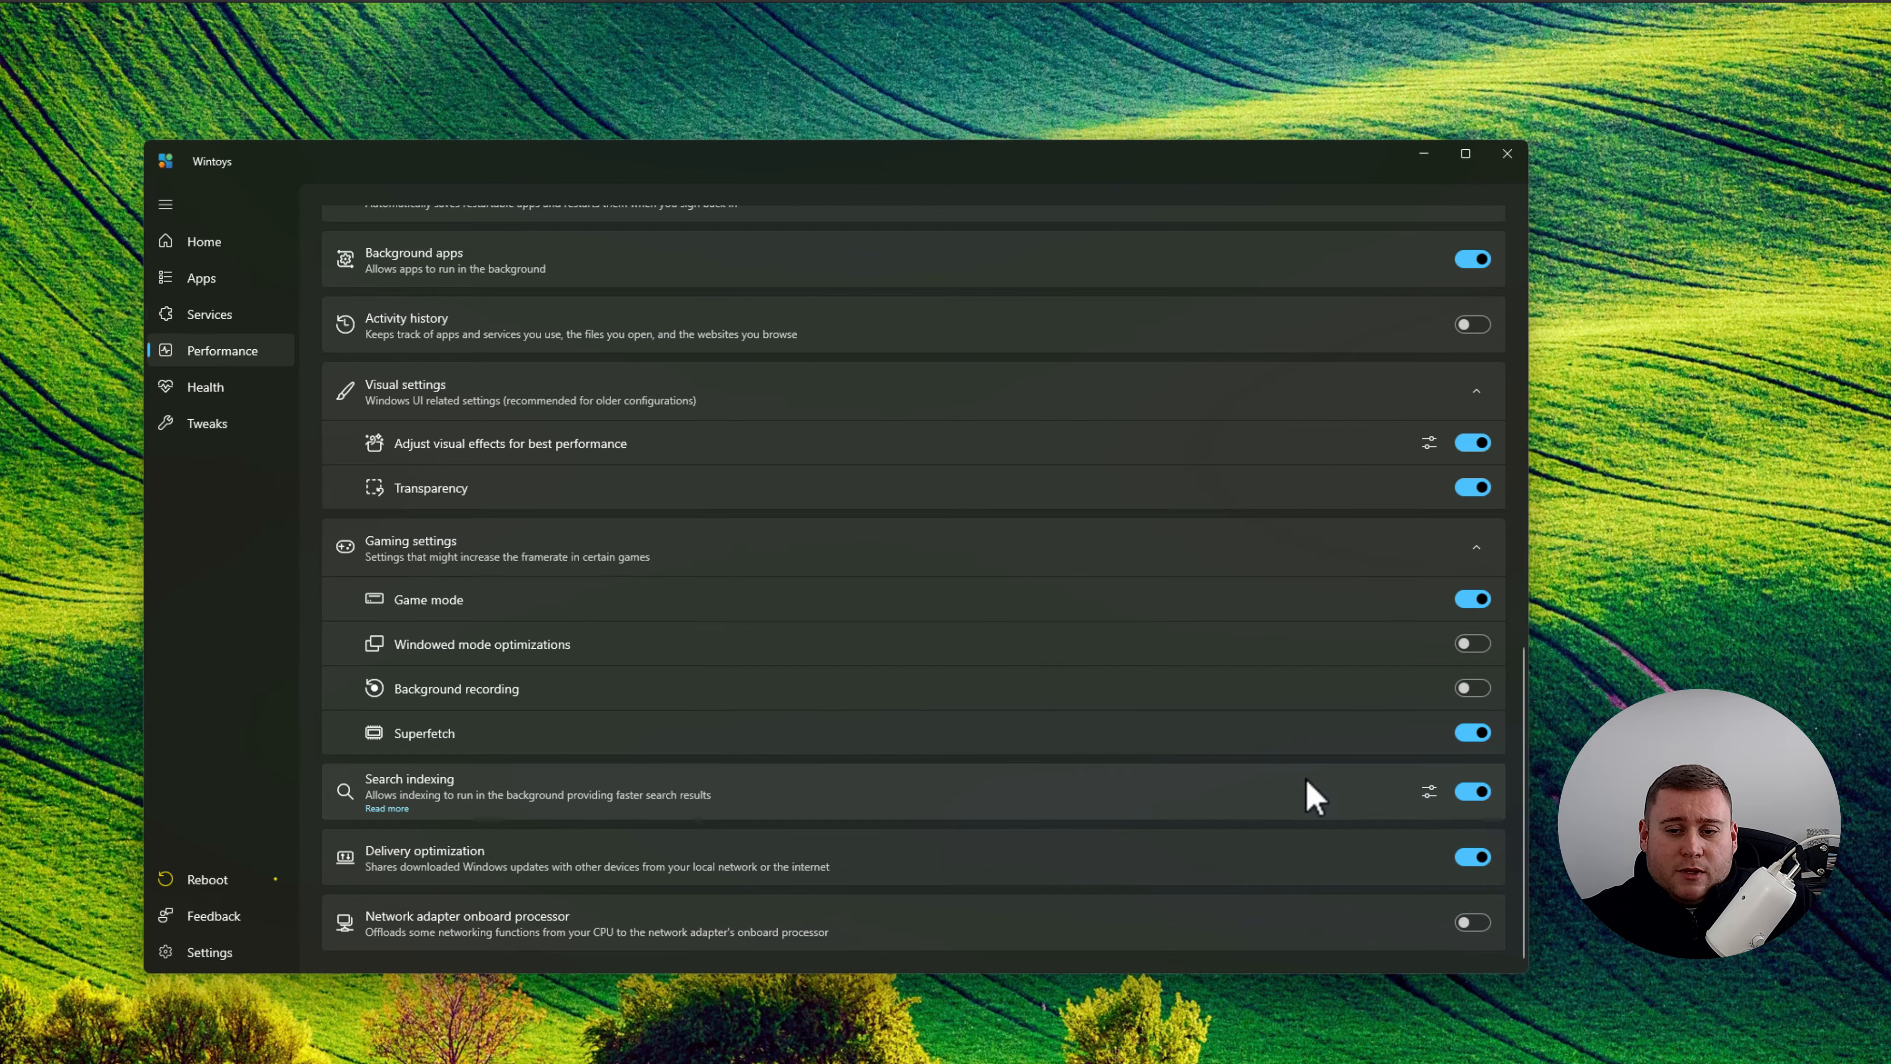
# Review the Windows settings page for Search indexing and close it.
pyautogui.click(1435, 792)
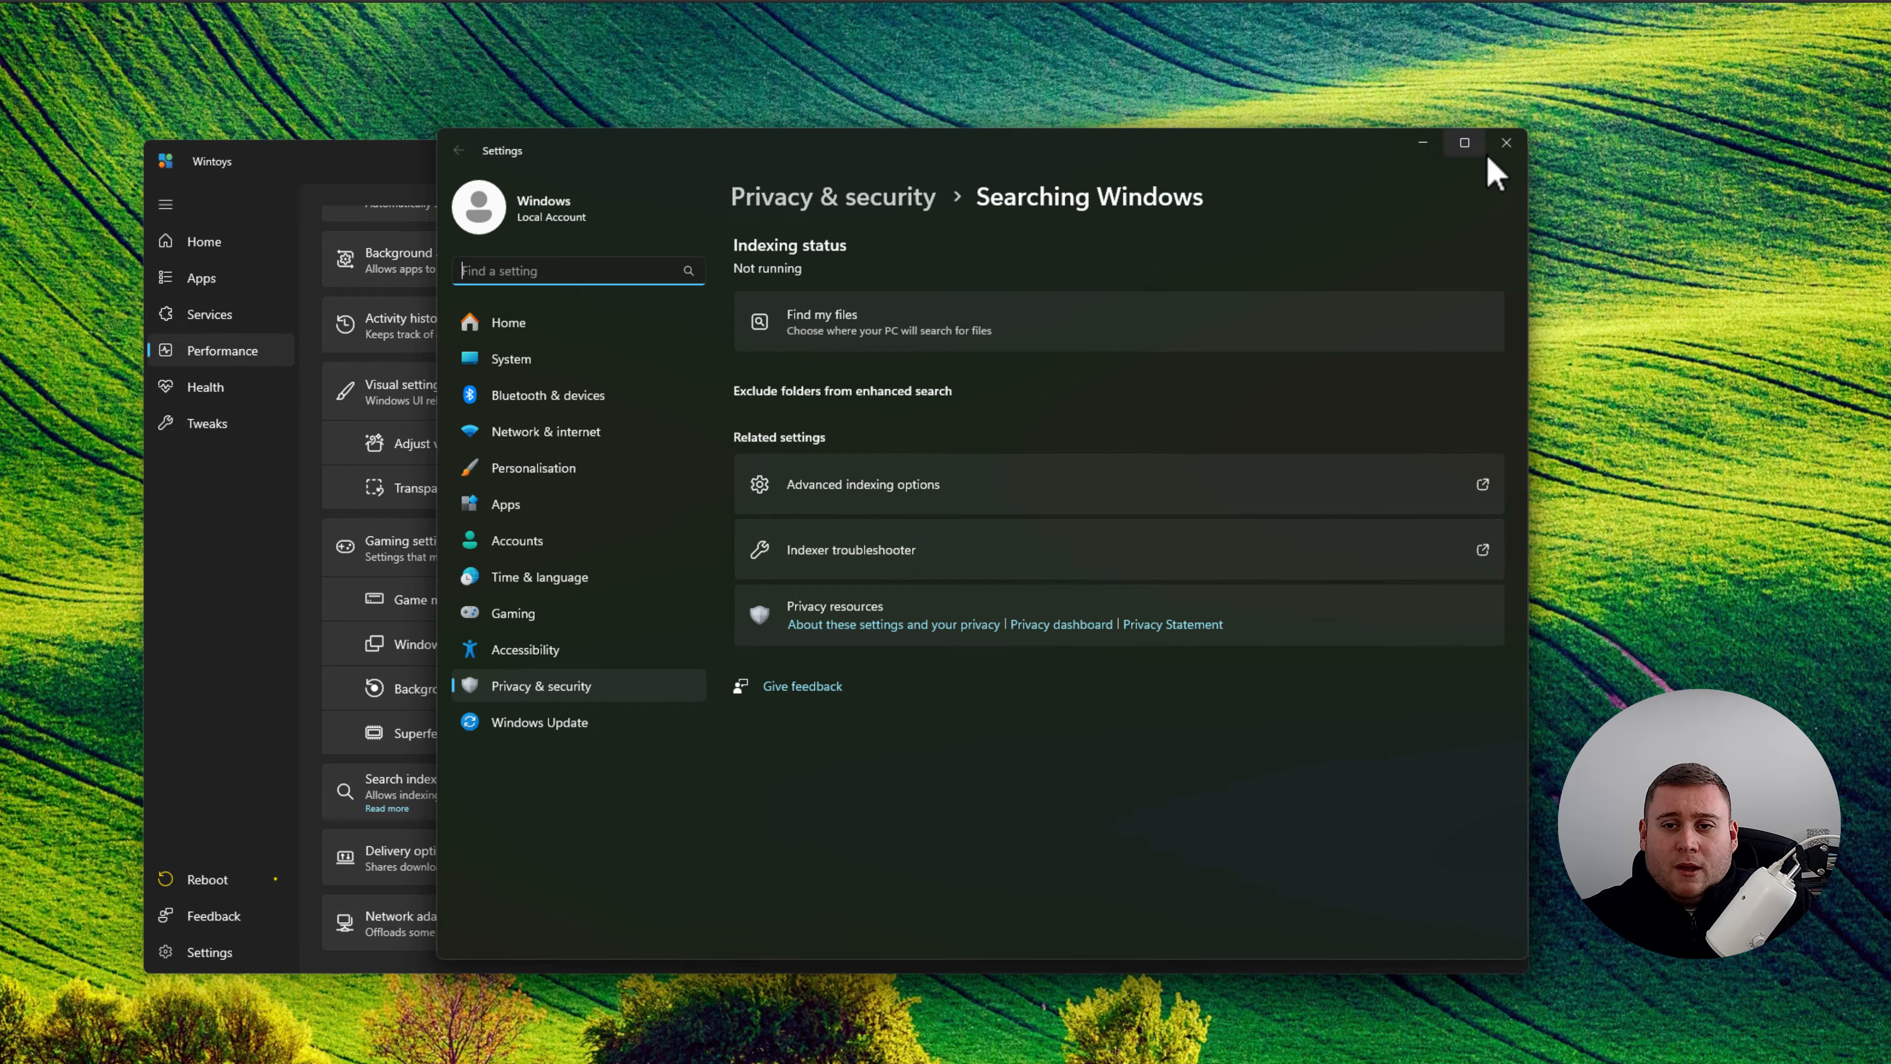
pyautogui.click(1505, 142)
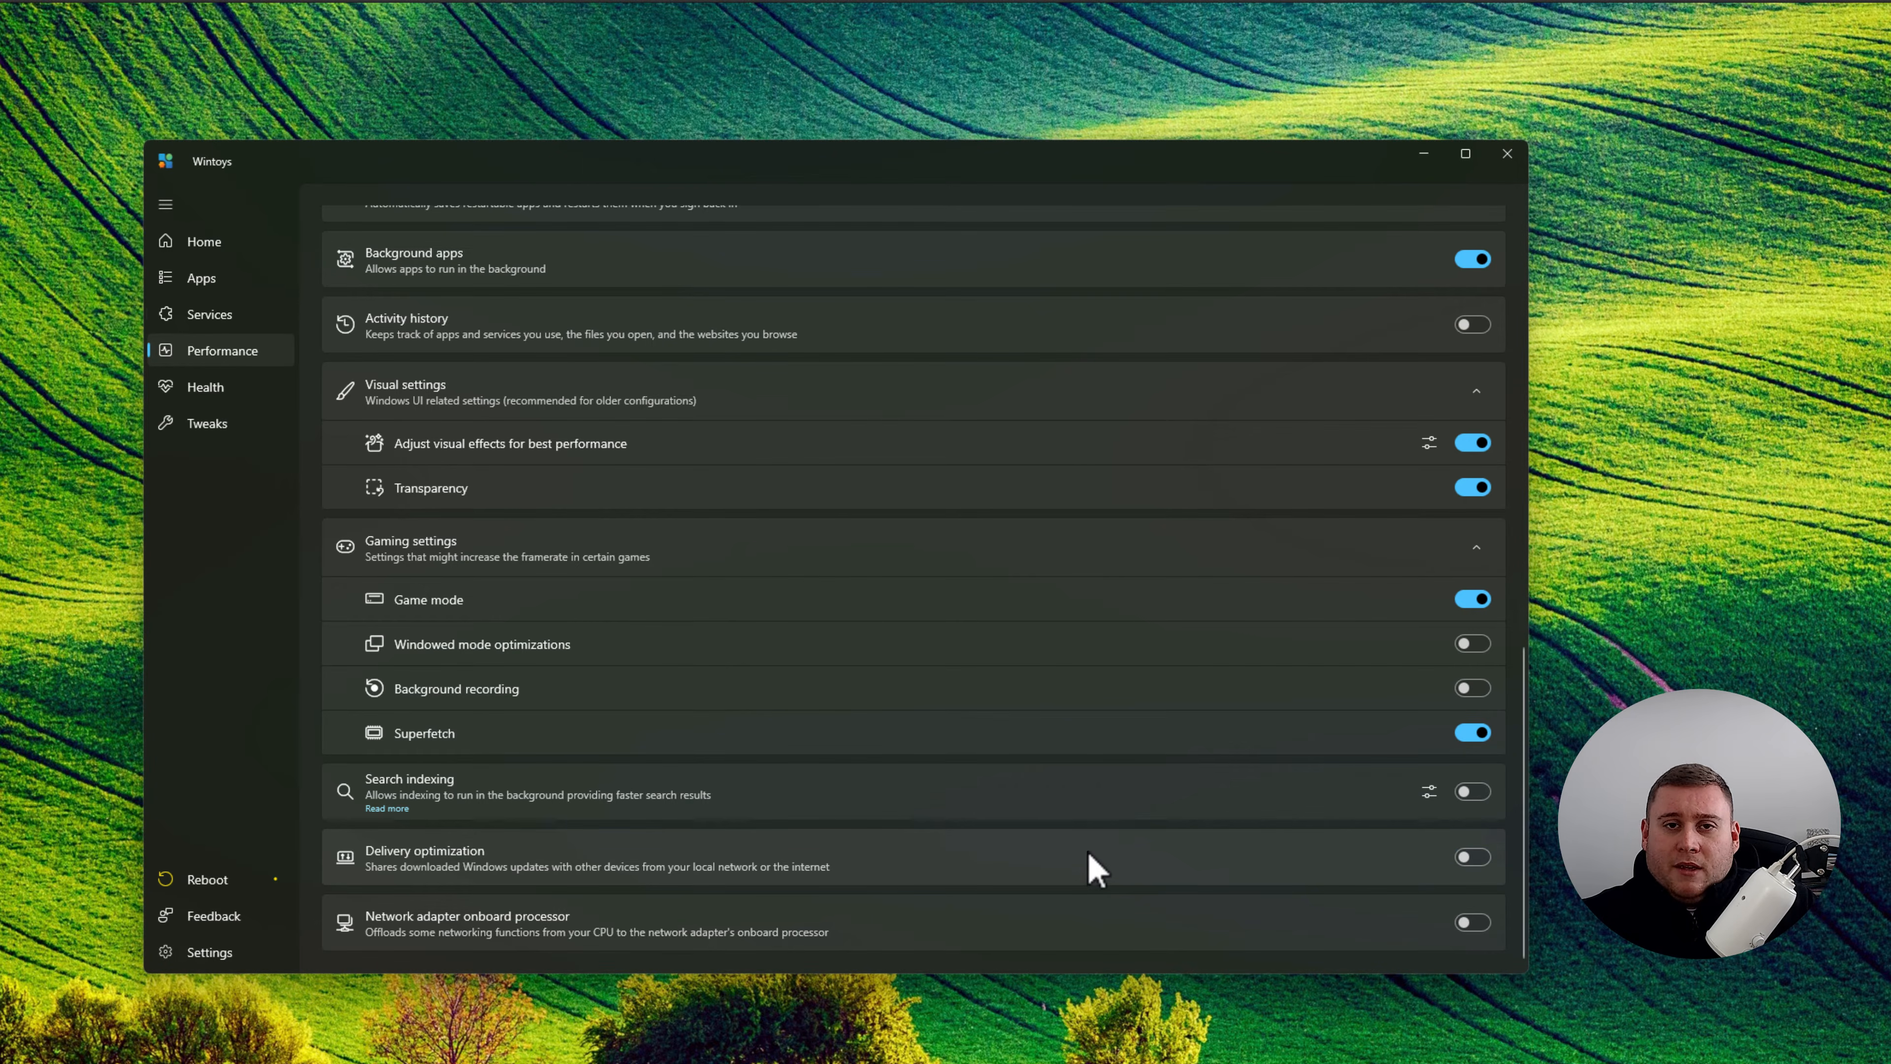
# Go to the health settings, close the Optimise Drives window and turn off Drive optimization.
pyautogui.click(232, 391)
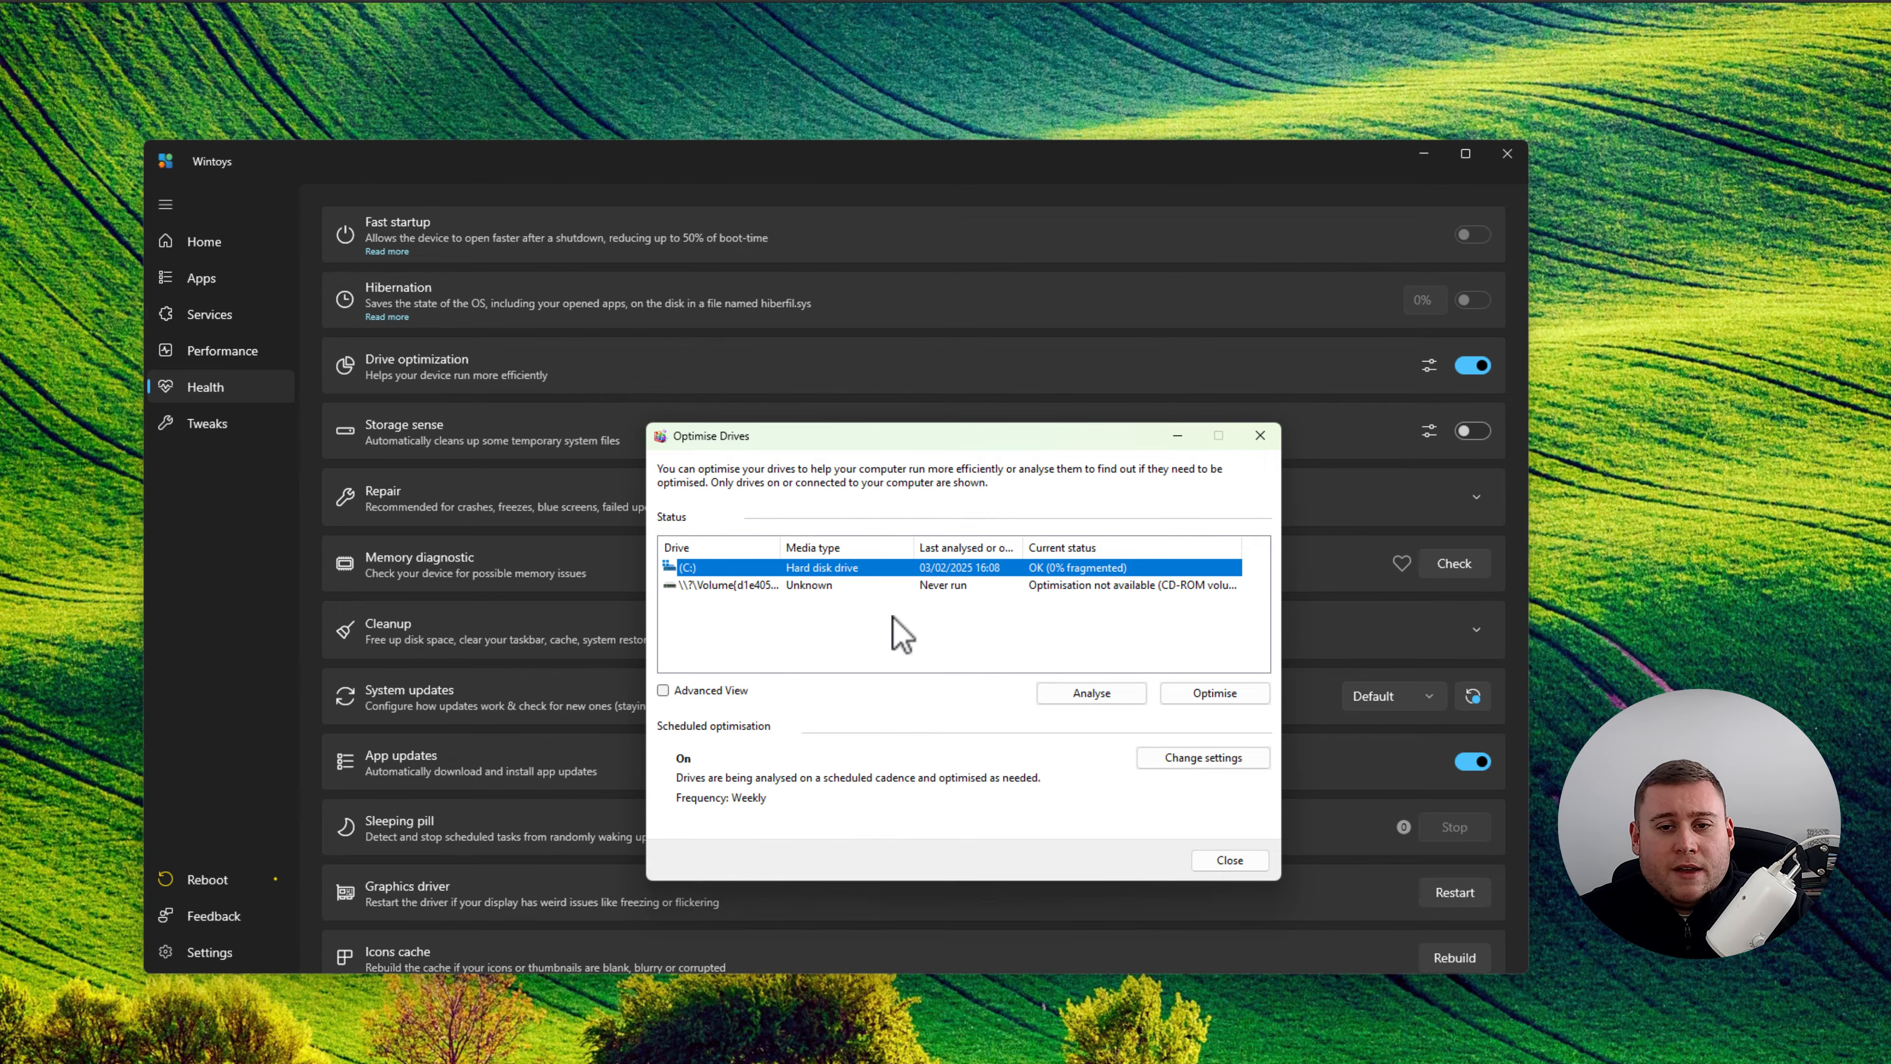
pyautogui.click(1259, 437)
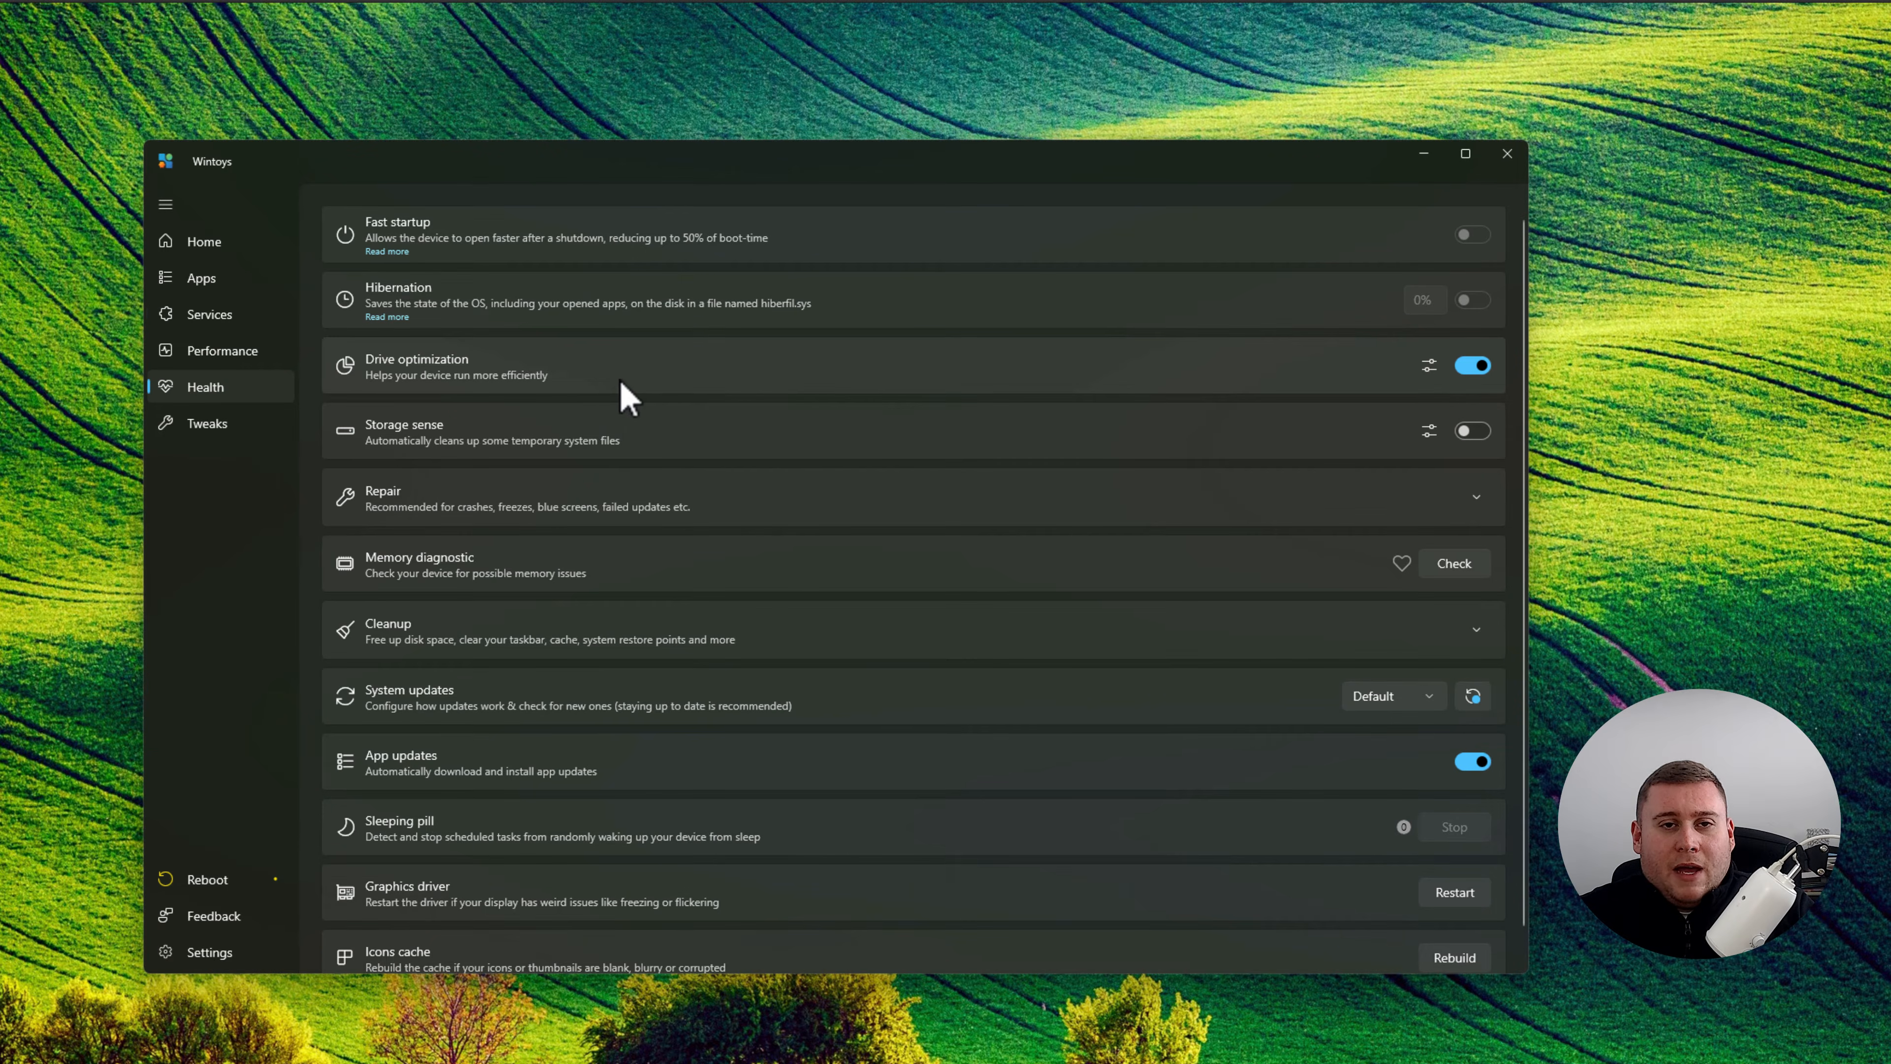
pyautogui.click(1472, 366)
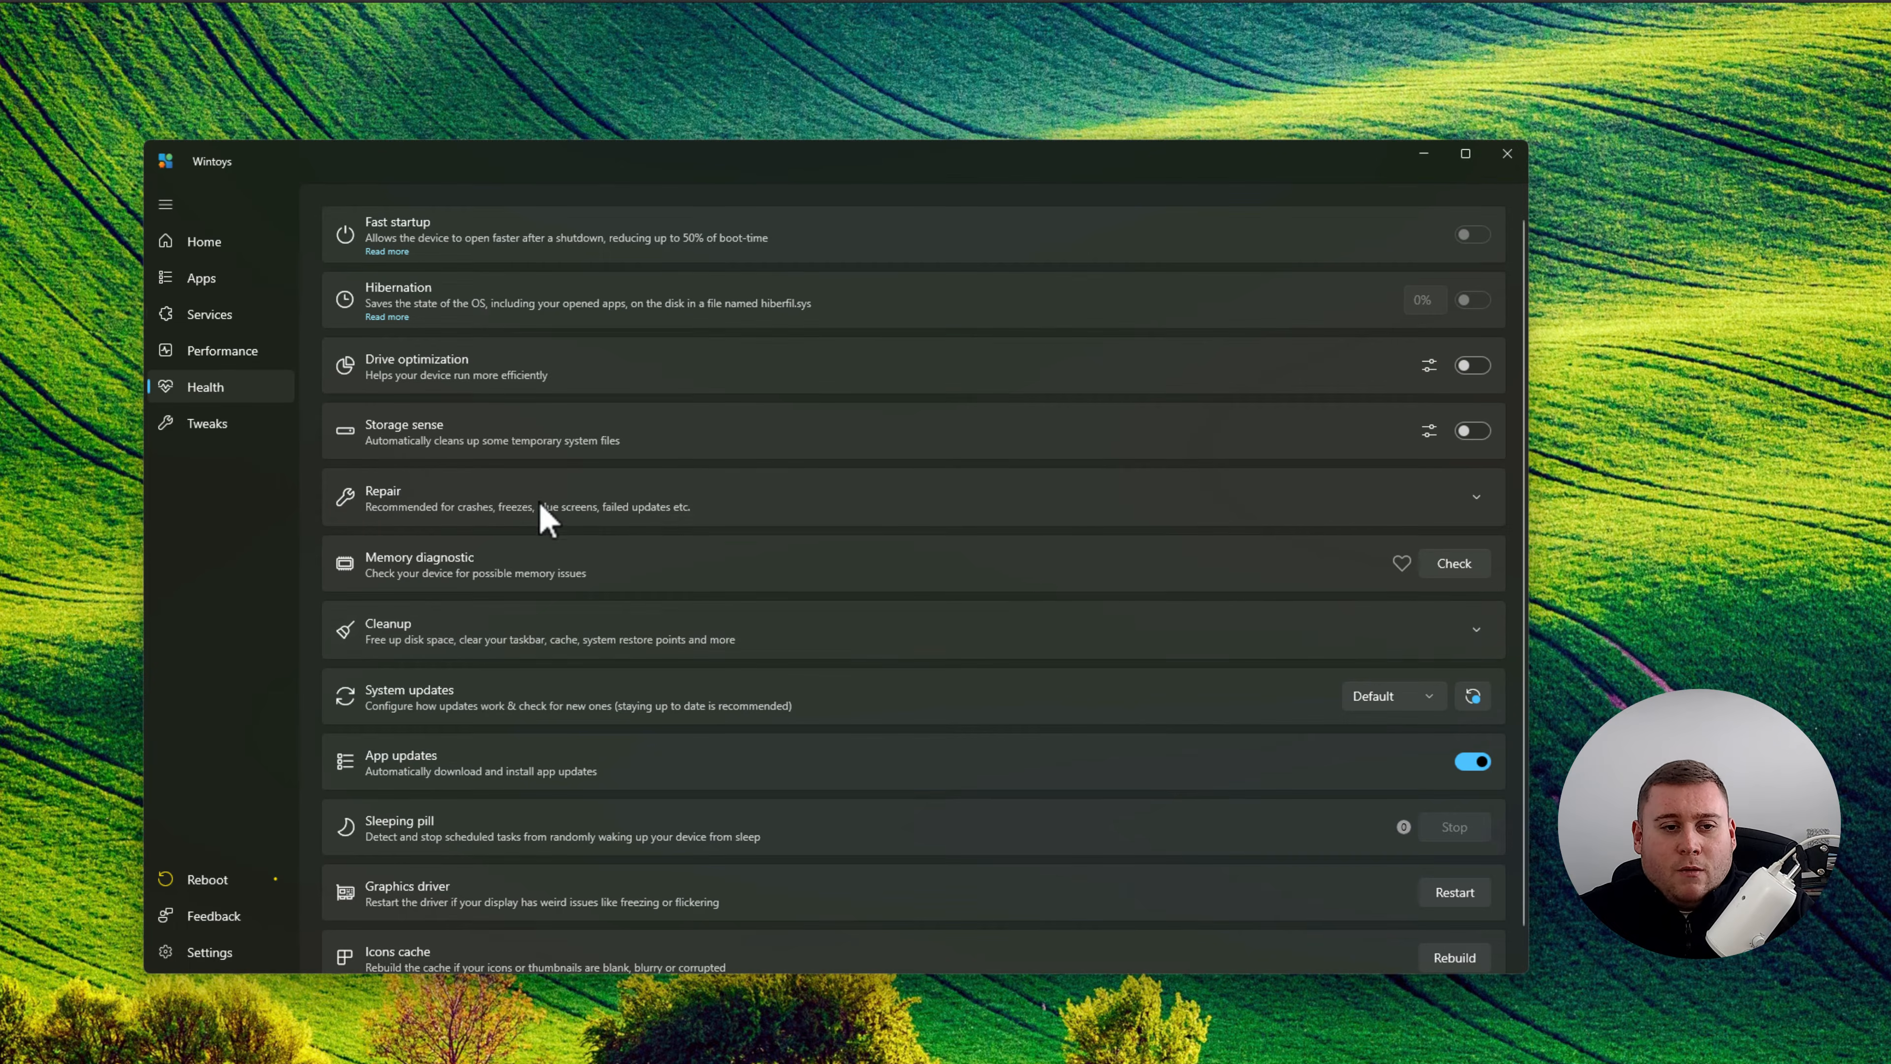
# Select the SFC (System File Checker) tool in the Repair options and collapse the section.
pyautogui.click(858, 510)
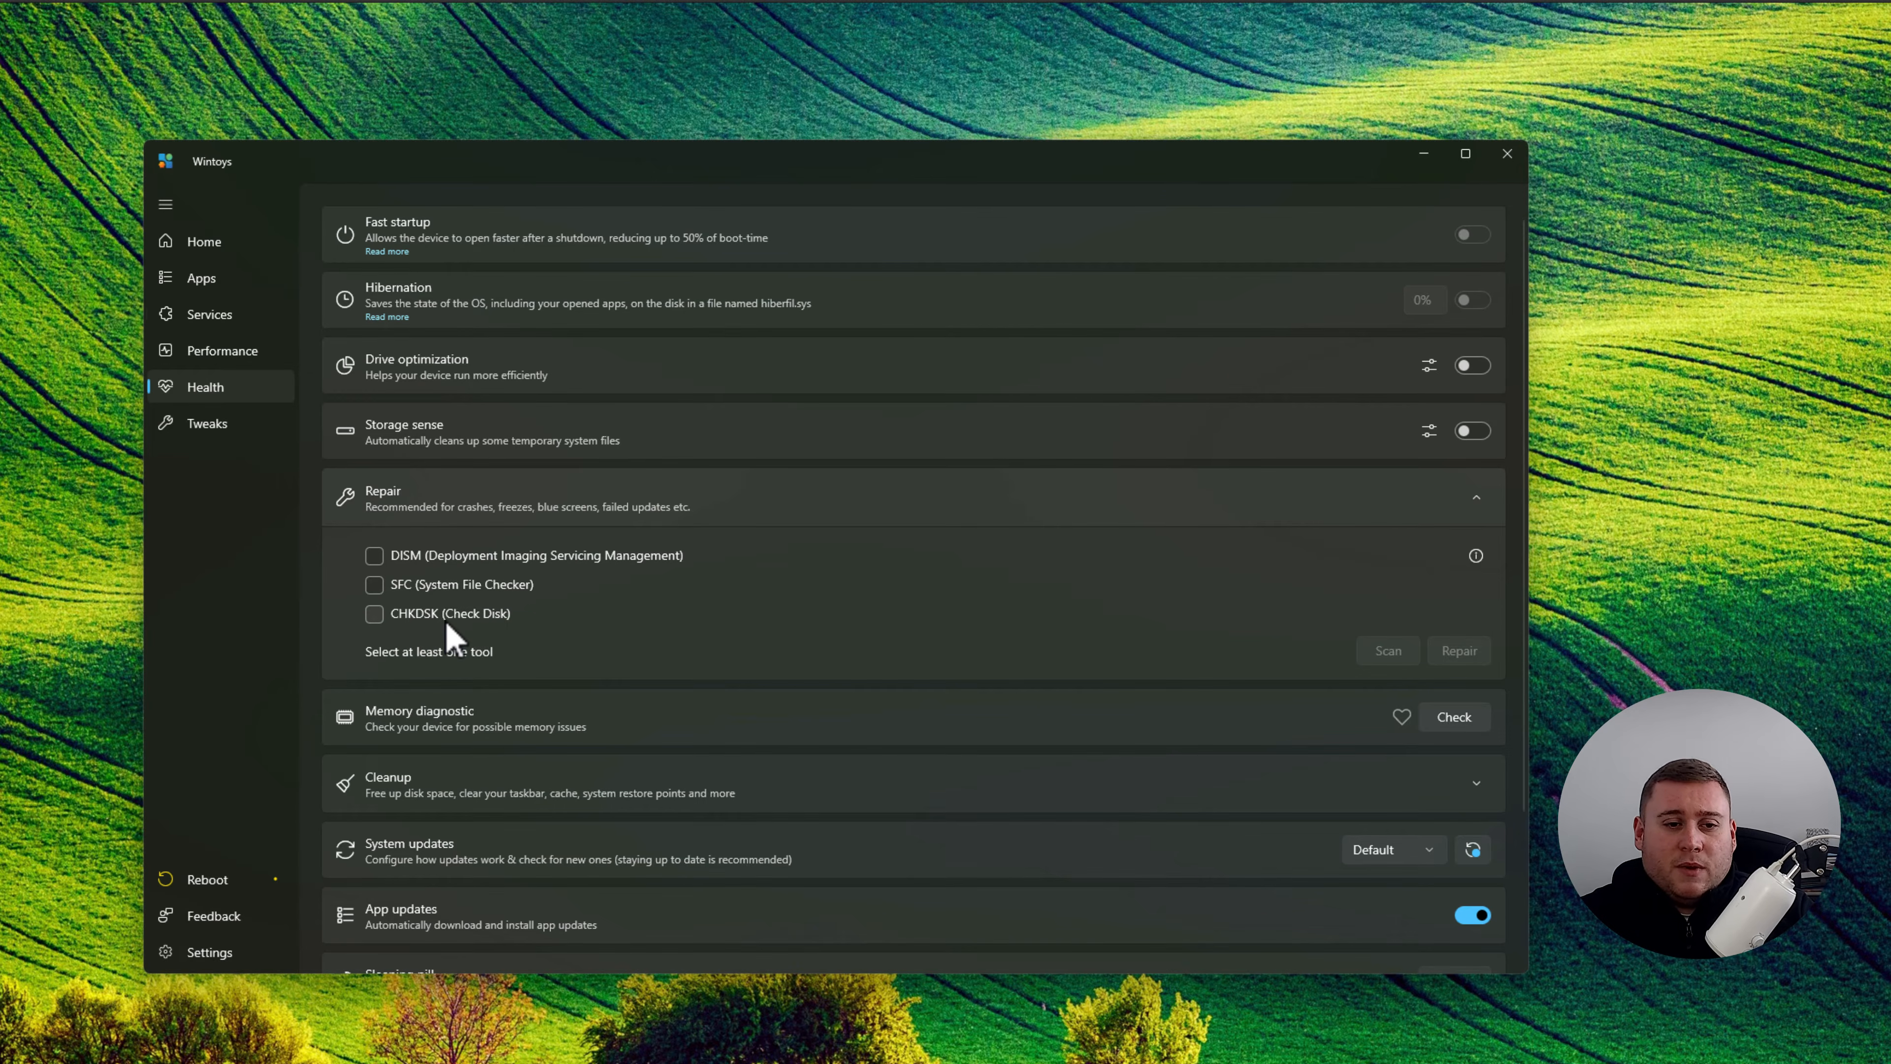
pyautogui.click(374, 585)
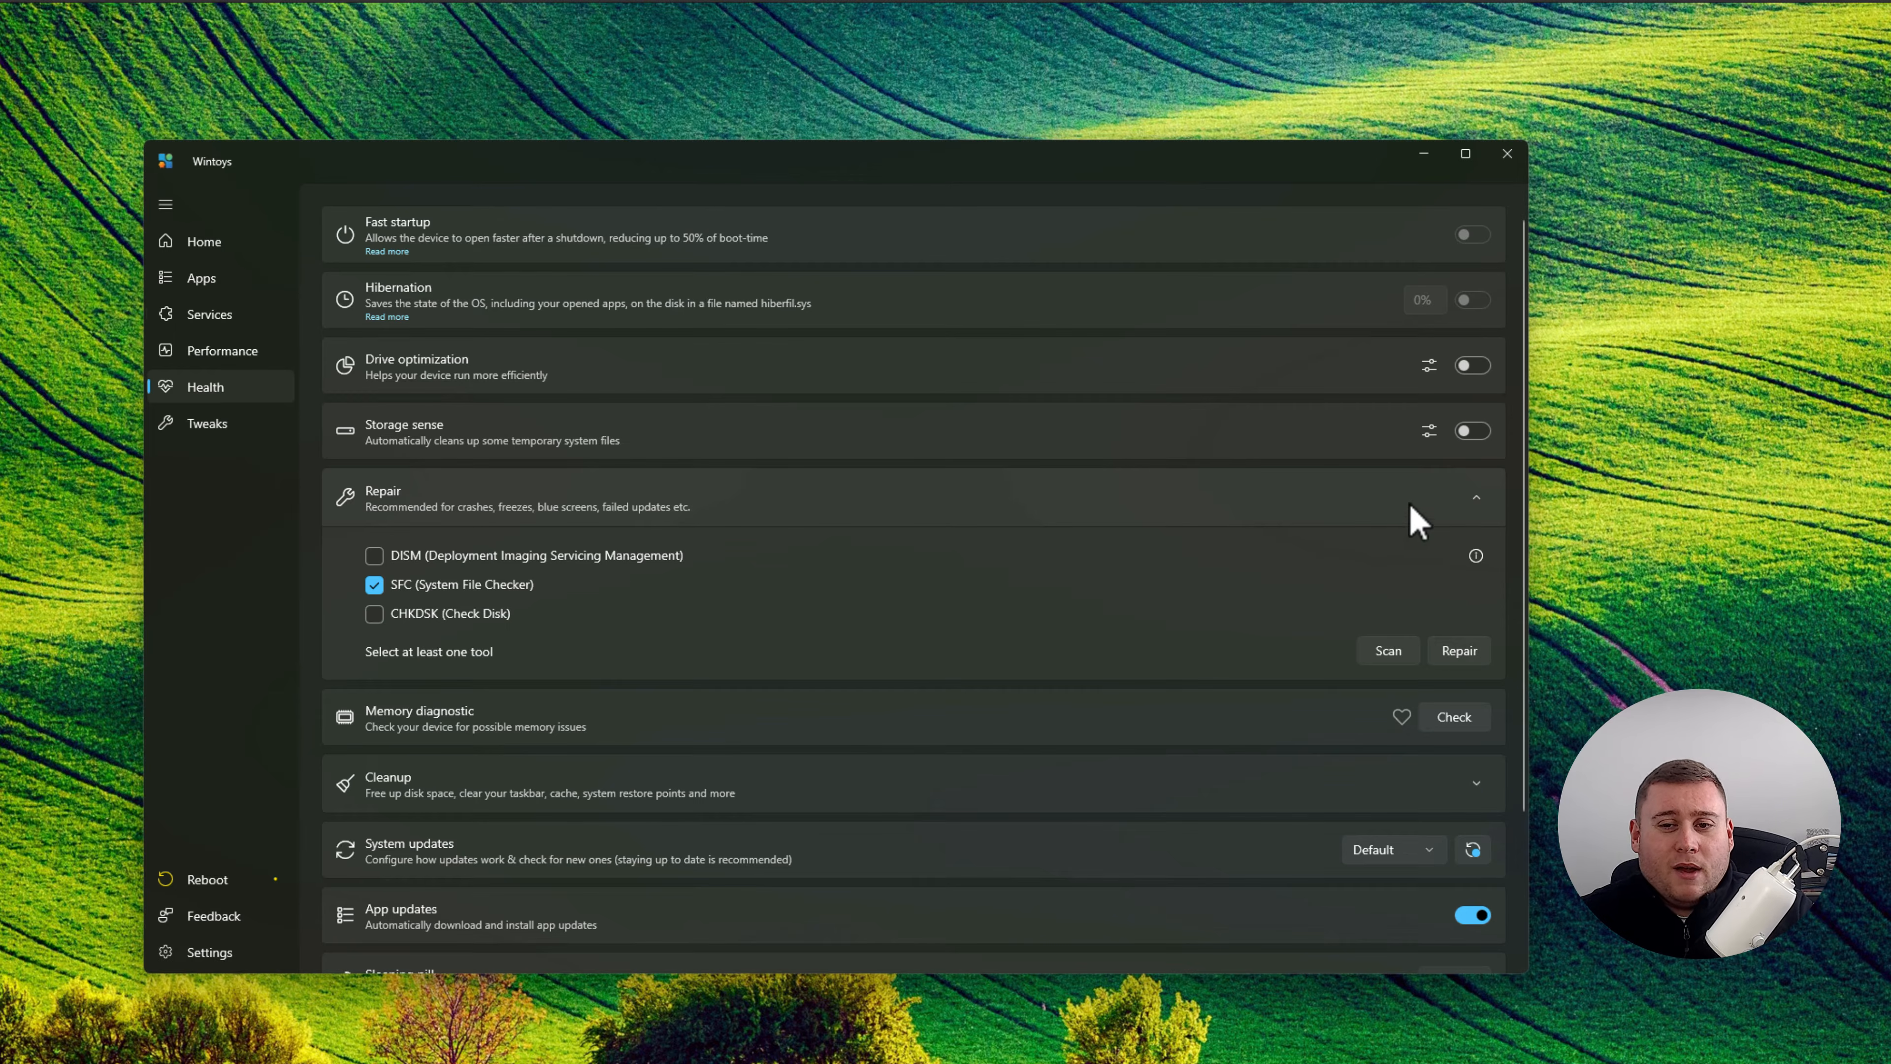
pyautogui.click(1475, 494)
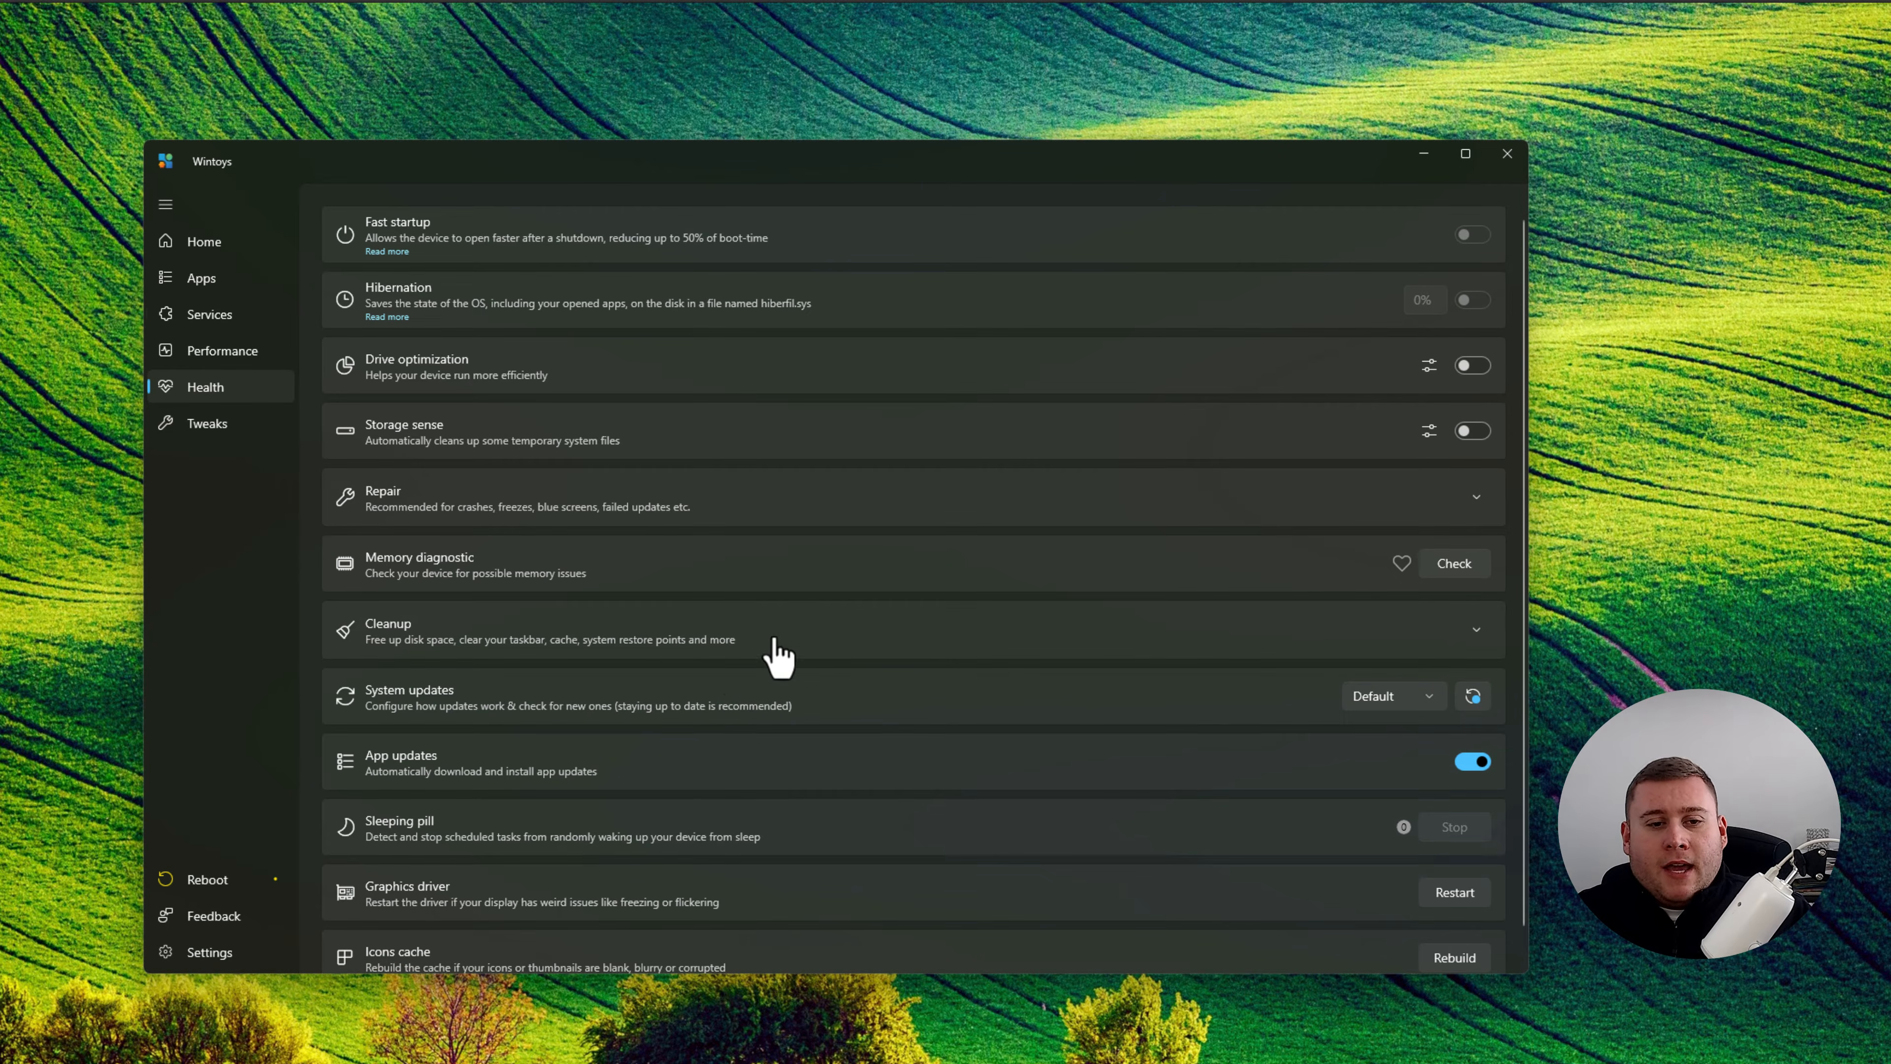
# Flush the DNS cache from the Cleanup options and check the System restore cleanup entry.
pyautogui.click(802, 626)
pyautogui.click(801, 633)
pyautogui.click(417, 640)
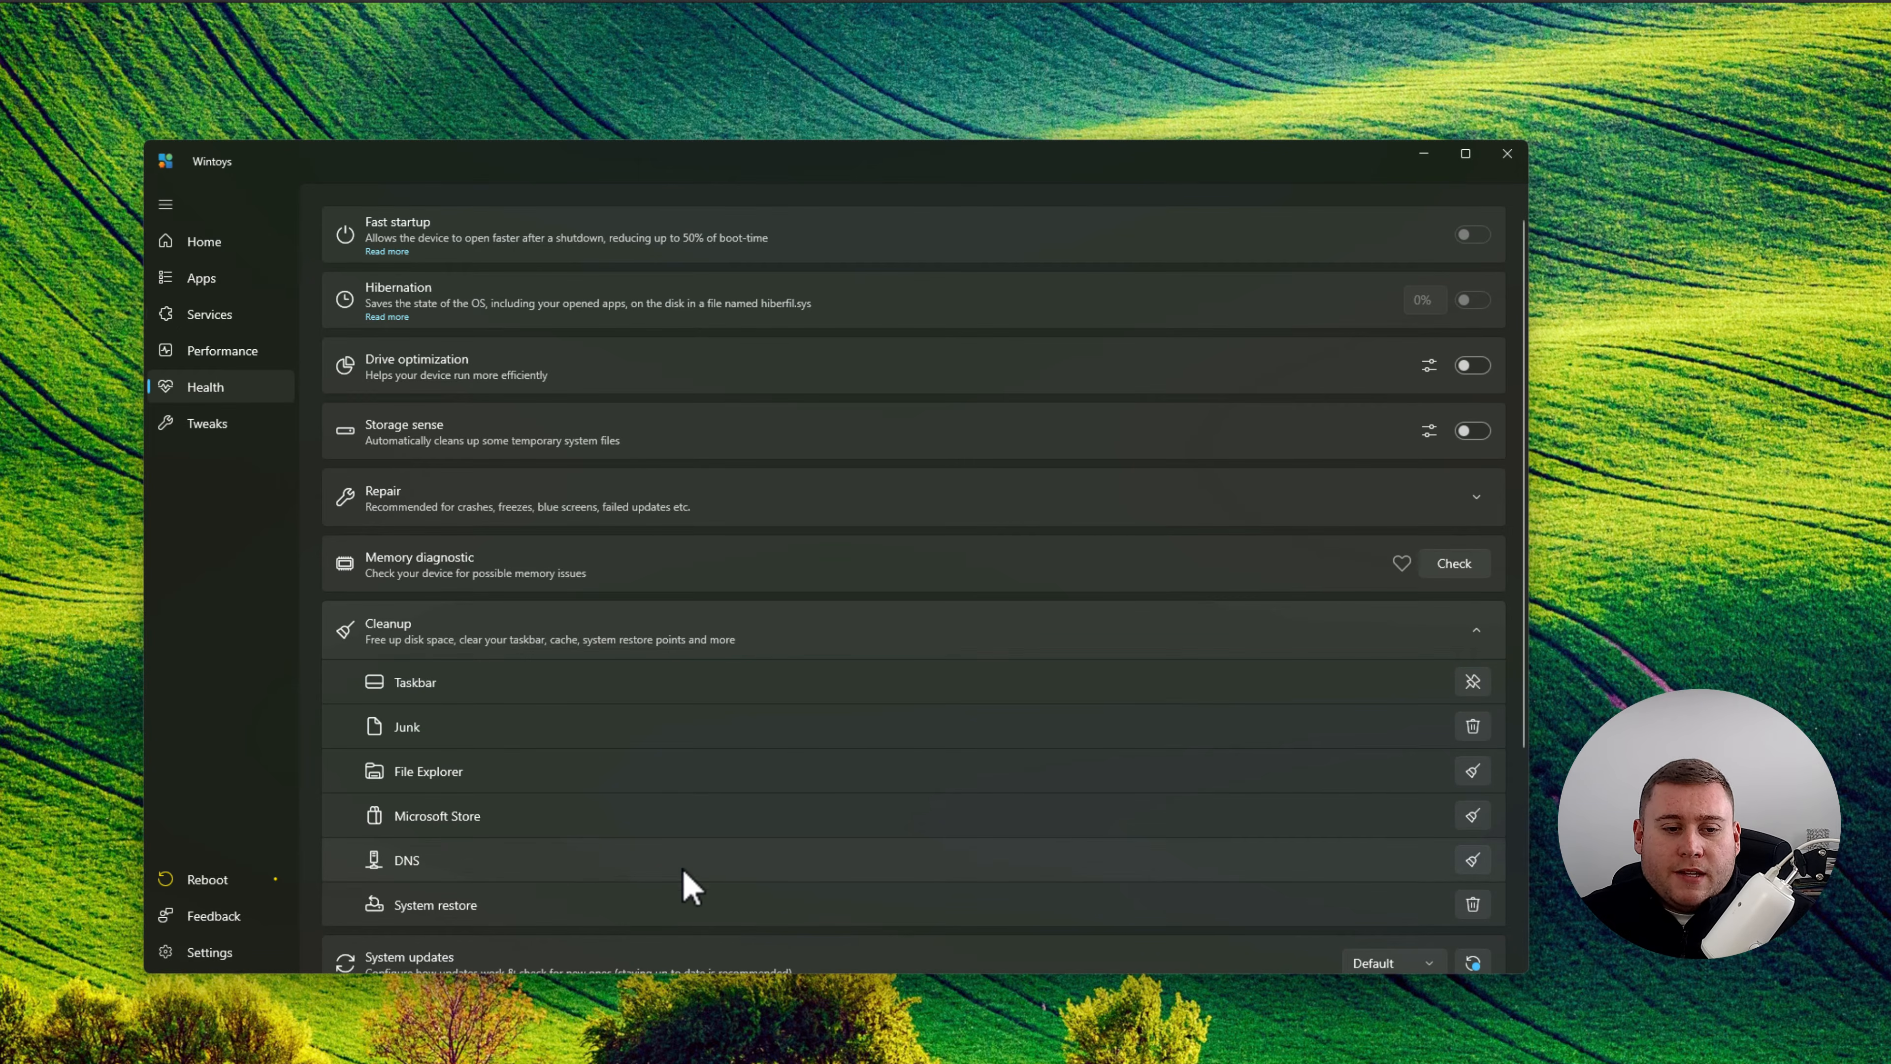
pyautogui.click(1470, 860)
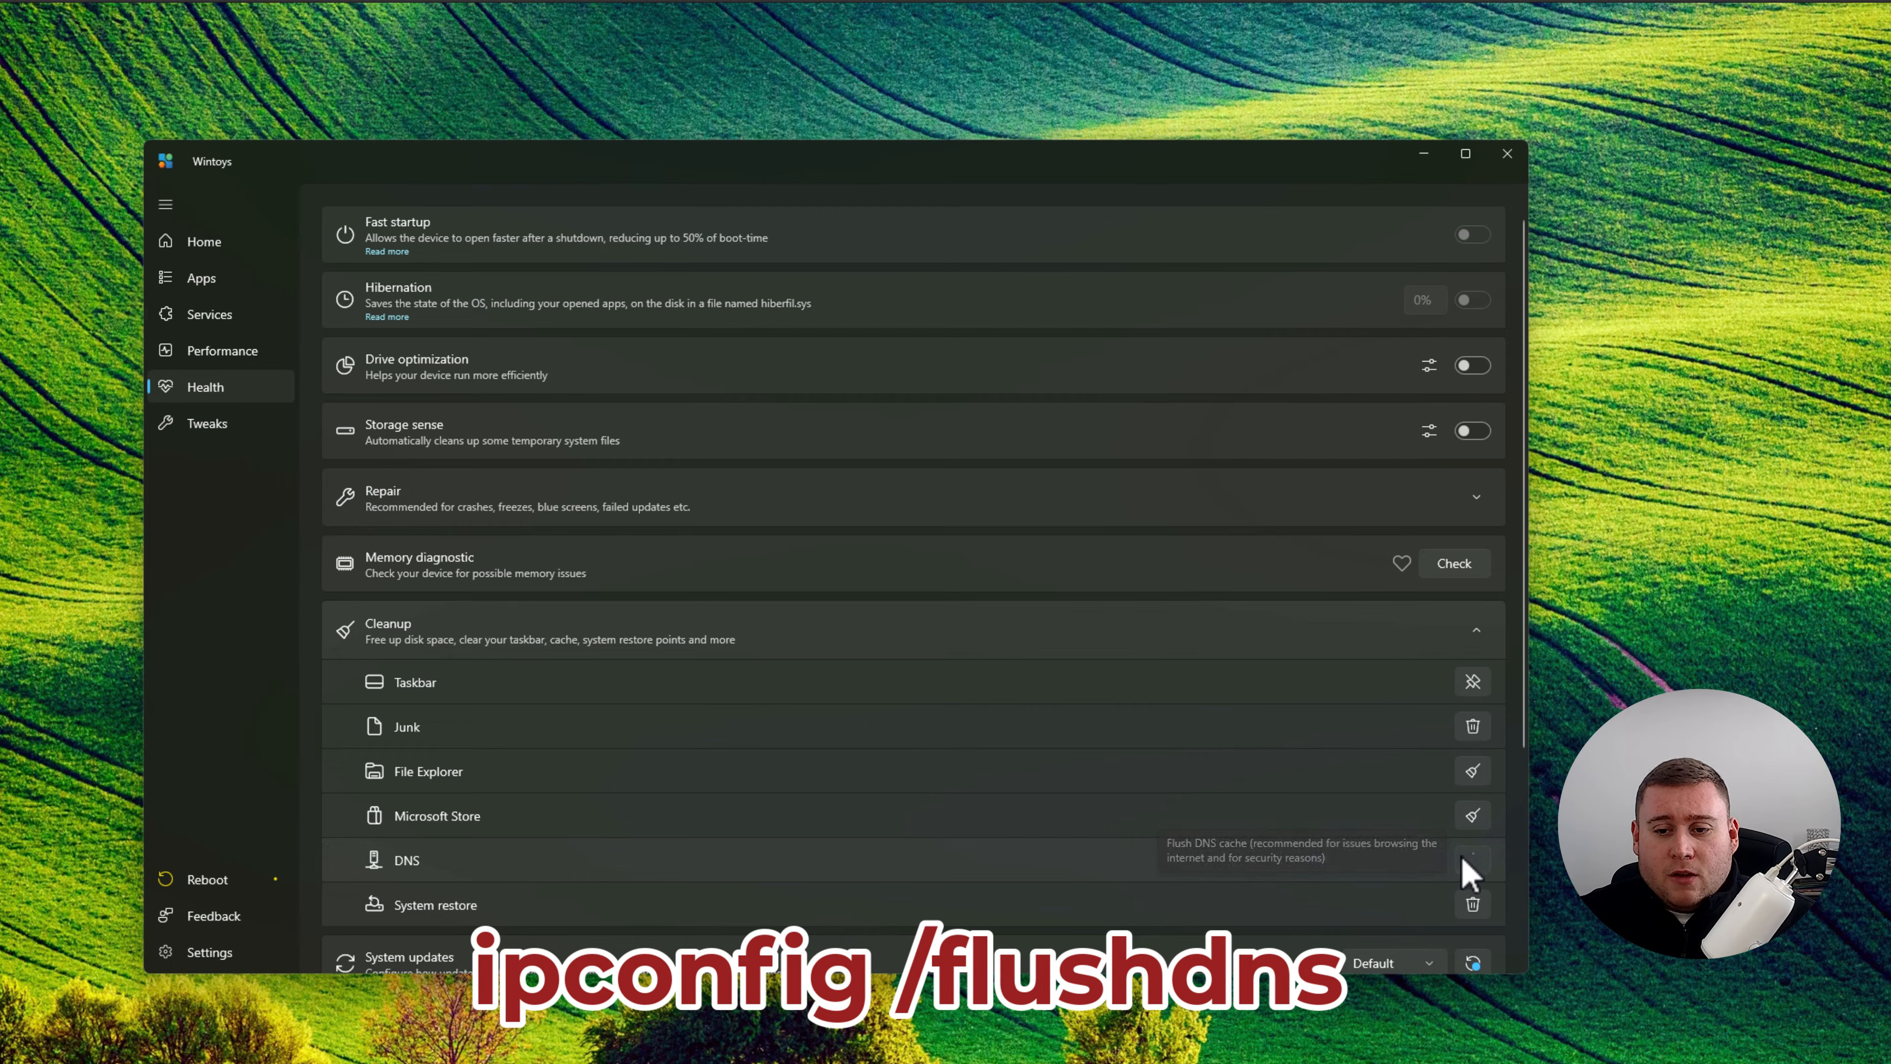
pyautogui.click(774, 618)
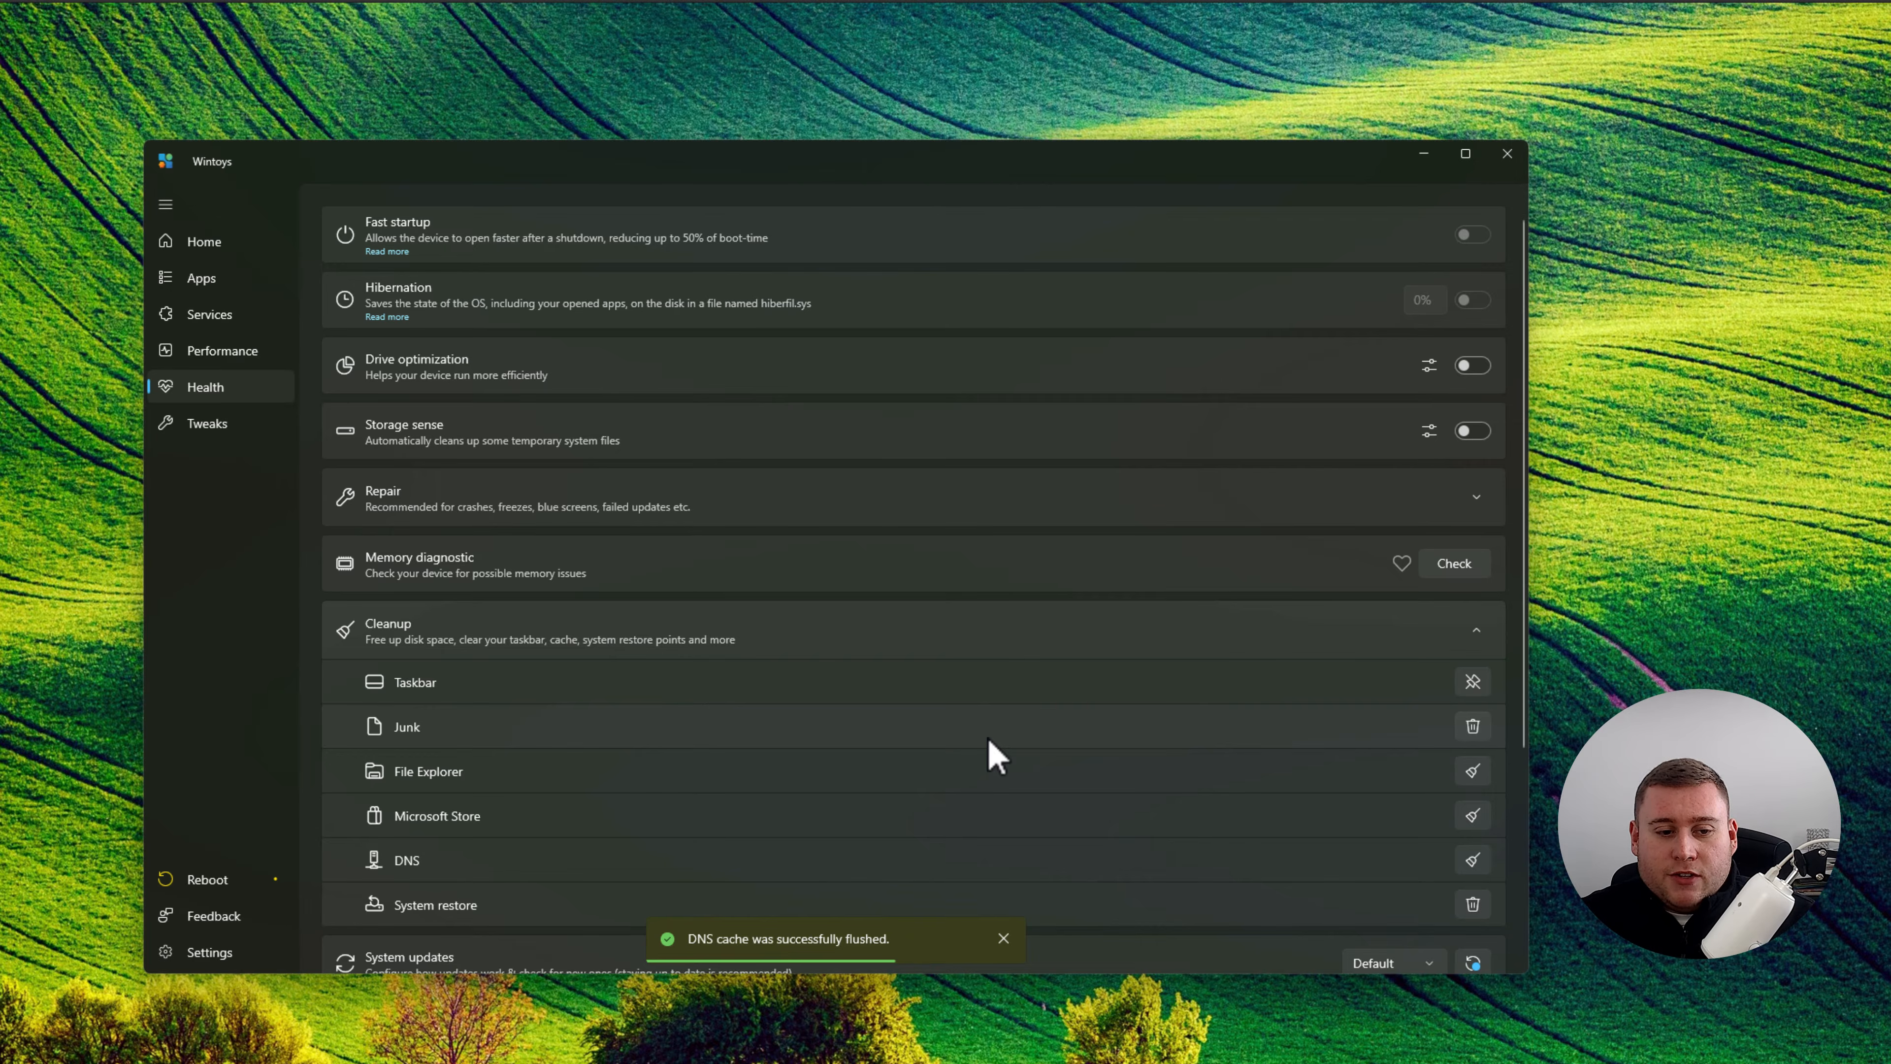
pyautogui.scroll(-3, 990, 737)
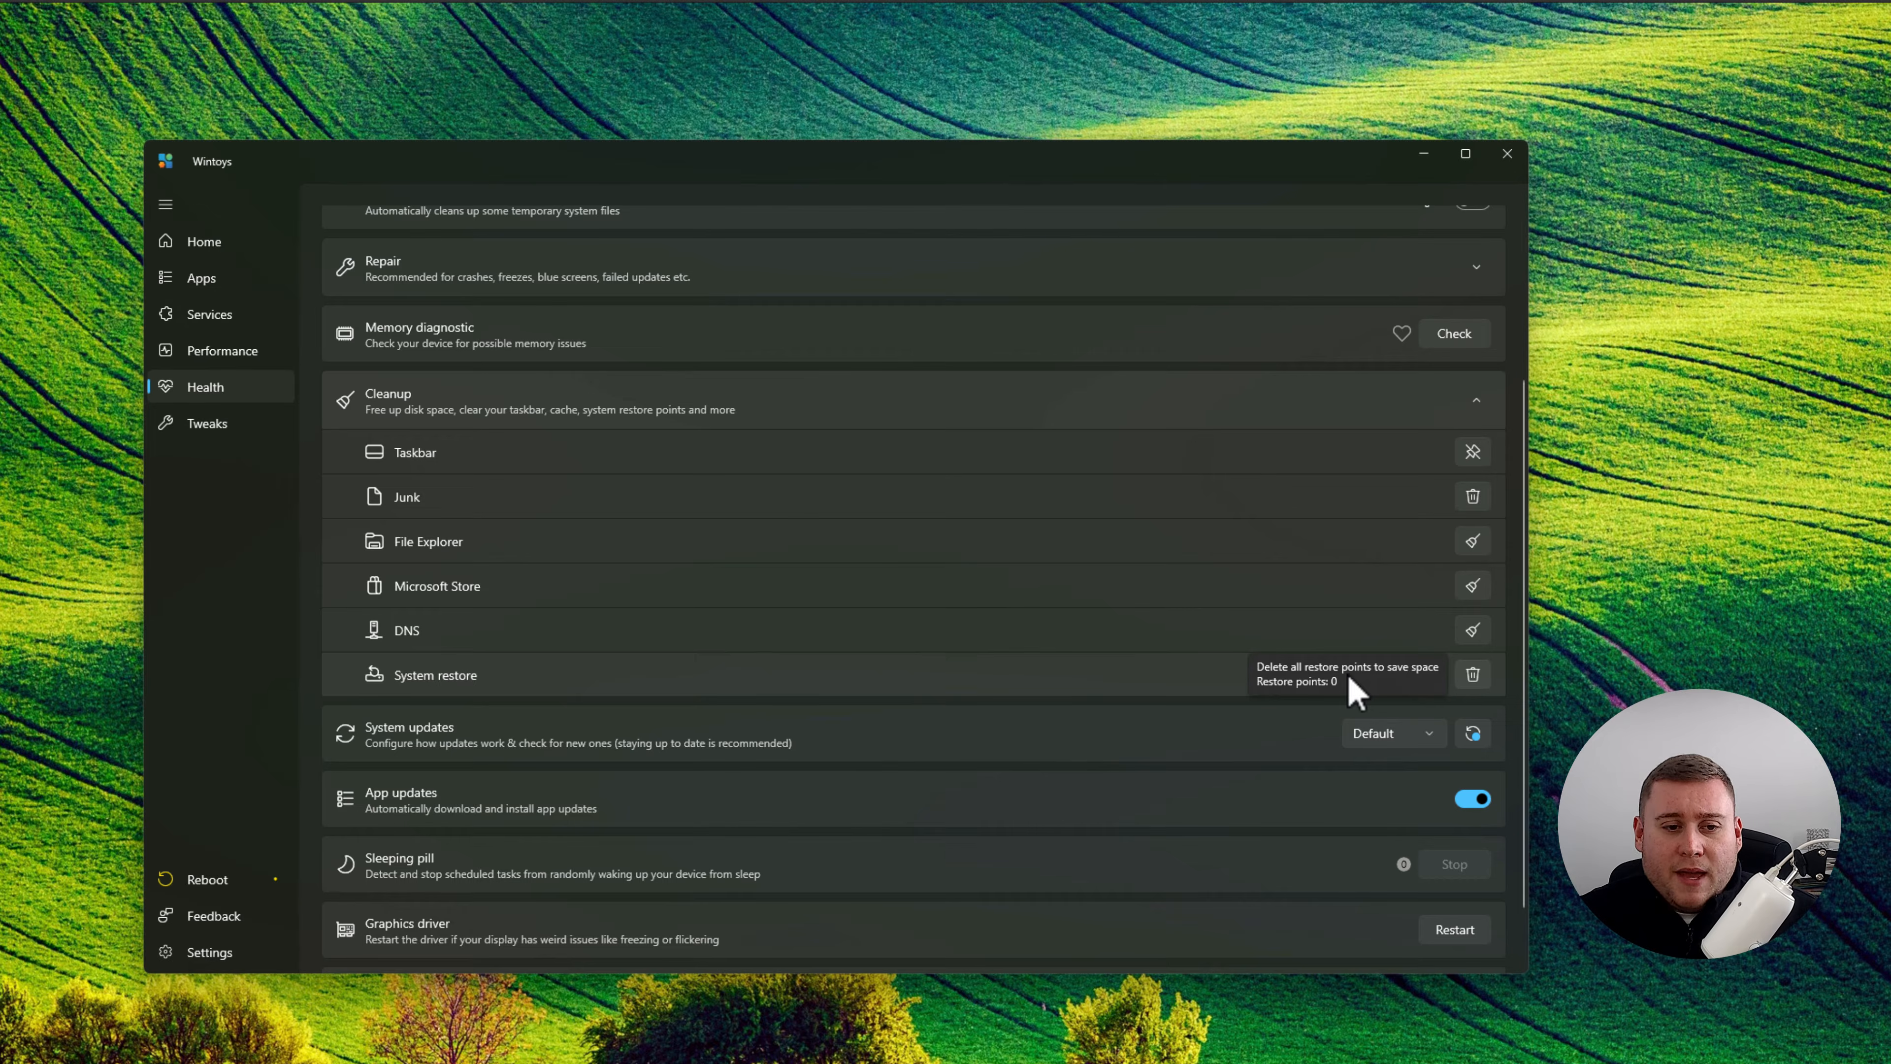
# Check the System updates modes without changing the selection, and turn off automatic App updates in the health settings.
pyautogui.scroll(-1, 822, 481)
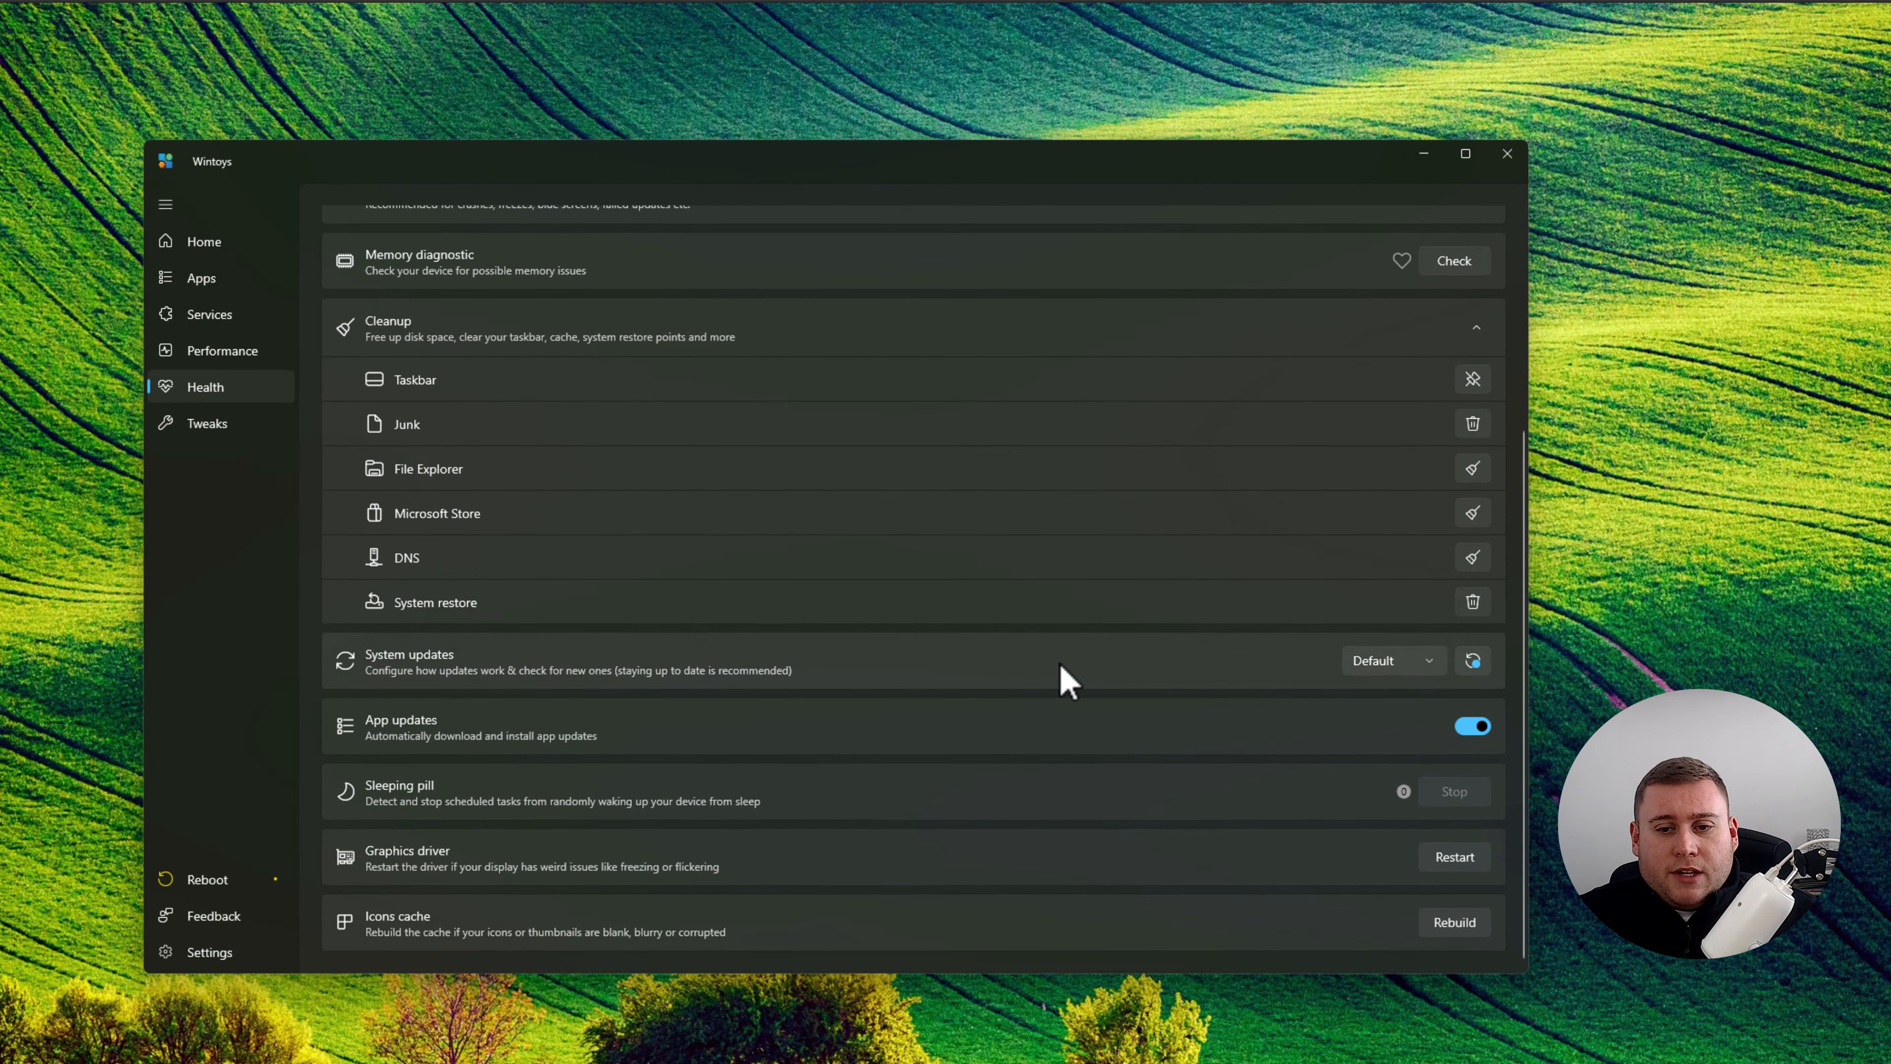
pyautogui.click(1403, 665)
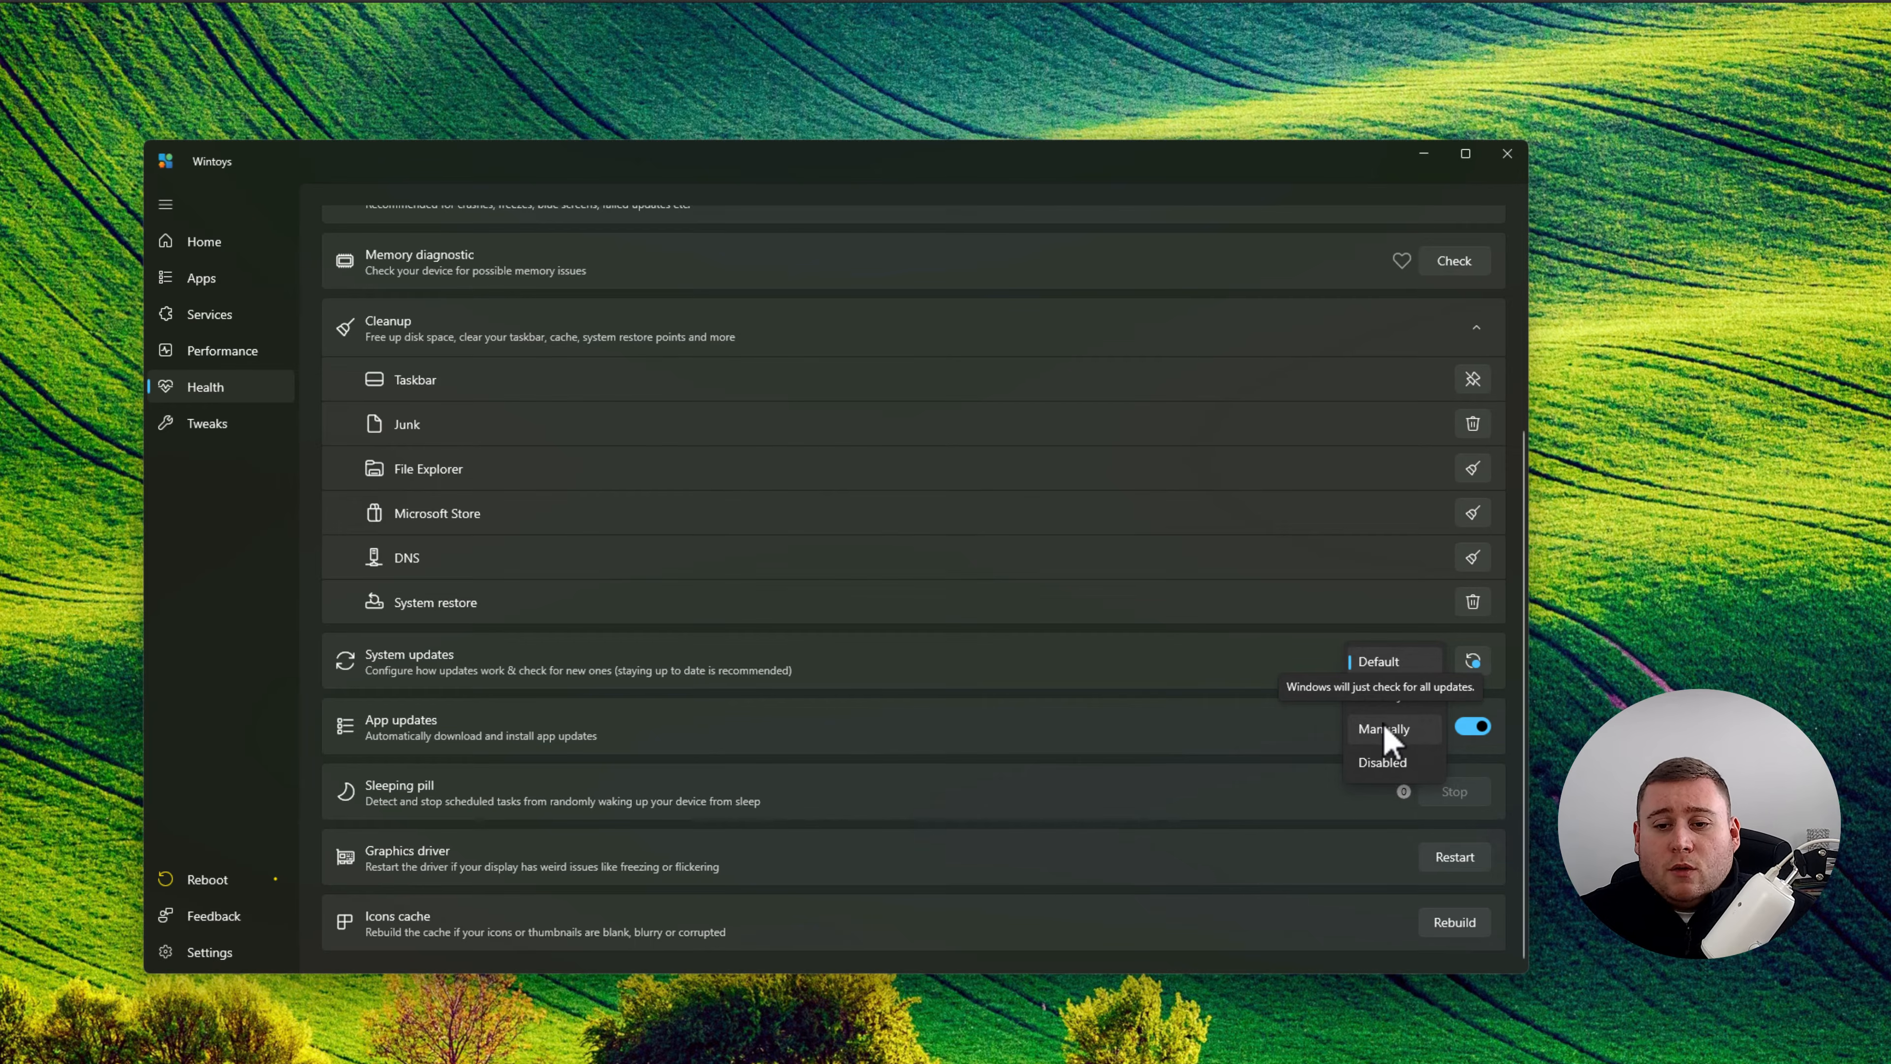
pyautogui.click(1150, 645)
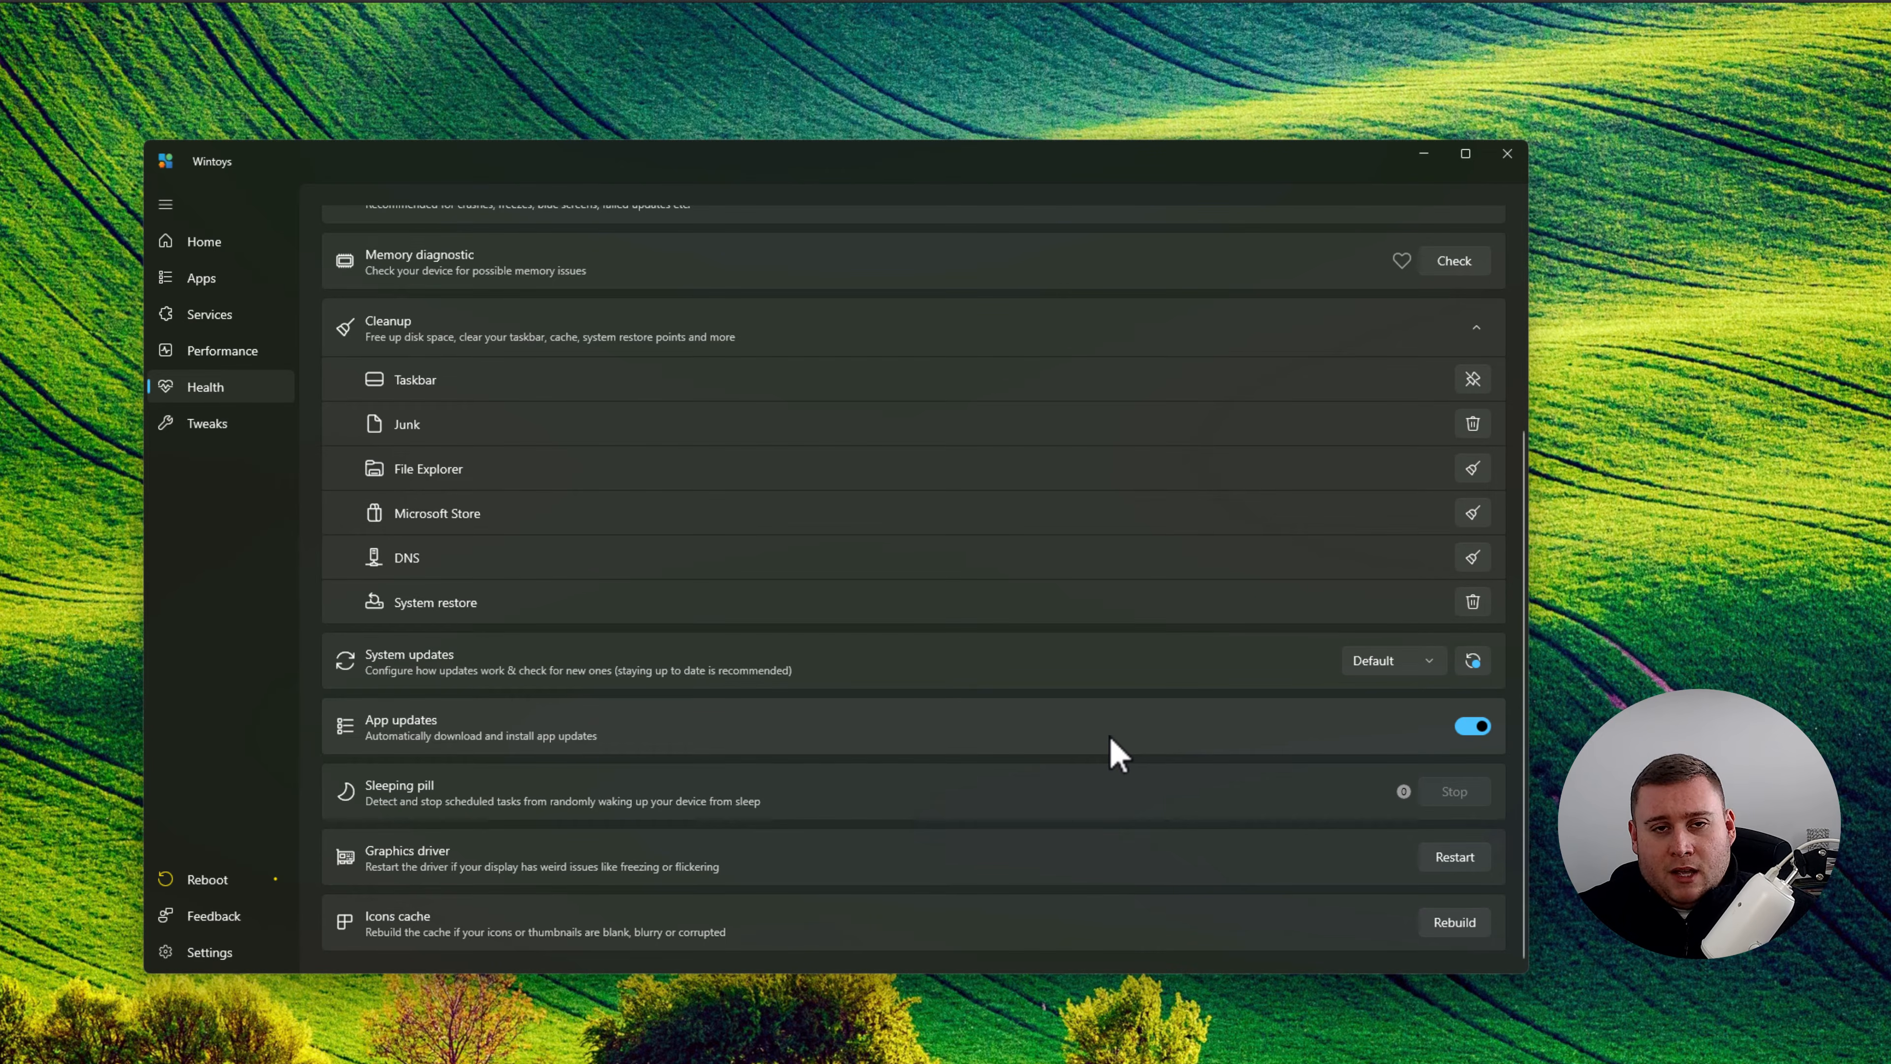
pyautogui.click(1471, 726)
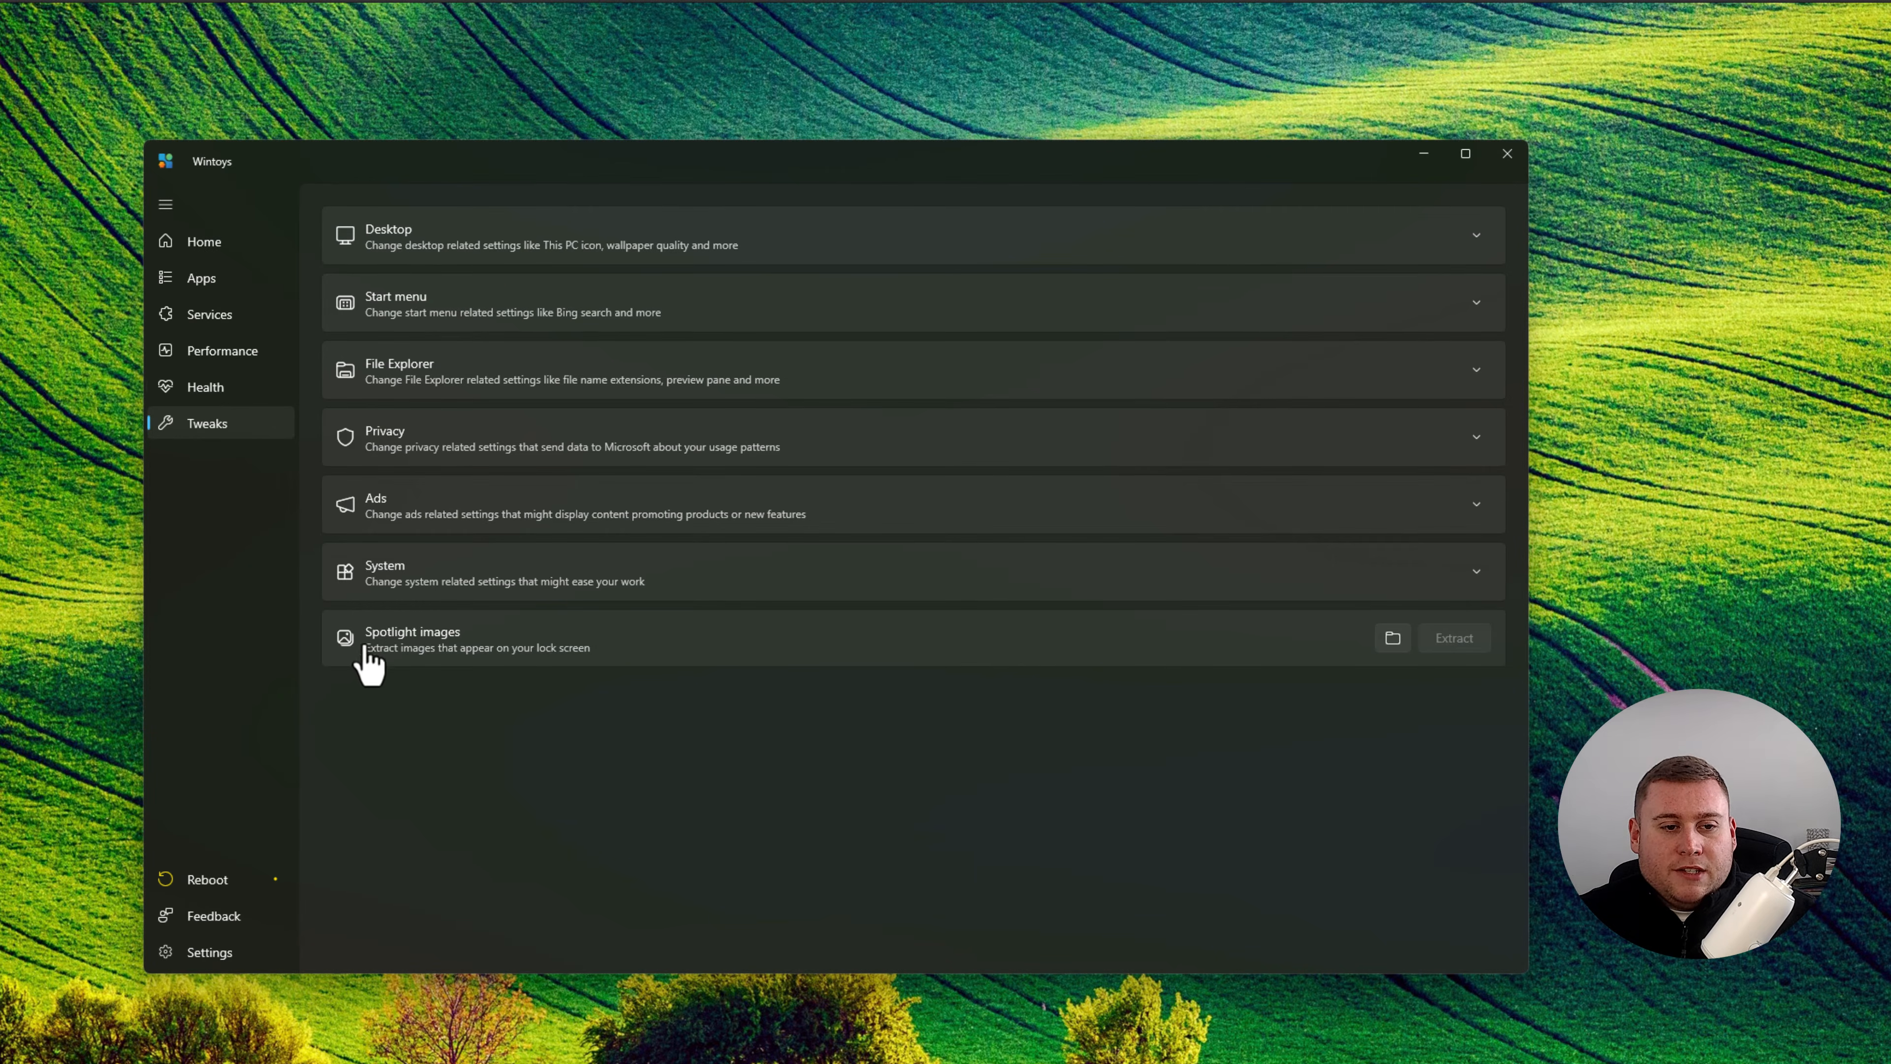
# In the Desktop tweaks, turn on This PC, refresh the desktop and raise Wallpaper quality to its maximum.
pyautogui.click(543, 253)
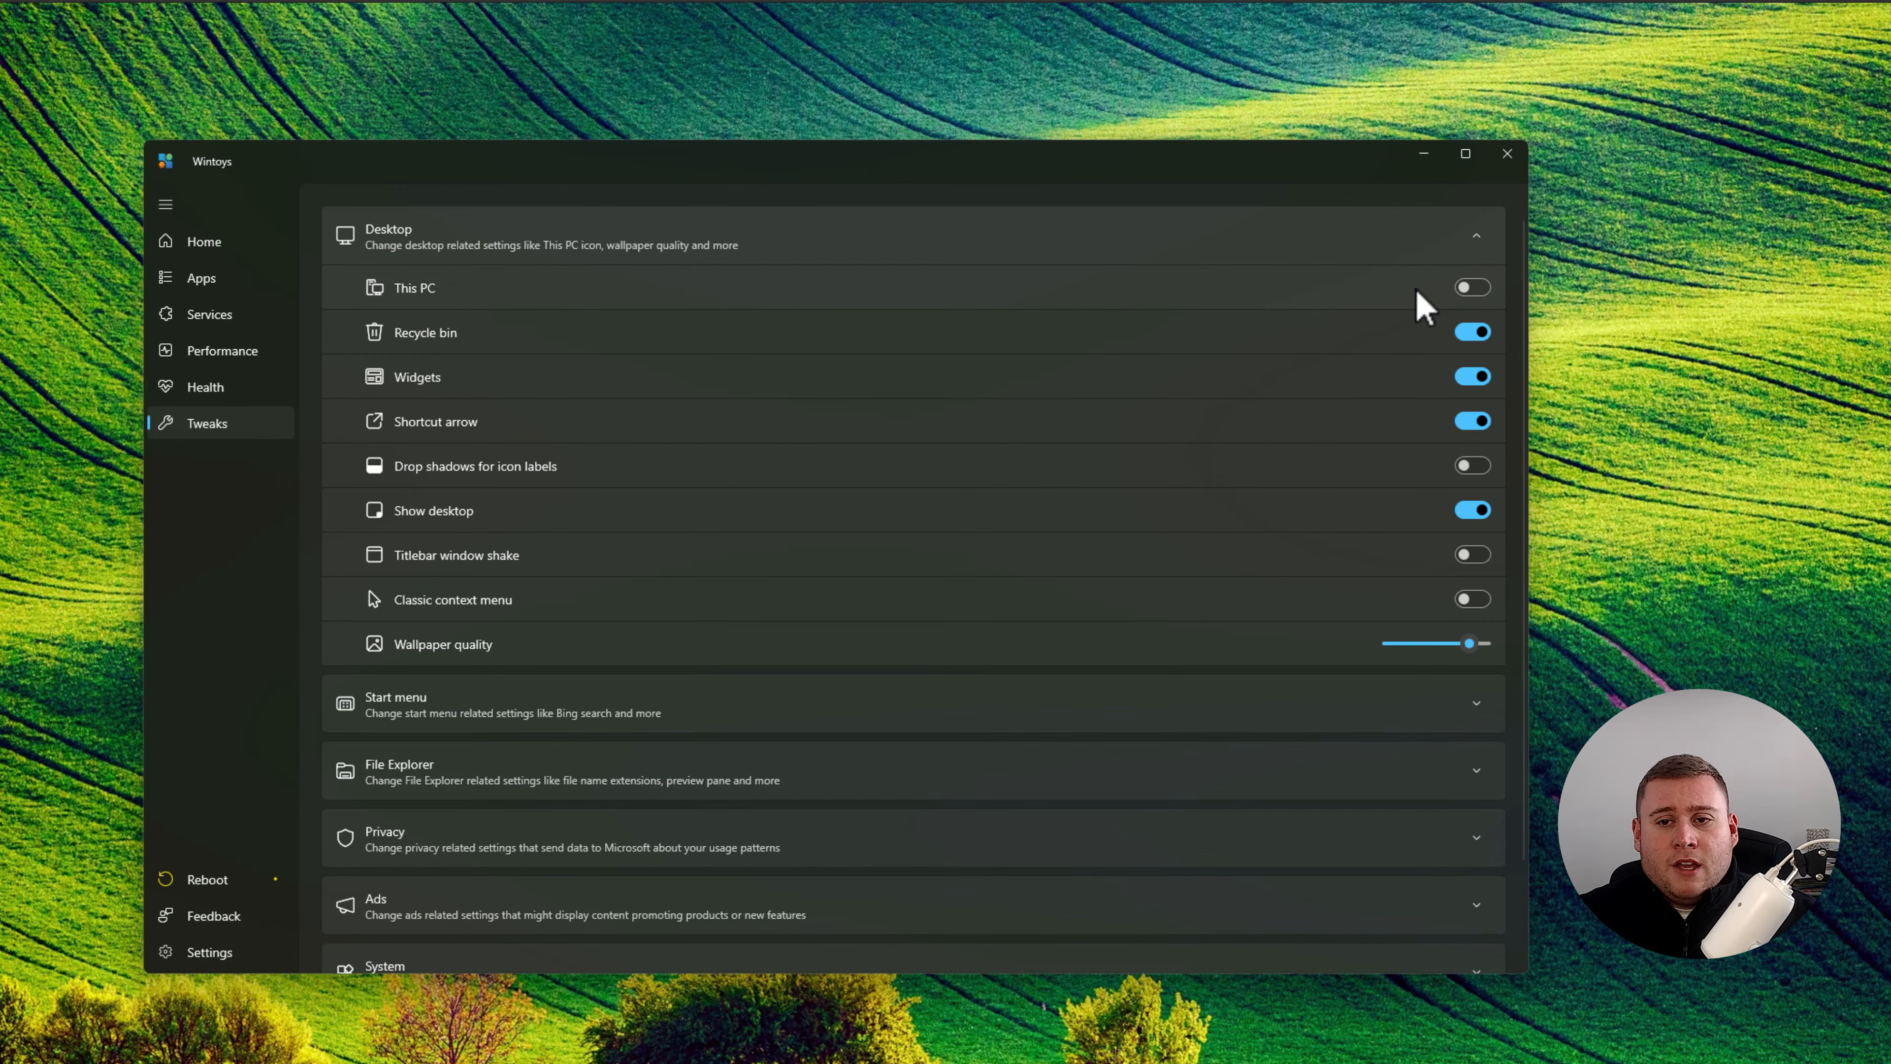
pyautogui.click(1477, 292)
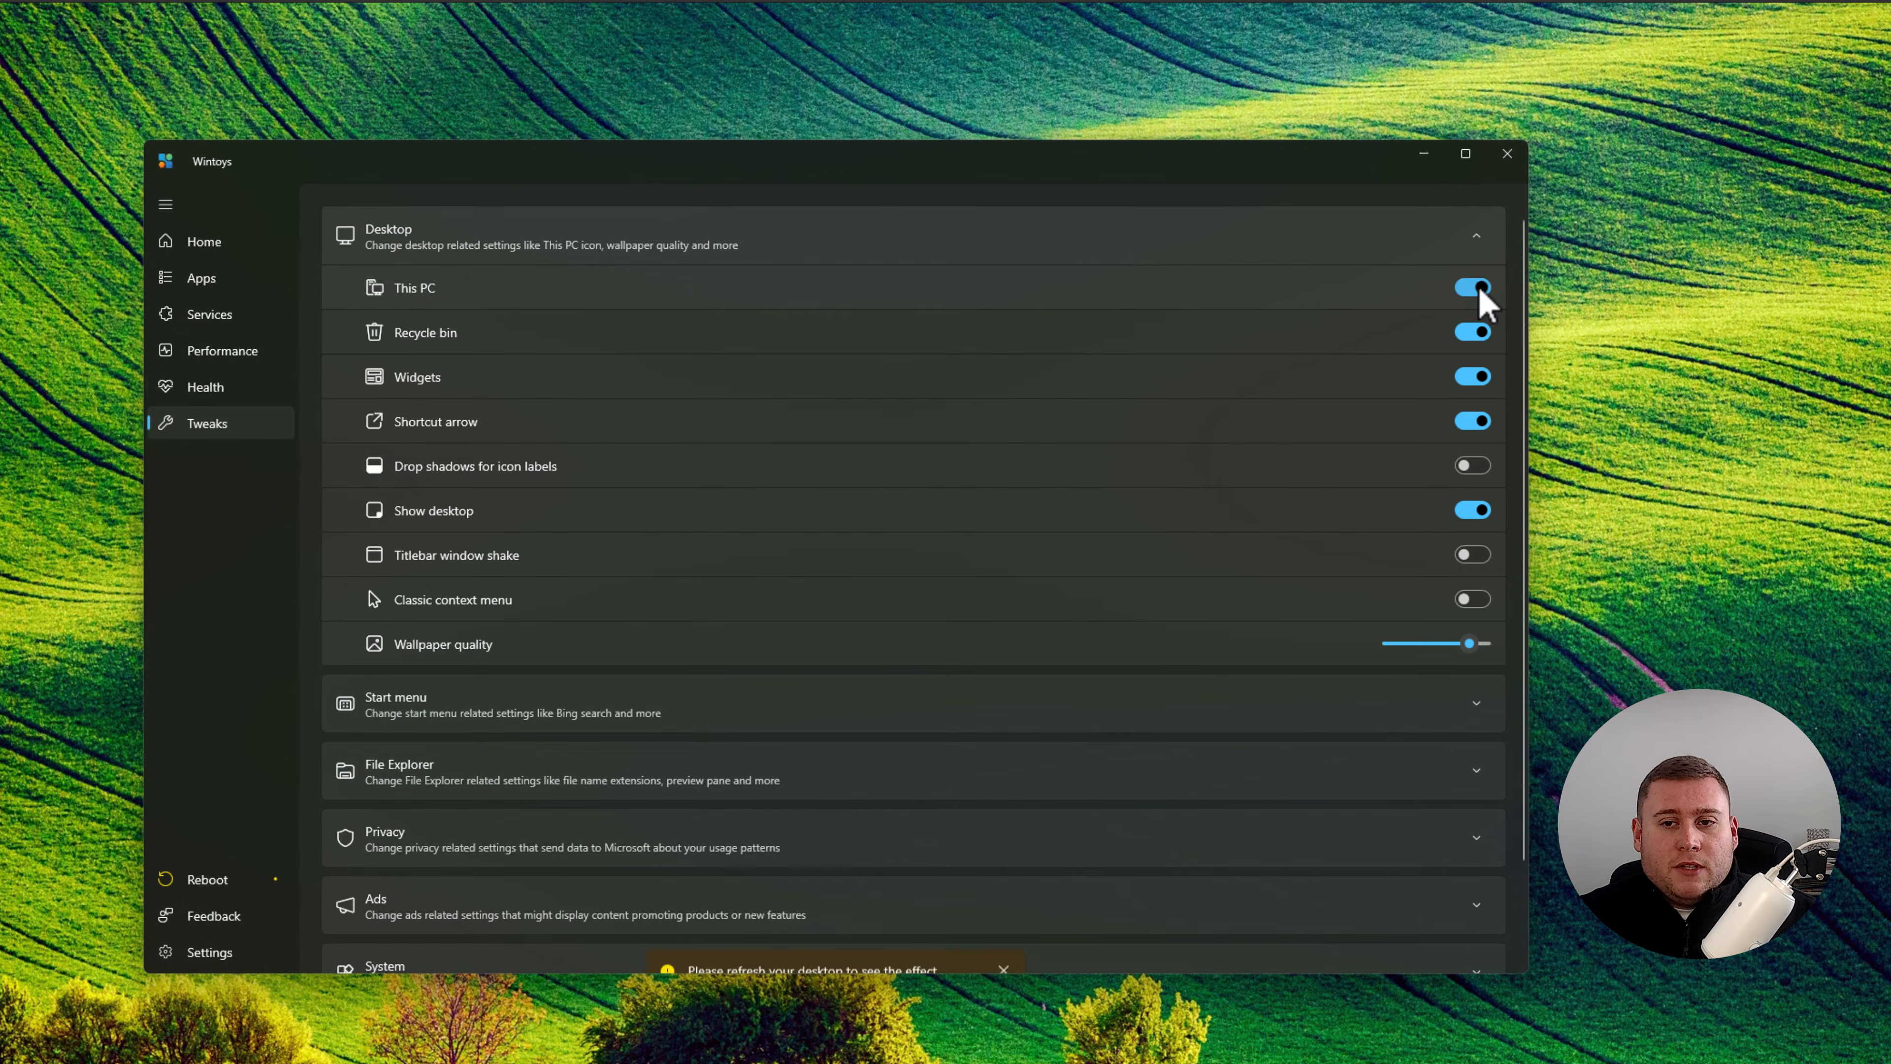
pyautogui.rightClick(1728, 276)
pyautogui.click(1802, 355)
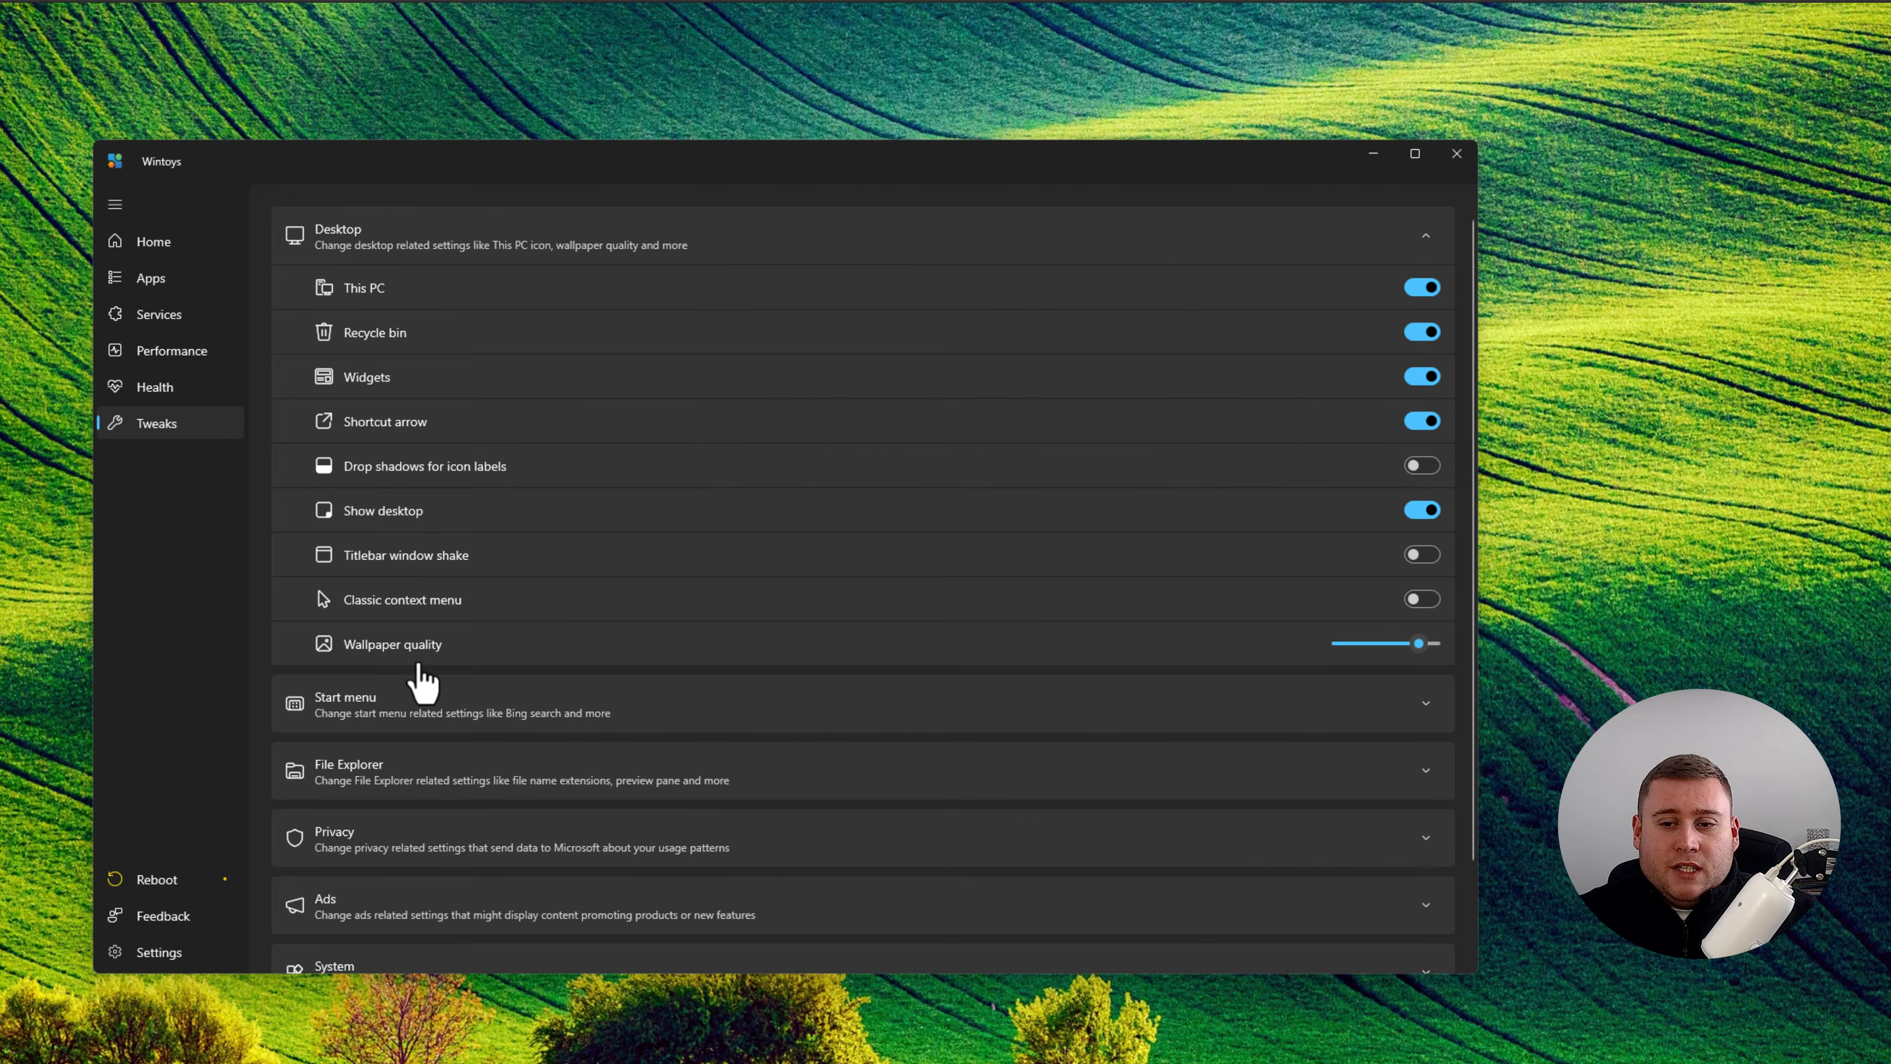
pyautogui.moveTo(1437, 642)
pyautogui.mouseDown()
pyautogui.moveTo(1463, 640)
pyautogui.moveTo(1334, 642)
pyautogui.moveTo(1463, 641)
pyautogui.mouseUp()
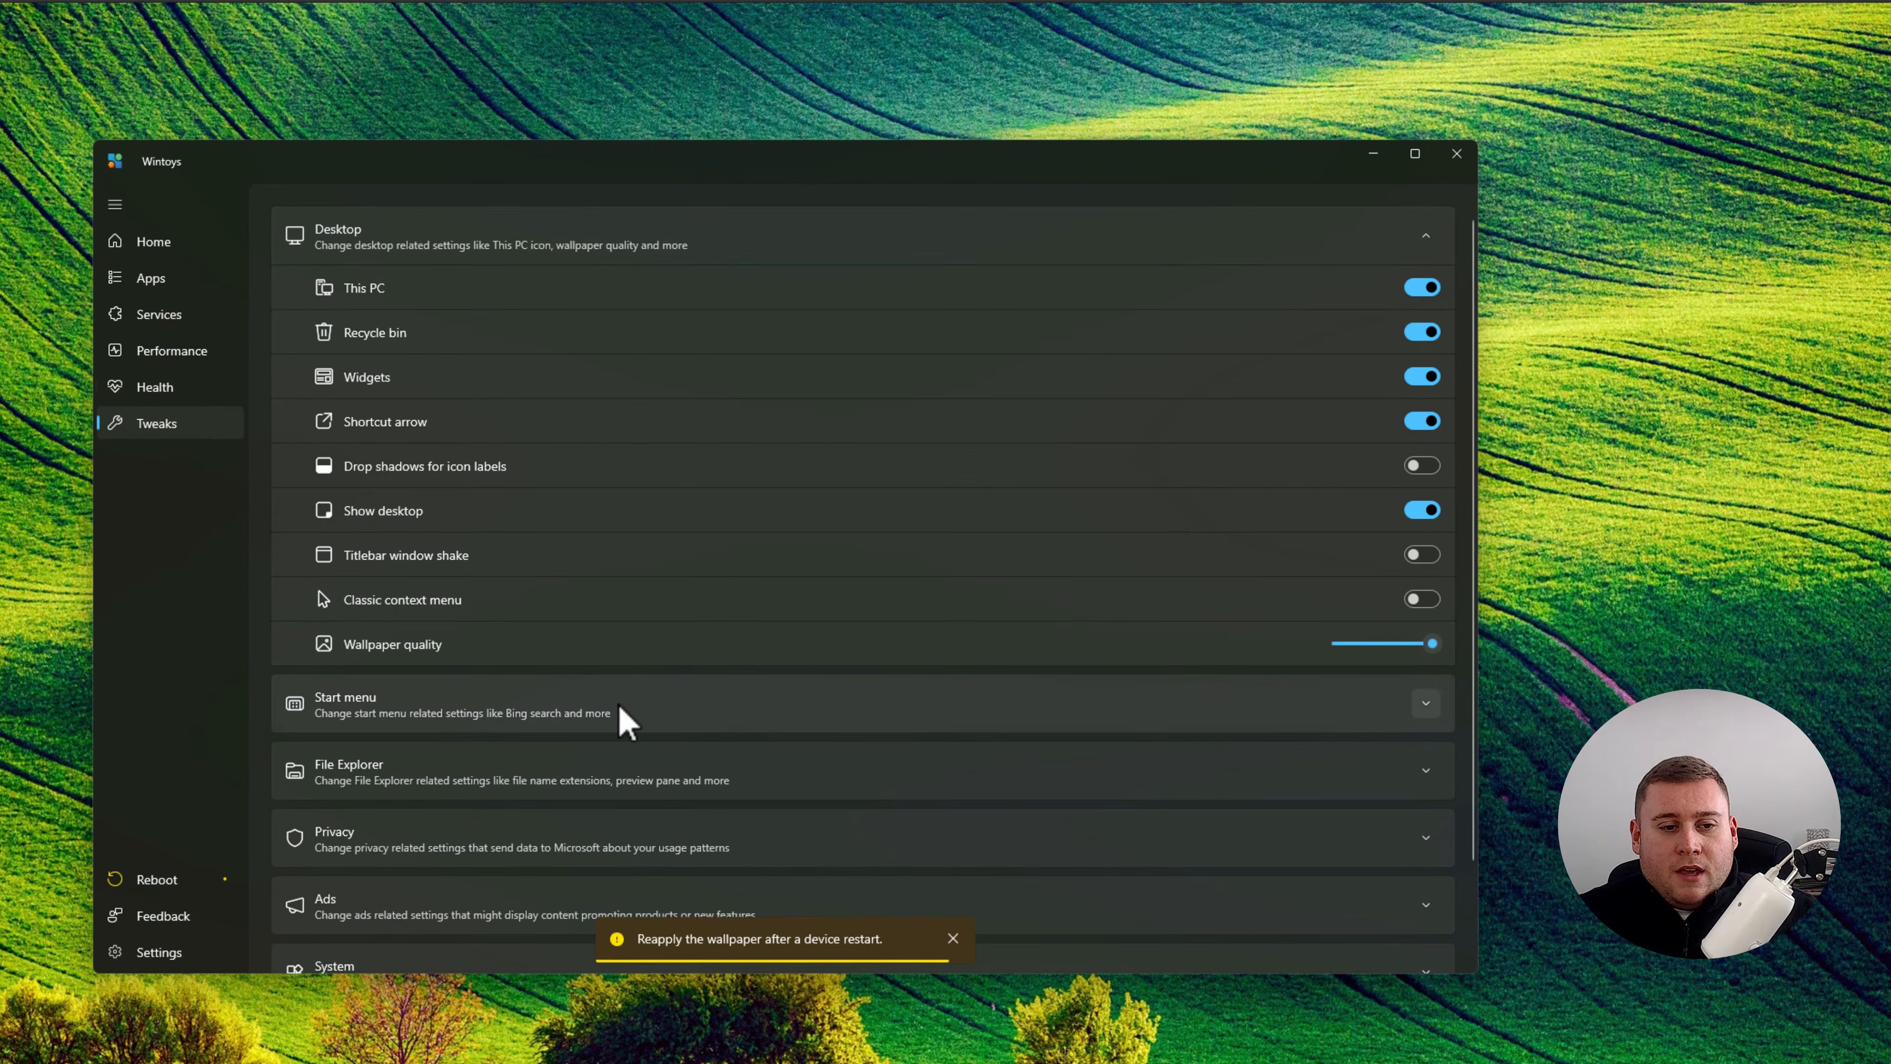
# Turn off Include Bing search results and Autoinstall suggestions in the Start menu tweaks.
pyautogui.click(716, 705)
pyautogui.scroll(-3, 742, 554)
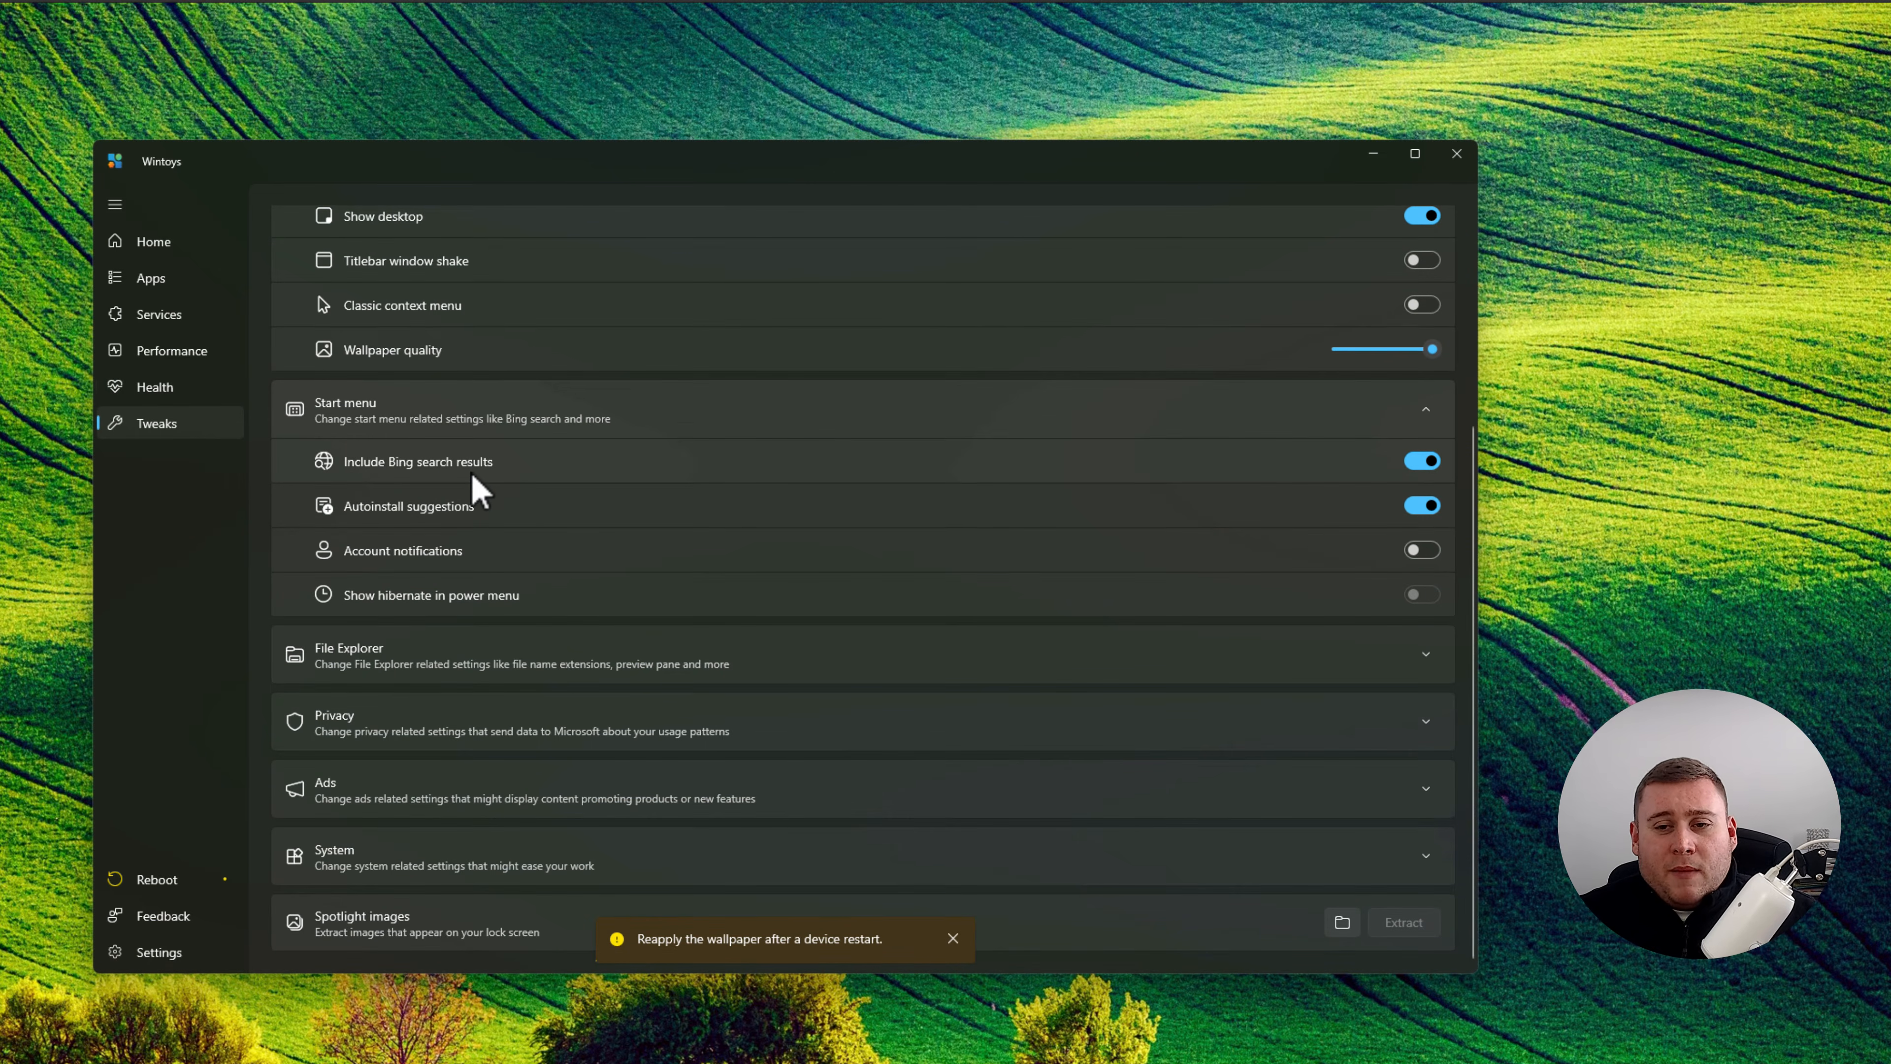
pyautogui.click(1423, 463)
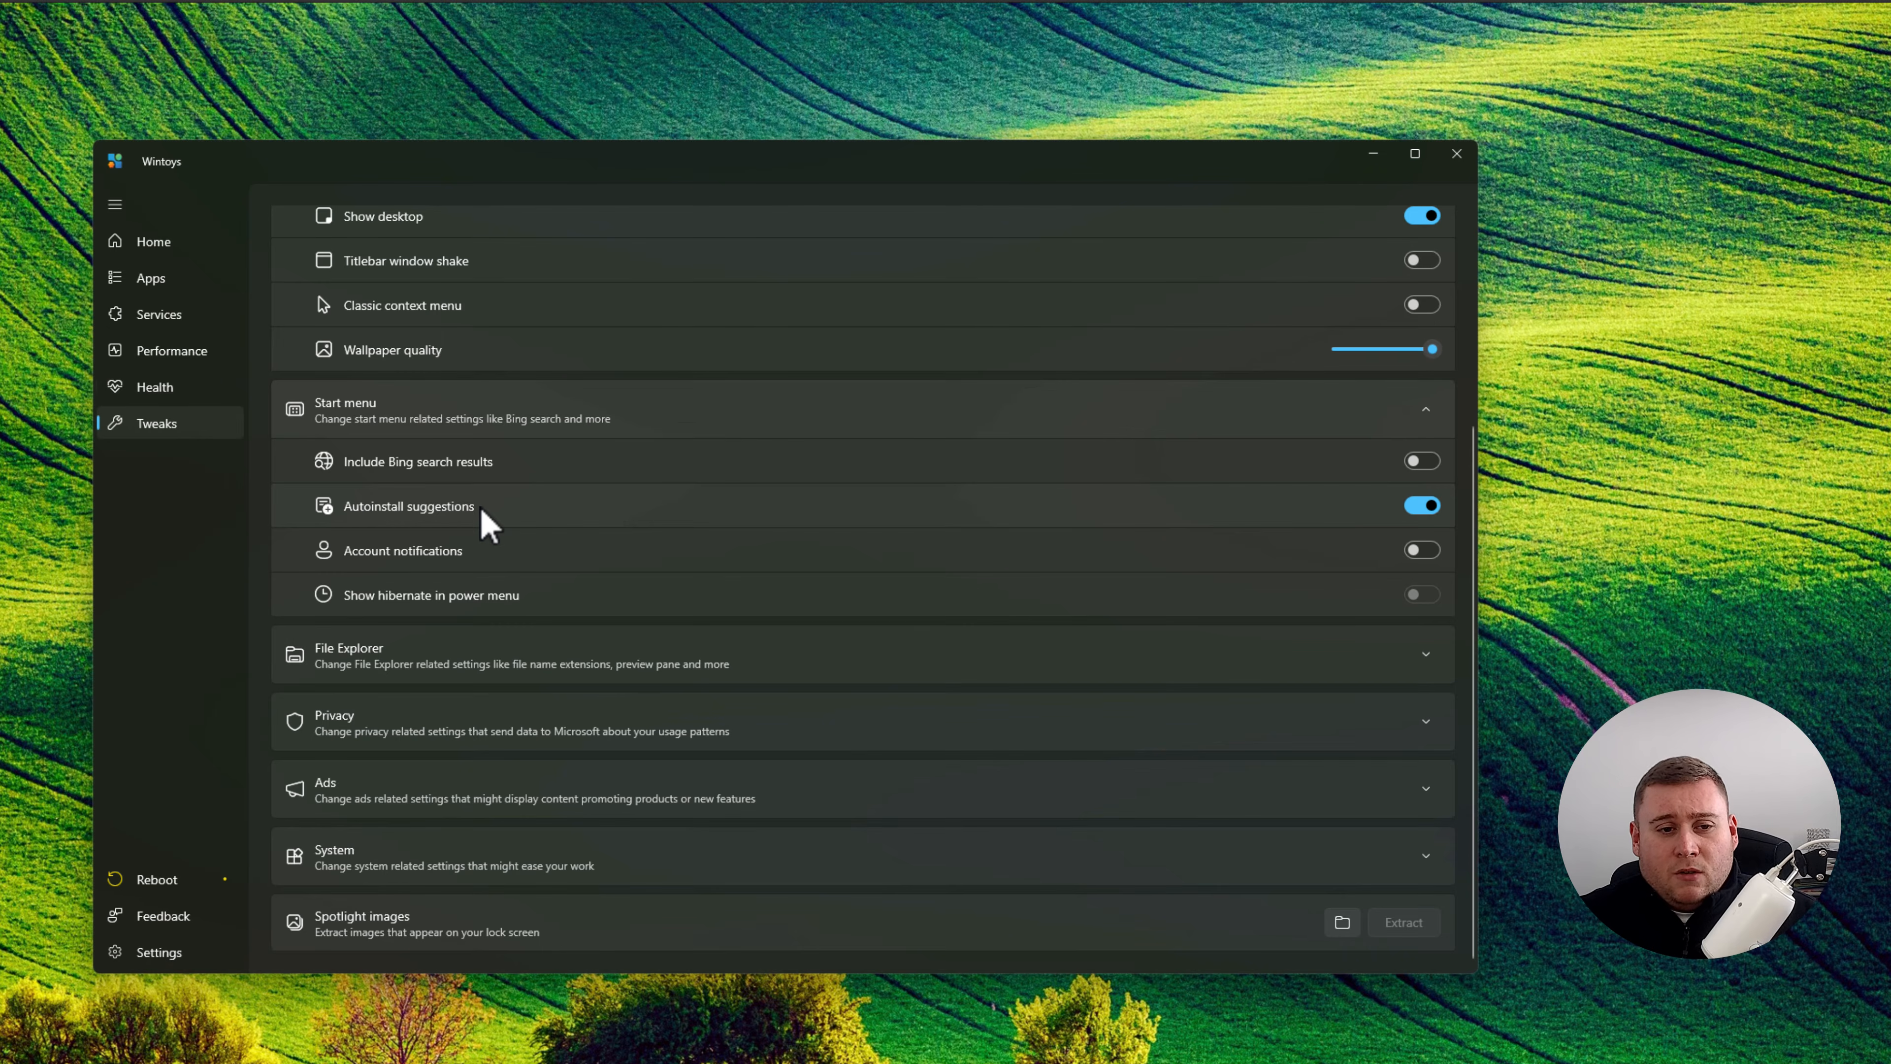
pyautogui.click(1418, 506)
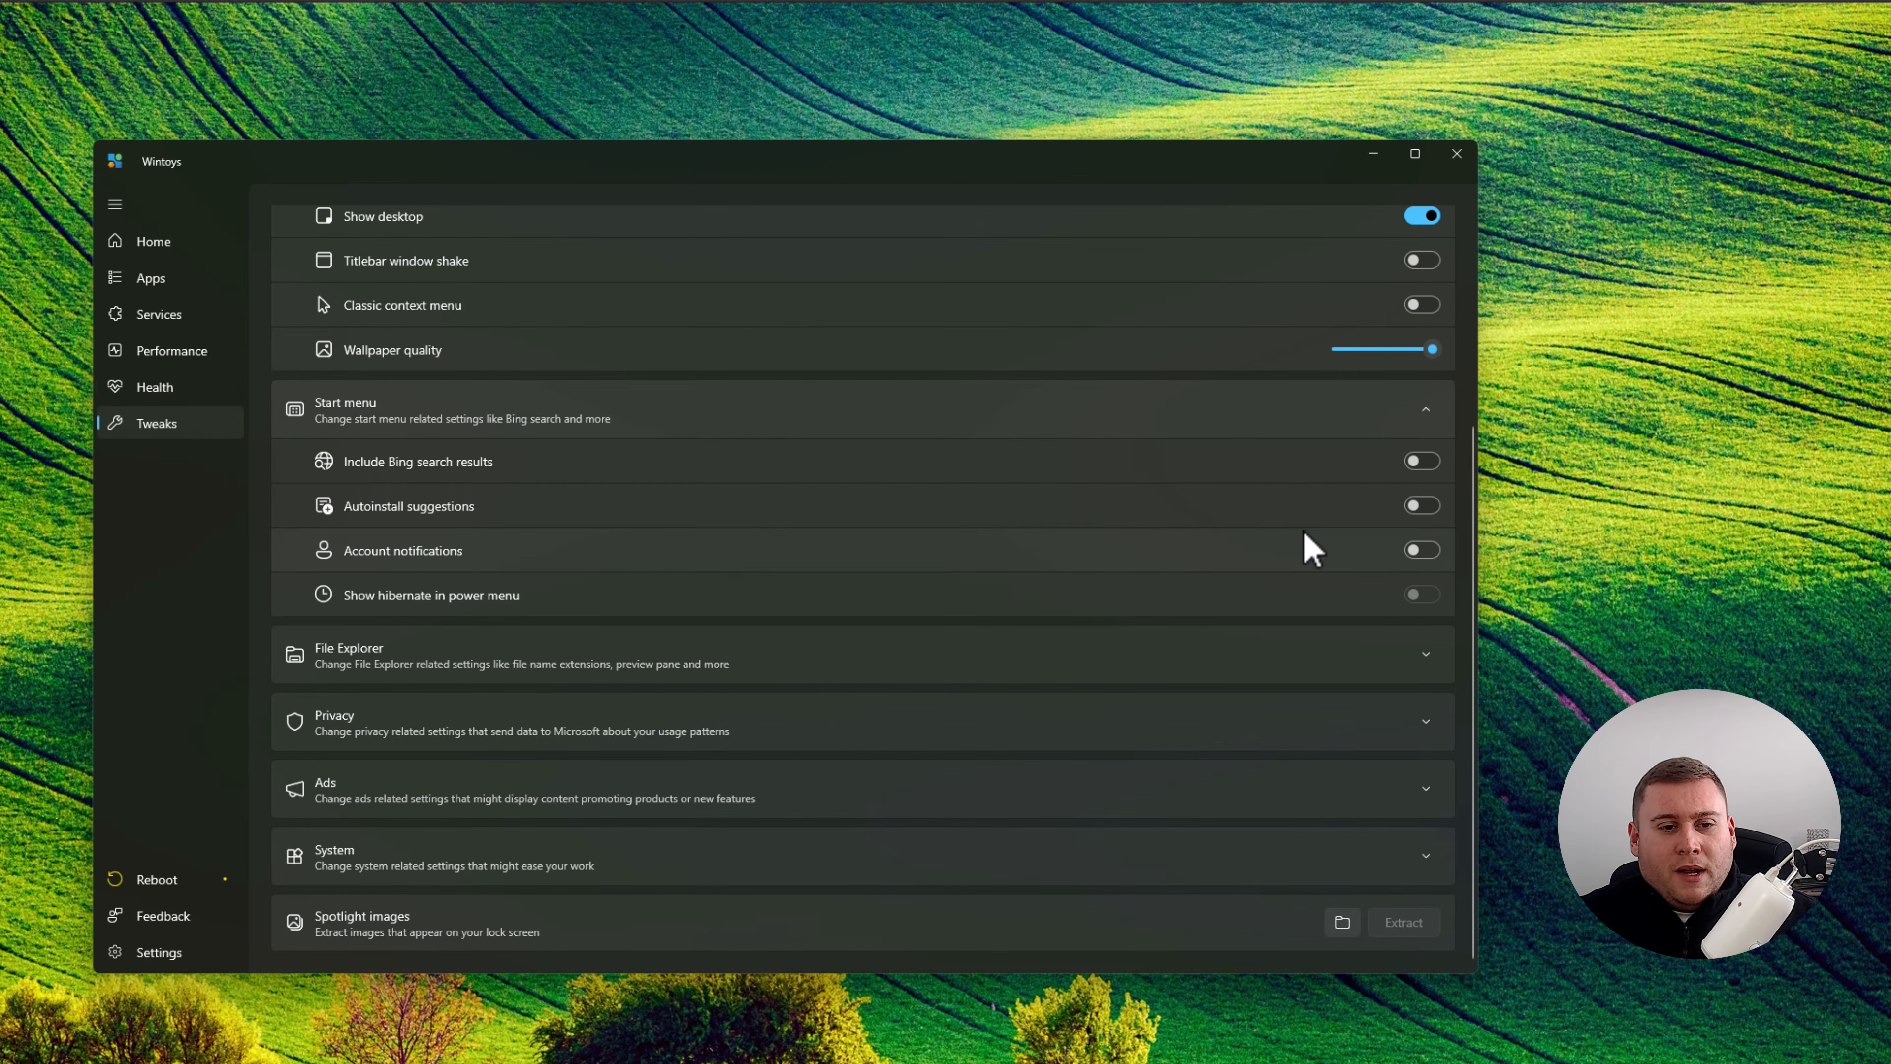
# Review the File Explorer tweaks and the Open to choices without changing them.
pyautogui.click(901, 663)
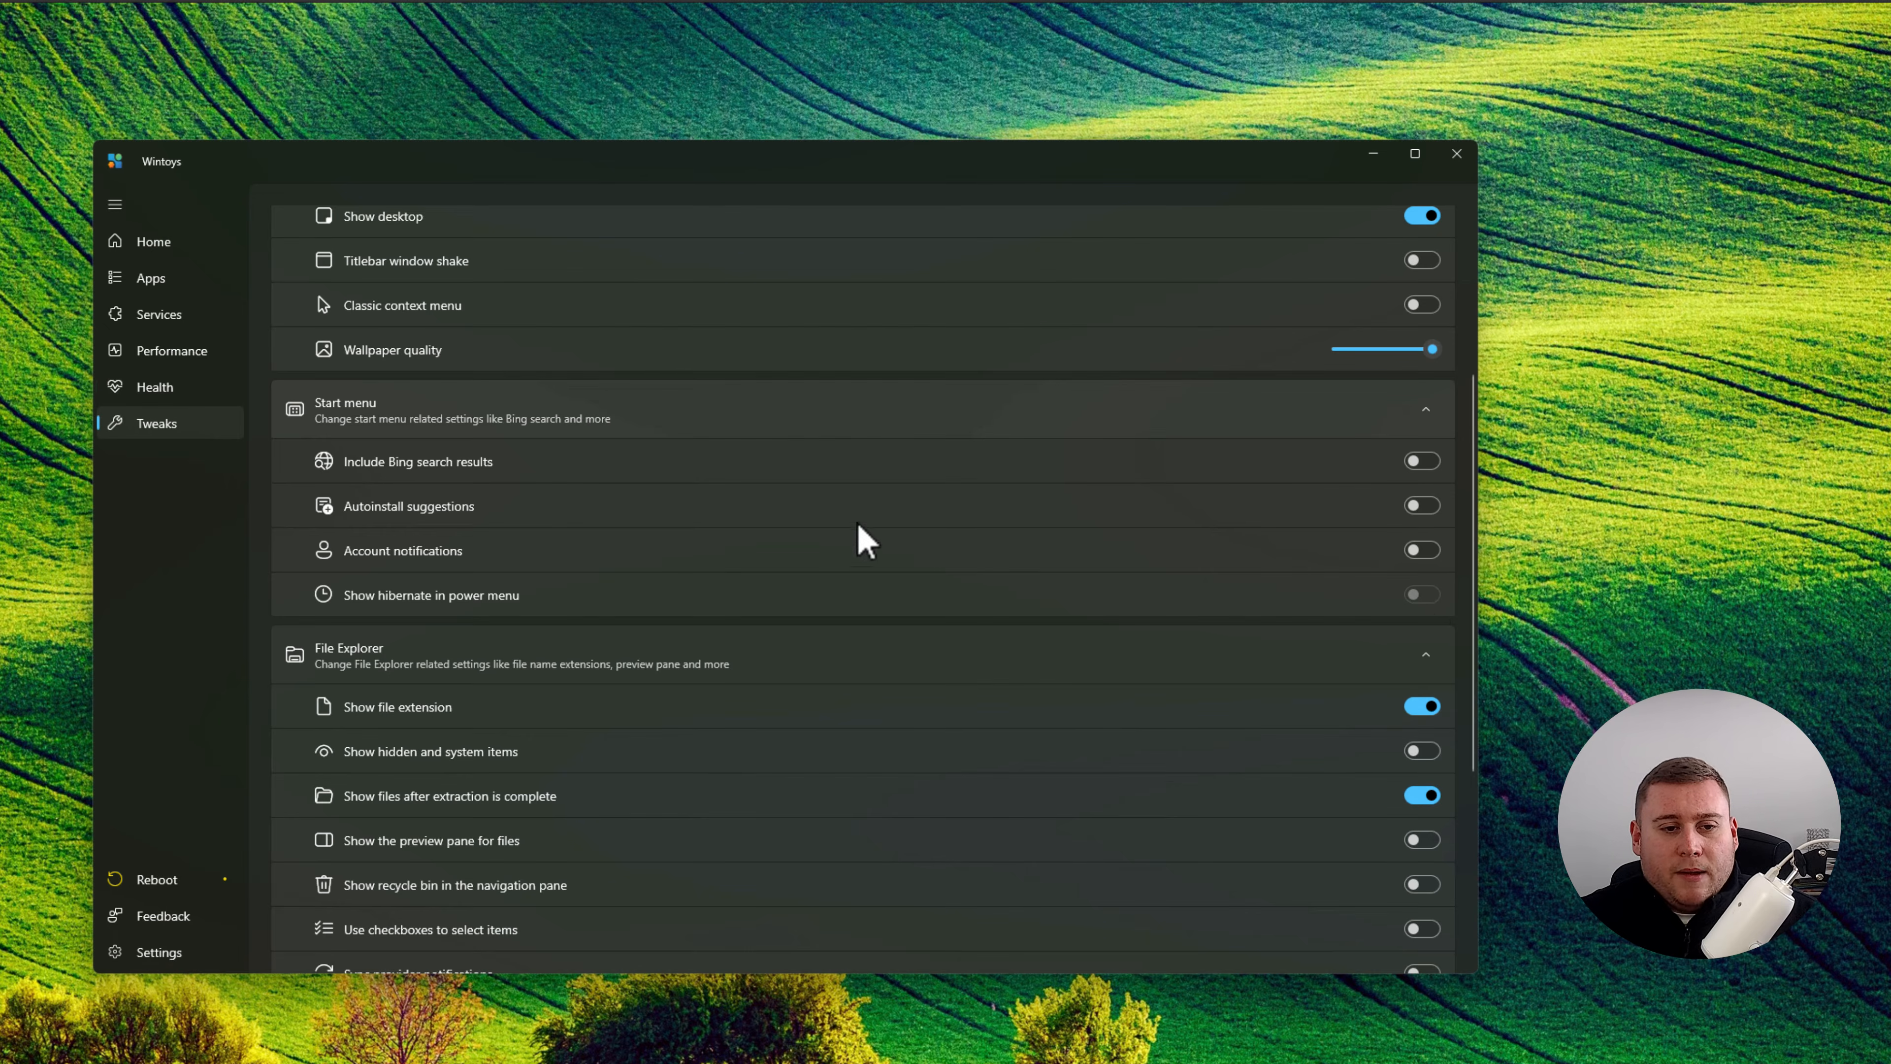
pyautogui.scroll(-5, 818, 522)
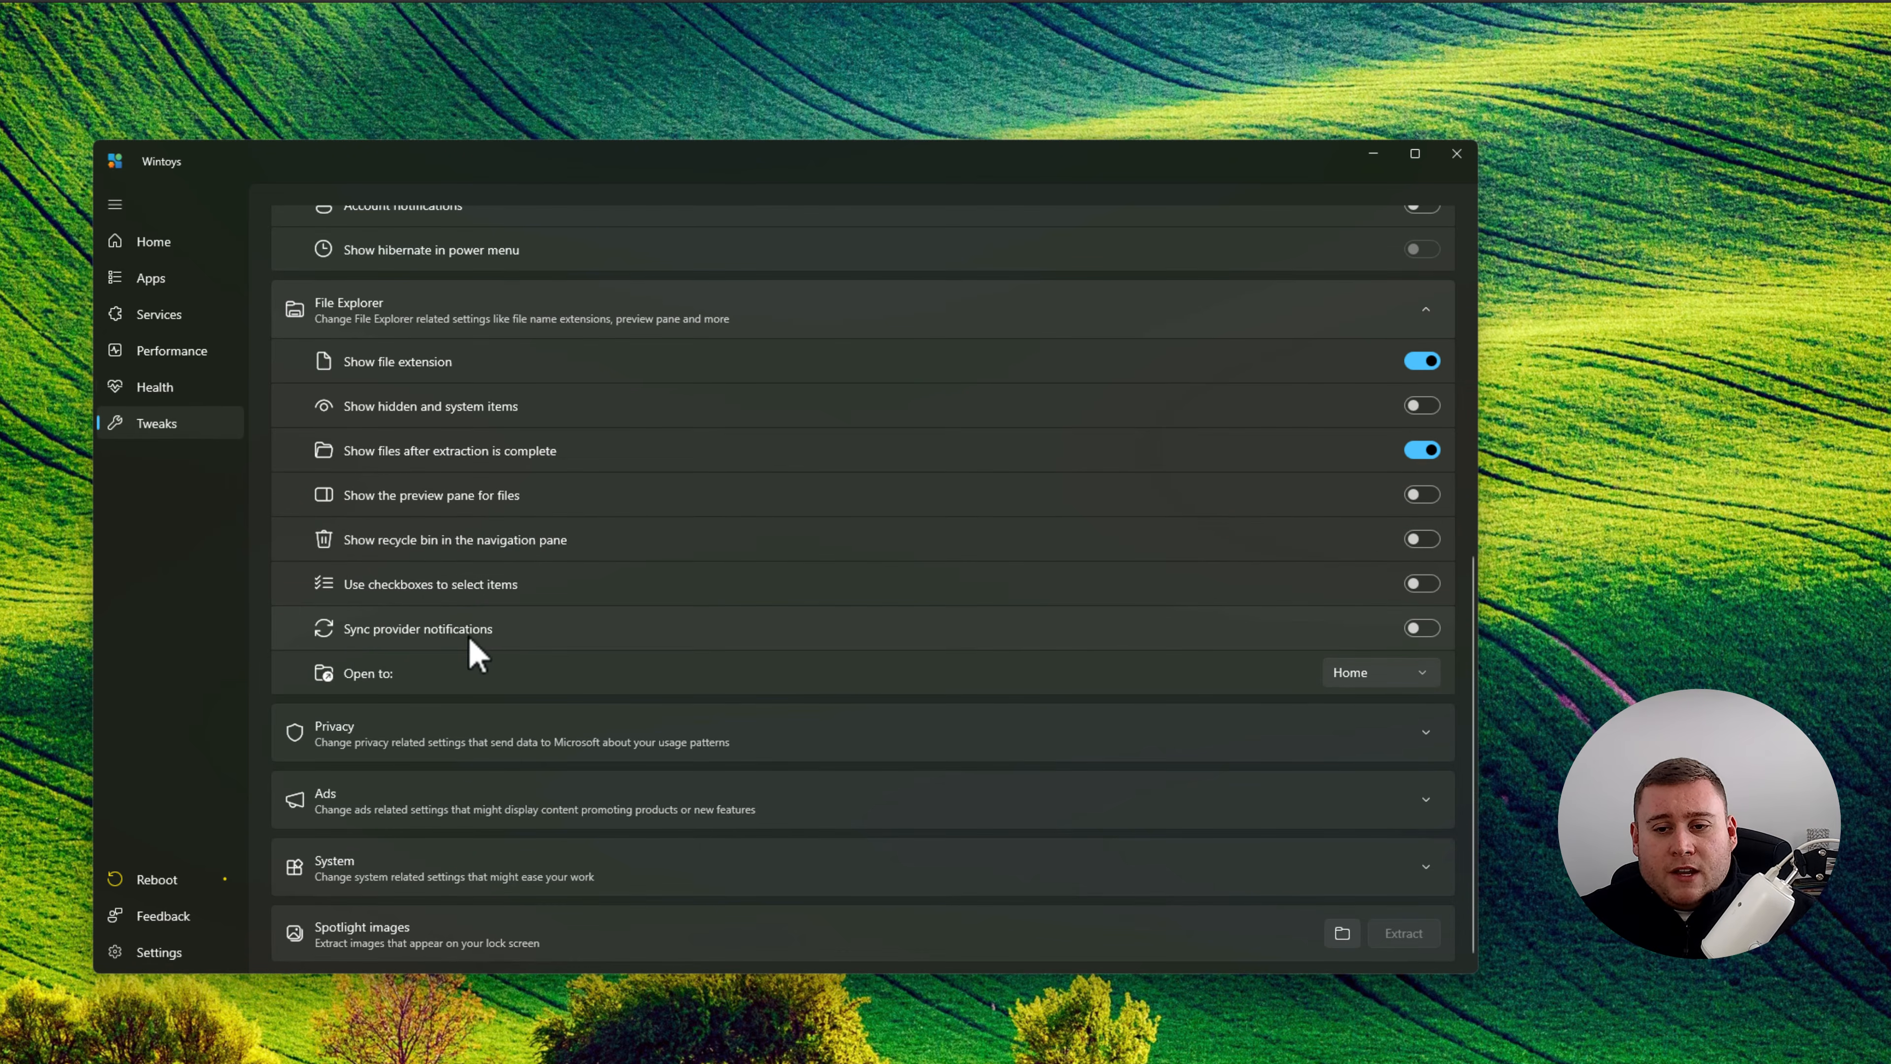
pyautogui.click(1407, 679)
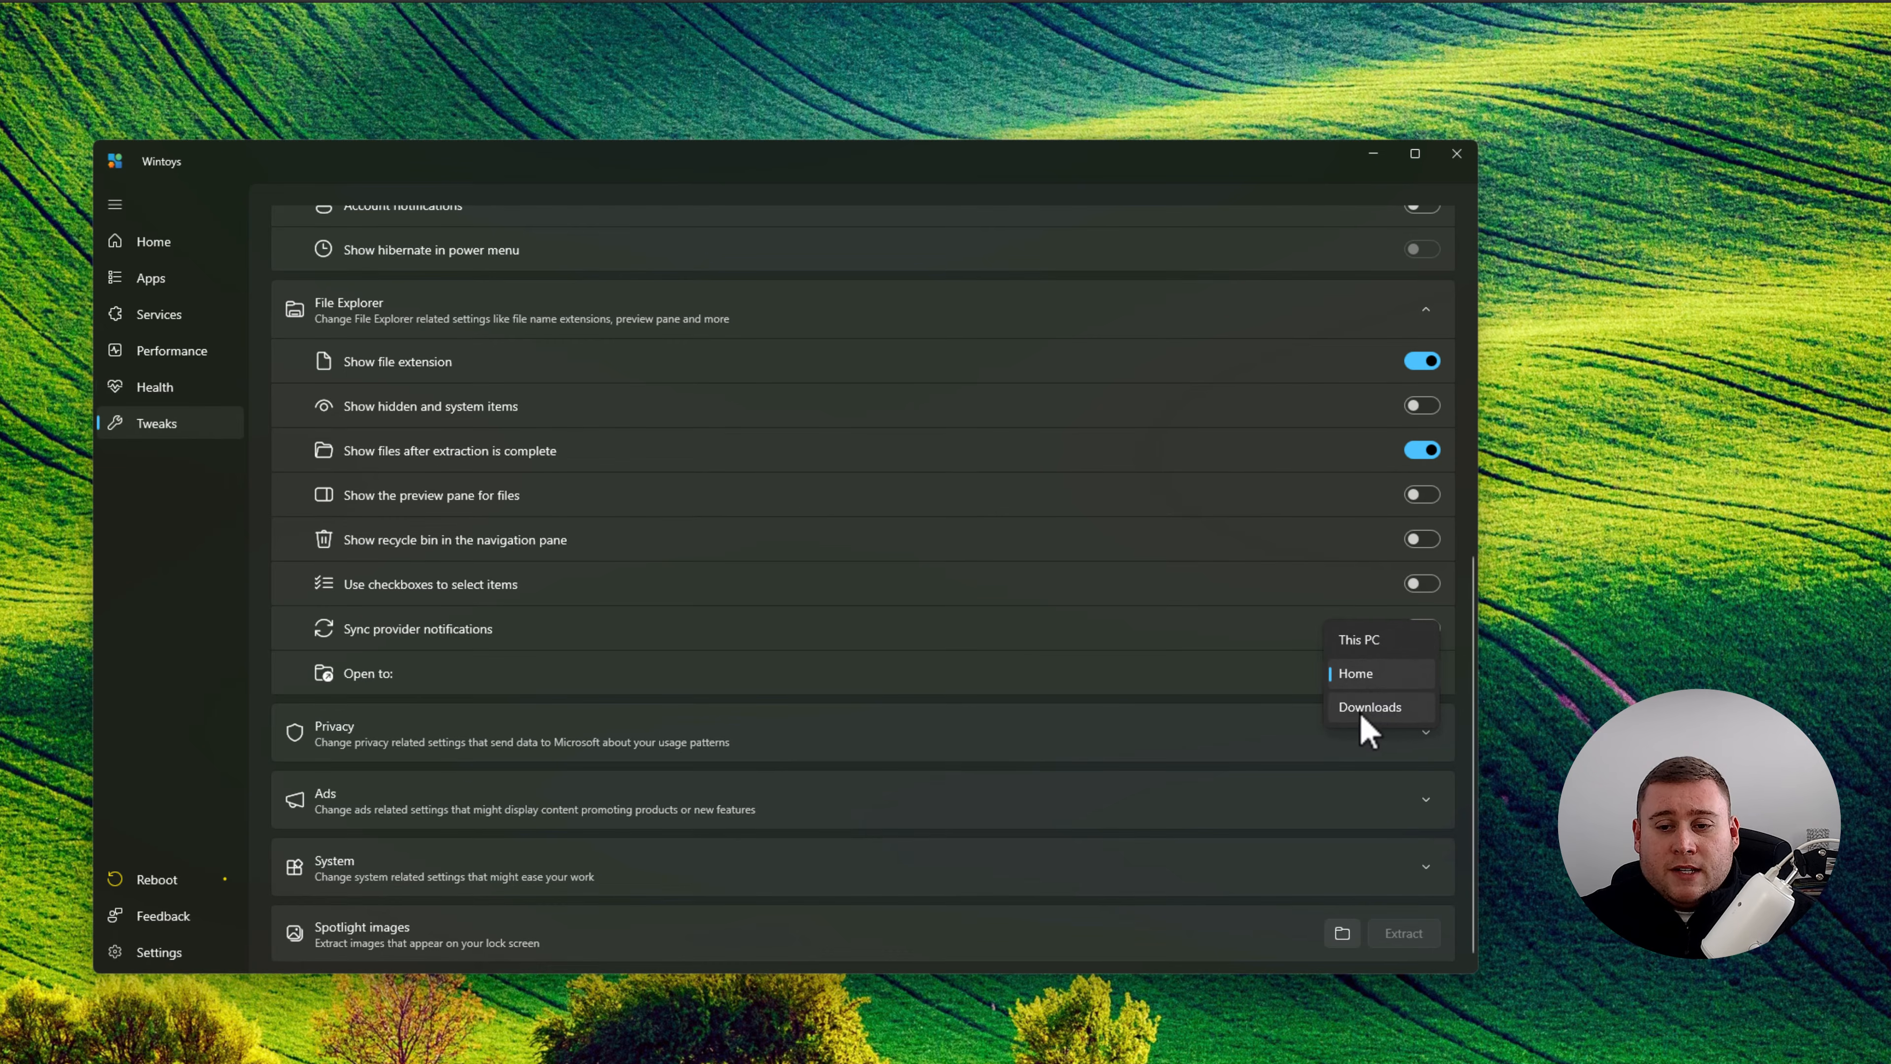
pyautogui.click(771, 764)
# Expand the Privacy tweaks and collapse the File Explorer section.
pyautogui.click(1425, 733)
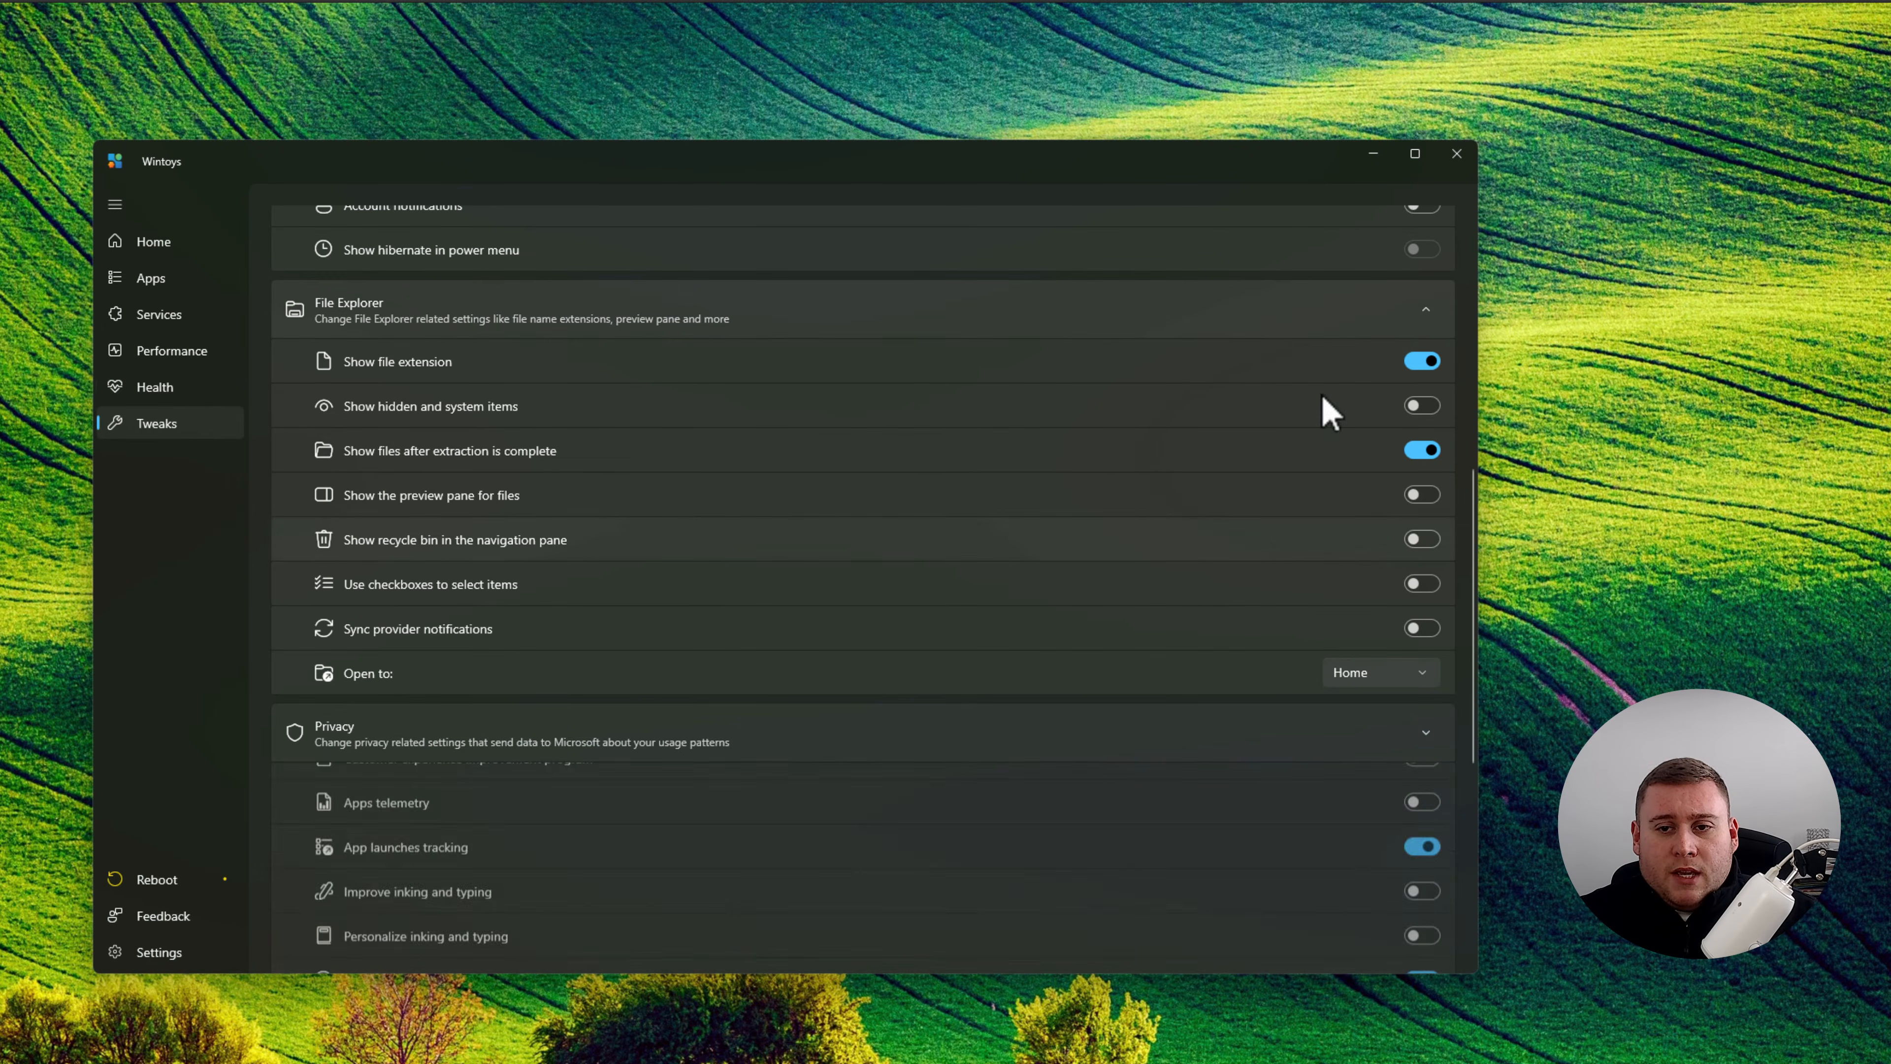
pyautogui.click(1425, 311)
pyautogui.scroll(-2, 967, 514)
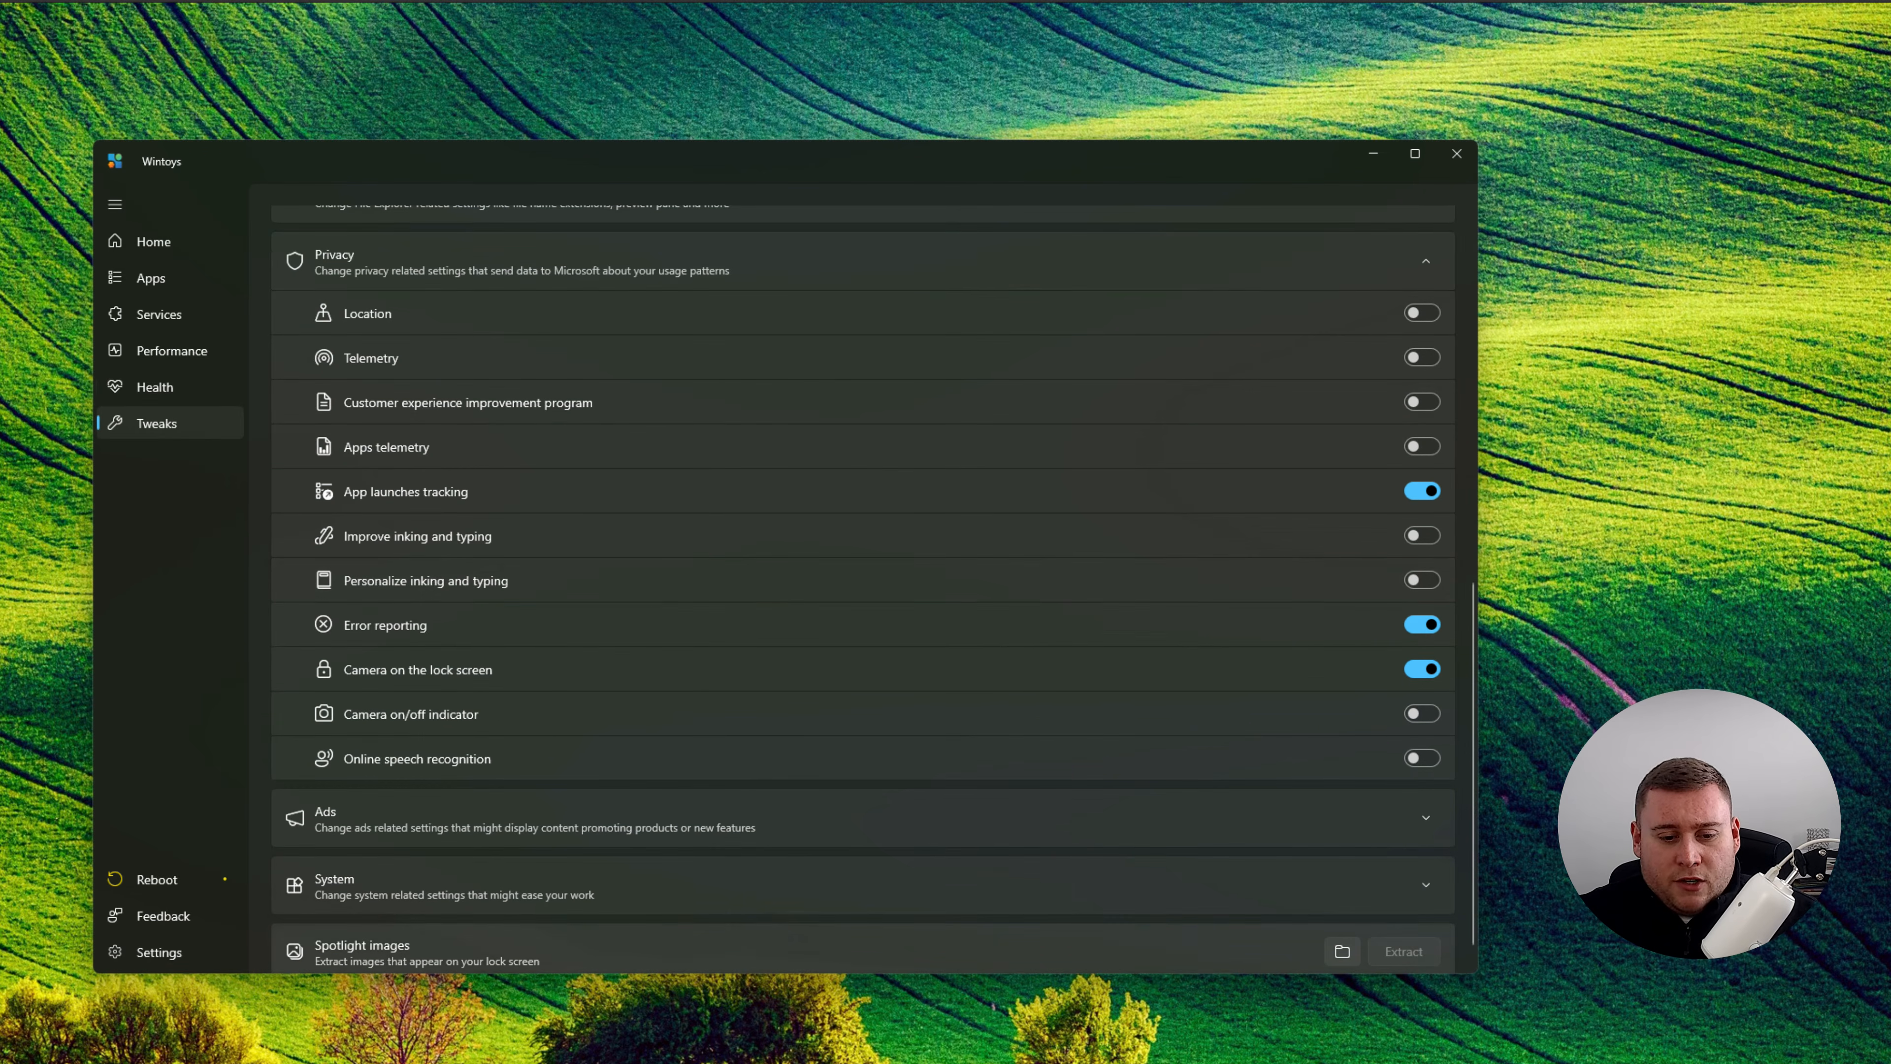
# Examine the General and Speech pages under Privacy & security in Windows Settings, and close Settings.
pyautogui.press('super')
pyautogui.click(1130, 752)
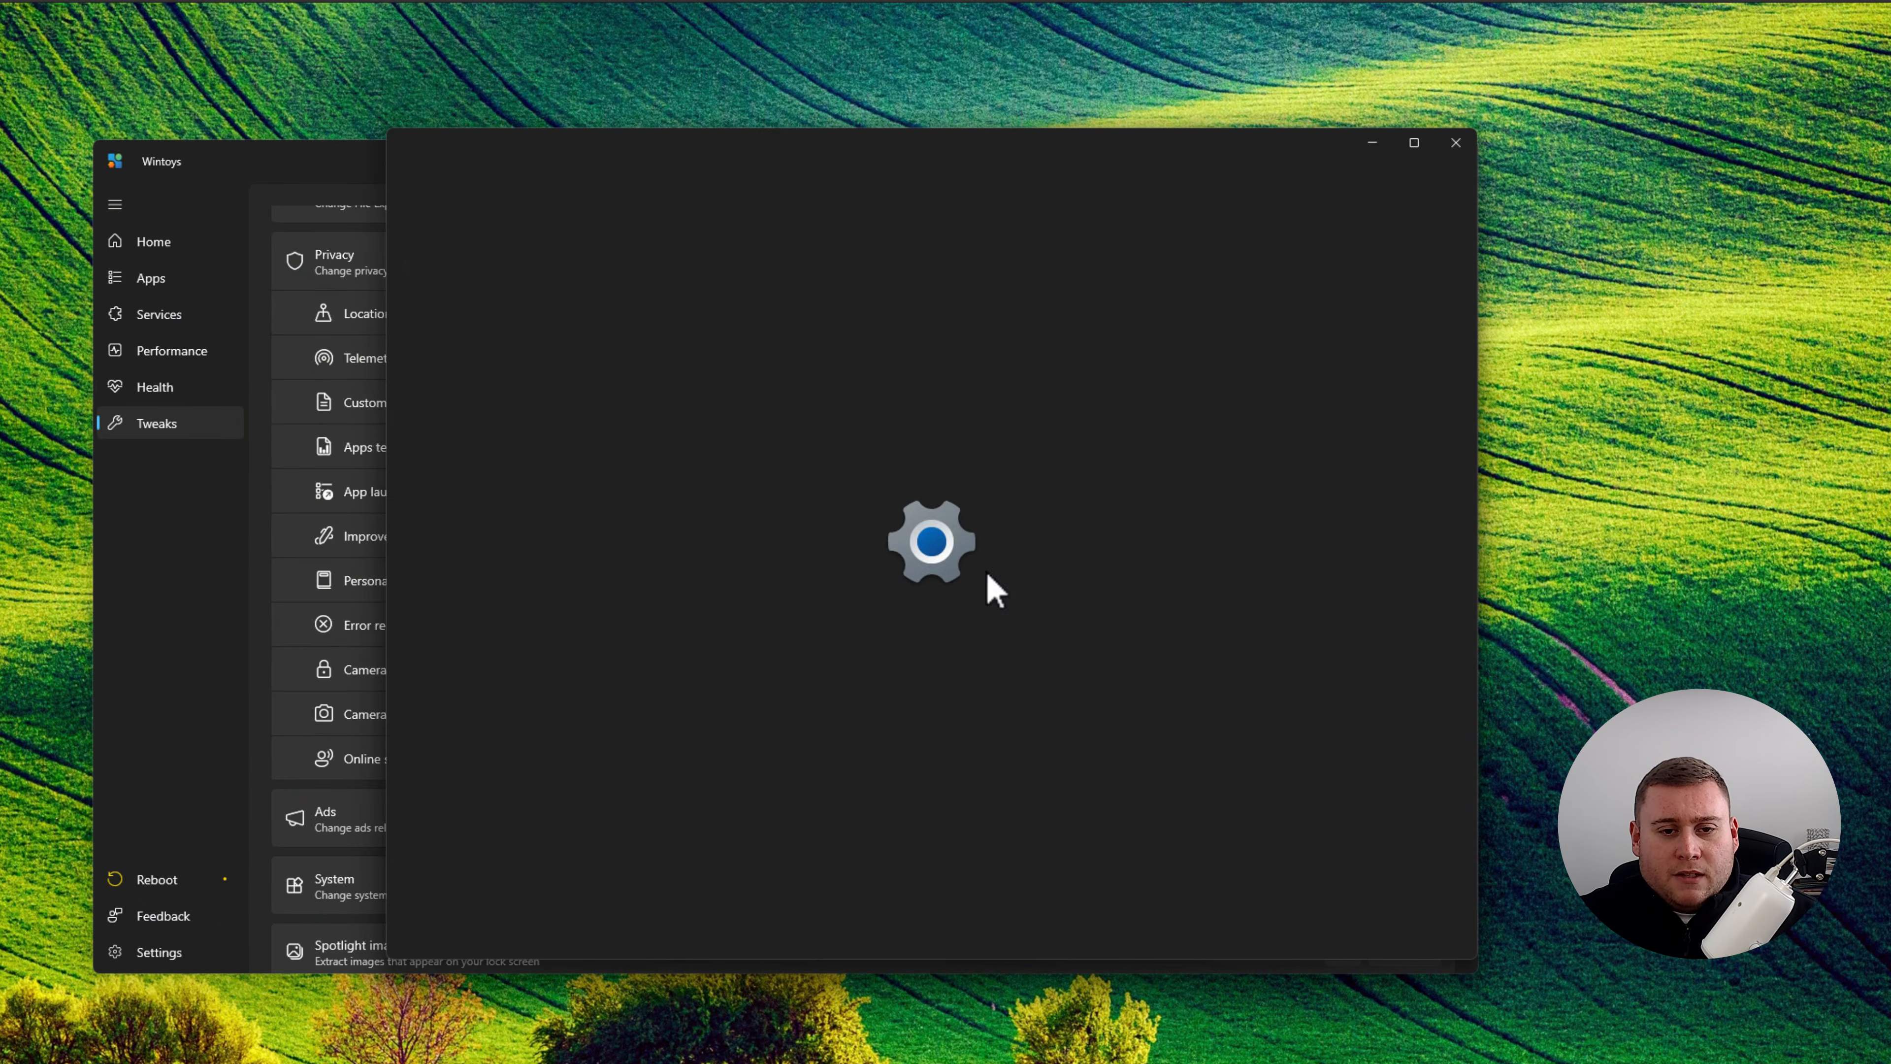
pyautogui.click(525, 688)
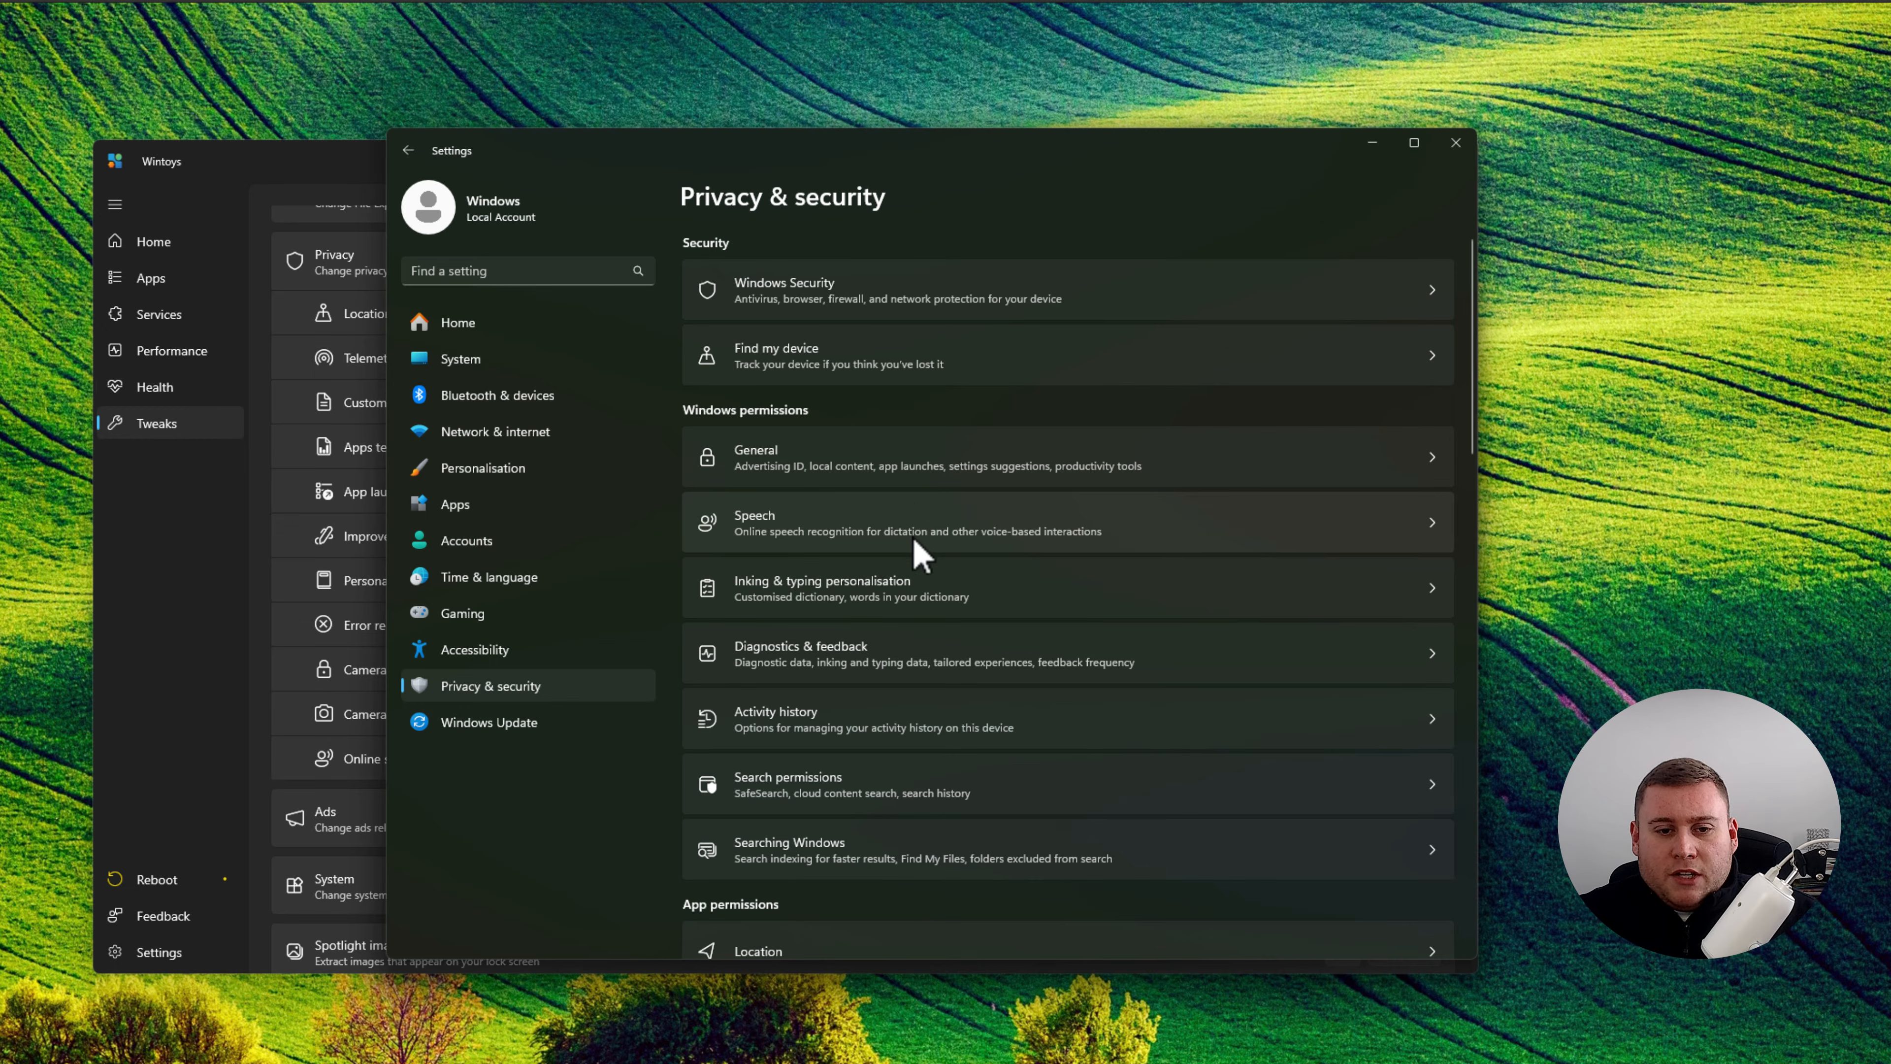
pyautogui.click(991, 462)
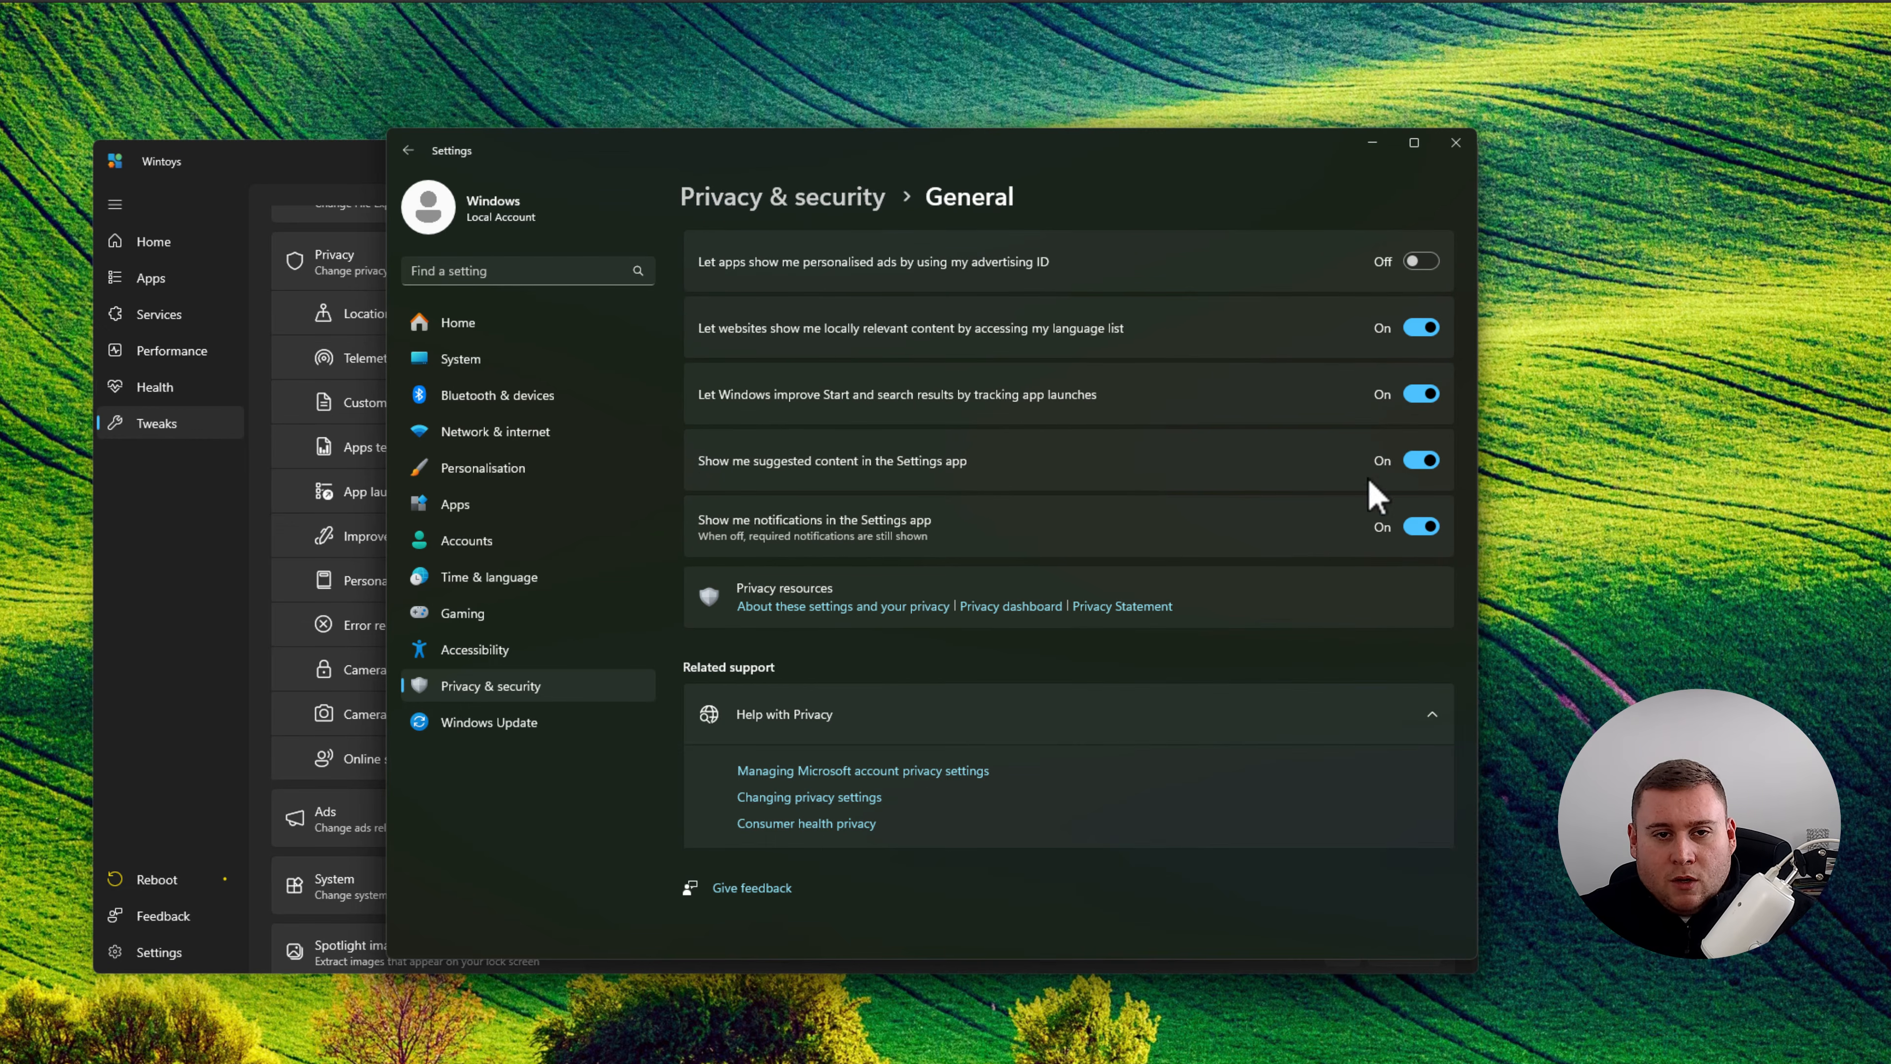
pyautogui.click(802, 197)
pyautogui.click(837, 514)
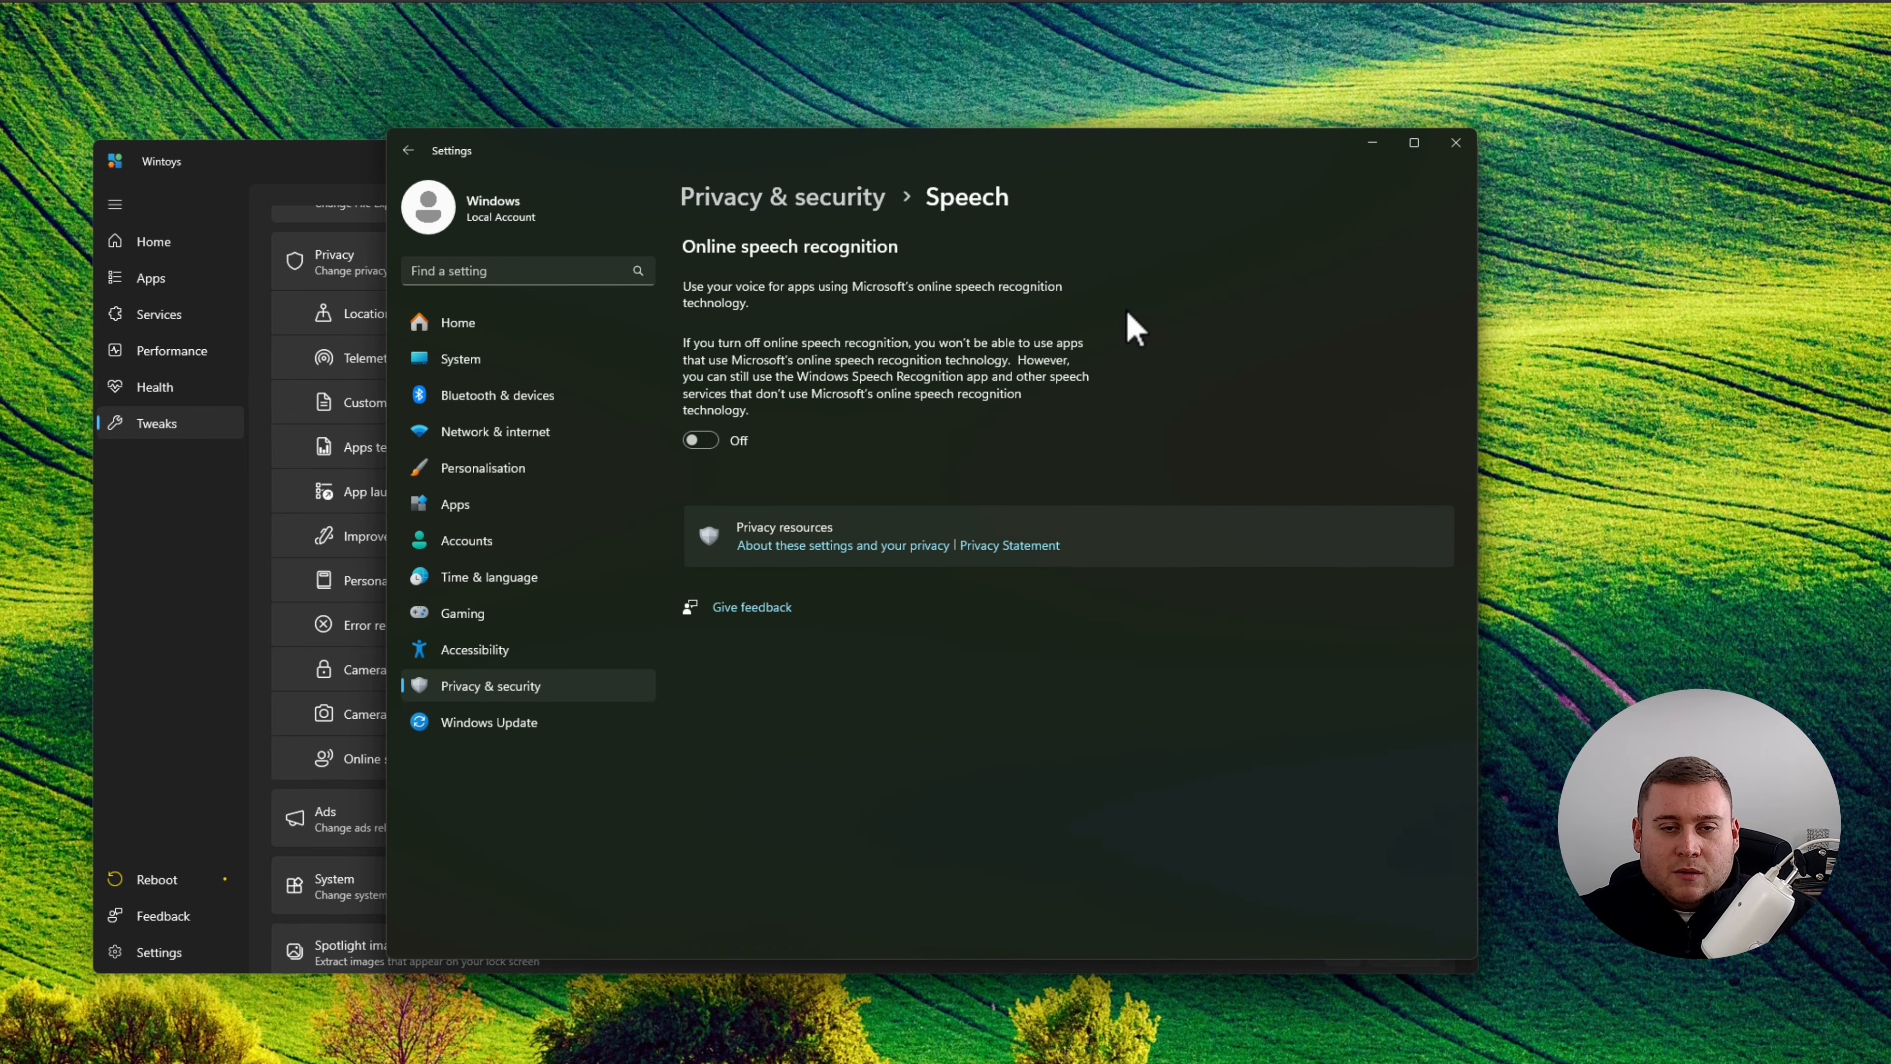
pyautogui.click(1457, 143)
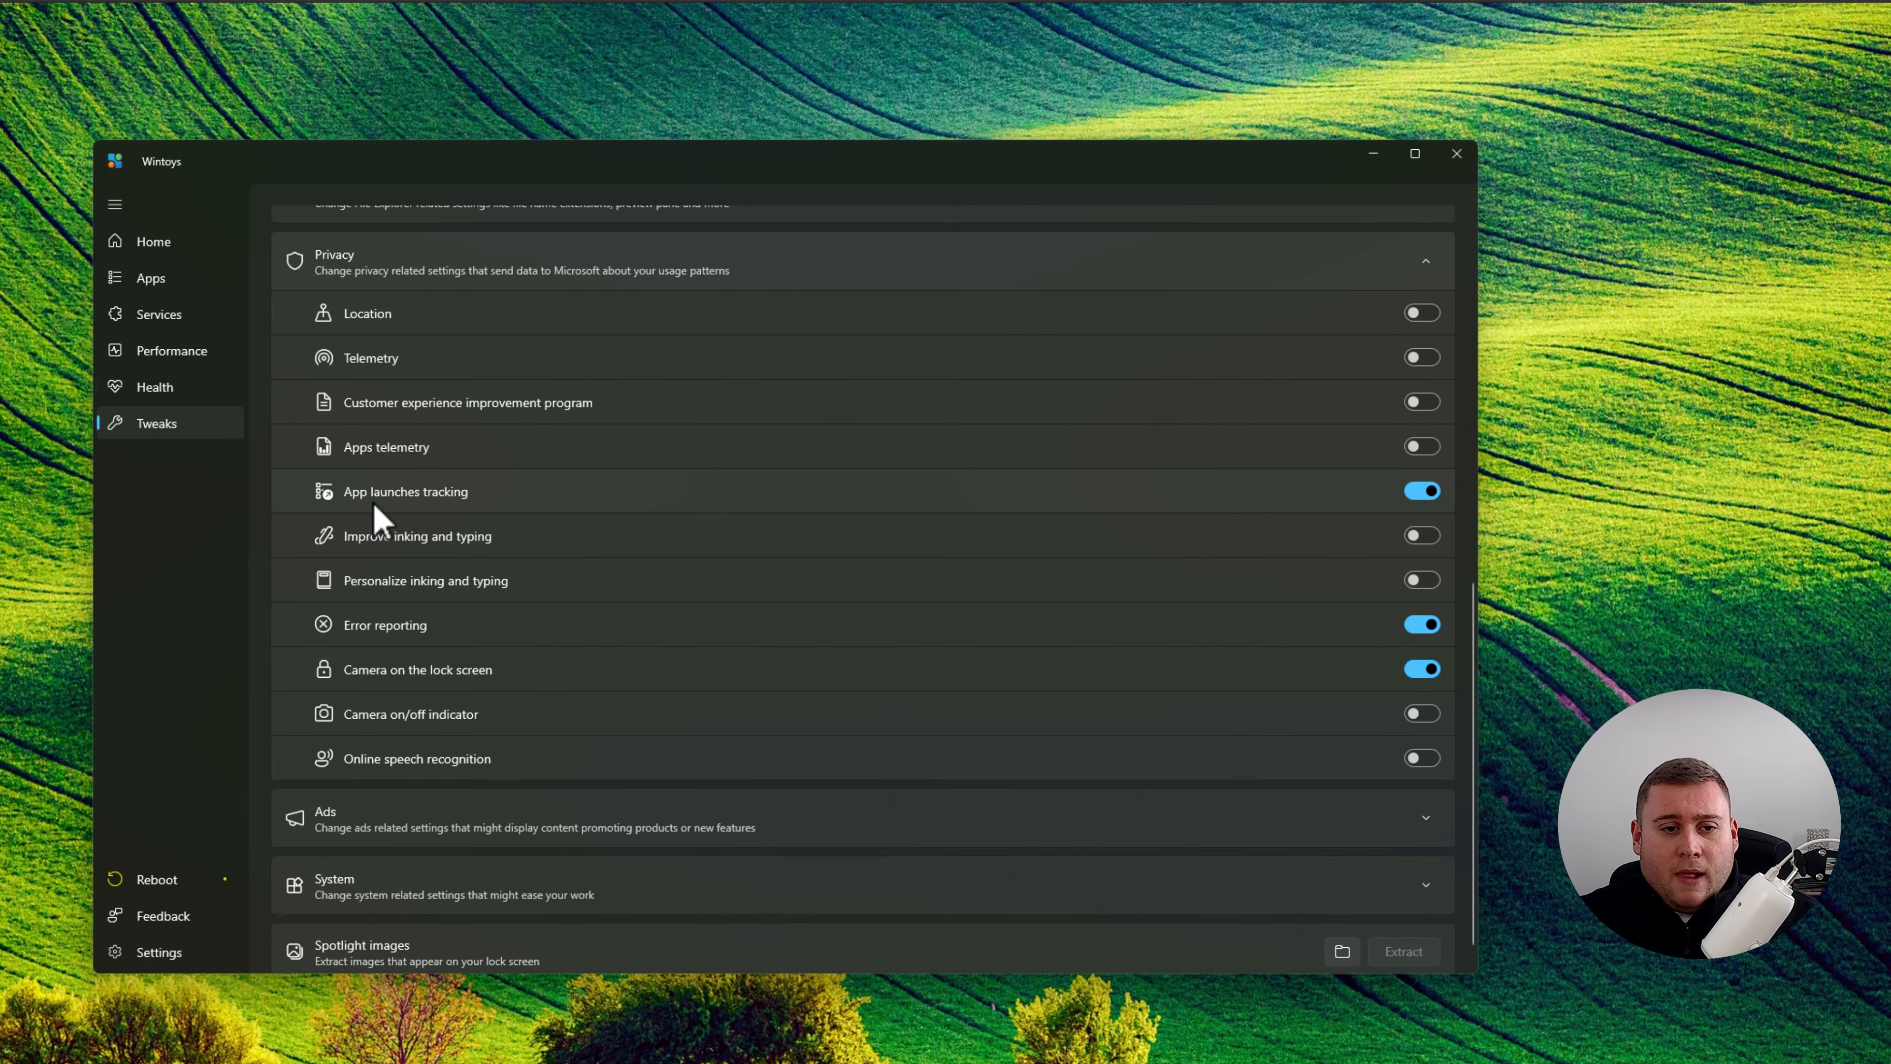
# Turn off App launches tracking, Error reporting and Camera on the lock screen in the Privacy tweaks.
pyautogui.click(1423, 493)
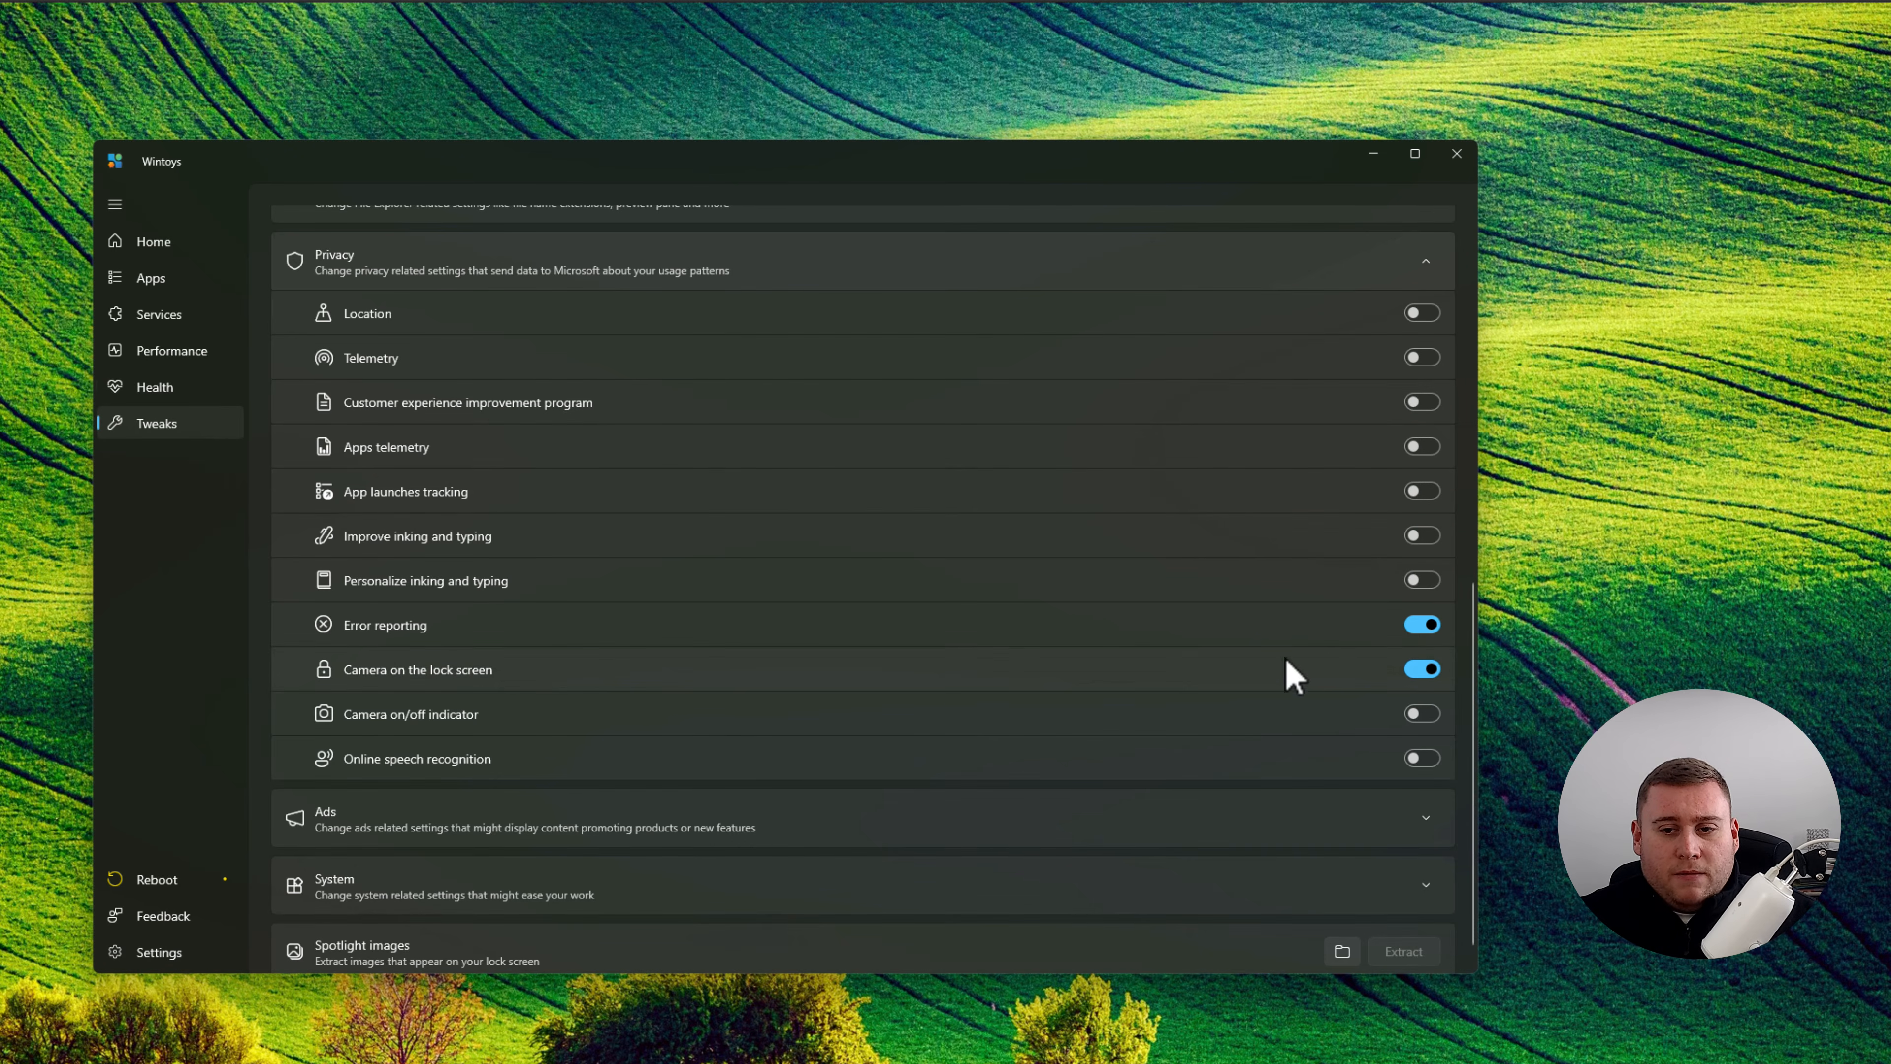
pyautogui.click(1424, 626)
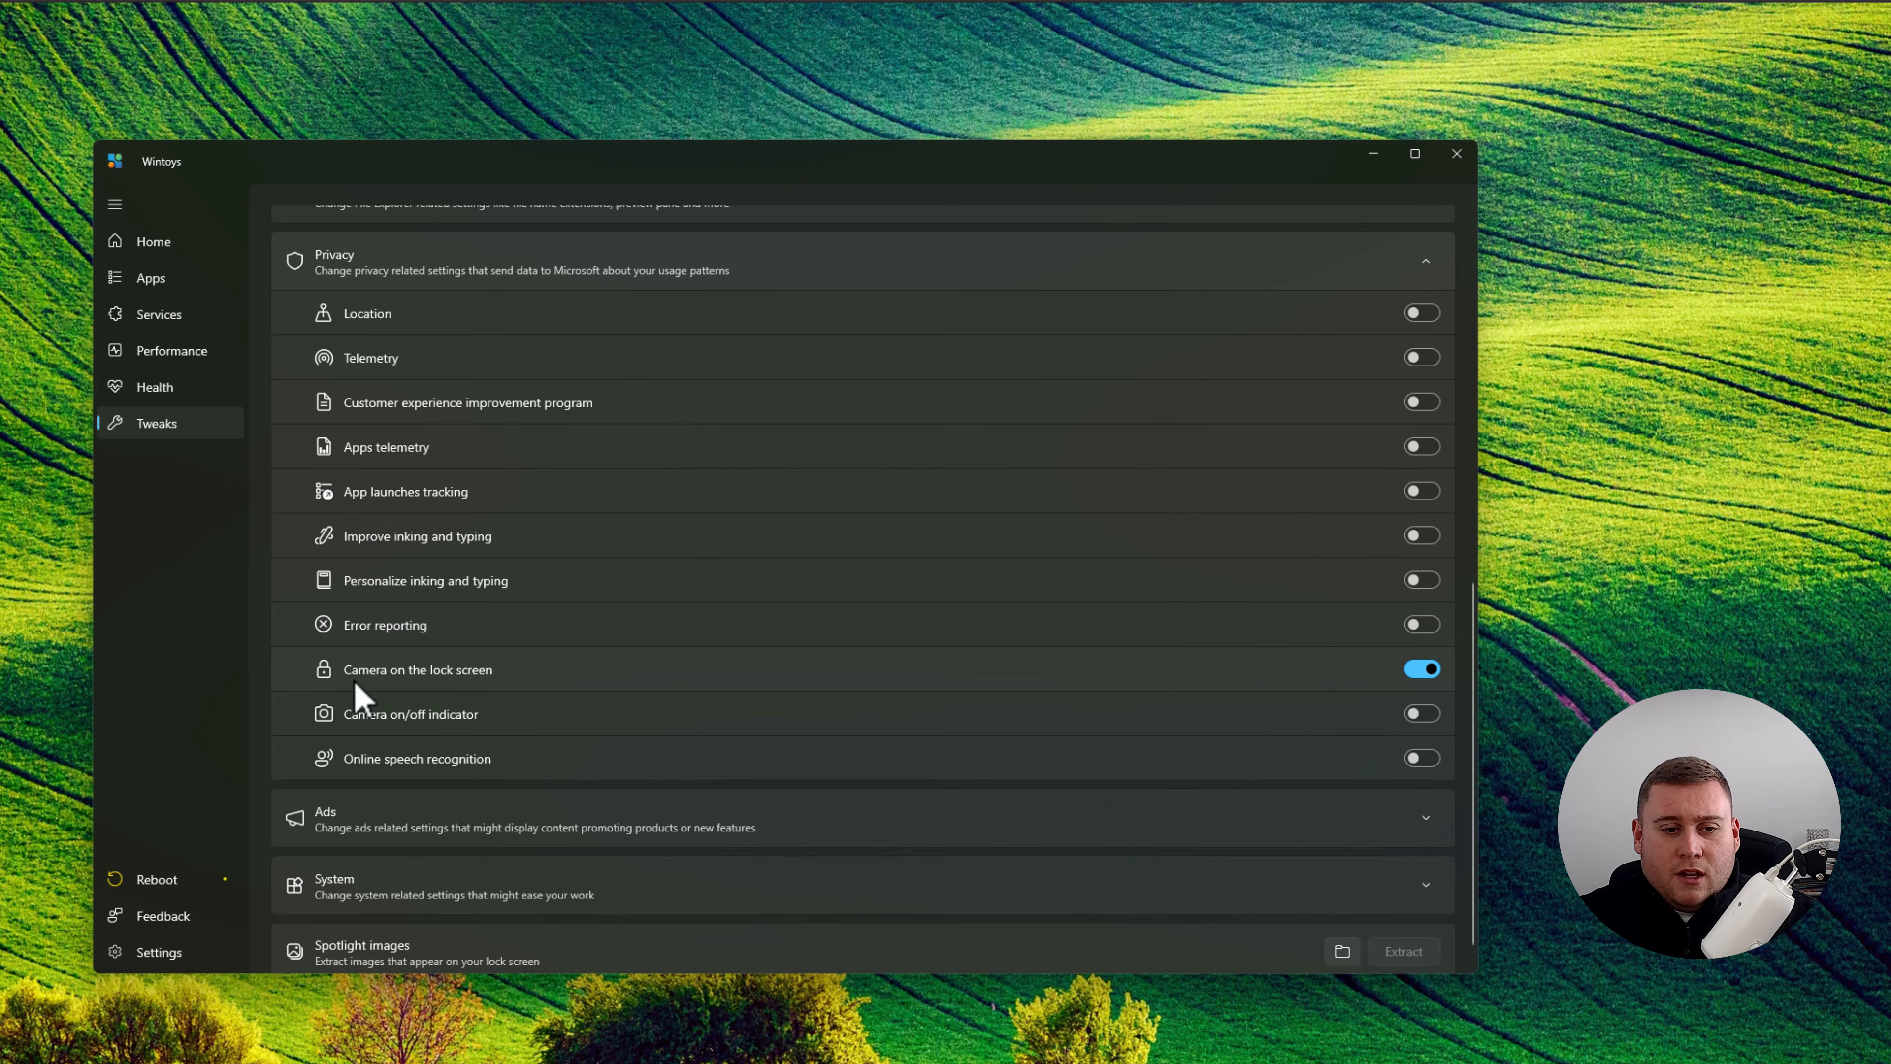
pyautogui.click(1425, 670)
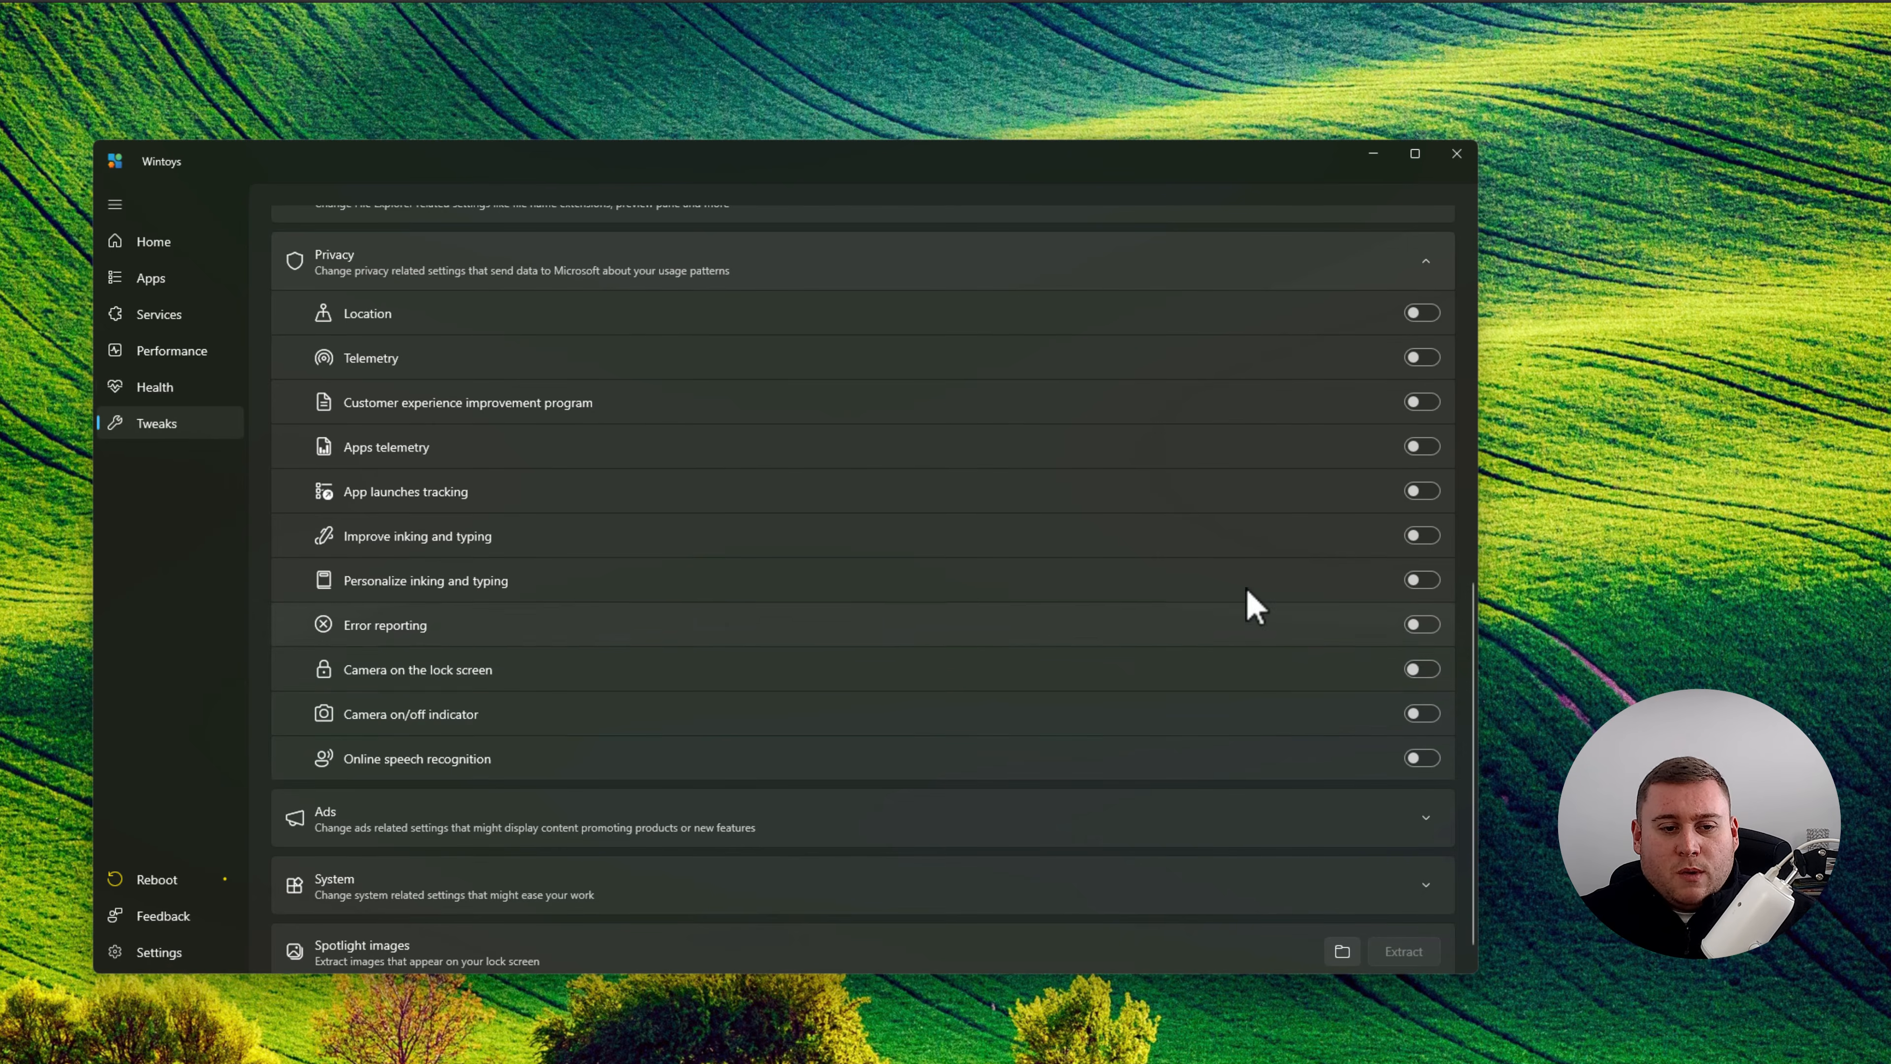
# Turn off all enabled Ads tweaks, from Suggested content in settings through Finish setting up your device.
pyautogui.scroll(-1, 1023, 514)
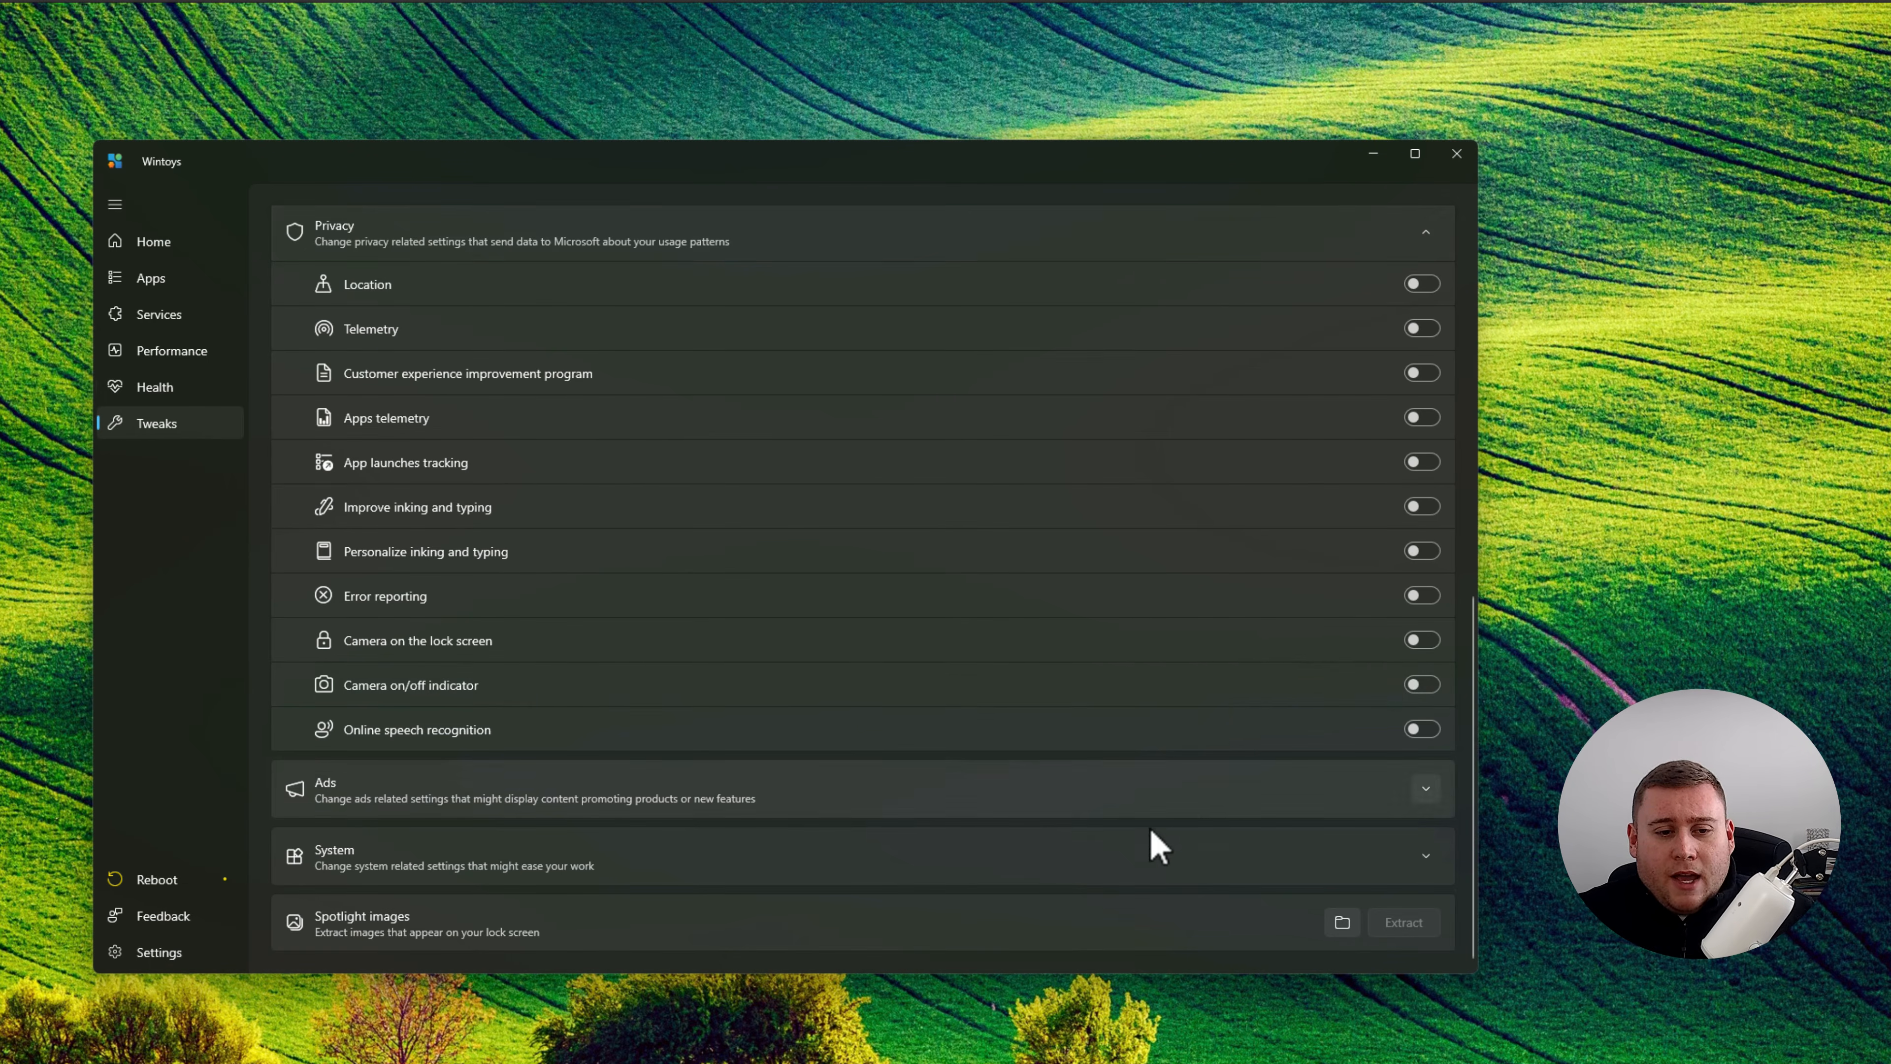
pyautogui.click(604, 795)
pyautogui.scroll(-5, 931, 592)
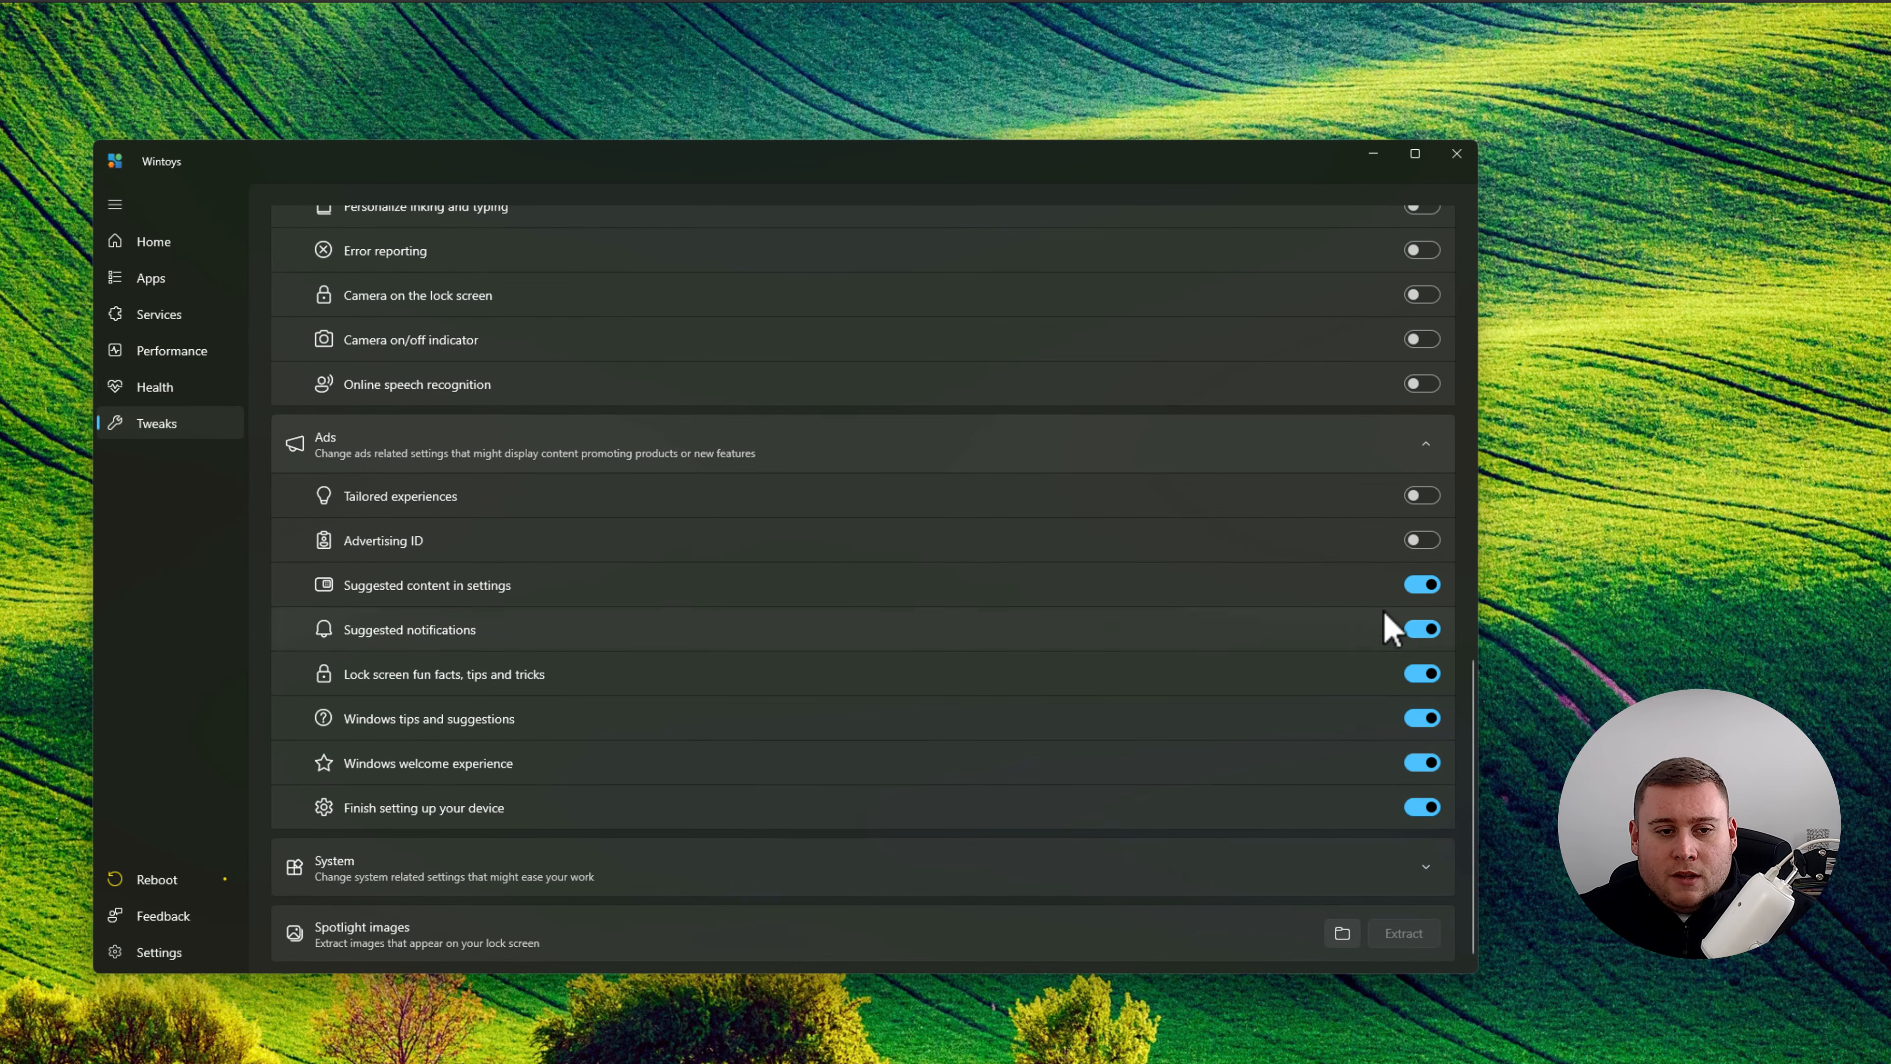
pyautogui.click(1415, 584)
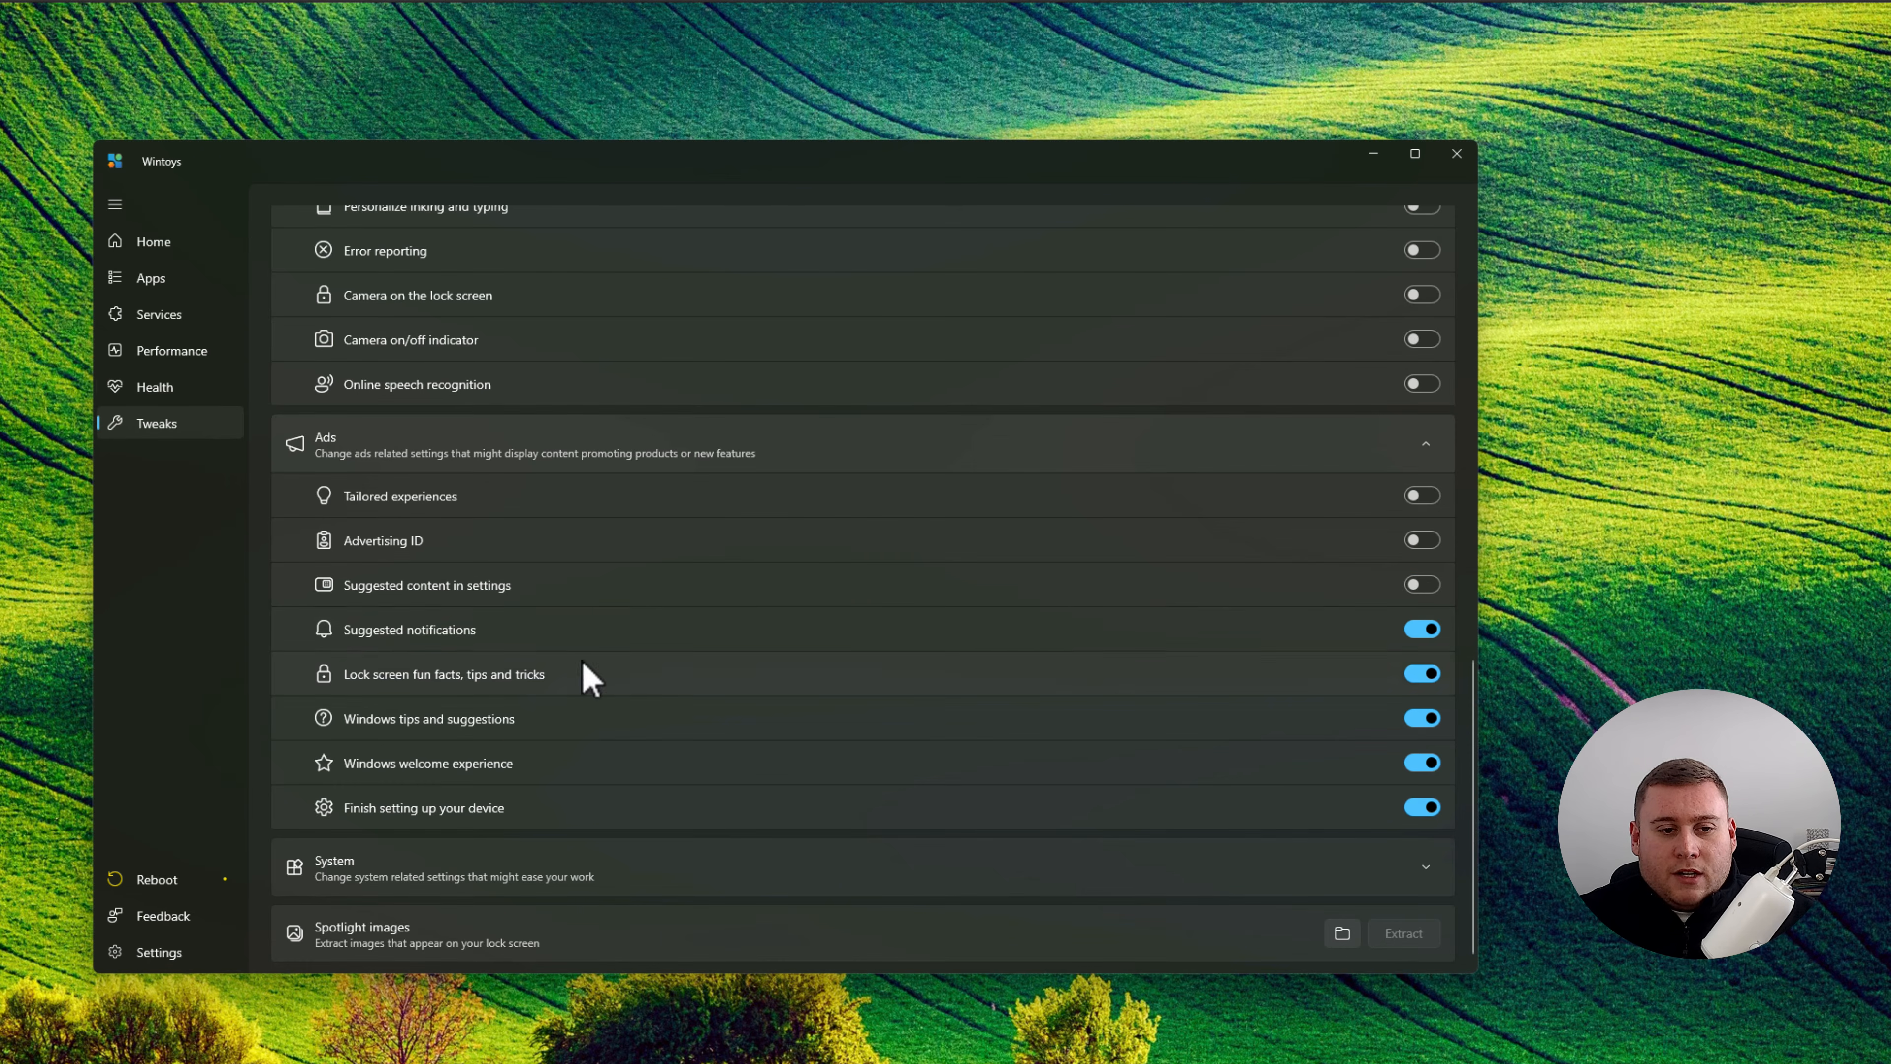
pyautogui.click(1430, 631)
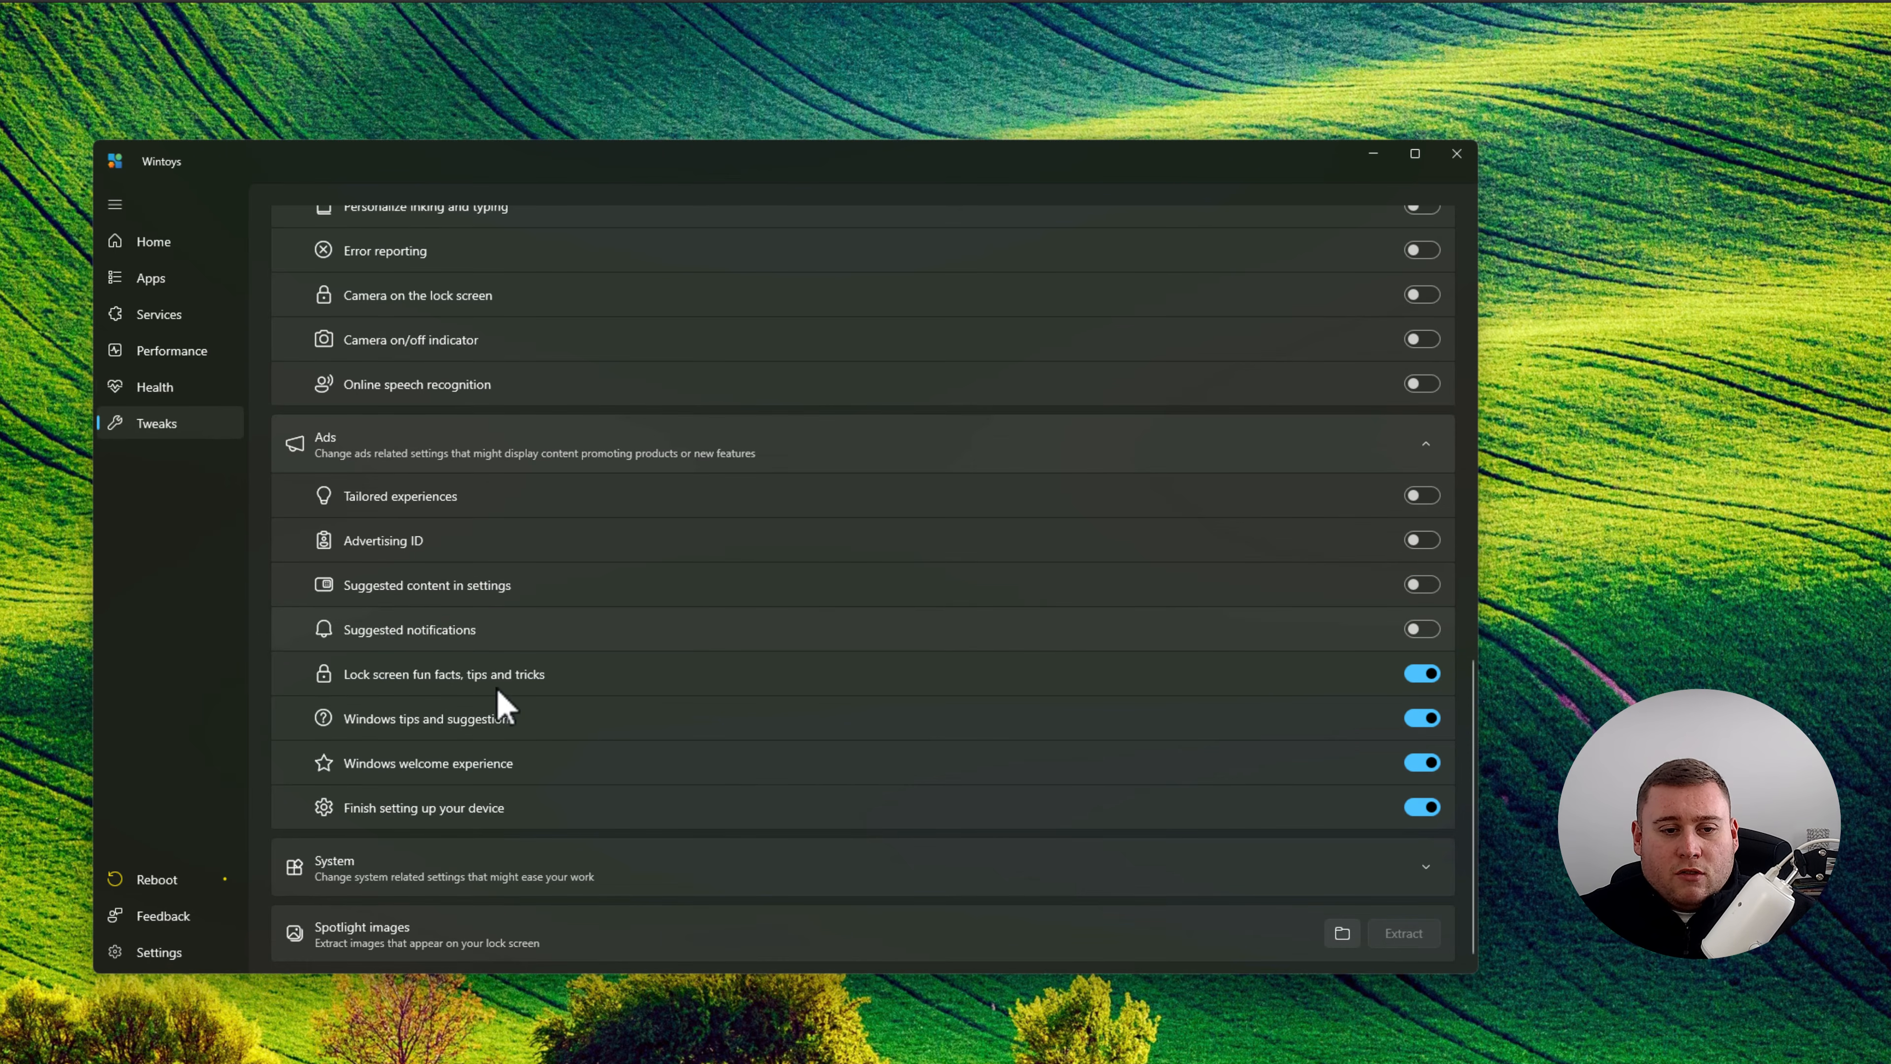
pyautogui.click(1422, 675)
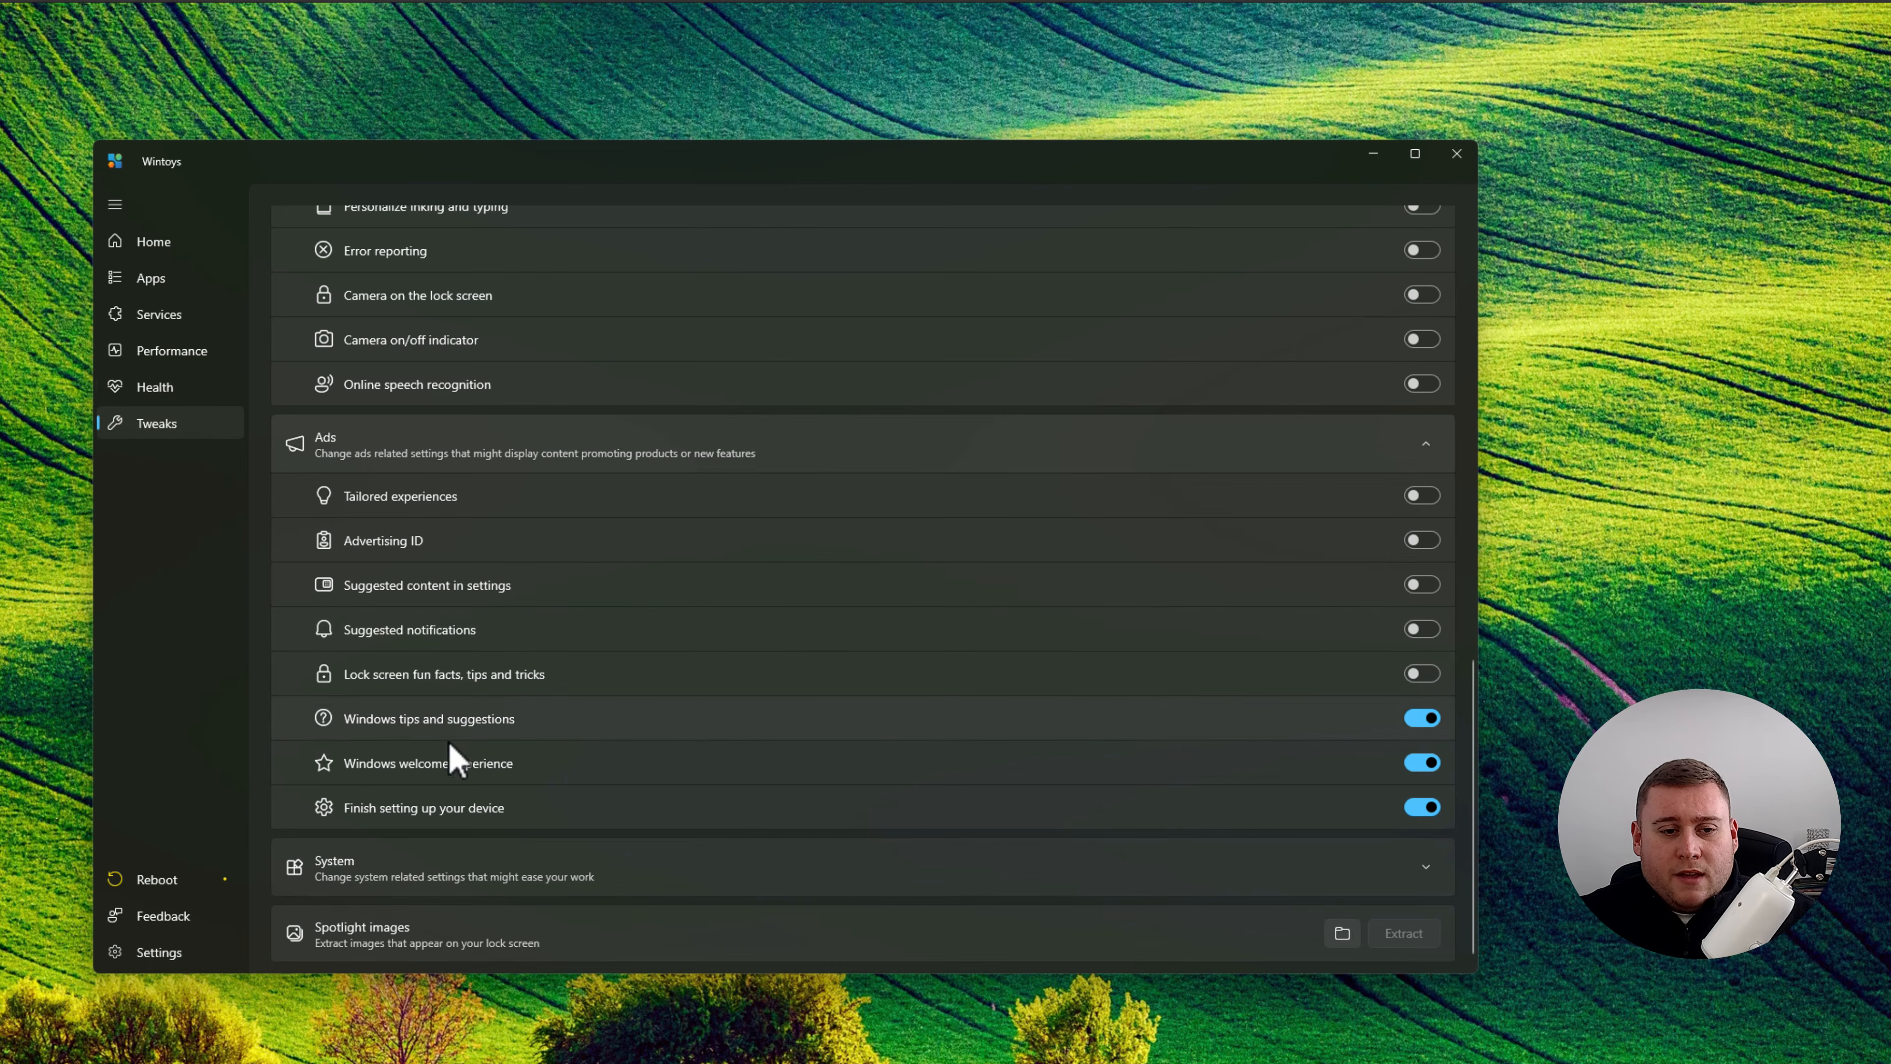
pyautogui.click(1422, 719)
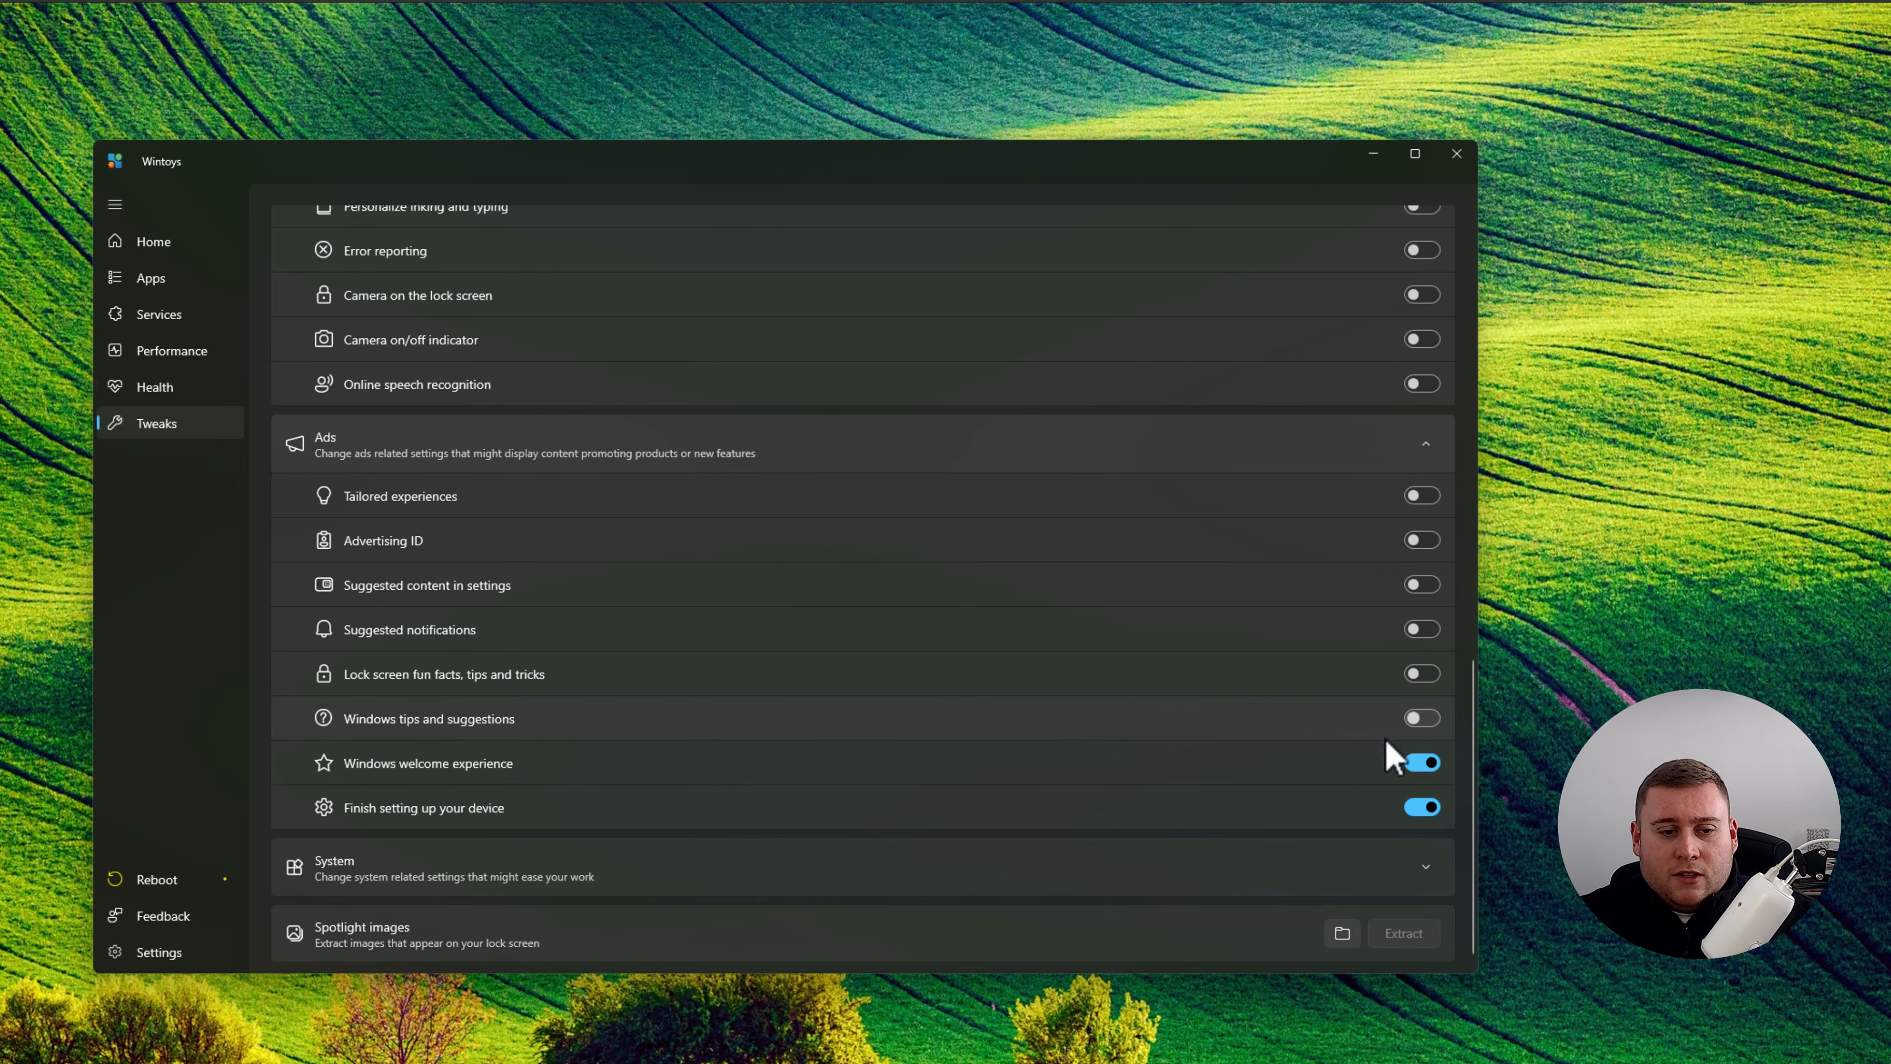
pyautogui.click(1424, 763)
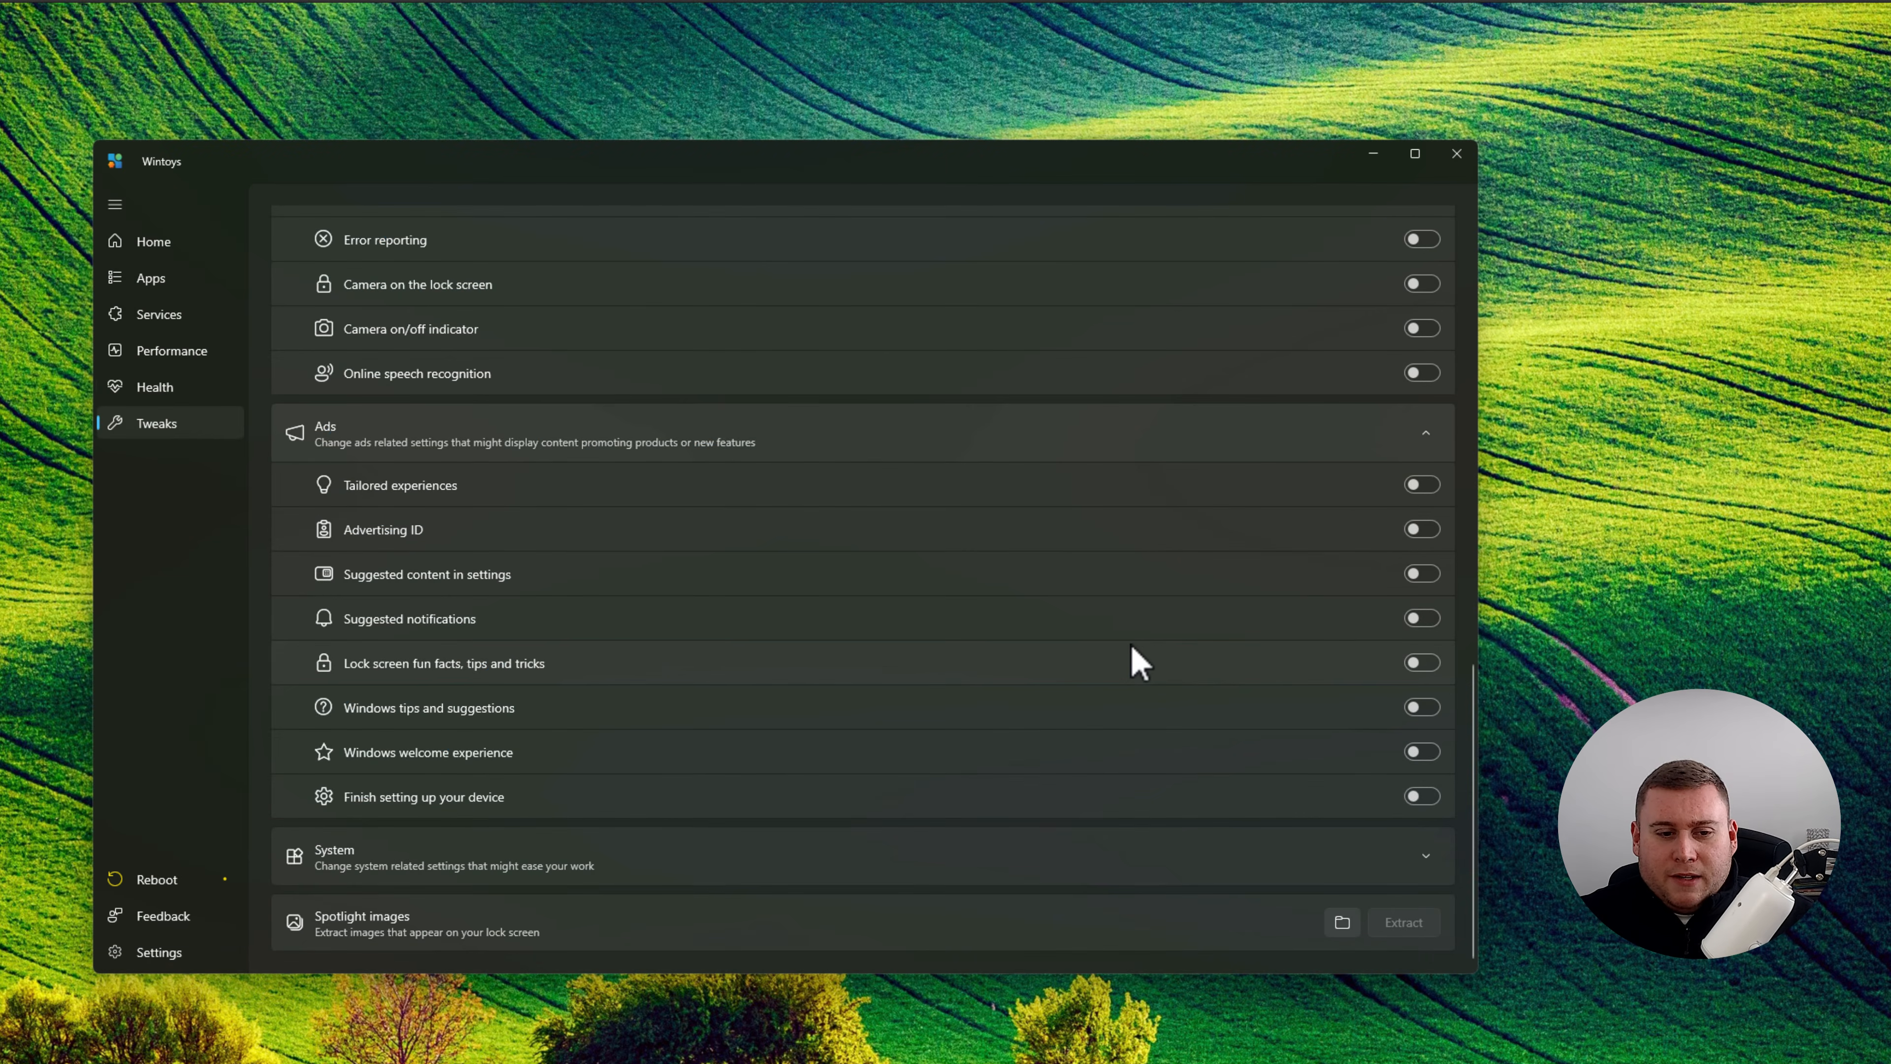
# Review the System tweaks and the User account control levels, keeping Only changes (dim).
pyautogui.click(824, 870)
pyautogui.scroll(-3, 1031, 721)
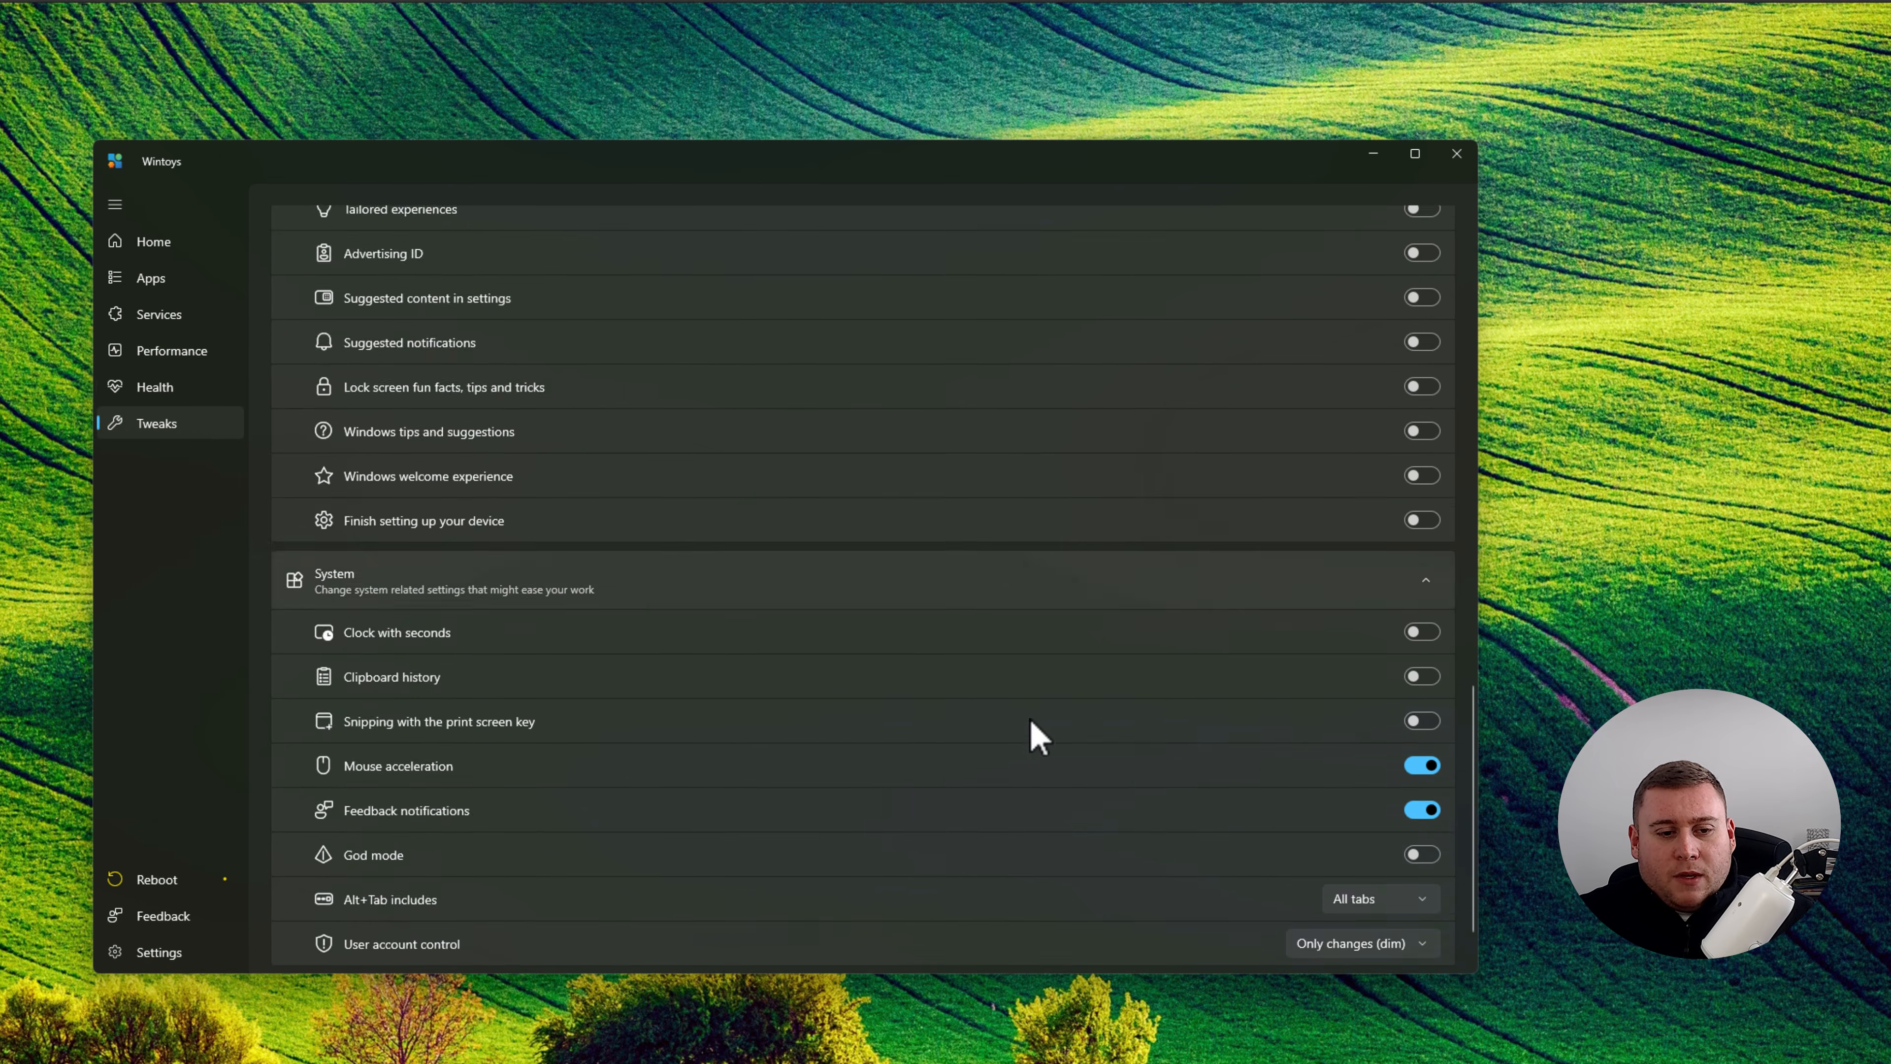
pyautogui.scroll(-1, 1031, 721)
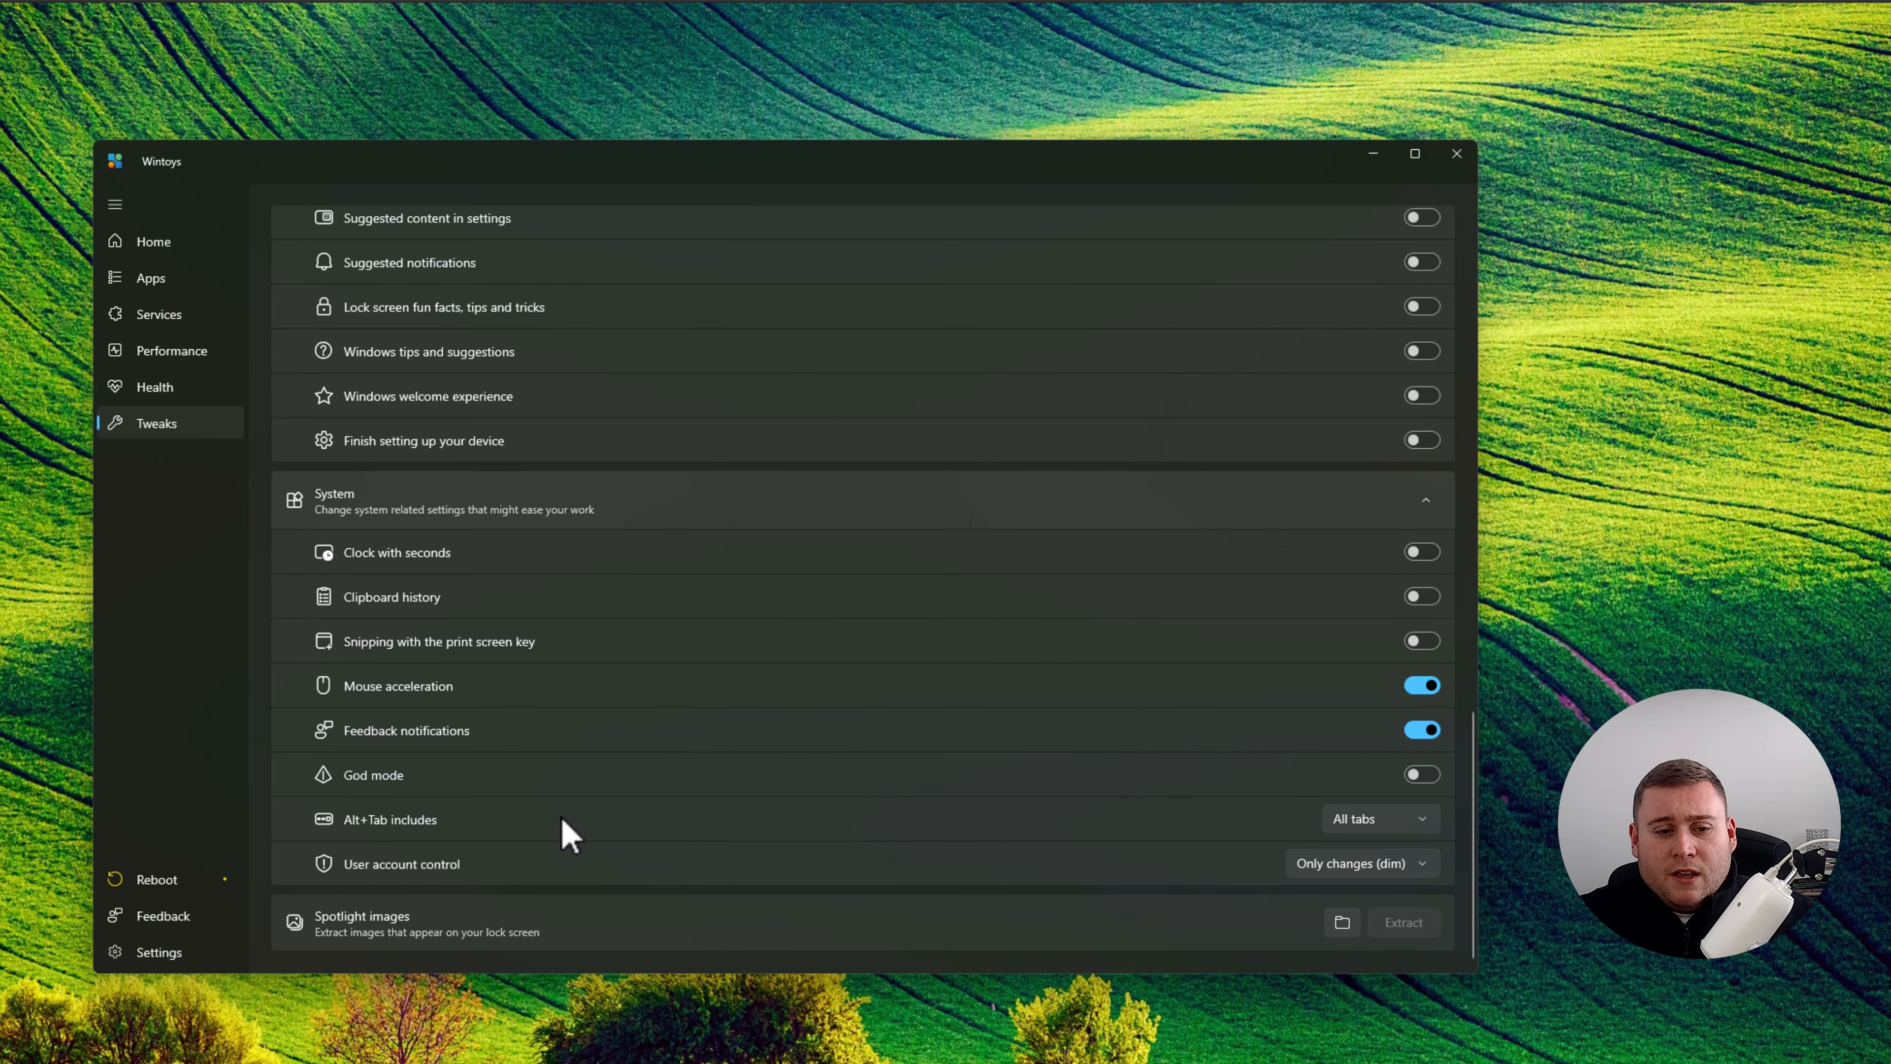
pyautogui.click(1340, 864)
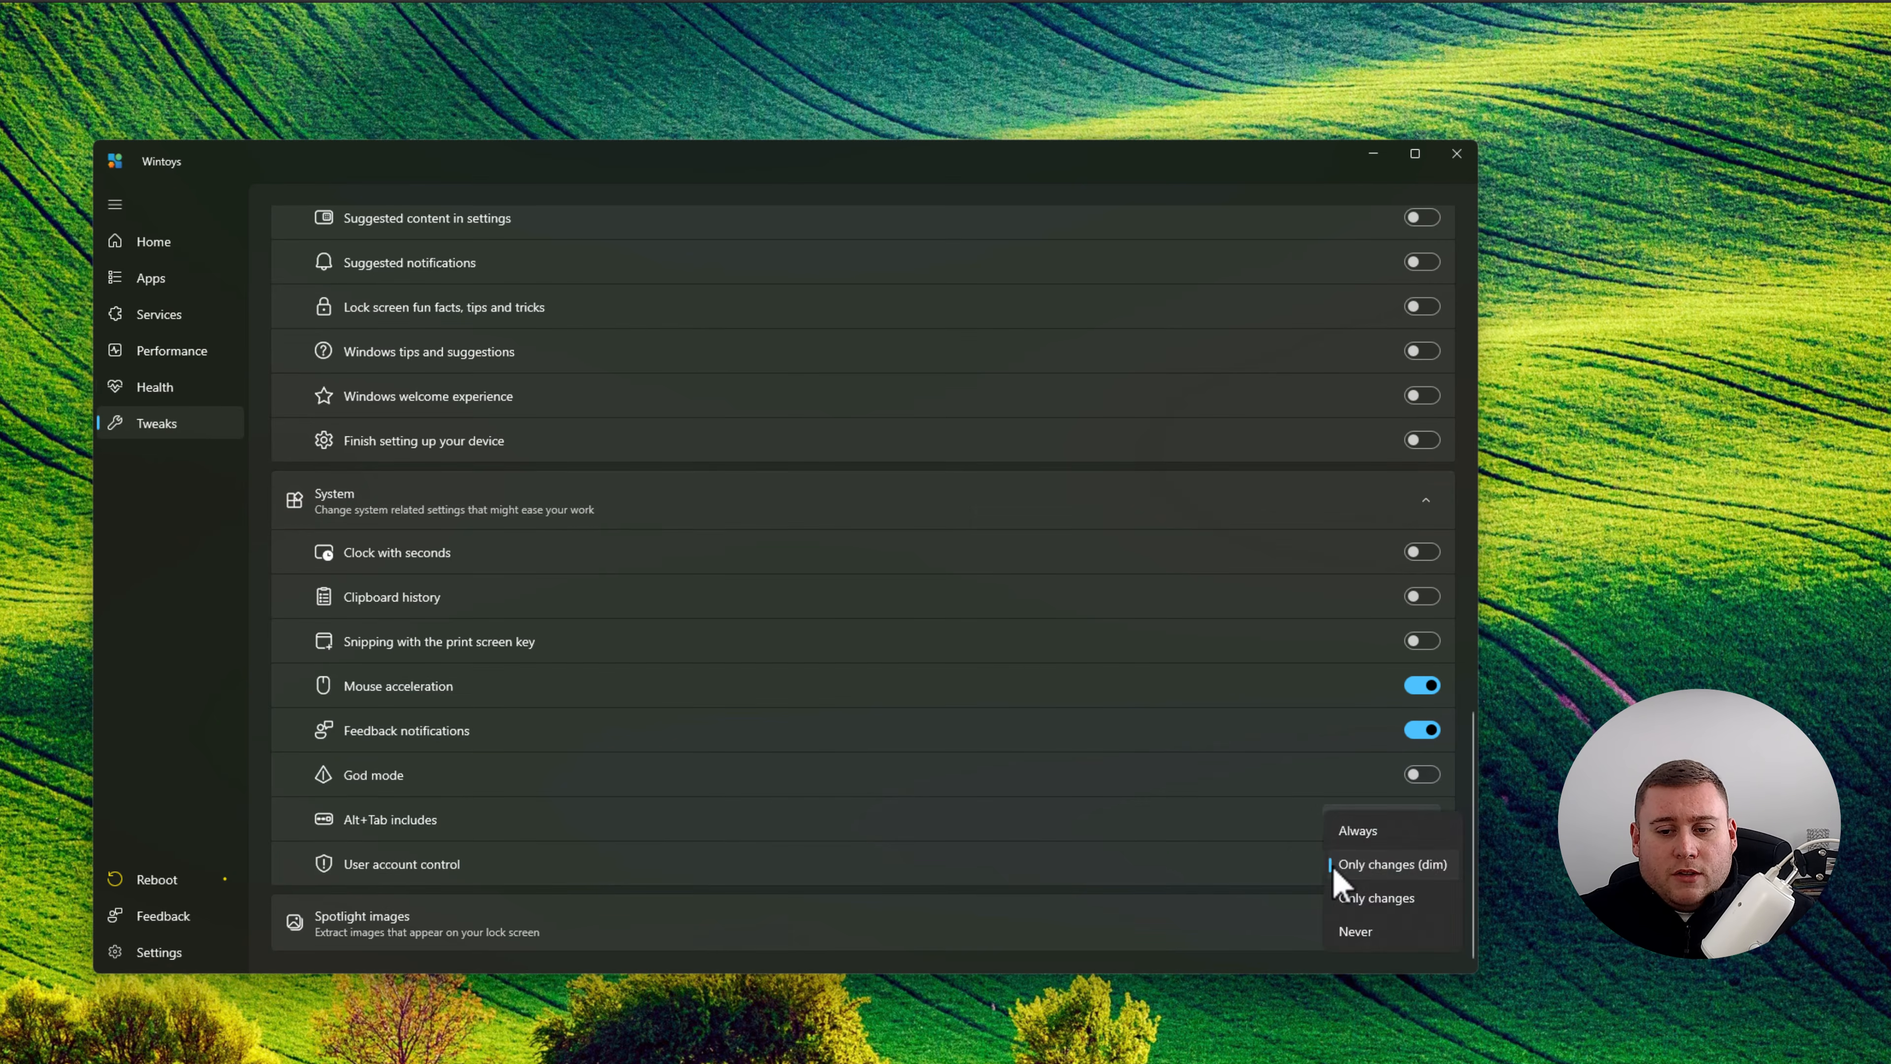
pyautogui.click(1340, 864)
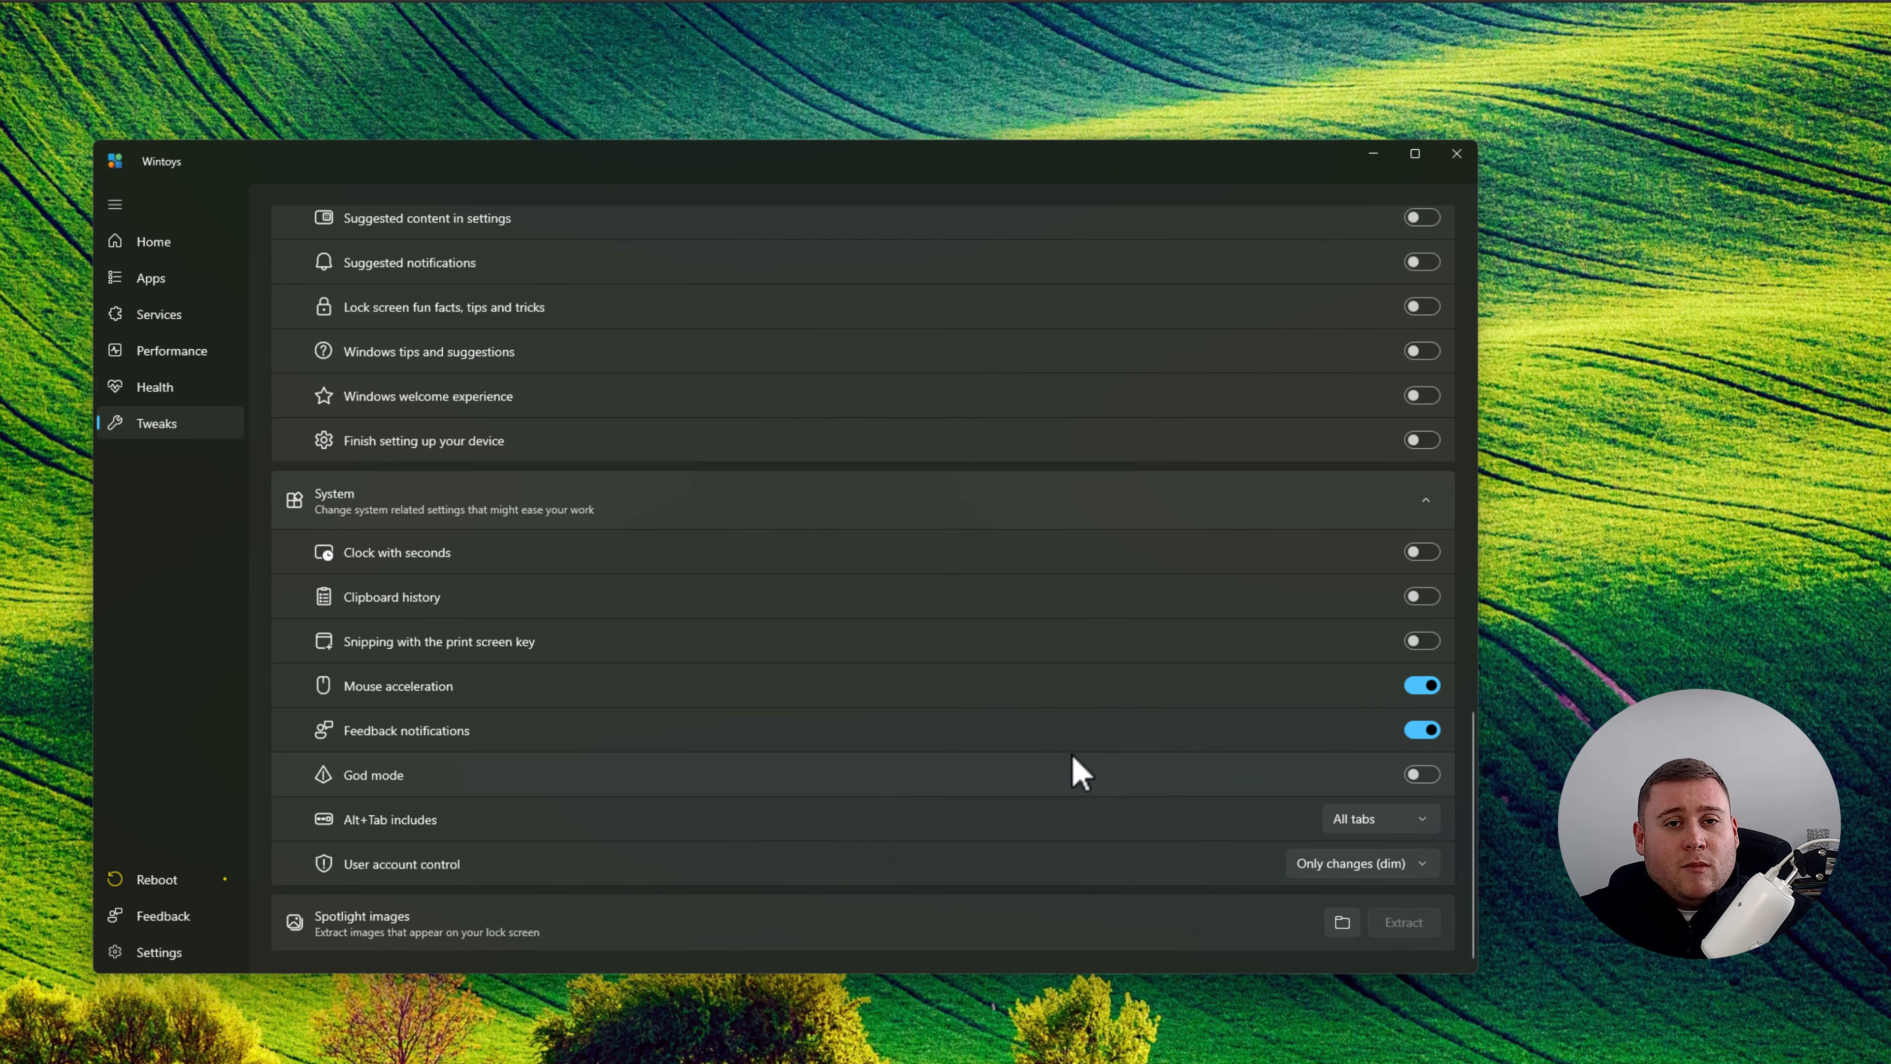
# In the app's own settings, try the Light theme and set the theme to Dark.
pyautogui.click(159, 952)
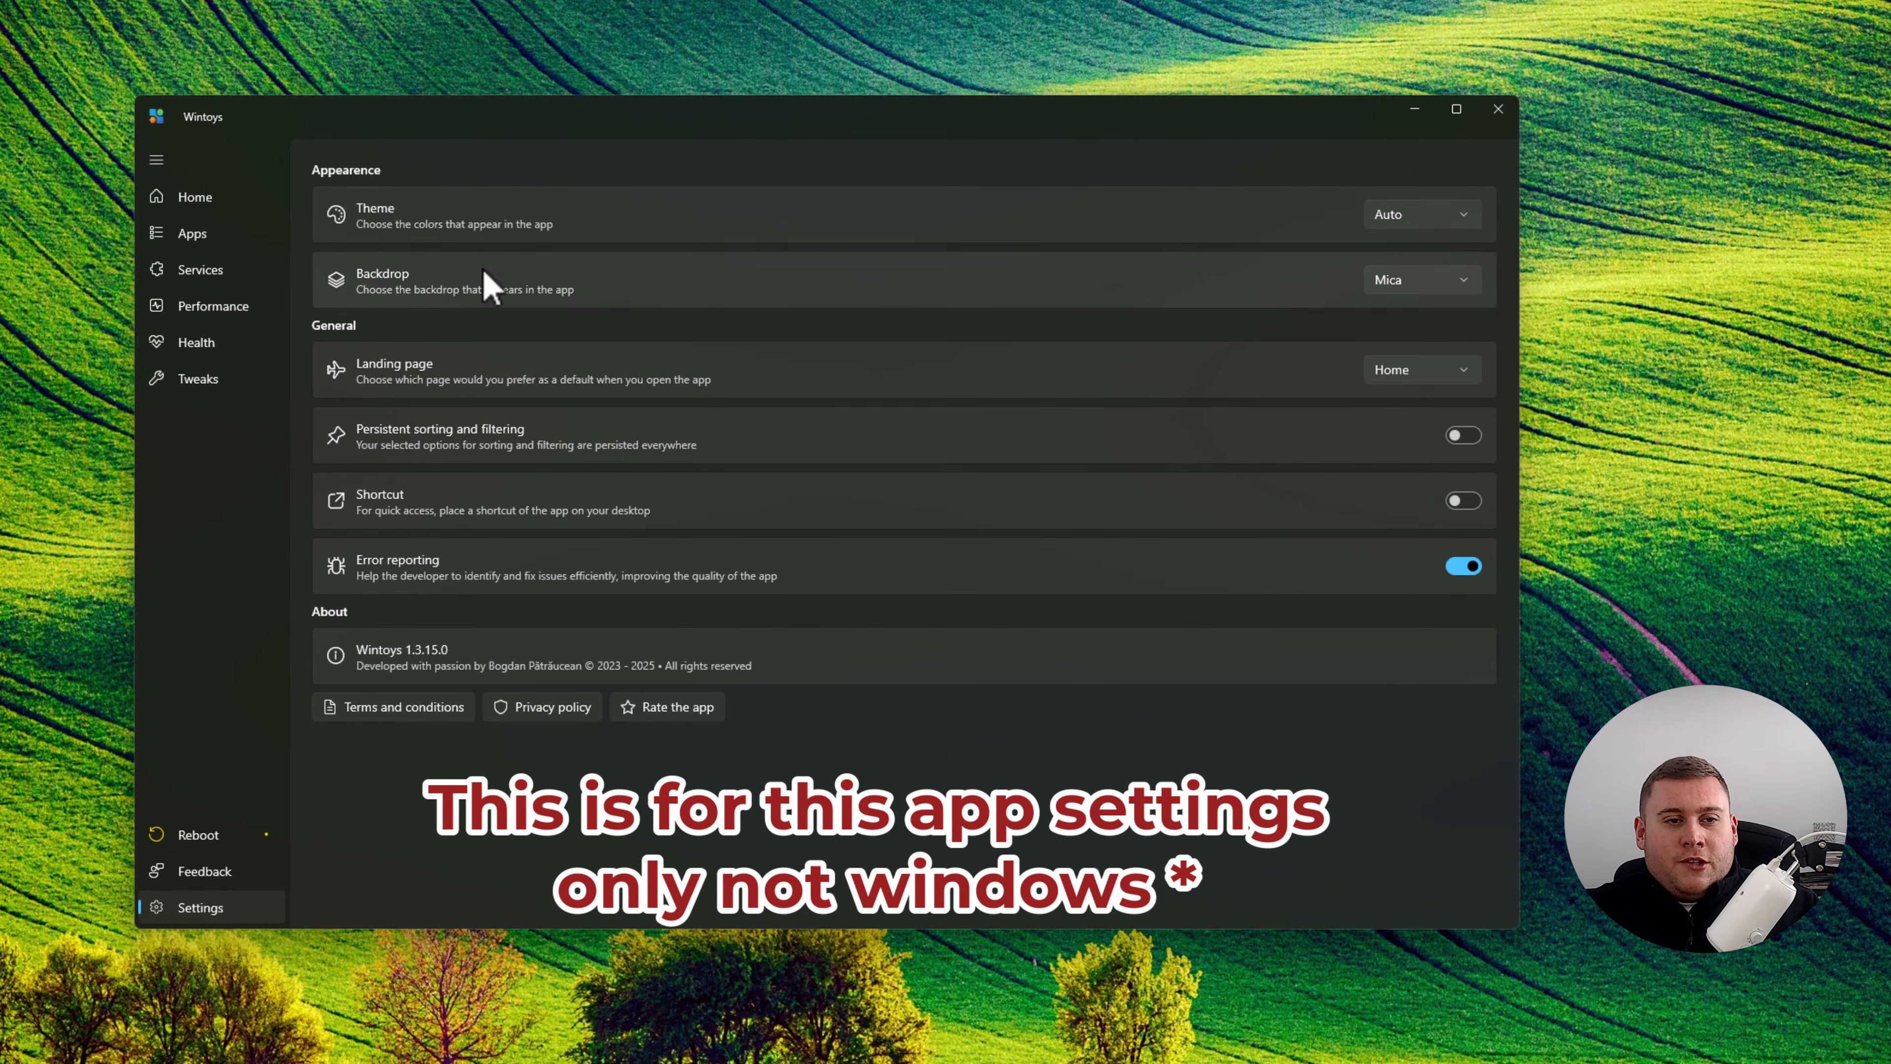
pyautogui.click(1433, 223)
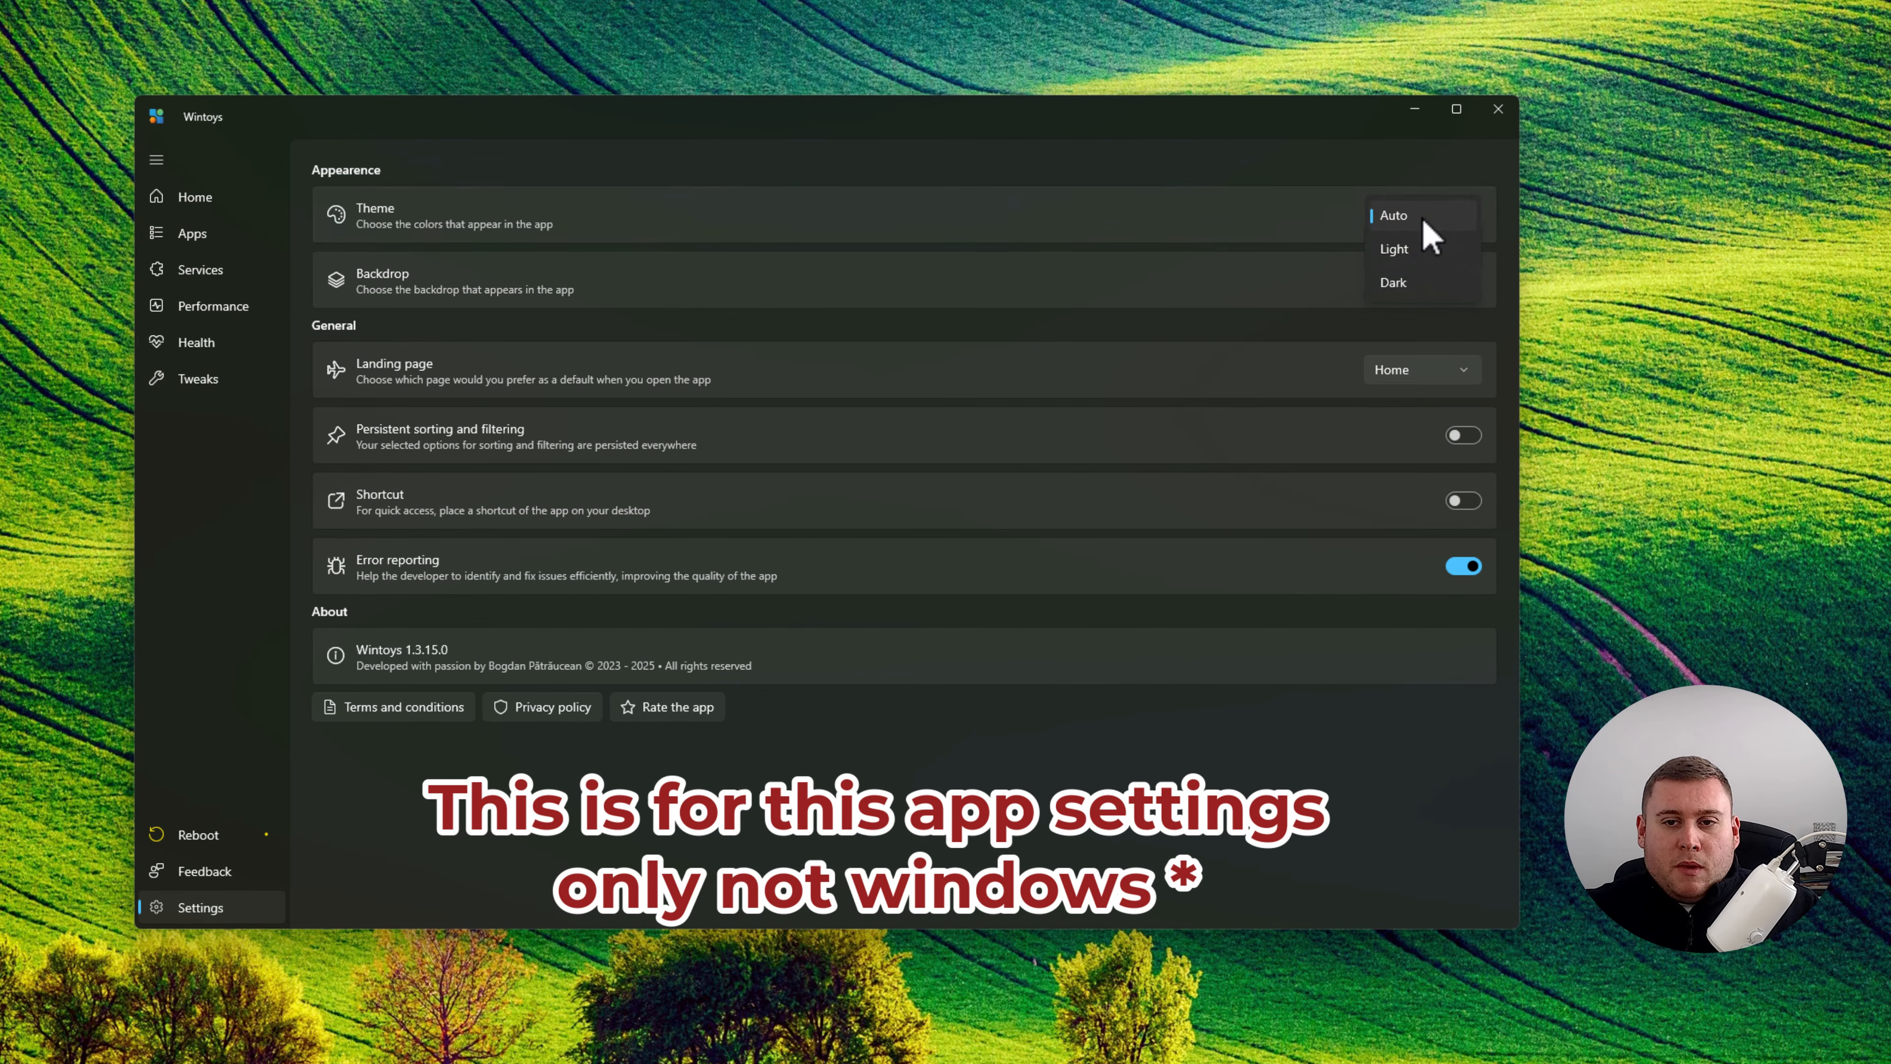
pyautogui.click(1408, 247)
pyautogui.click(1420, 215)
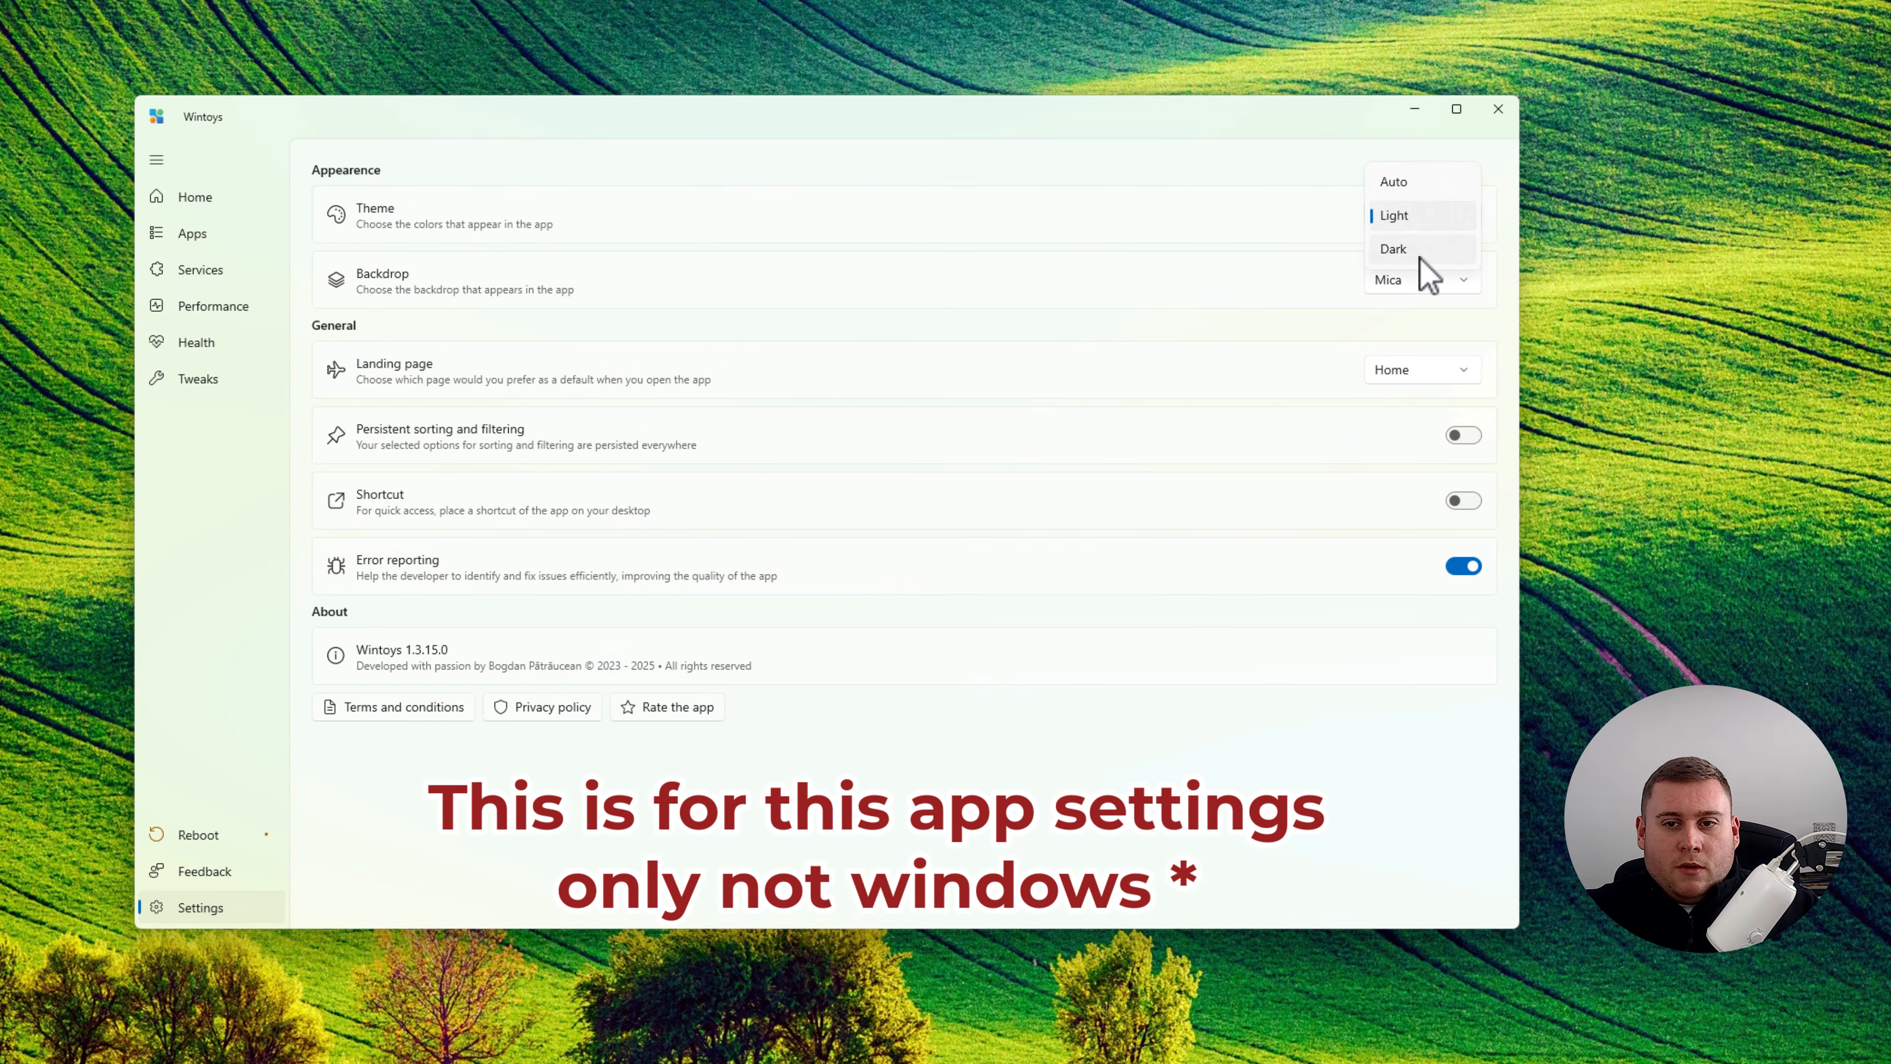
pyautogui.click(1422, 253)
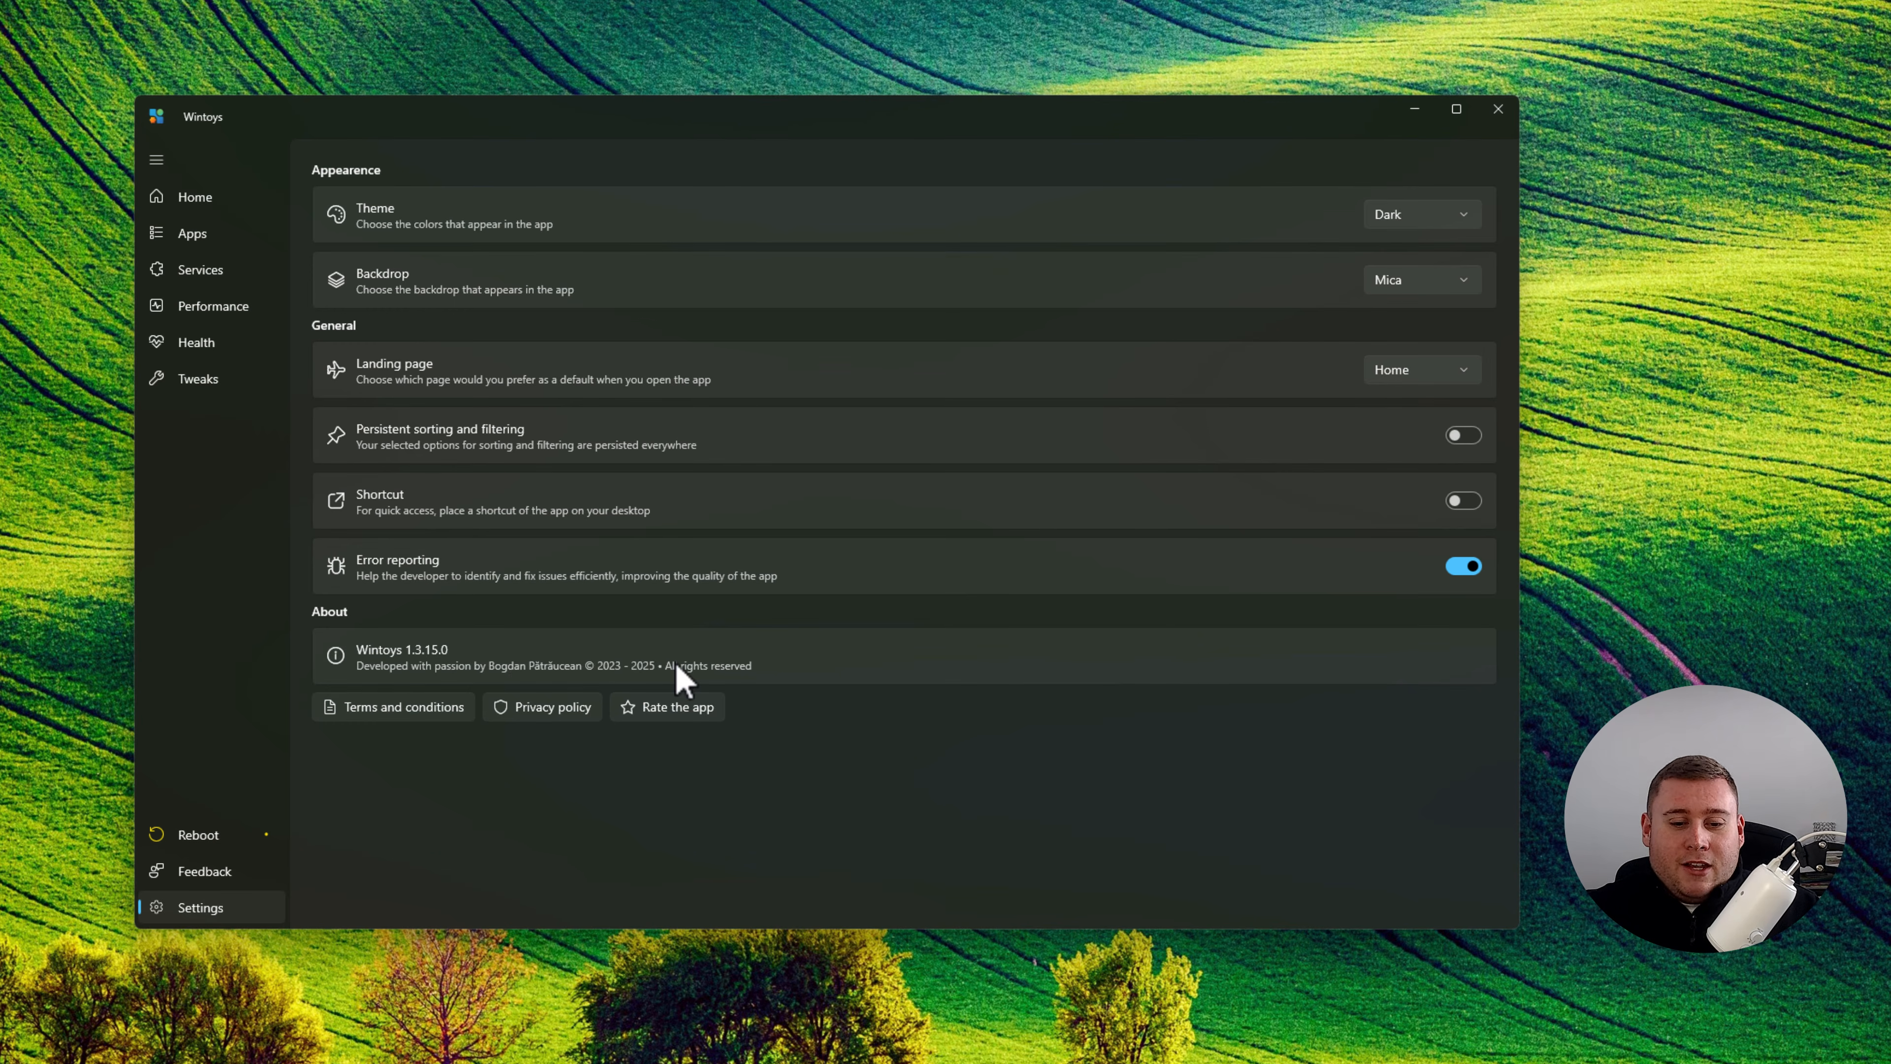
# Switch to the Wintoys page in Microsoft Store.
pyautogui.click(994, 1061)
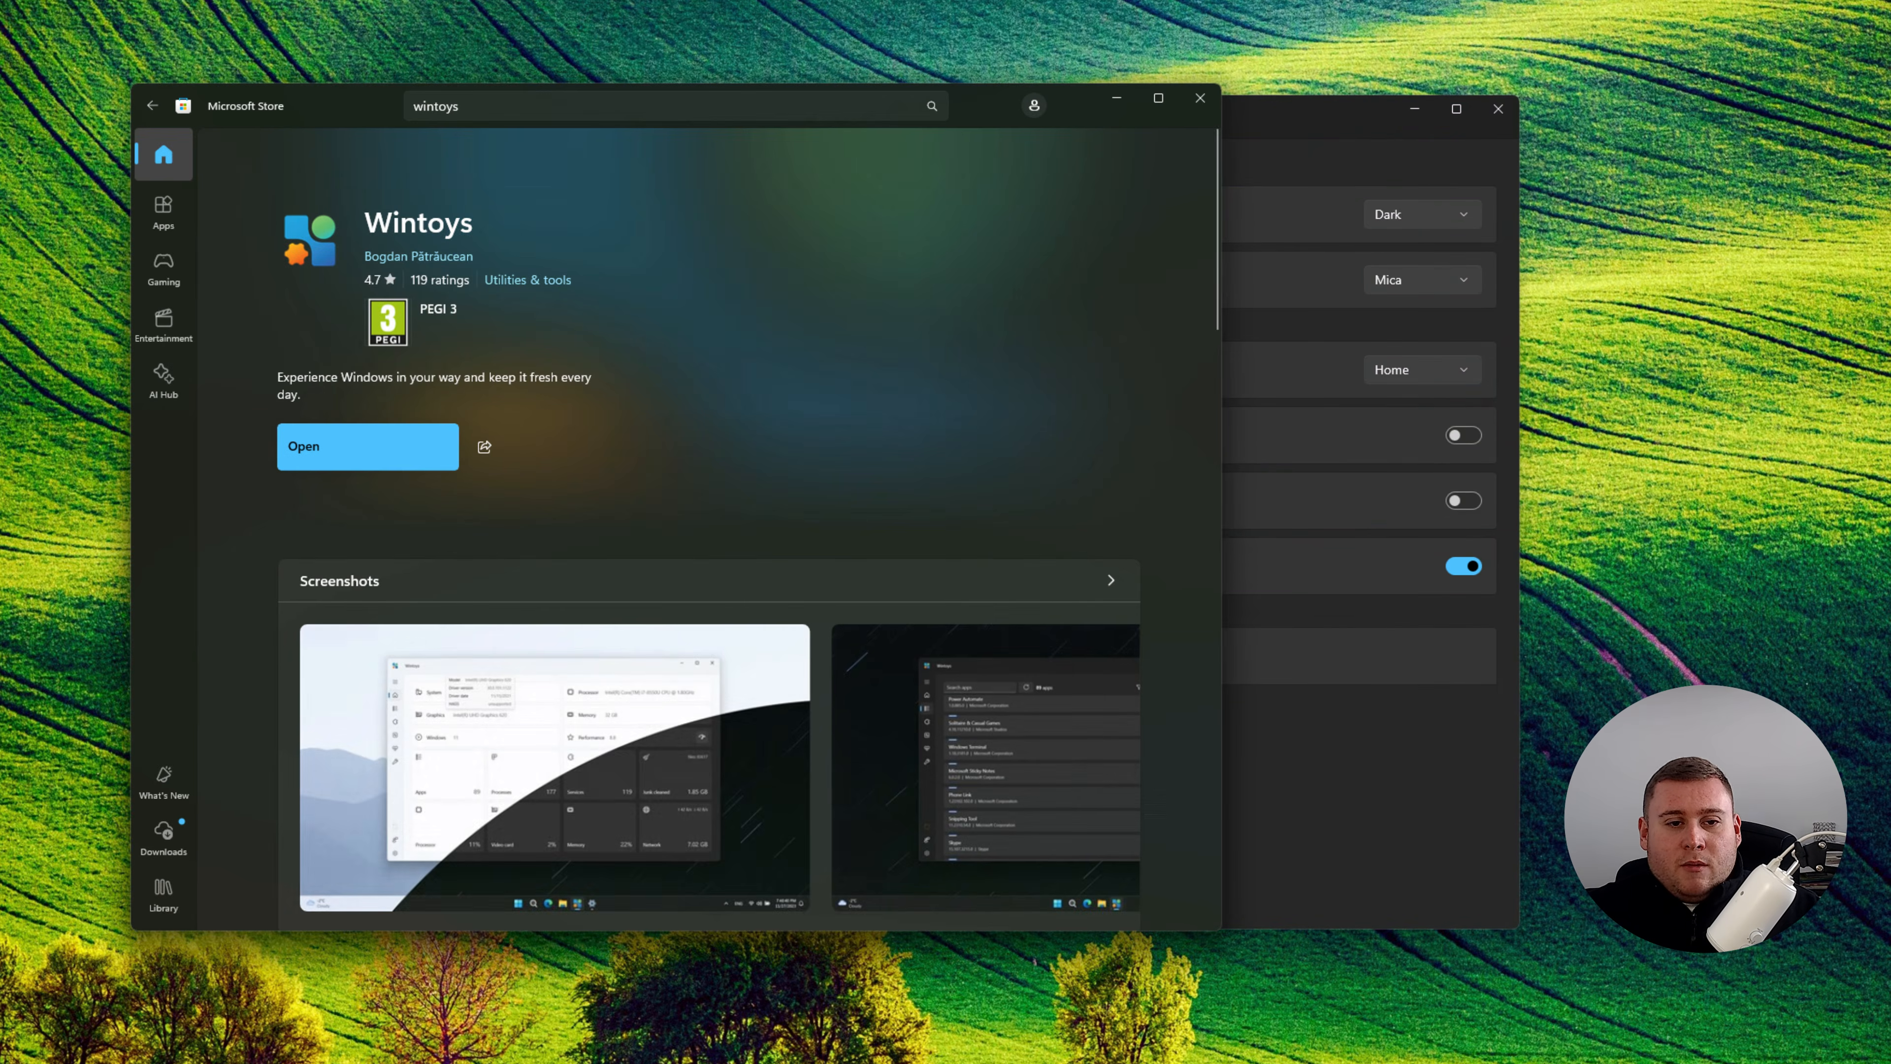